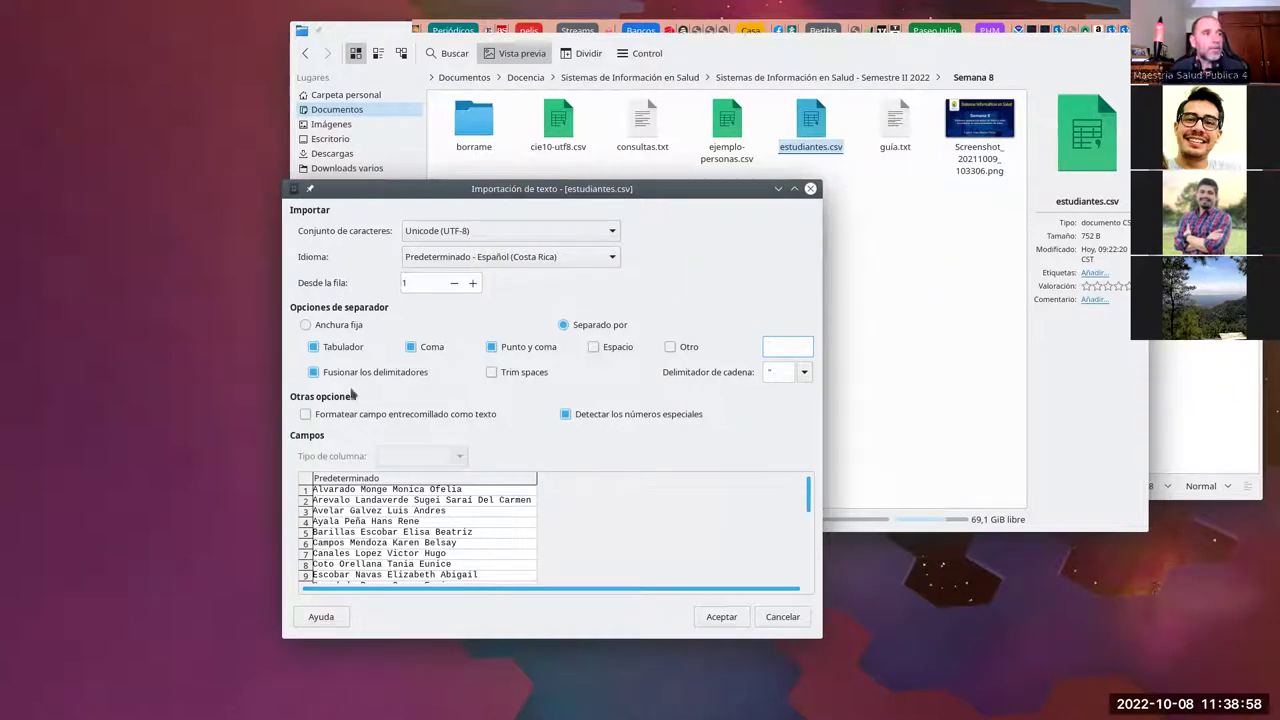
- Import estudiantes.csv as UTF-8 text with merged delimiters and resize its spreadsheet window into a narrow portrait shape
{"action": "left_click", "coordinate": [326, 372]}
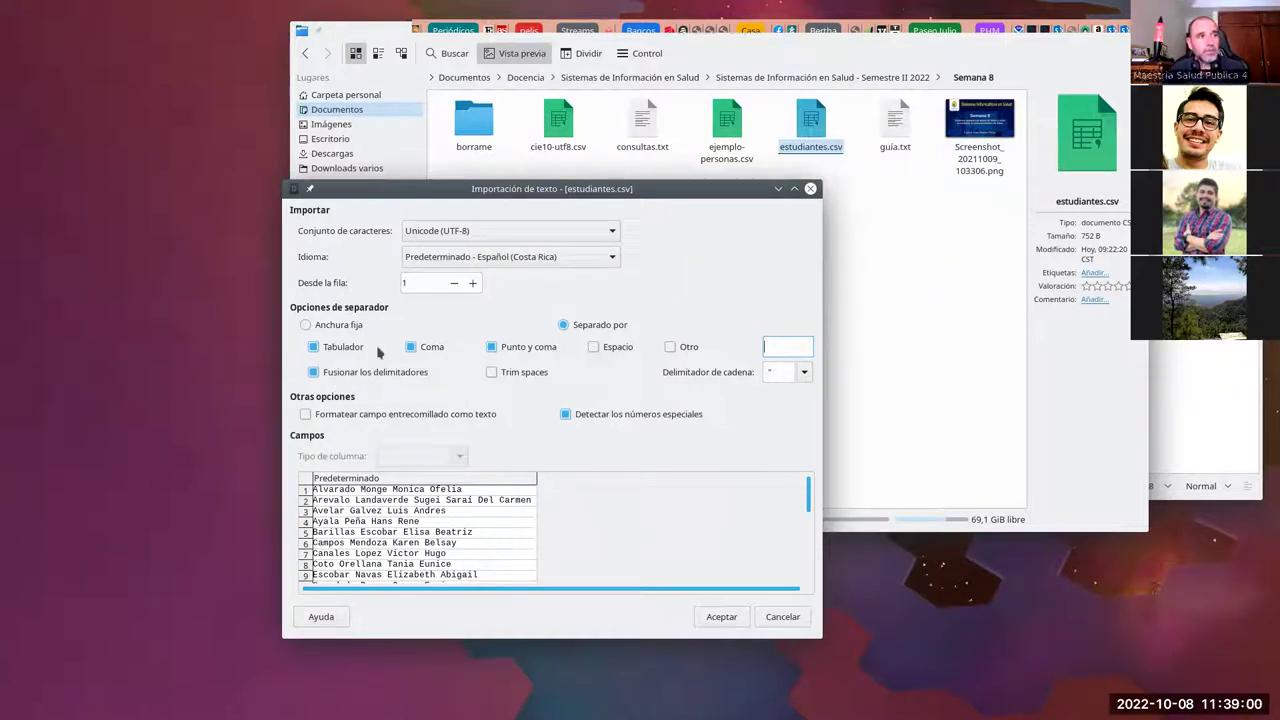
{"action": "left_click", "coordinate": [353, 376]}
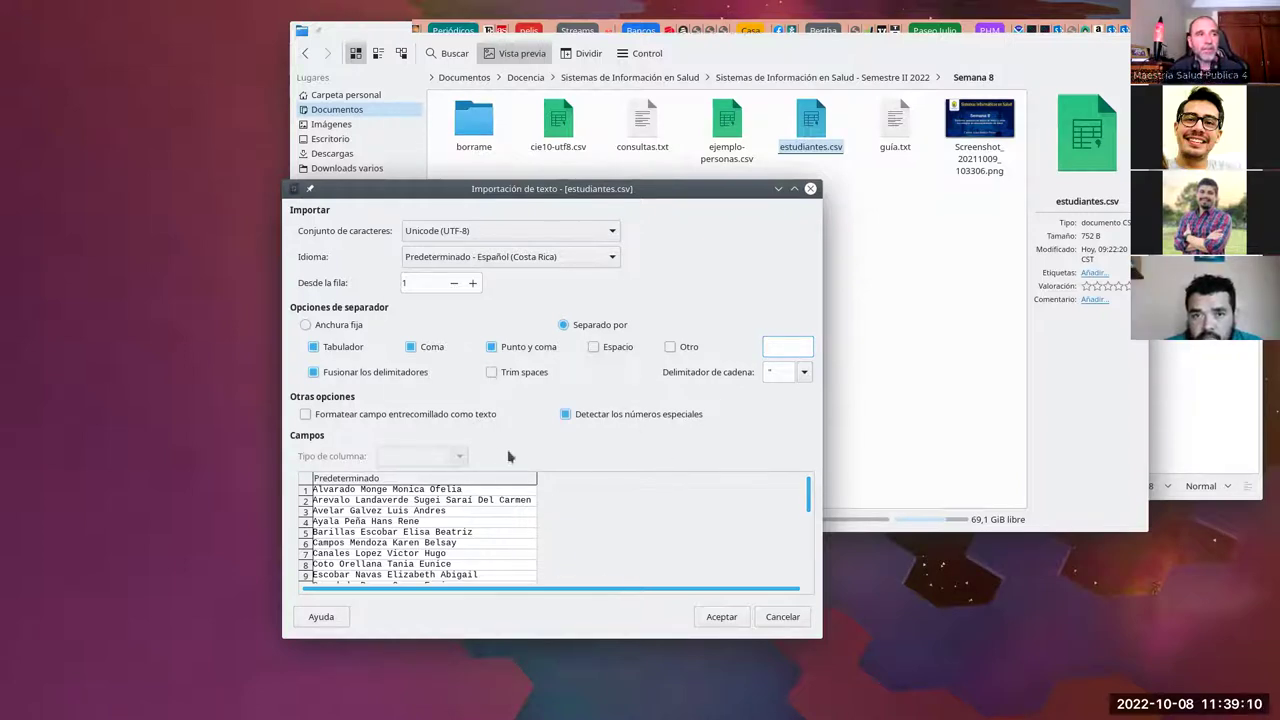
{"action": "left_click", "coordinate": [712, 617]}
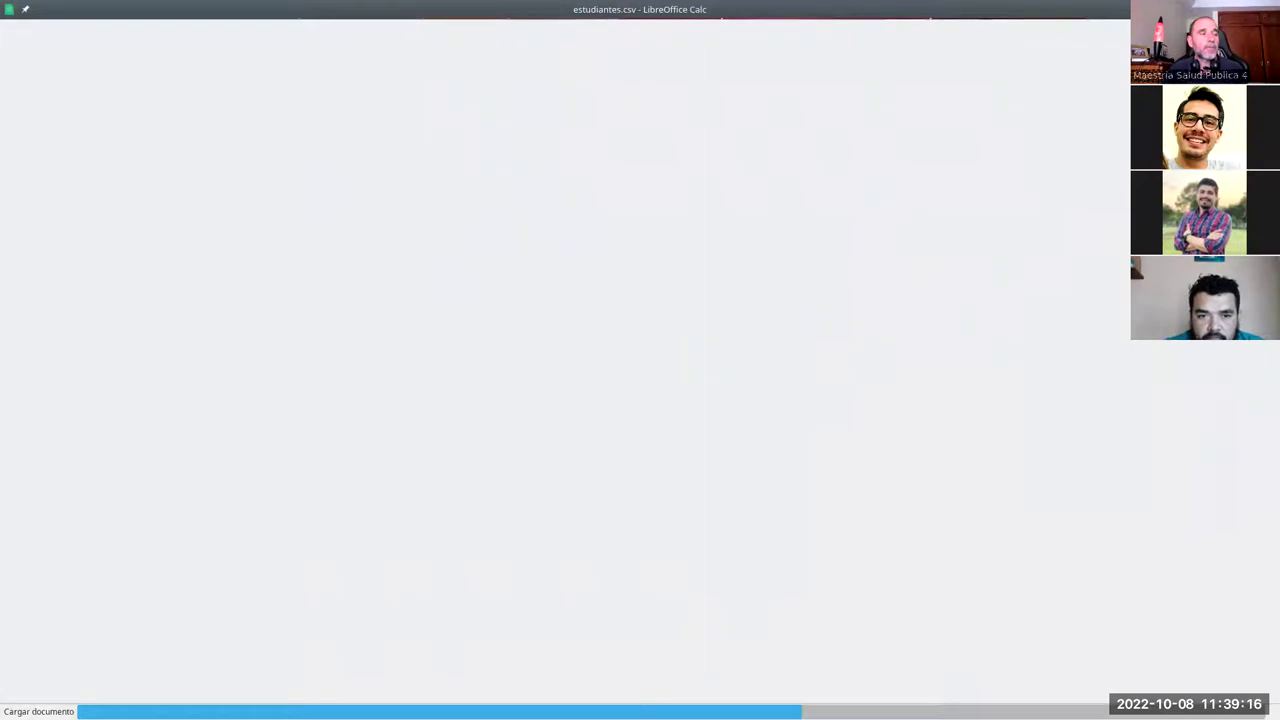
{"action": "key", "text": "super+Page_Up"}
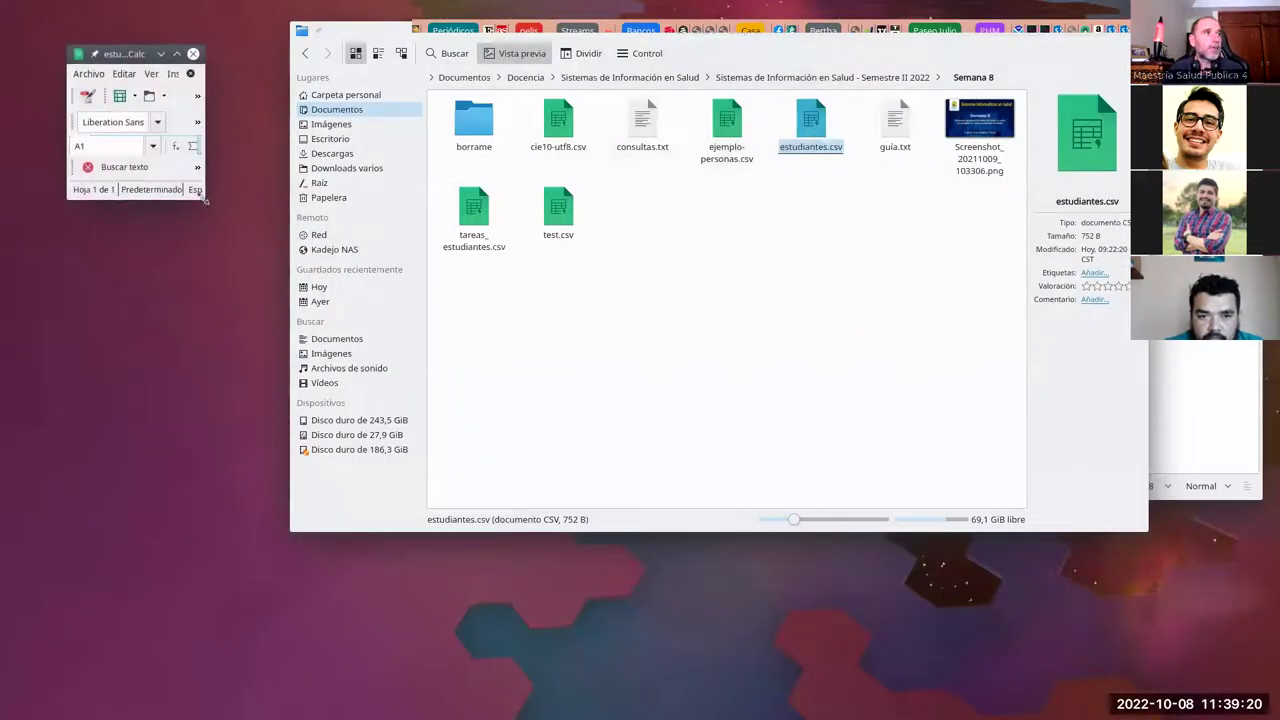
{"action": "left_click_drag", "start_coordinate": [205, 199], "coordinate": [482, 626]}
{"action": "left_click_drag", "start_coordinate": [281, 57], "coordinate": [263, 57]}
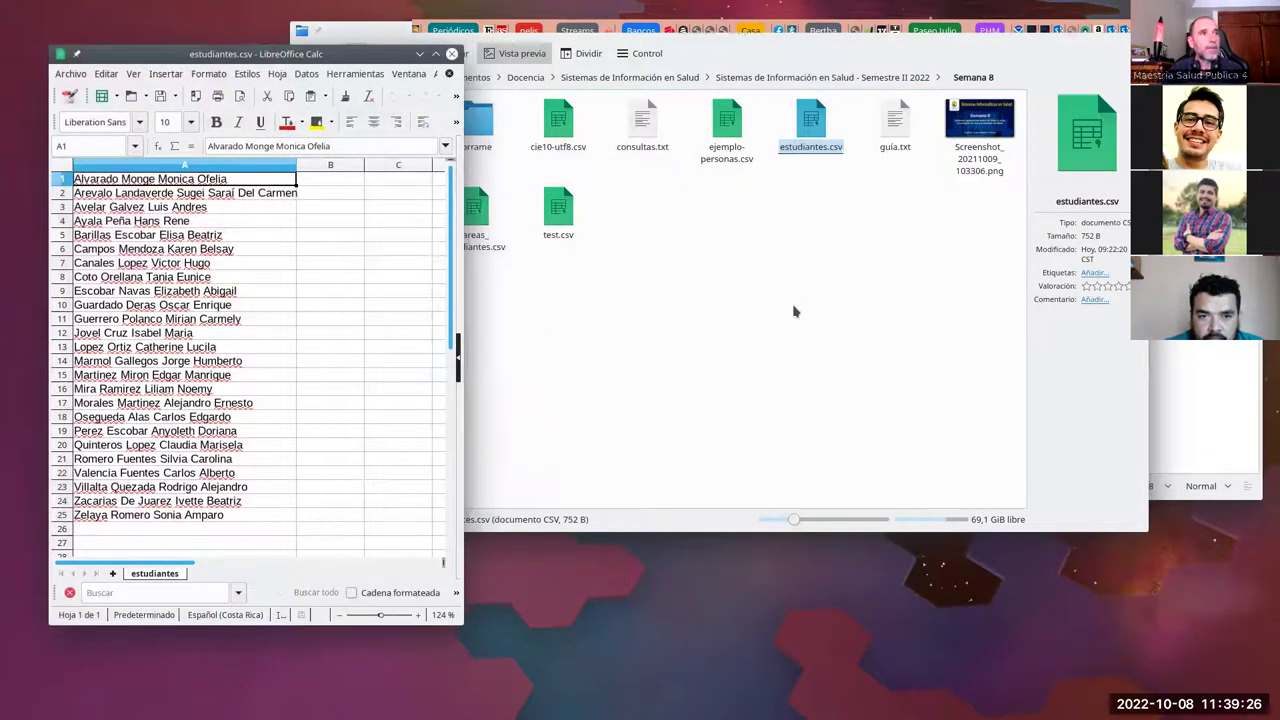
- Open tareas_estudiantes.csv from the Semana 8 folder, accepting the default text import options
{"action": "left_click", "coordinate": [793, 311]}
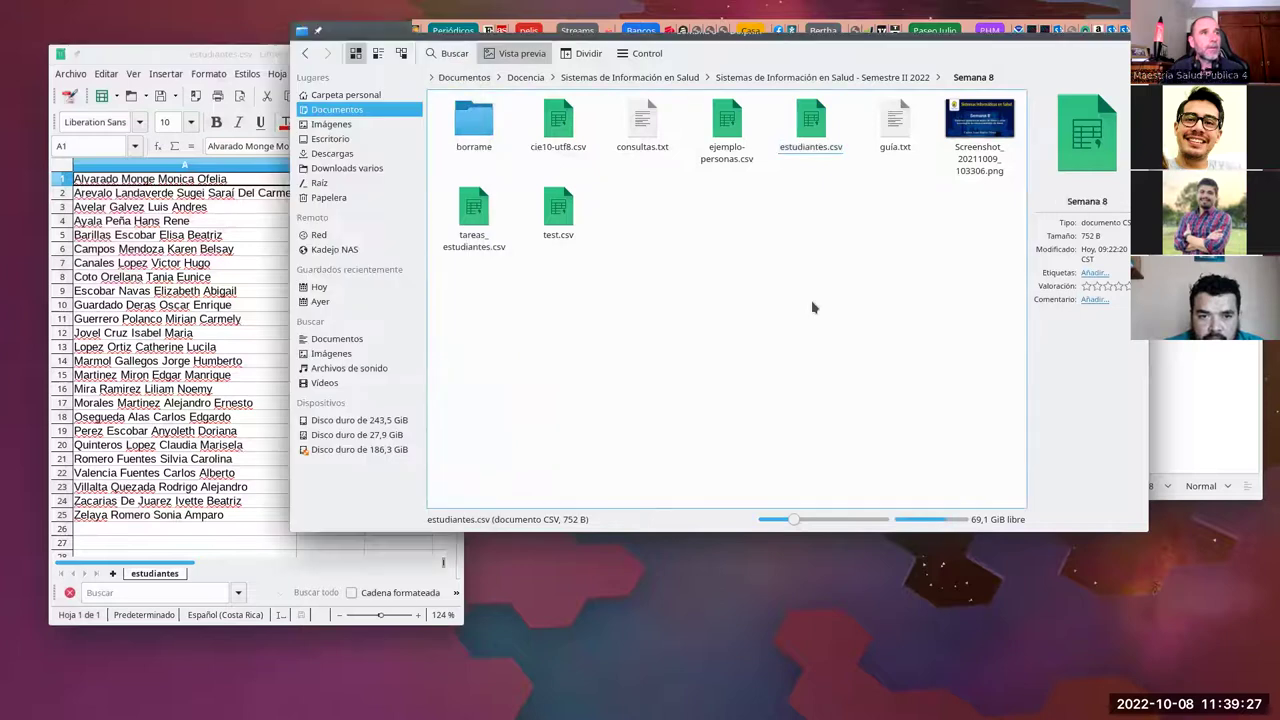
{"action": "double_click", "coordinate": [475, 236]}
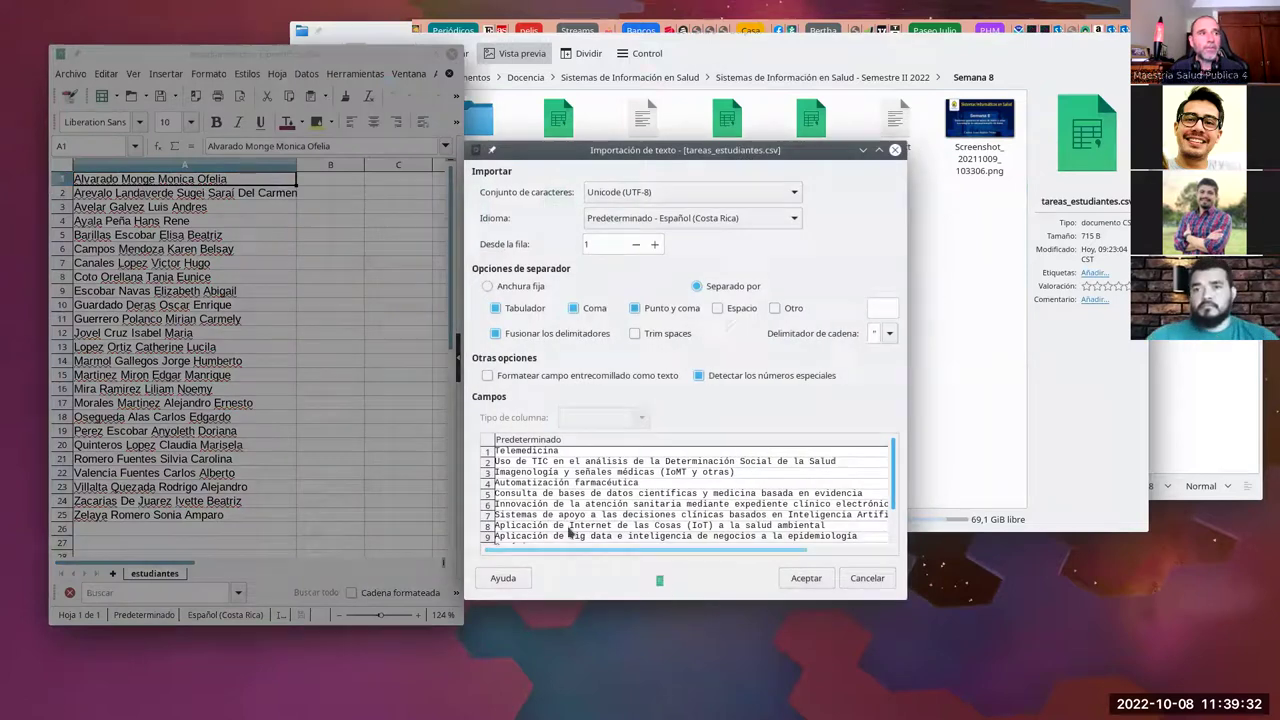
{"action": "left_click", "coordinate": [821, 575]}
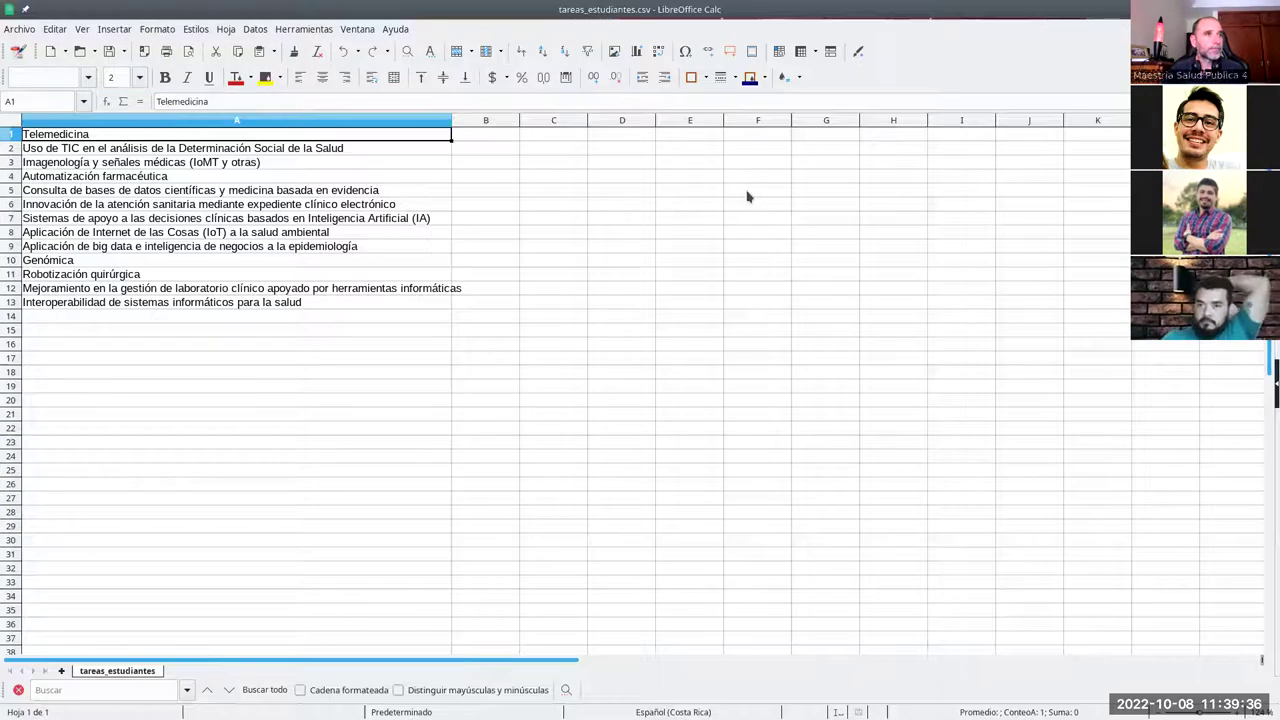
- Resize and place the tareas_estudiantes window beside the estudiantes window, and slightly widen its column A
{"action": "double_click", "coordinate": [509, 12]}
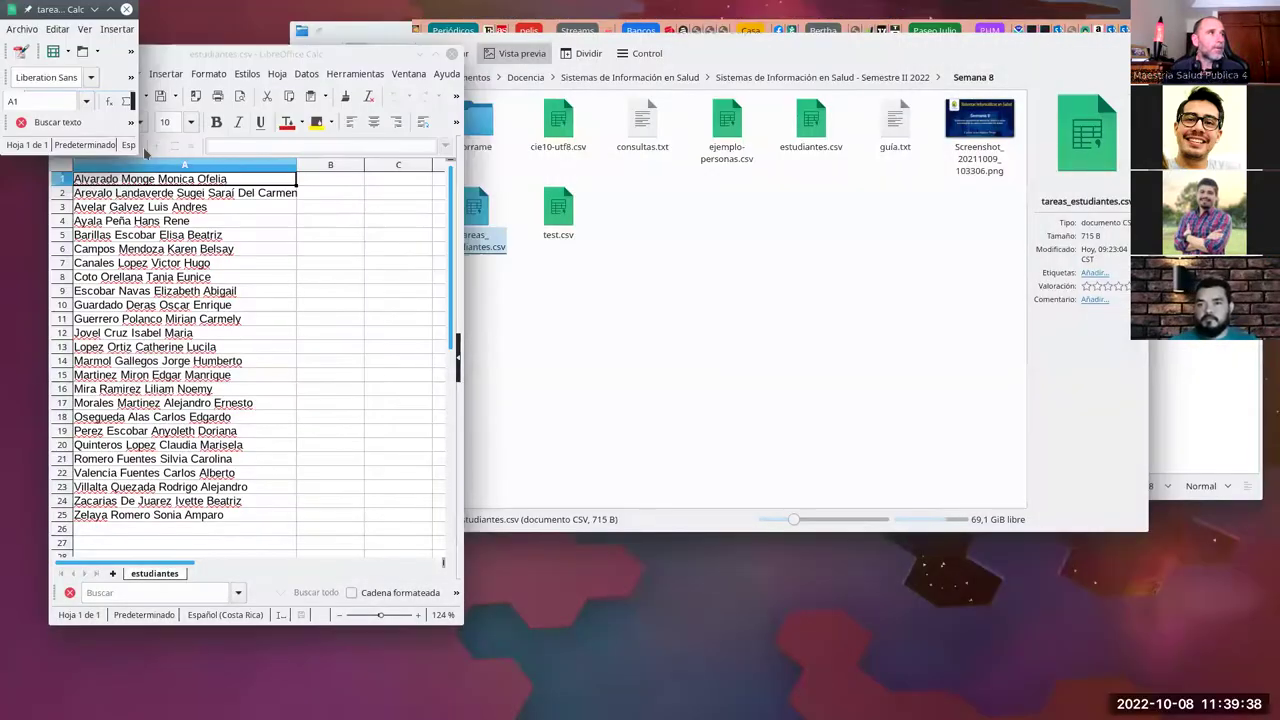
{"action": "left_click_drag", "start_coordinate": [138, 150], "coordinate": [622, 598]}
{"action": "left_click_drag", "start_coordinate": [333, 28], "coordinate": [817, 80]}
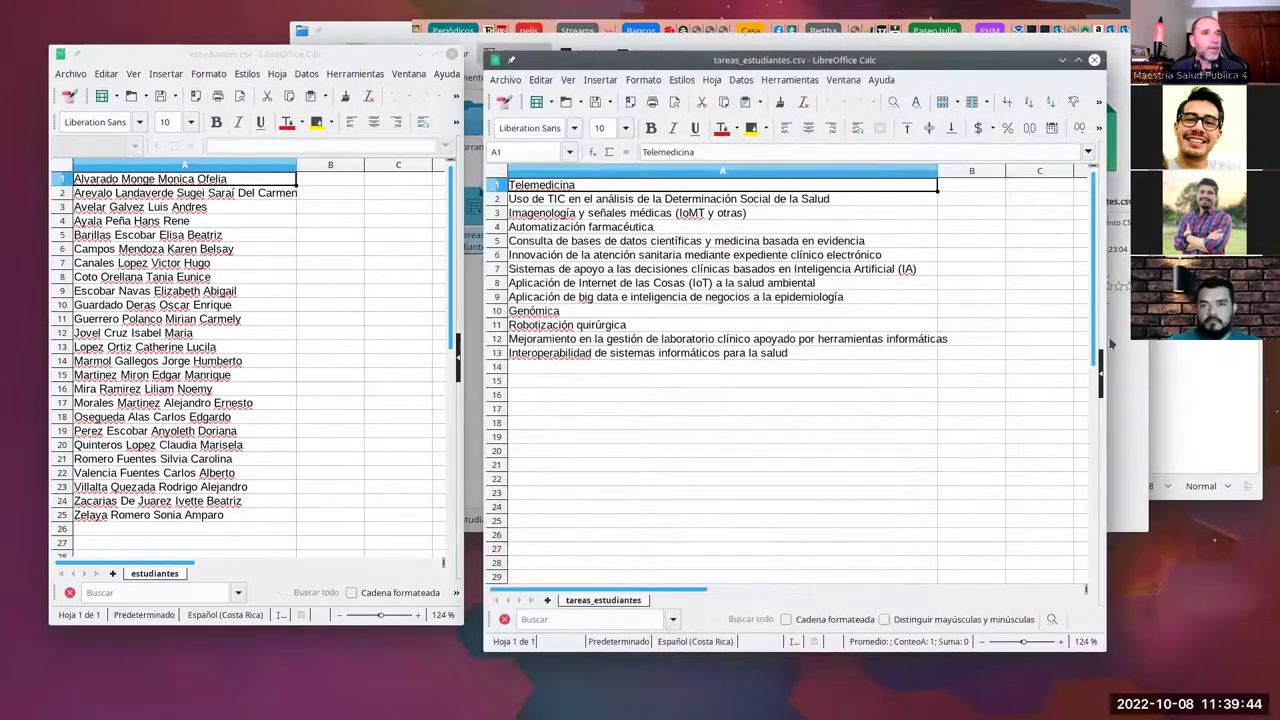
{"action": "left_click_drag", "start_coordinate": [1100, 326], "coordinate": [994, 326]}
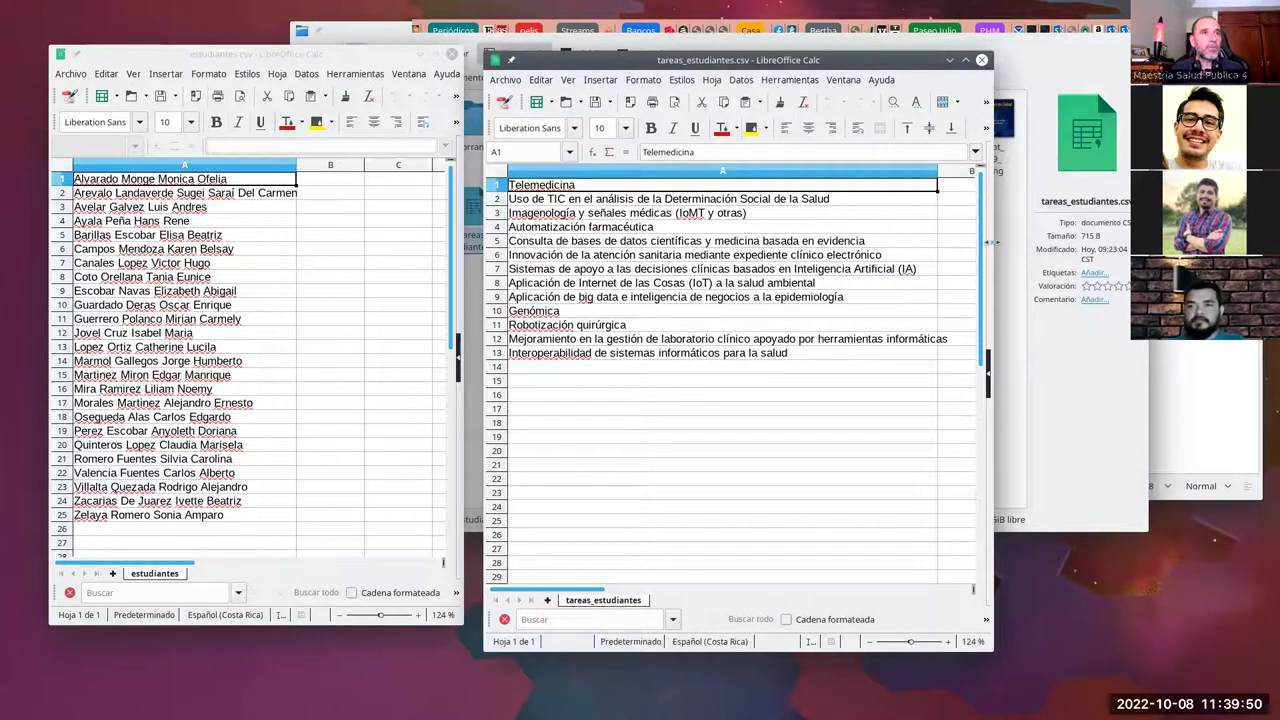
{"action": "left_click_drag", "start_coordinate": [990, 241], "coordinate": [1028, 241]}
{"action": "left_click_drag", "start_coordinate": [937, 171], "coordinate": [954, 171]}
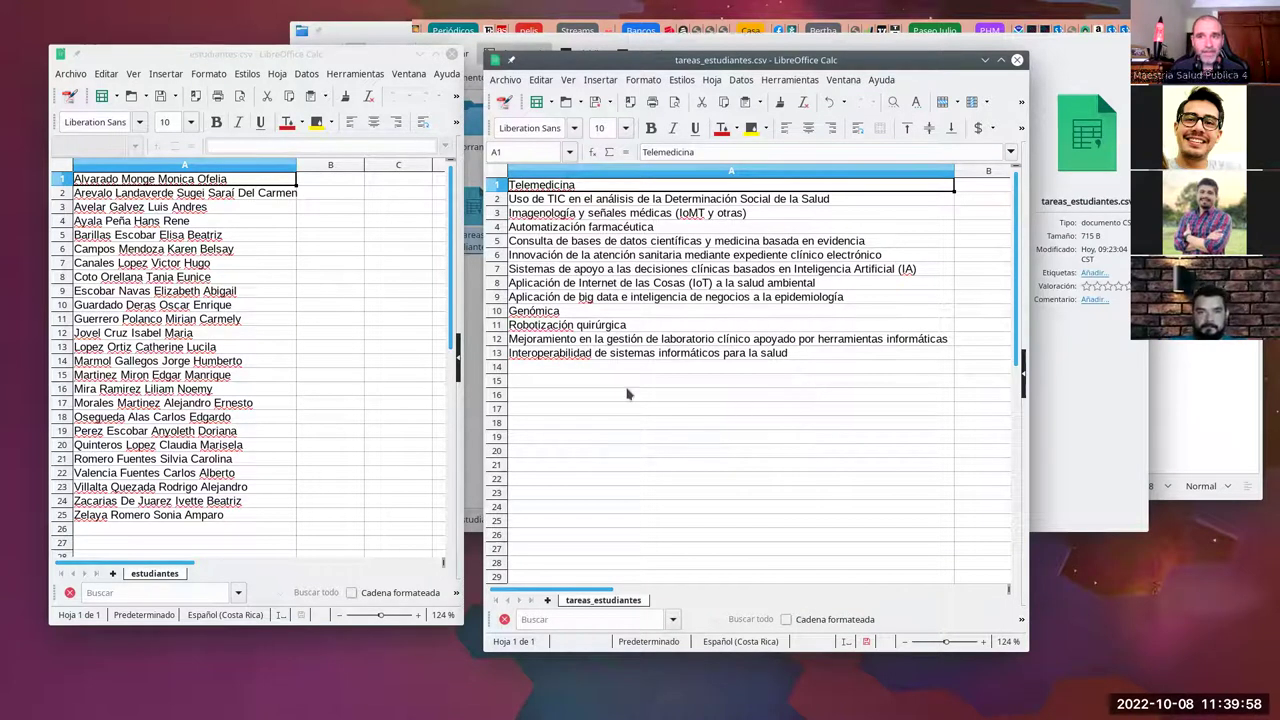
- Insert a row above the first student in estudiantes and enter the header "Nombre" in A1
{"action": "right_click", "coordinate": [66, 180]}
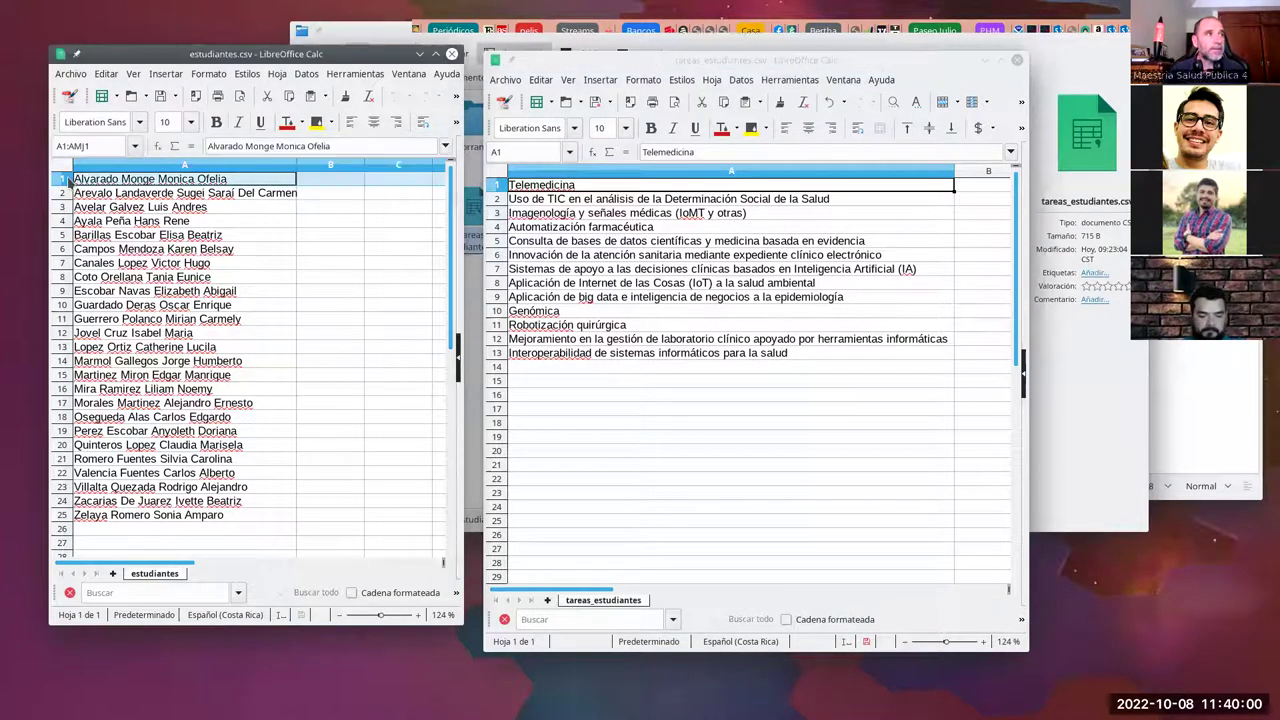
{"action": "left_click", "coordinate": [118, 263]}
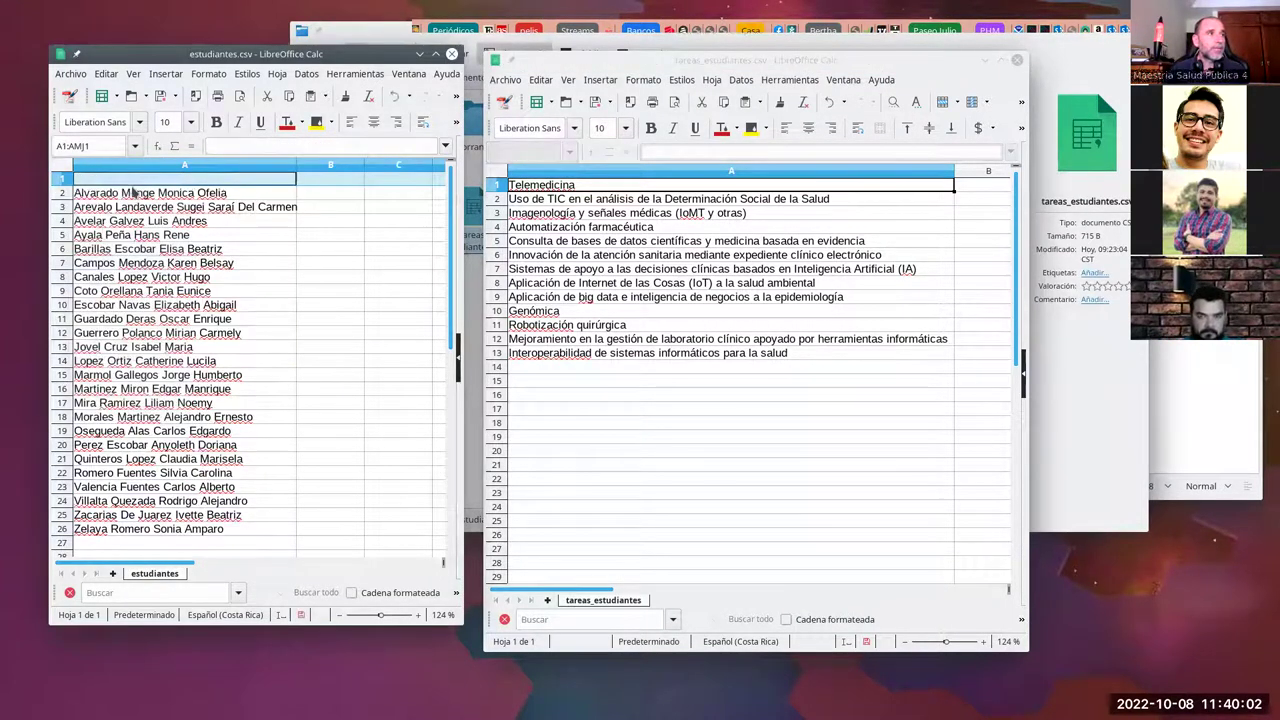
{"action": "left_click", "coordinate": [132, 184]}
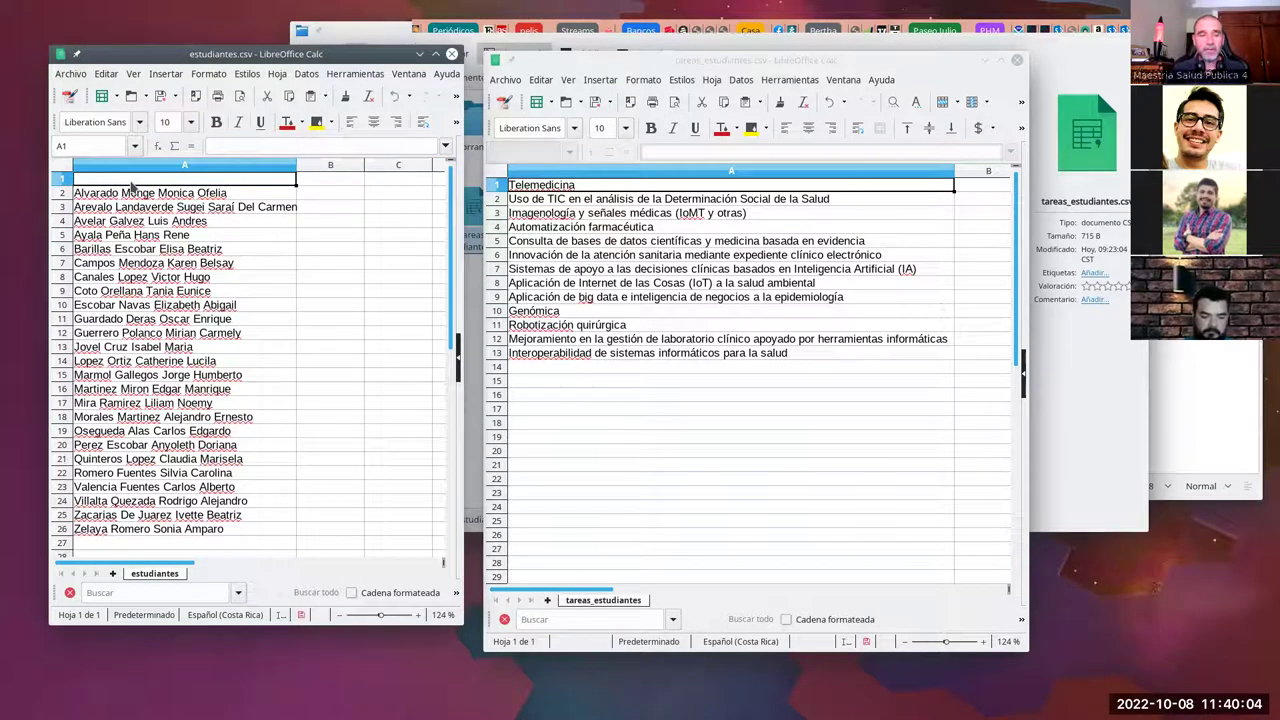
{"action": "double_click", "coordinate": [132, 184]}
{"action": "type", "text": "Nombre"}
- Insert a row above Telemedicina in tareas_estudiantes and enter the header "Descripción" in A1
{"action": "left_click", "coordinate": [600, 198]}
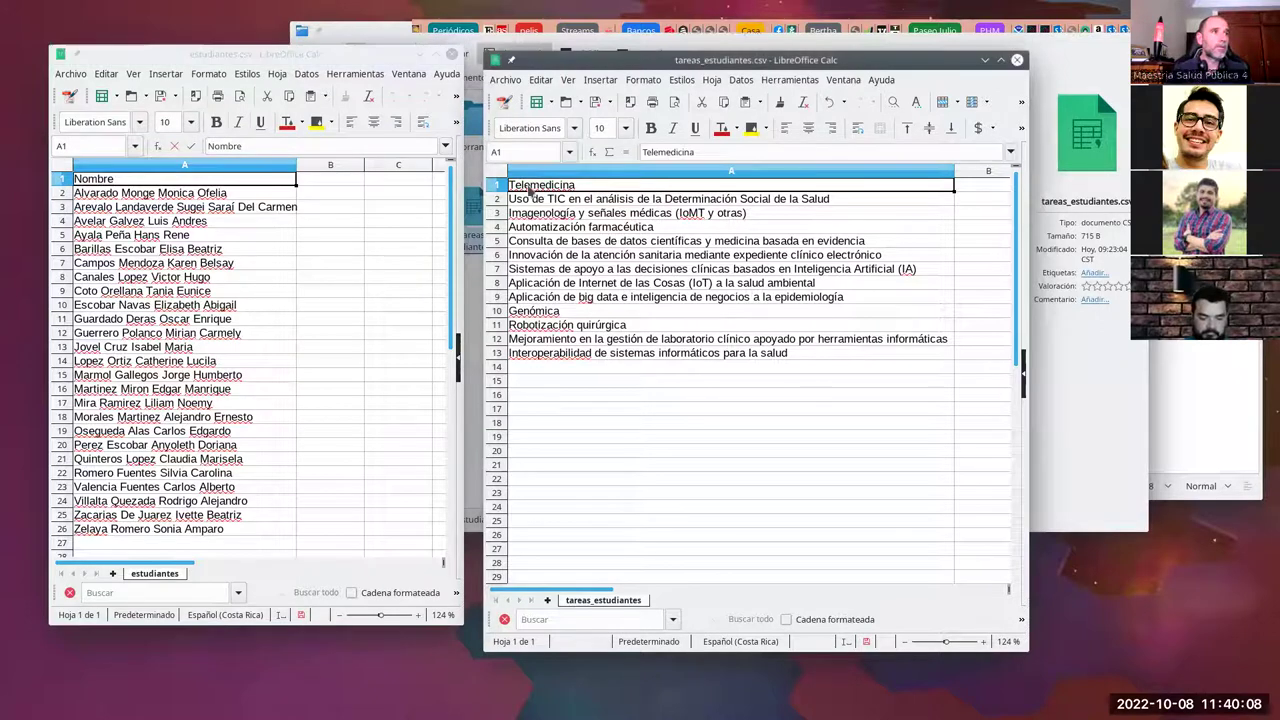
{"action": "right_click", "coordinate": [499, 186]}
{"action": "left_click", "coordinate": [557, 270]}
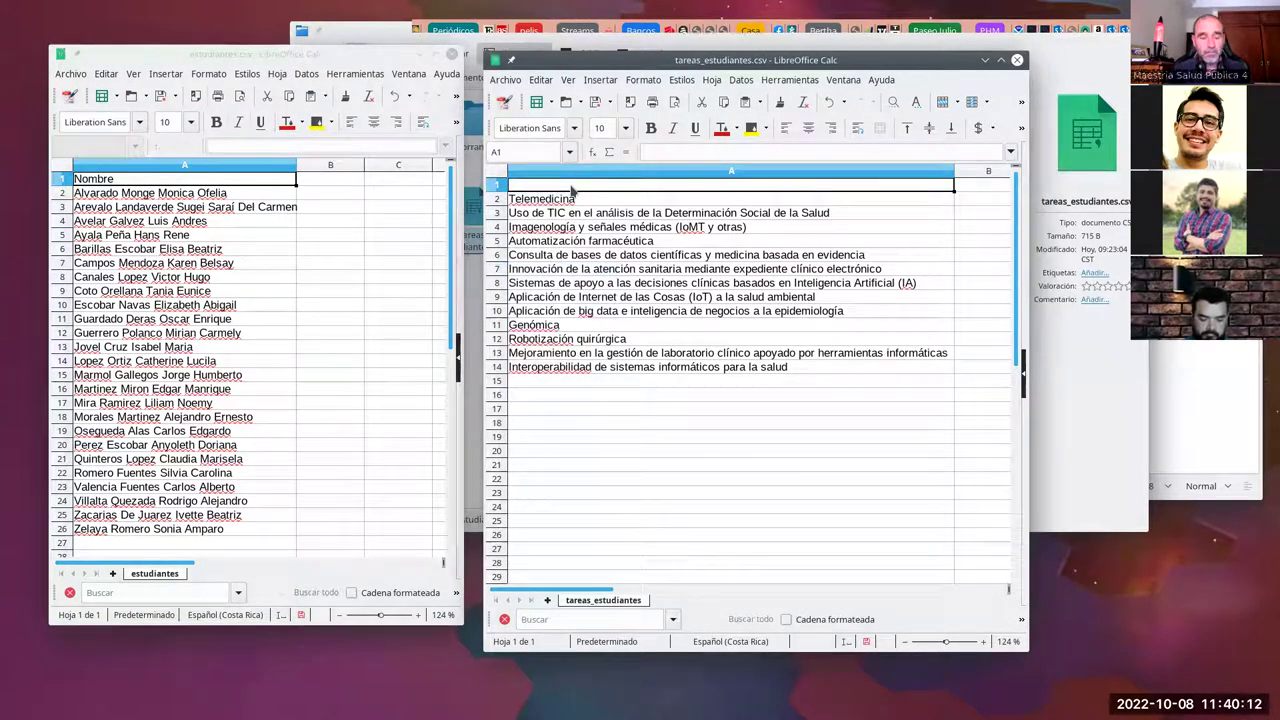
{"action": "left_click", "coordinate": [572, 188]}
{"action": "type", "text": "De"}
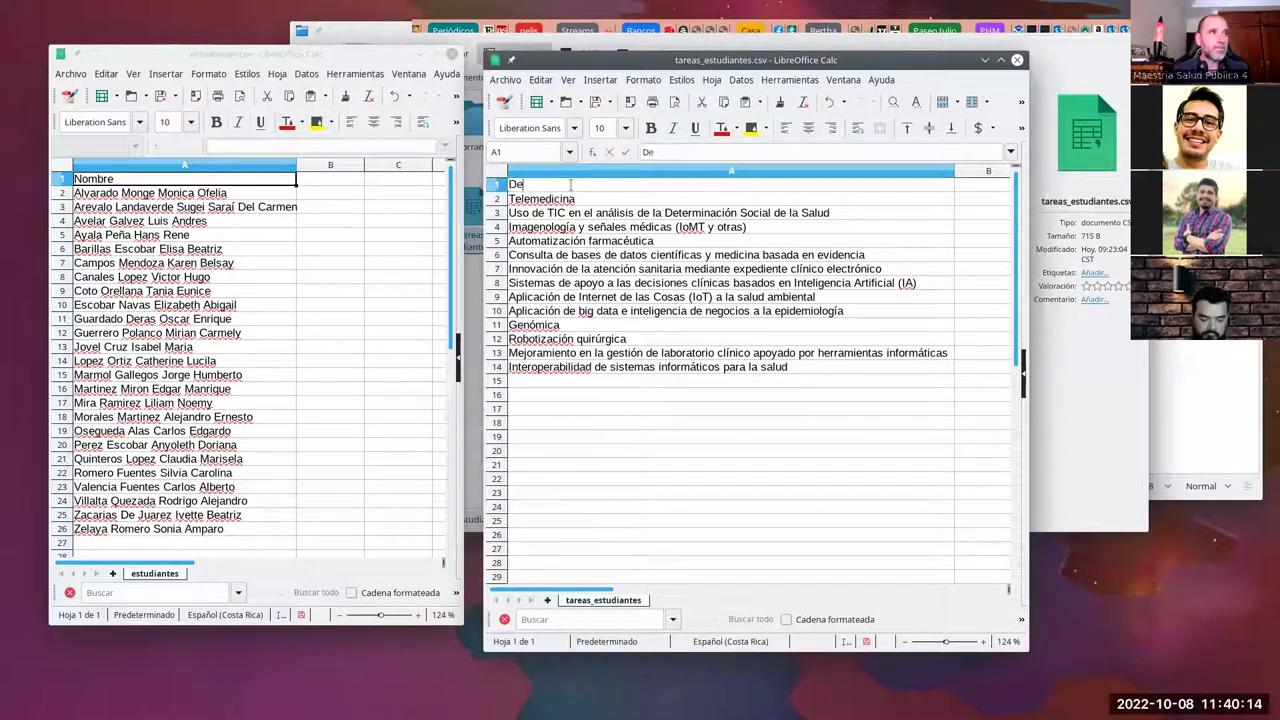
{"action": "type", "text": "scripción"}
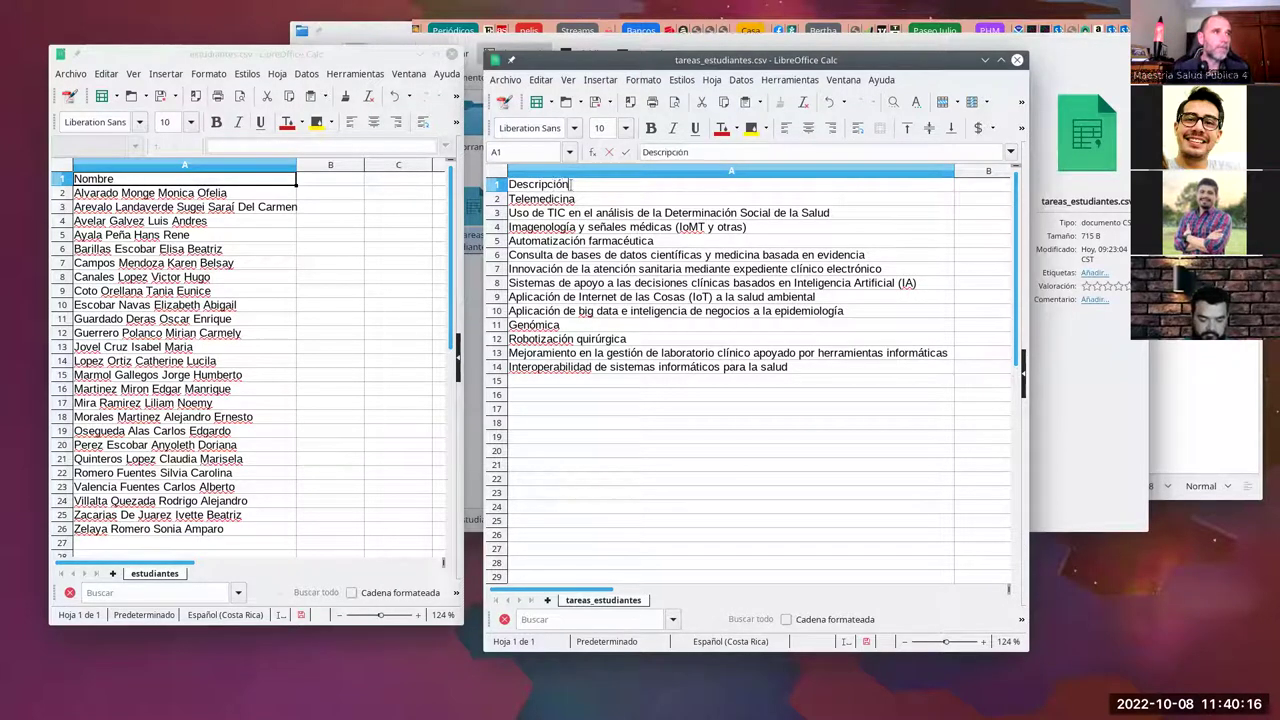
{"action": "key", "text": "Return"}
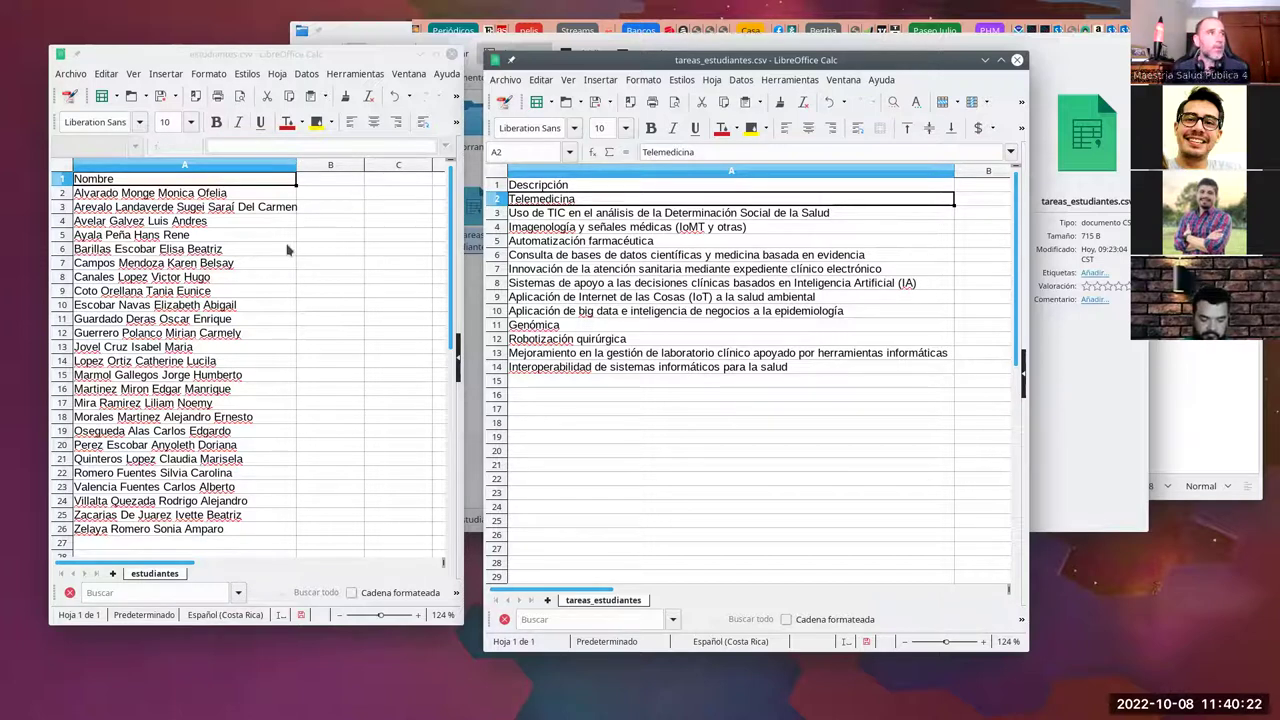
- Insert an empty column before the Nombre column in estudiantes
{"action": "left_click", "coordinate": [192, 196]}
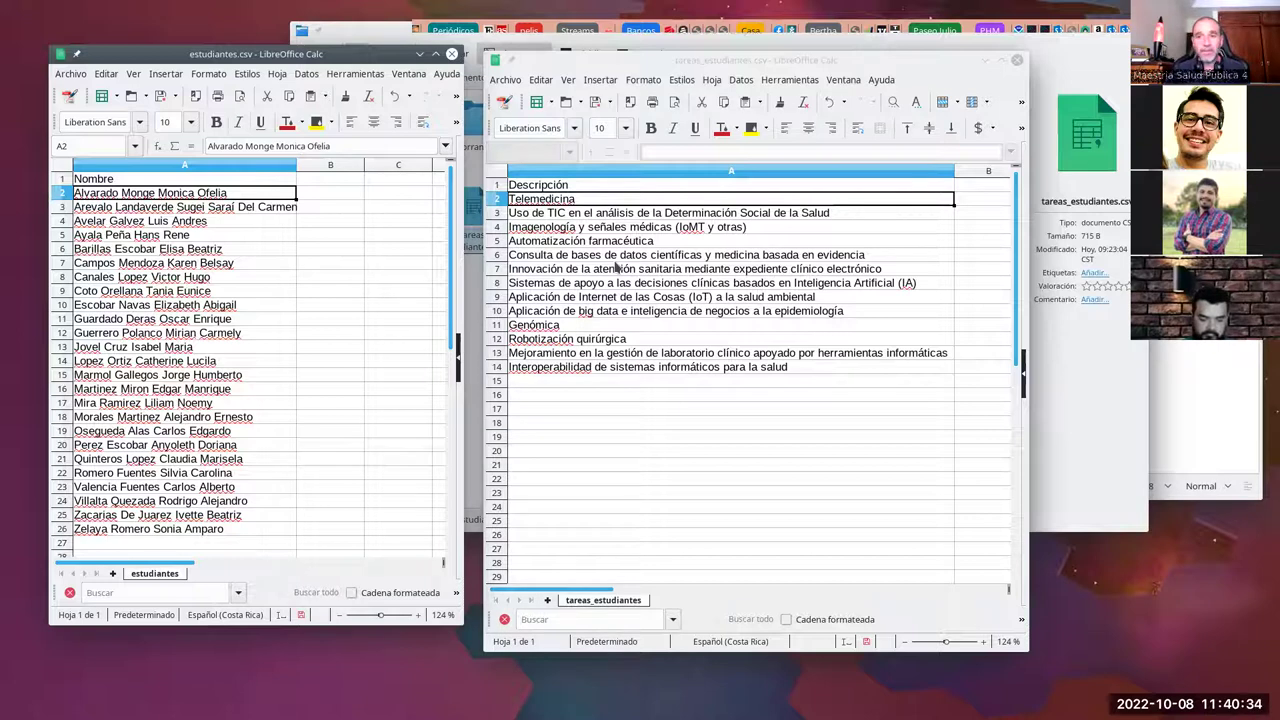
{"action": "left_click", "coordinate": [540, 199]}
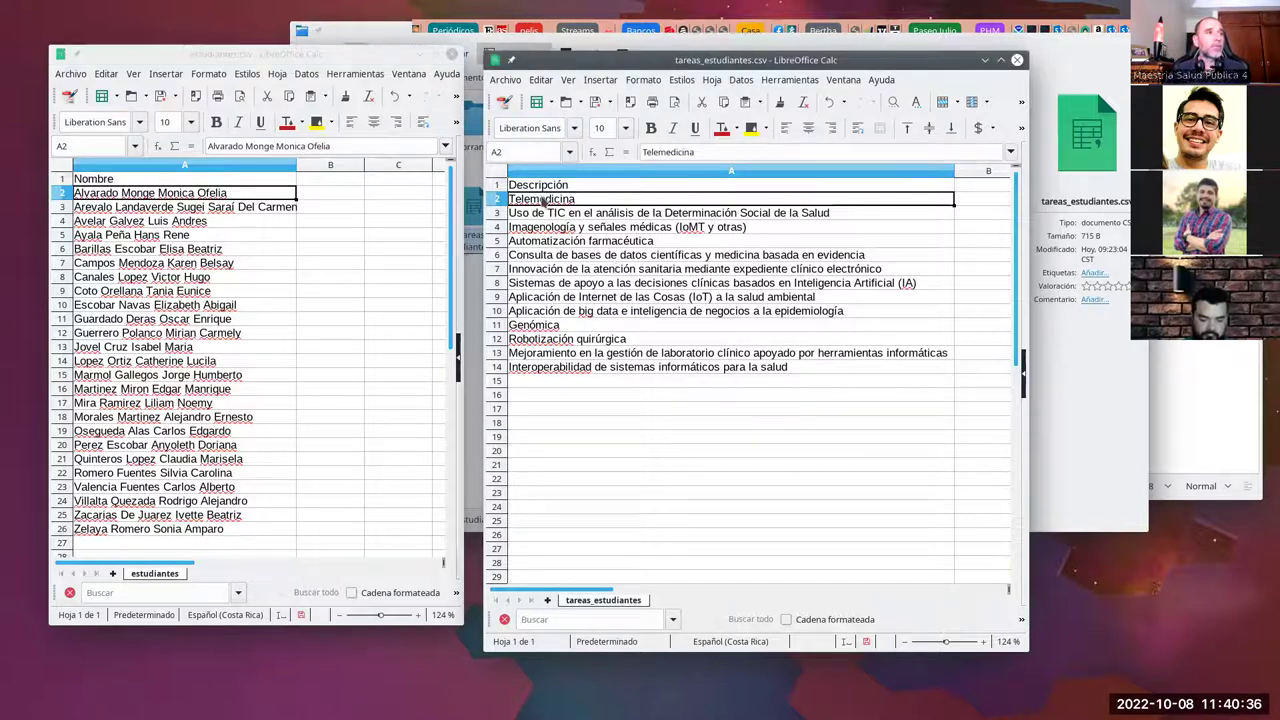
{"action": "left_click", "coordinate": [532, 172]}
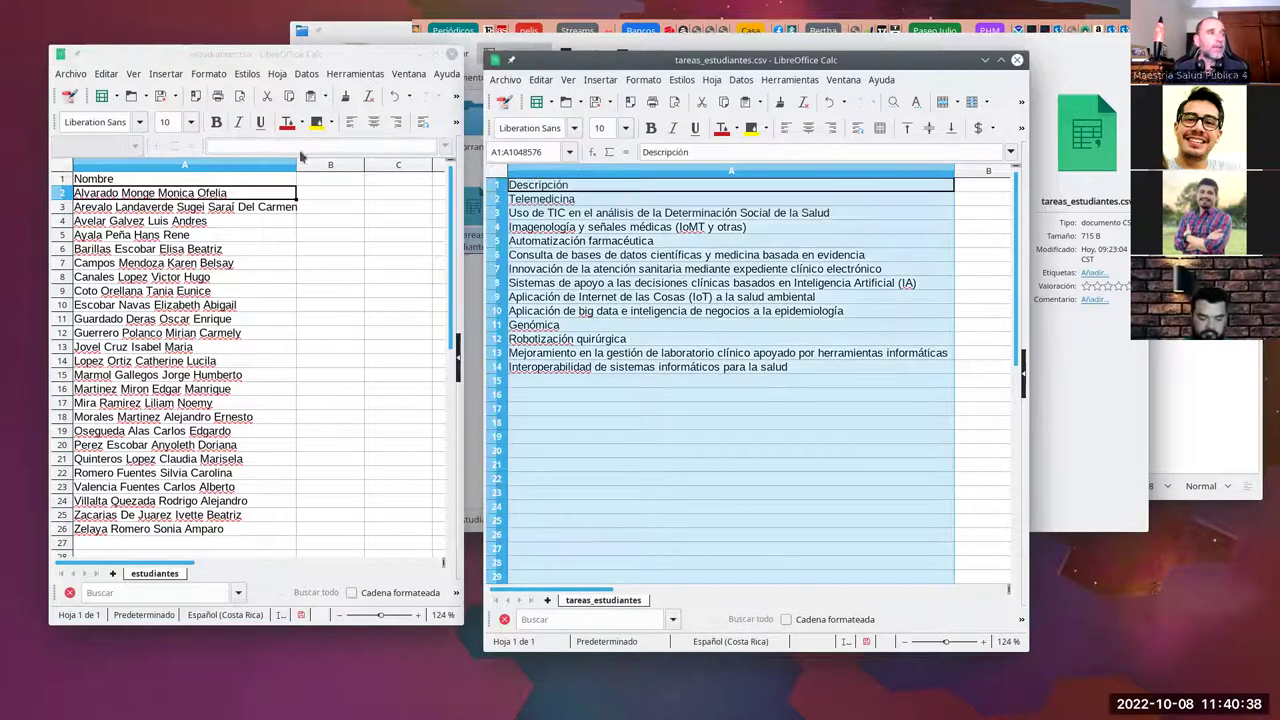
{"action": "left_click", "coordinate": [141, 166]}
{"action": "right_click", "coordinate": [140, 167]}
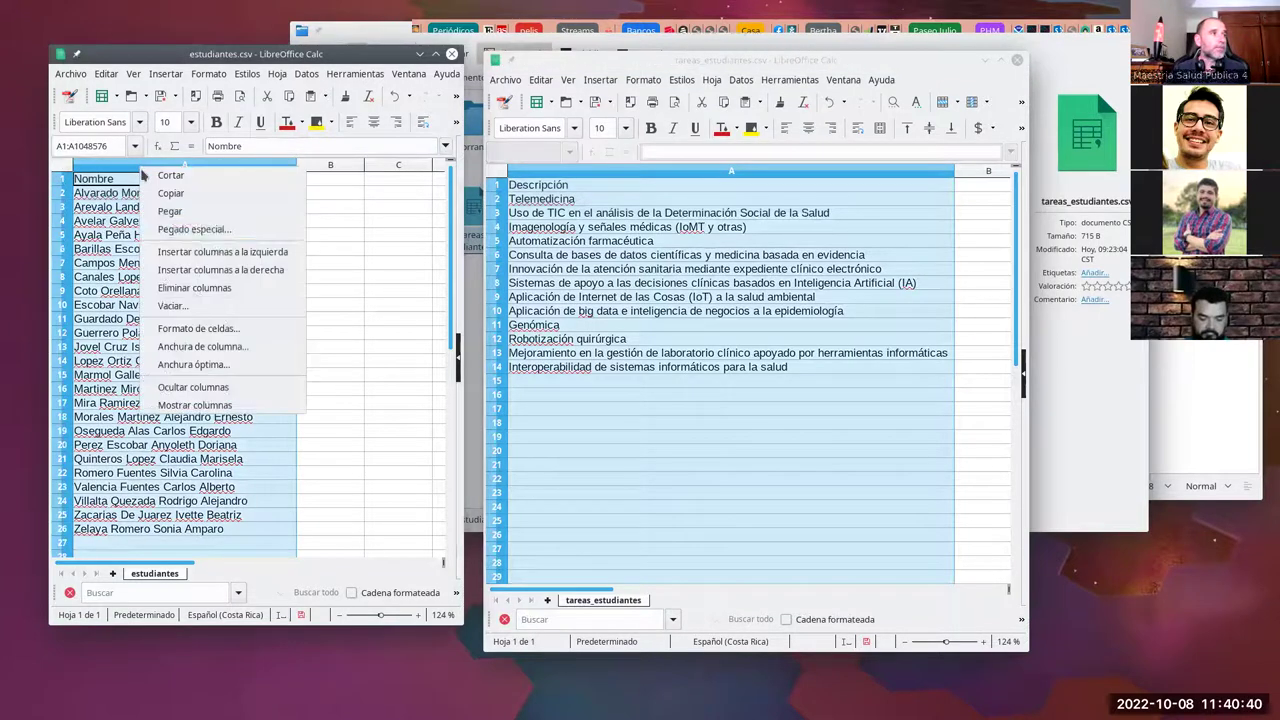
{"action": "left_click", "coordinate": [186, 258]}
- Insert an empty column before Descripción in tareas_estudiantes and narrow the empty column A in both spreadsheets
{"action": "right_click", "coordinate": [576, 177]}
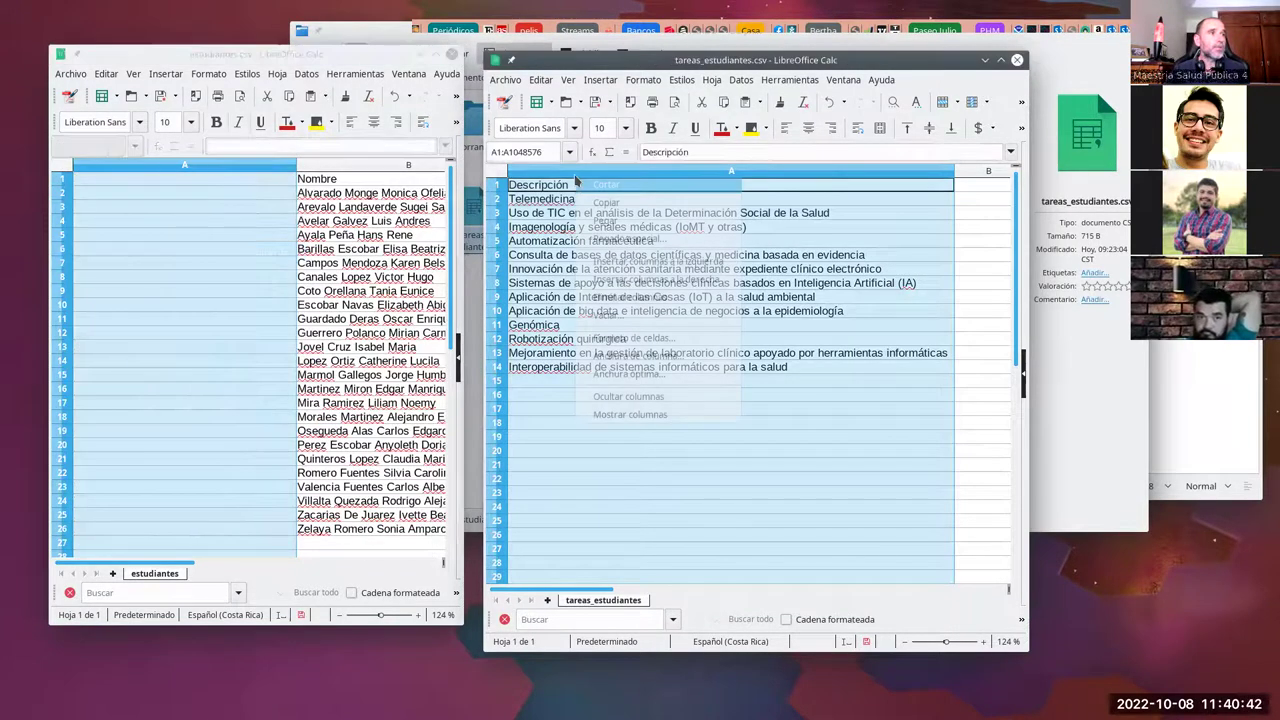
{"action": "left_click", "coordinate": [630, 262]}
{"action": "left_click_drag", "start_coordinate": [951, 179], "coordinate": [544, 179]}
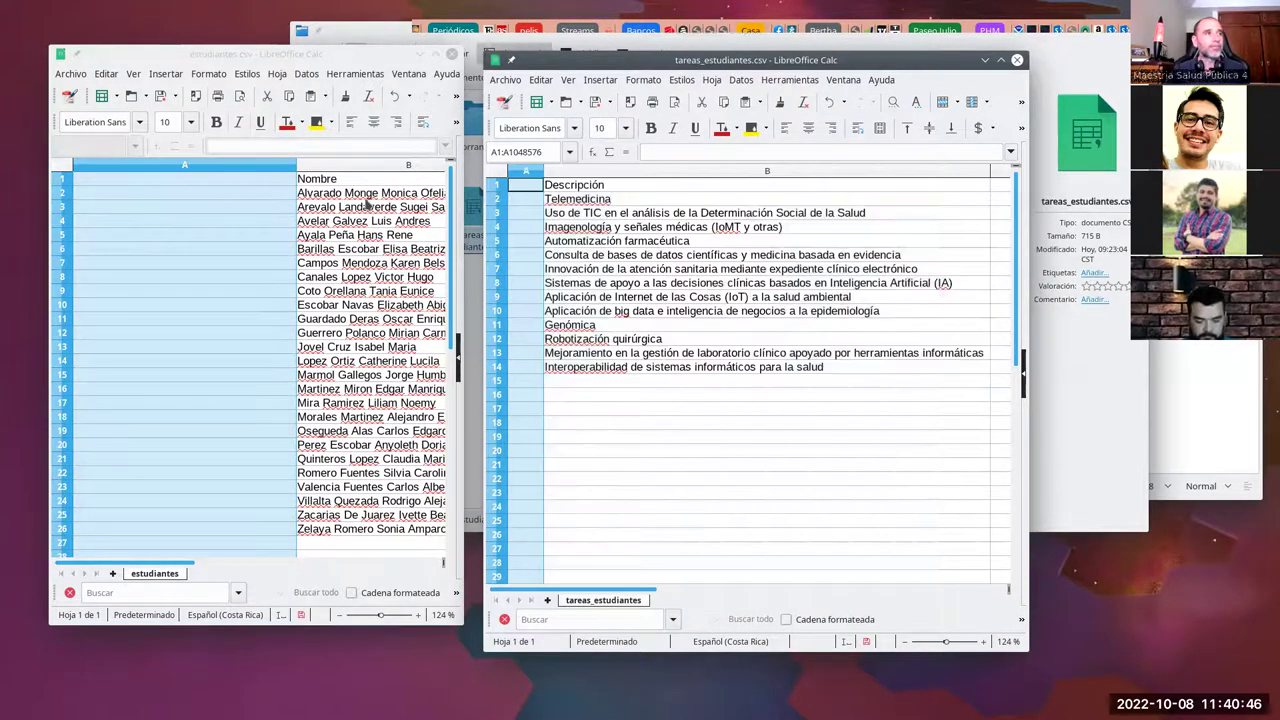
{"action": "left_click_drag", "start_coordinate": [294, 165], "coordinate": [118, 165]}
- Enter the header "Id" in cell A1 of both estudiantes and tareas_estudiantes
{"action": "left_click", "coordinate": [96, 185]}
{"action": "double_click", "coordinate": [105, 181]}
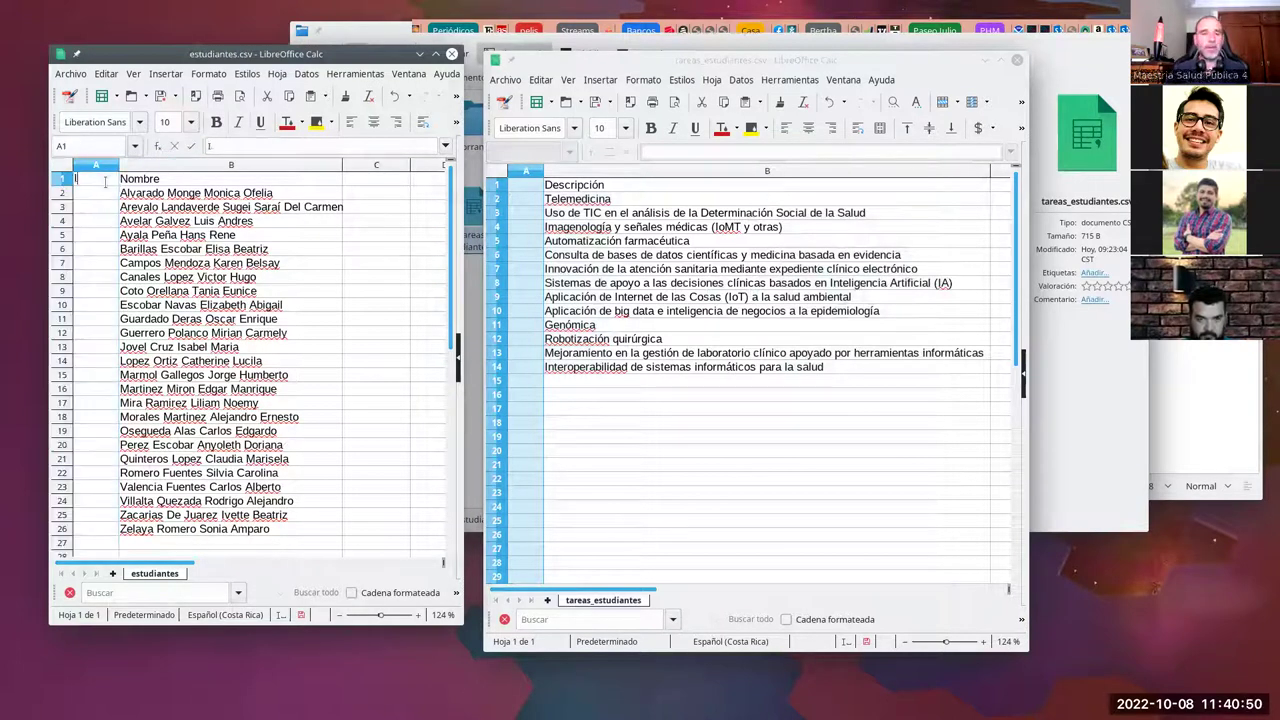
{"action": "left_click", "coordinate": [530, 185]}
{"action": "type", "text": "Id"}
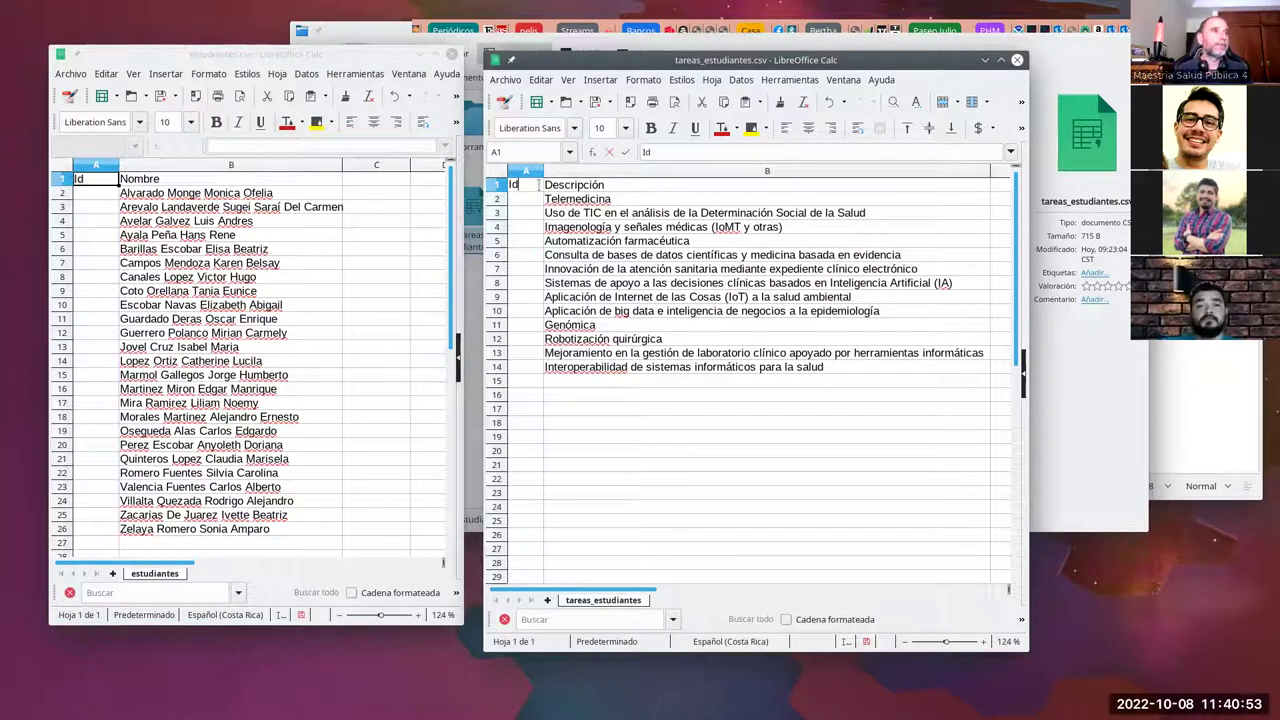
{"action": "key", "text": "Return"}
- Number the students from 1 to 25 in A2:A26 of estudiantes and fit column A to its contents
{"action": "left_click", "coordinate": [113, 197]}
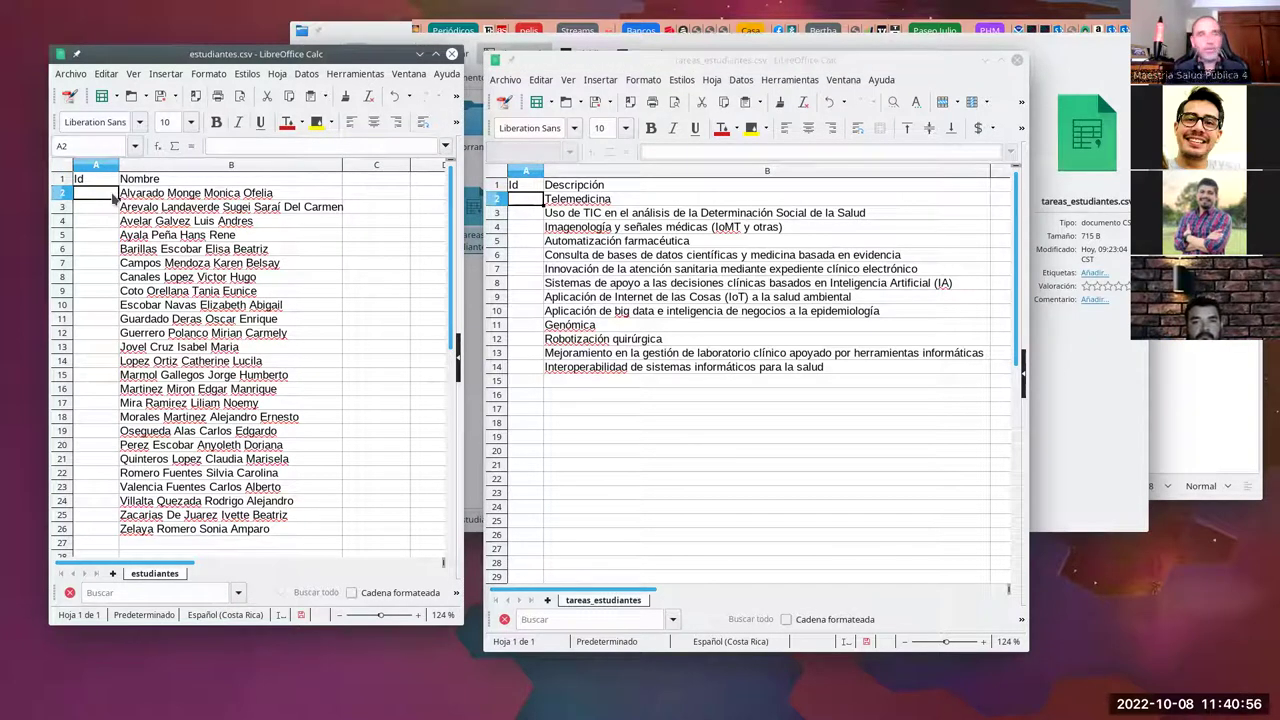
{"action": "type", "text": "1"}
{"action": "key", "text": "Return"}
{"action": "left_click", "coordinate": [112, 197]}
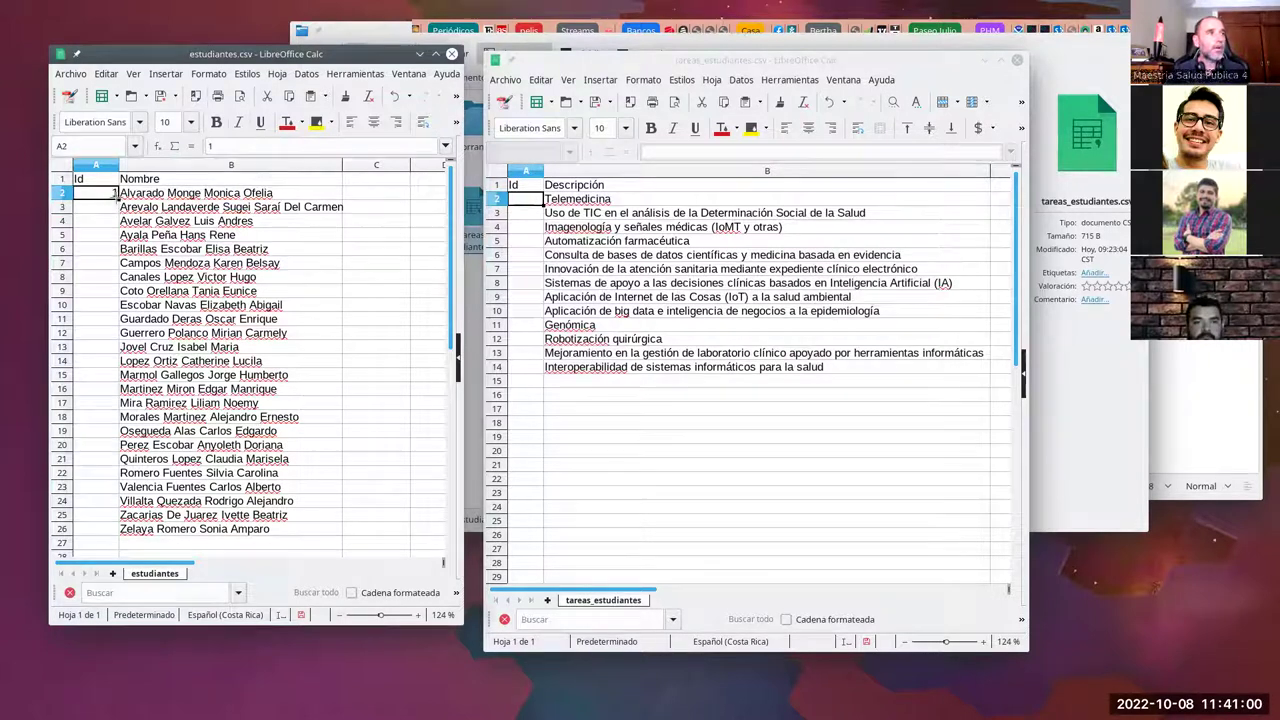
{"action": "left_click_drag", "start_coordinate": [117, 198], "coordinate": [120, 530]}
{"action": "left_click", "coordinate": [288, 408]}
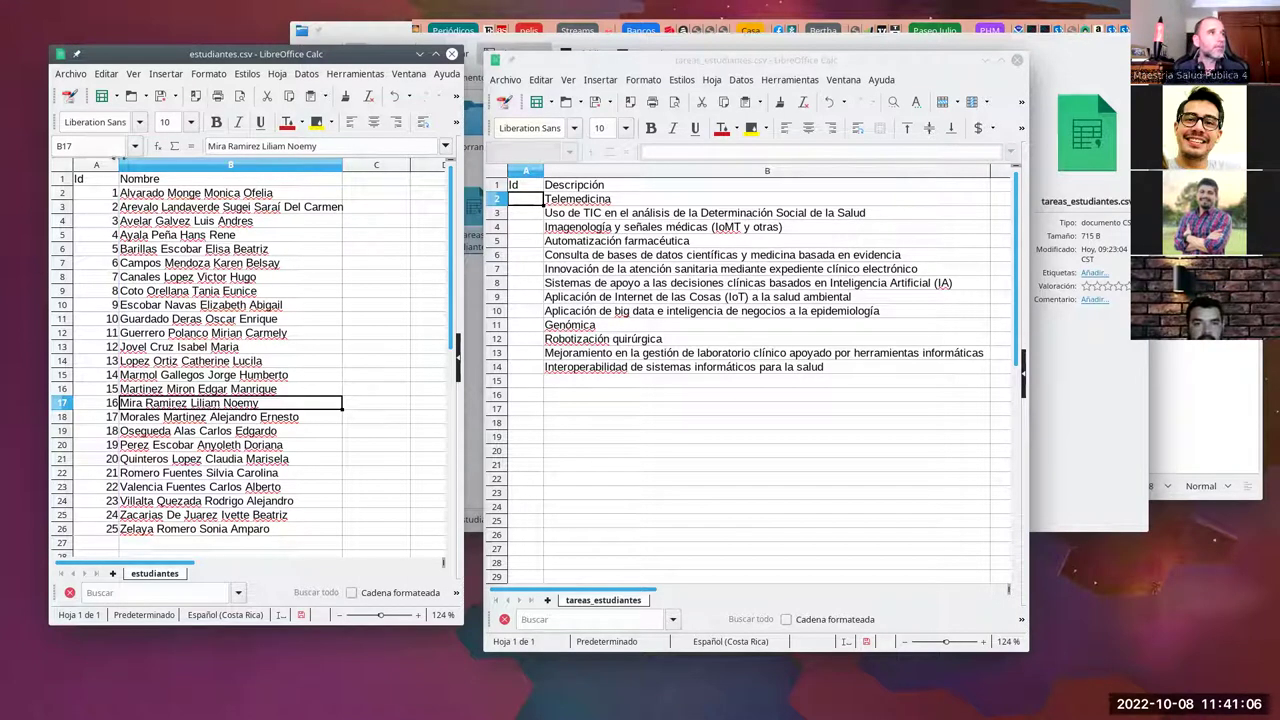
{"action": "double_click", "coordinate": [117, 164]}
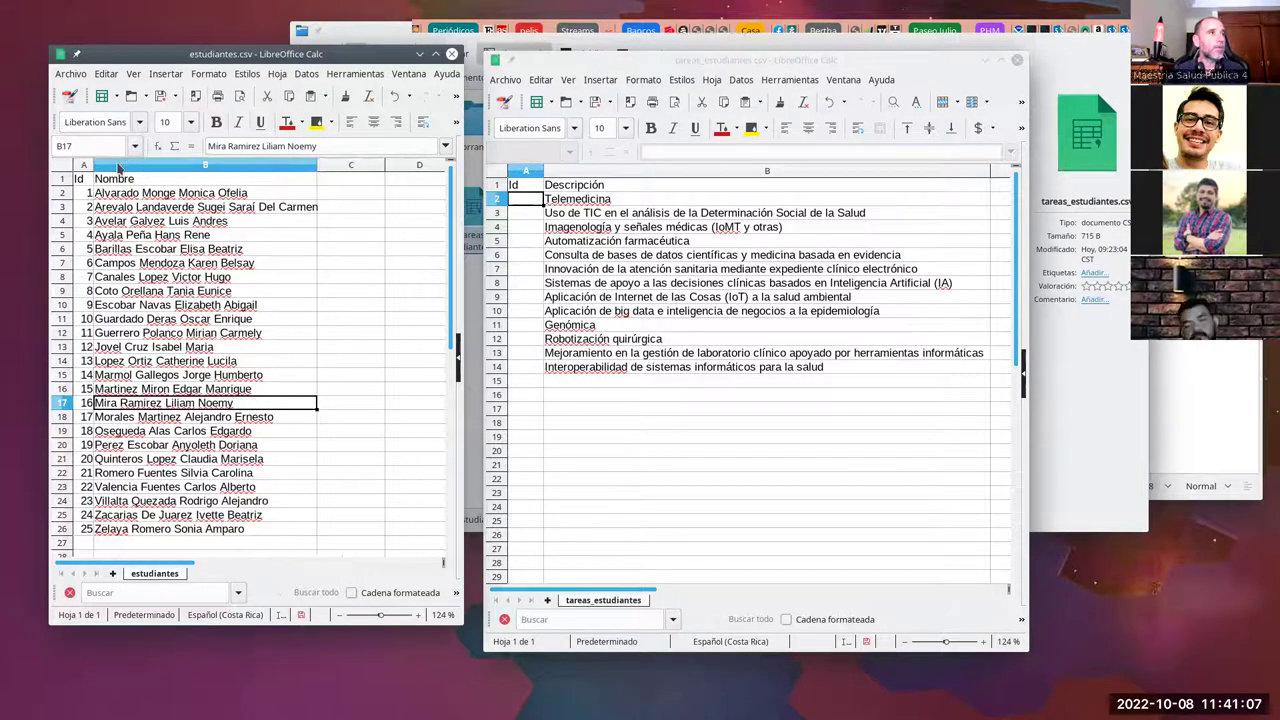
- Enter "T1" as the Id of the Telemedicina task in A2 of tareas_estudiantes
{"action": "left_click", "coordinate": [537, 203]}
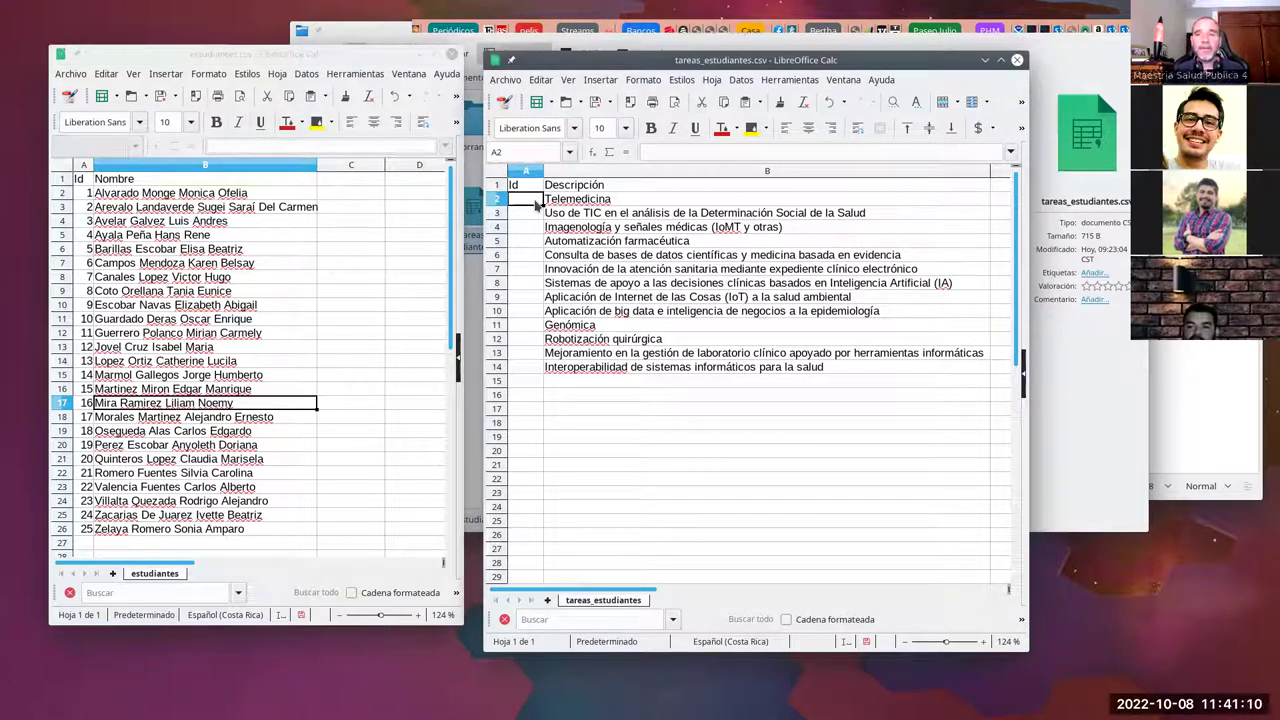
{"action": "type", "text": "T1"}
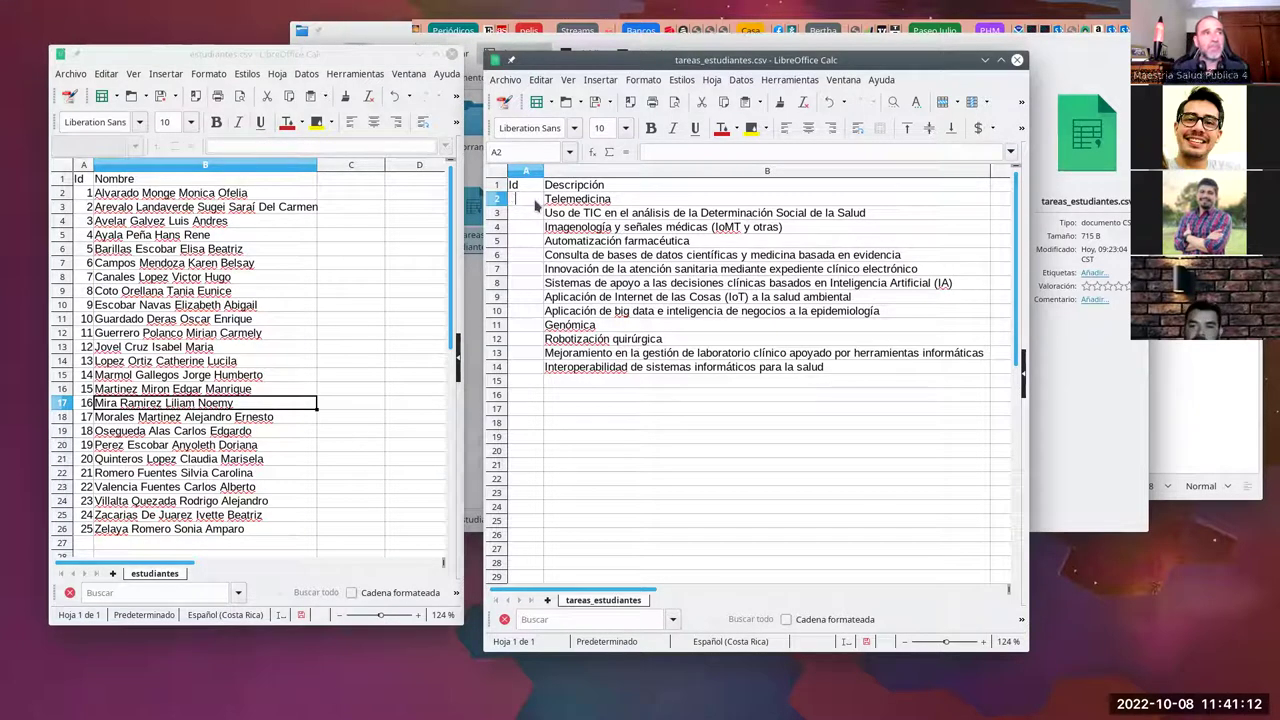
{"action": "key", "text": "Return"}
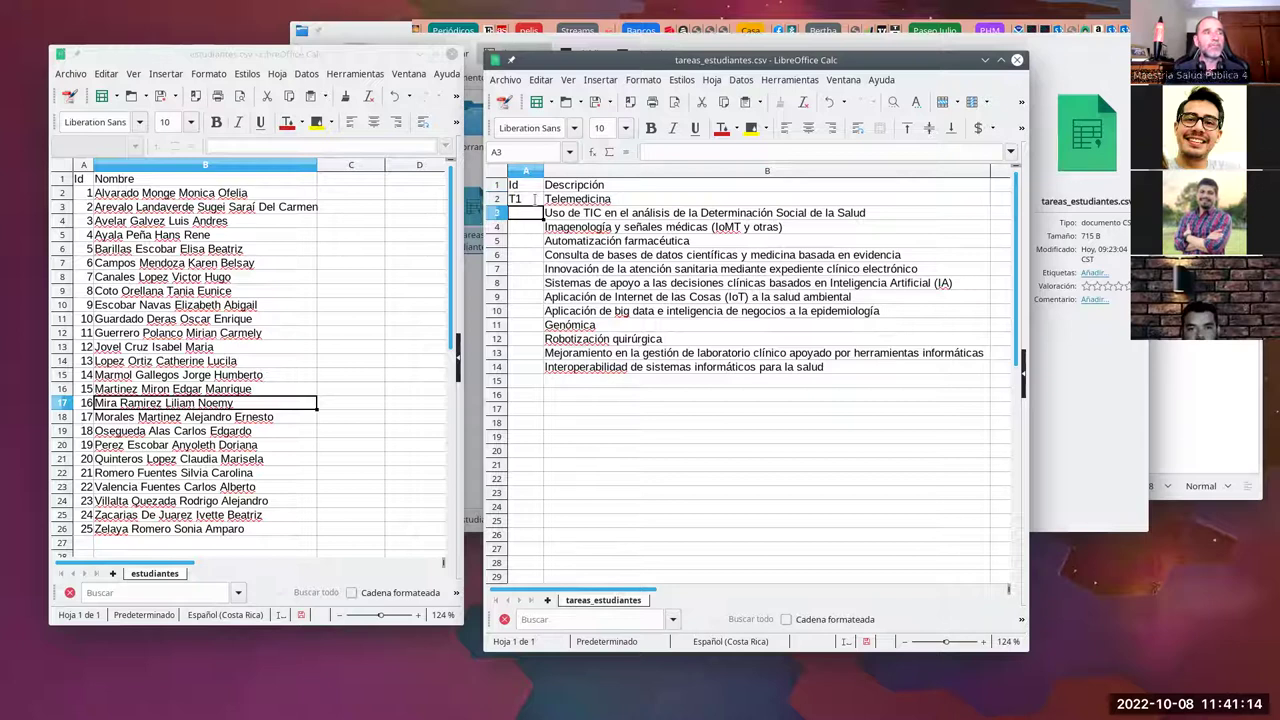
- Fill the task Ids T1 to T13 down A2:A14 of tareas_estudiantes from the T1 cell
{"action": "left_click", "coordinate": [528, 201]}
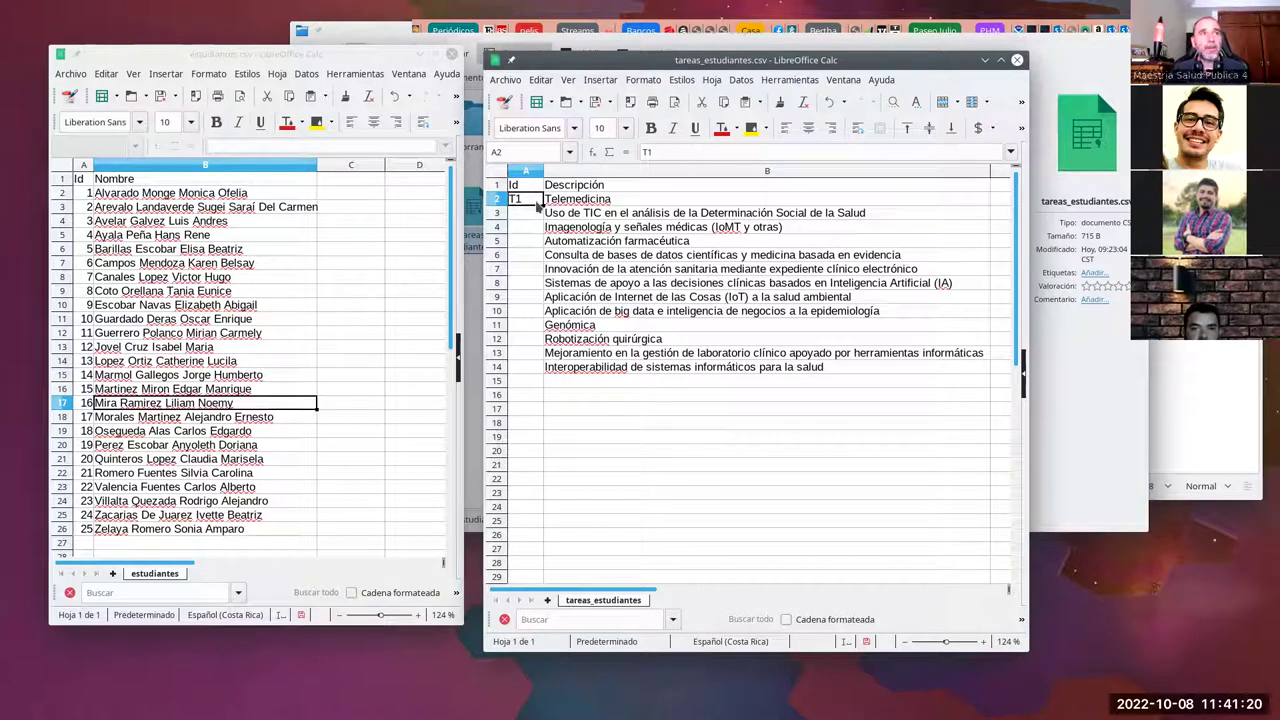
{"action": "left_click_drag", "start_coordinate": [543, 206], "coordinate": [538, 374]}
{"action": "left_click", "coordinate": [537, 378]}
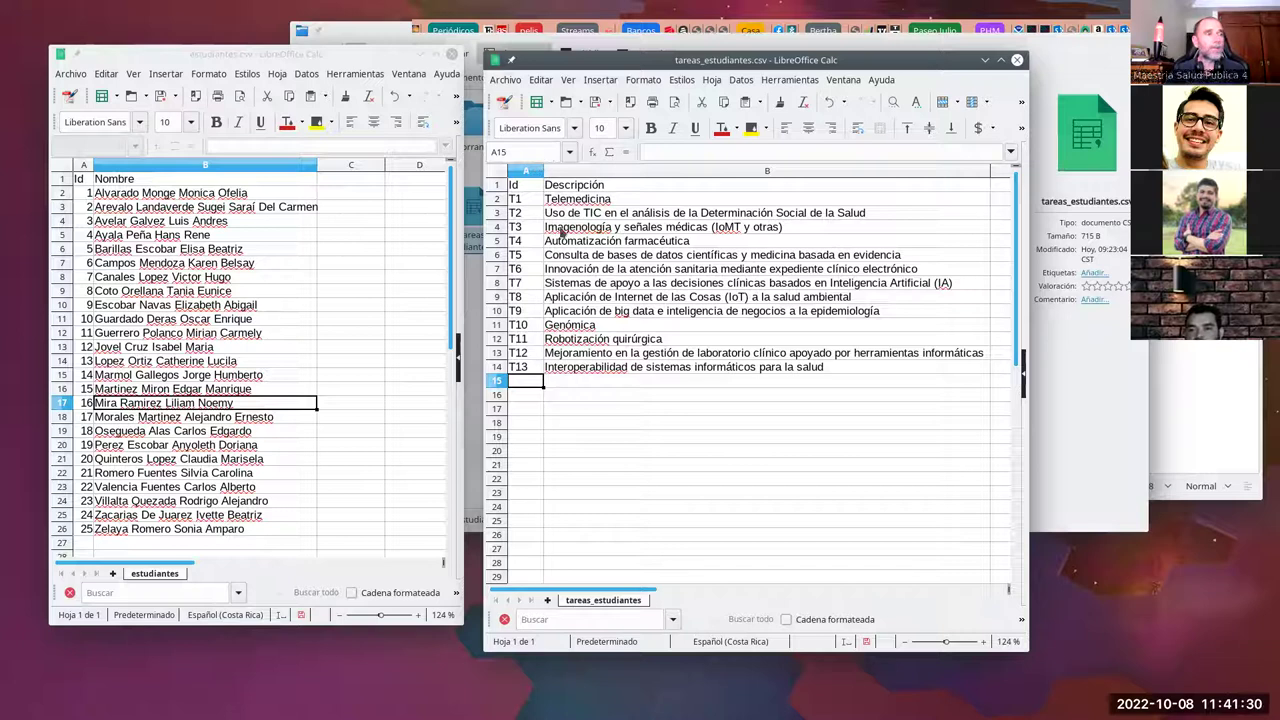
{"action": "key", "text": "Up"}
{"action": "key", "text": "Up"}
{"action": "key", "text": "Up"}
{"action": "key", "text": "Up"}
{"action": "key", "text": "Up"}
- Copy the T1 Id from tareas_estudiantes into C2 and C3 of estudiantes for the first two students
{"action": "left_click", "coordinate": [533, 203]}
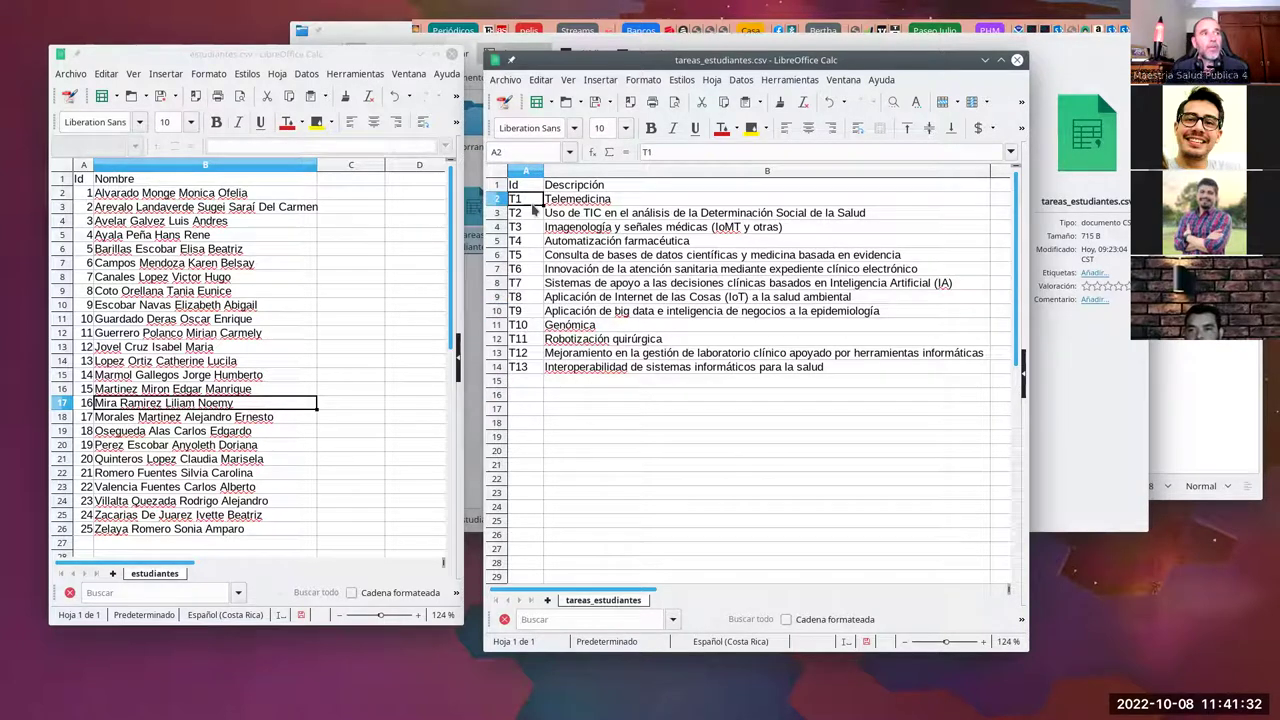
{"action": "key", "text": "ctrl+c"}
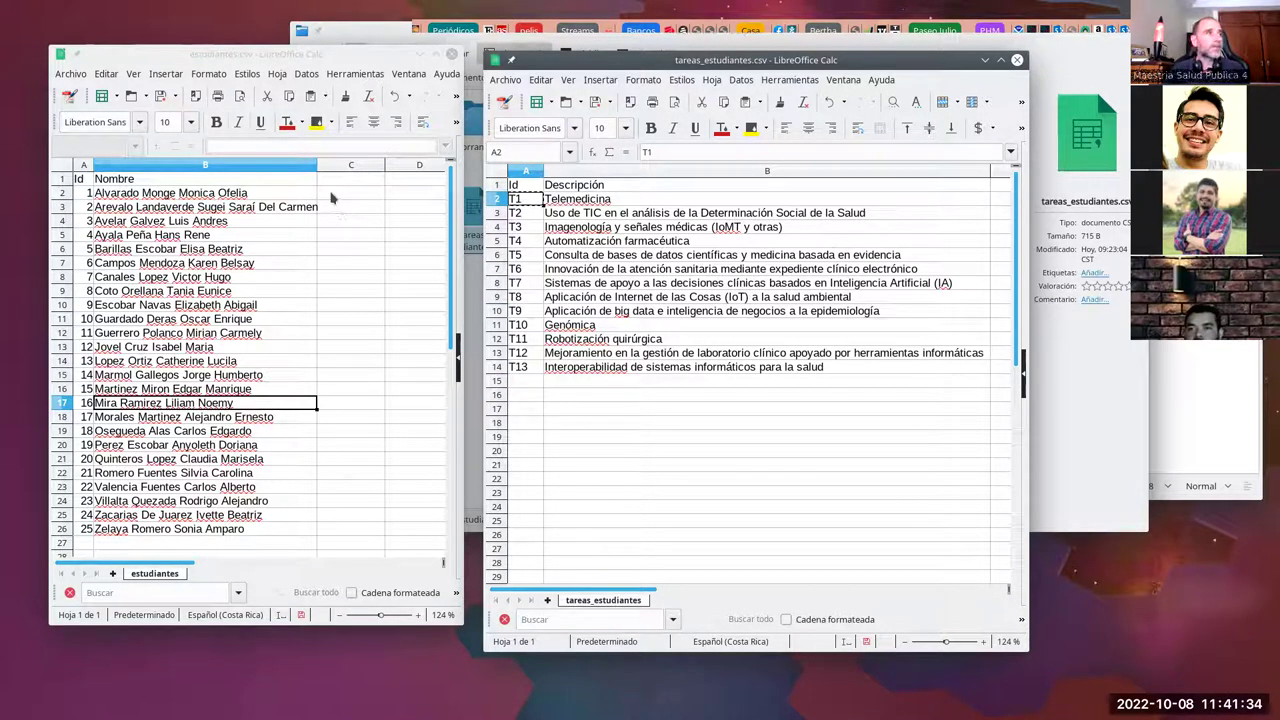
{"action": "left_click", "coordinate": [340, 195]}
{"action": "key", "text": "ctrl+v"}
{"action": "left_click", "coordinate": [347, 208]}
{"action": "key", "text": "ctrl+v"}
{"action": "left_click", "coordinate": [362, 198]}
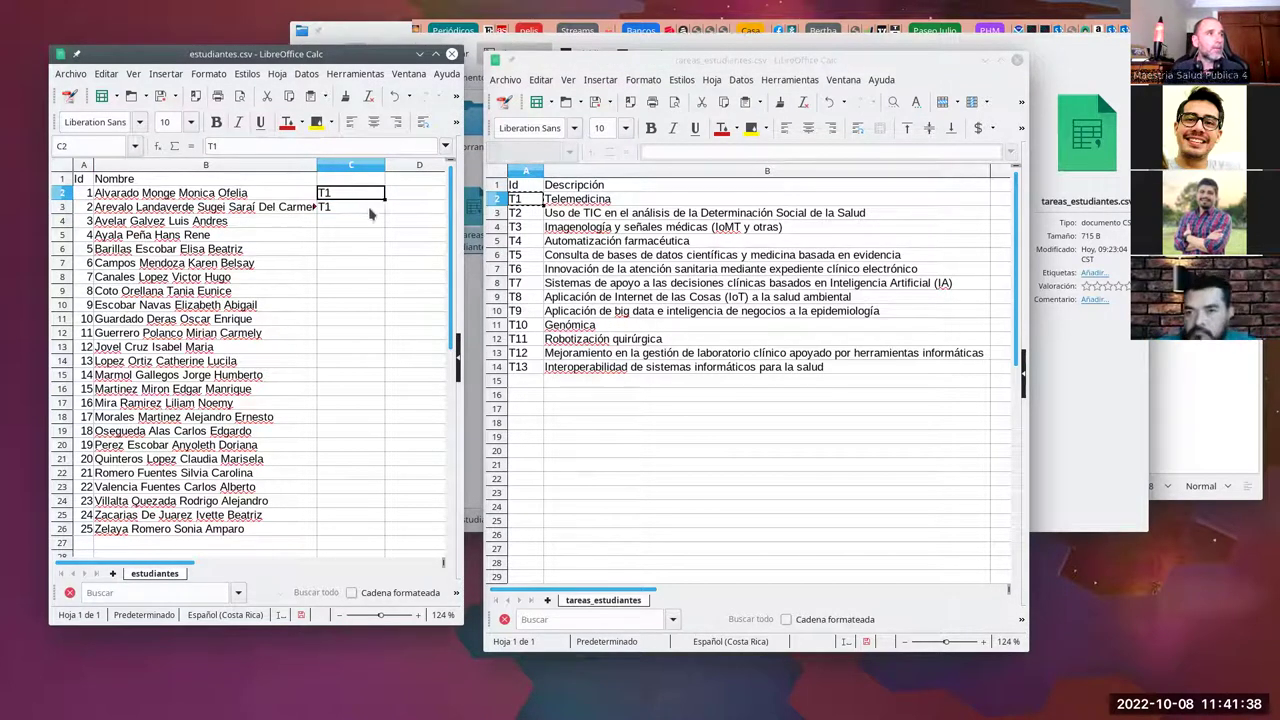
- Extend the paired task Ids in C2:C3 of estudiantes down through C26, the last student's row
{"action": "left_click_drag", "start_coordinate": [378, 198], "coordinate": [378, 209]}
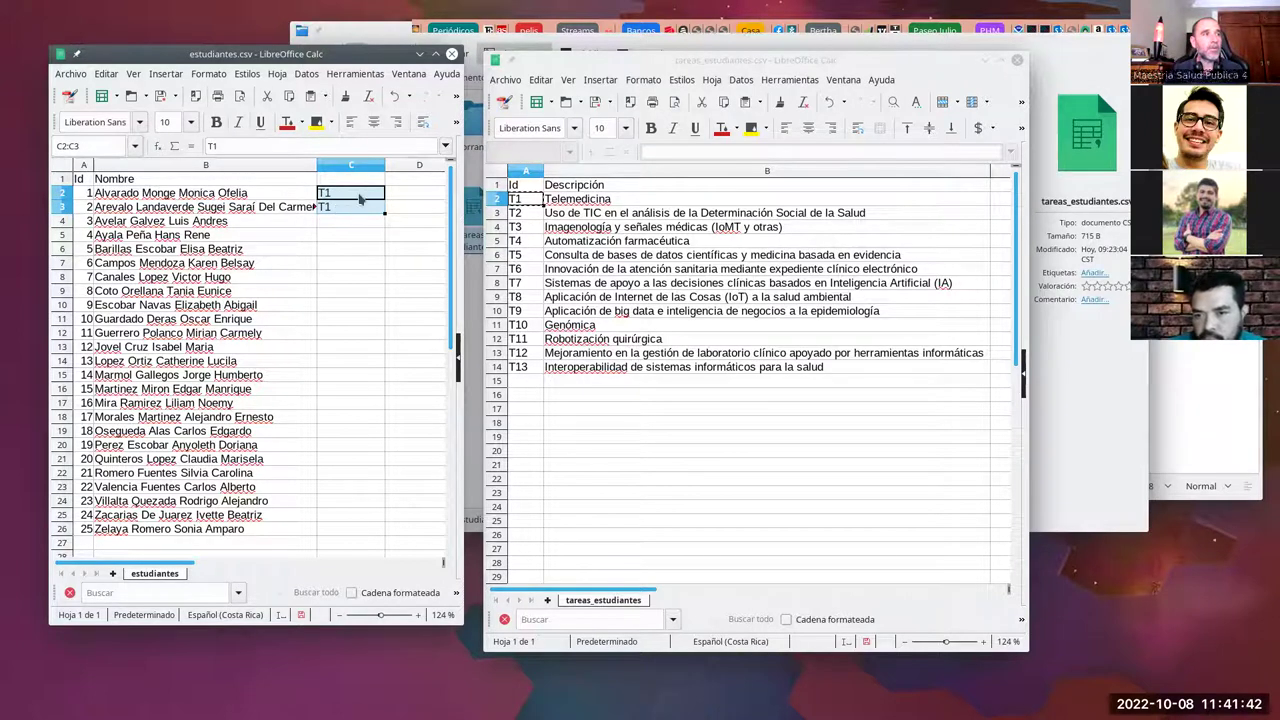
{"action": "left_click_drag", "start_coordinate": [384, 213], "coordinate": [380, 537]}
{"action": "left_click", "coordinate": [421, 480]}
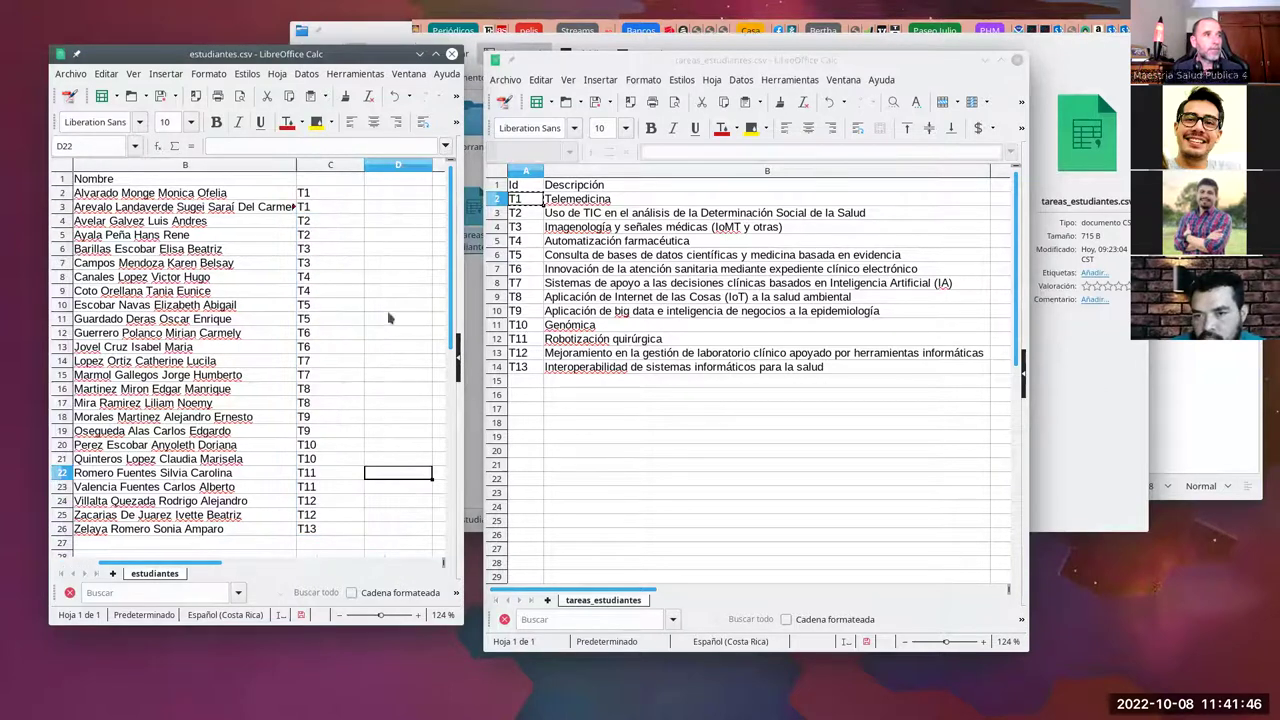
{"action": "left_click", "coordinate": [318, 207]}
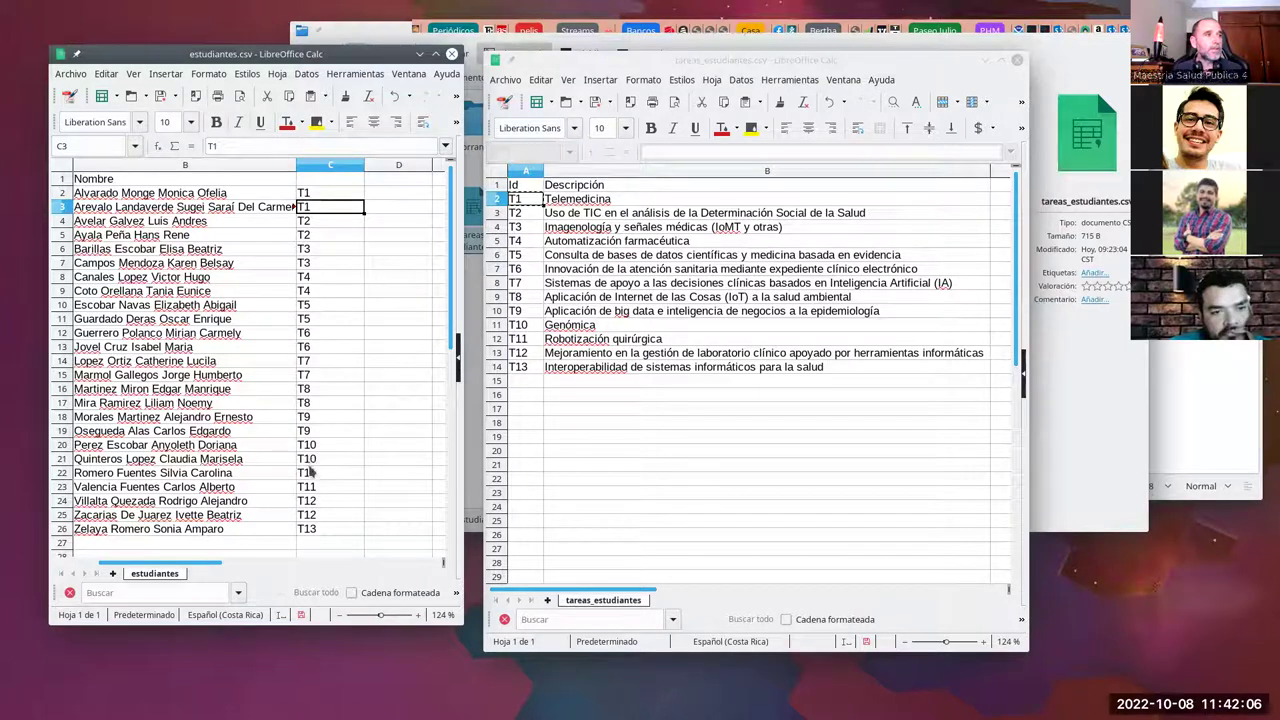
- Reassign the task Ids in C21:C26 of estudiantes to T11, T11, T12, T12, T13 and T14
{"action": "left_click_drag", "start_coordinate": [318, 460], "coordinate": [312, 531]}
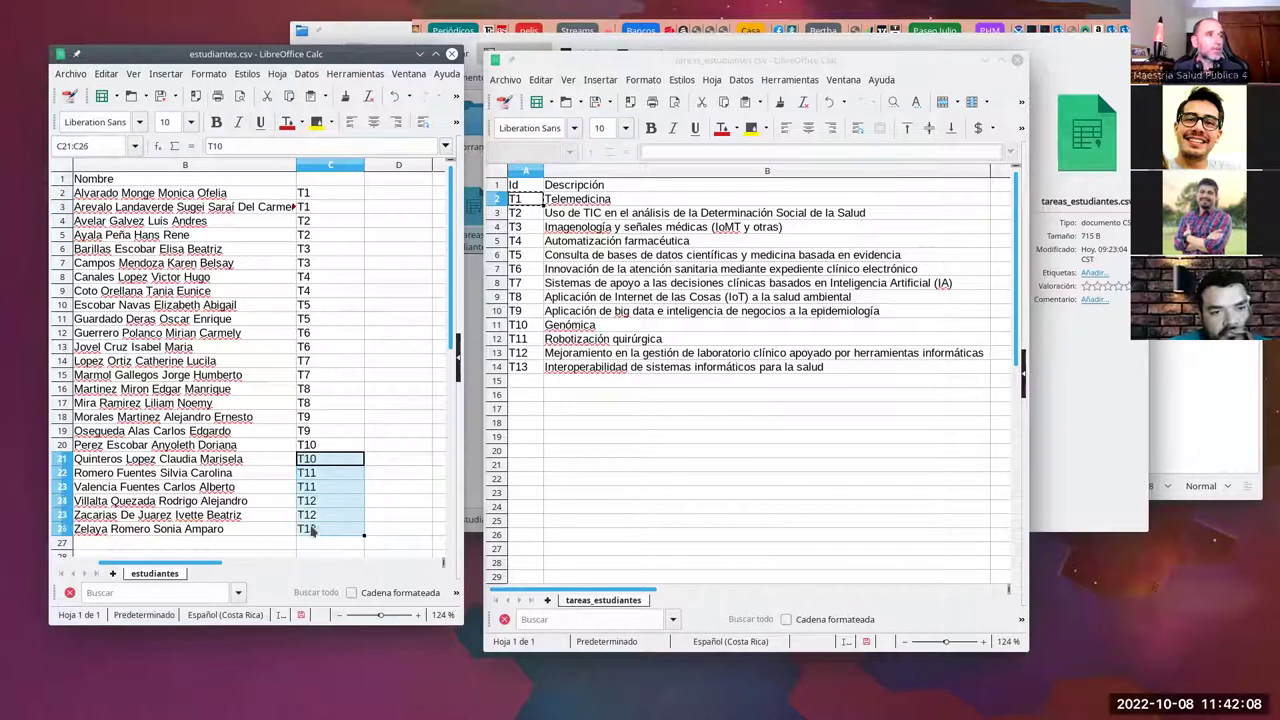
{"action": "left_click_drag", "start_coordinate": [320, 467], "coordinate": [318, 453]}
{"action": "left_click", "coordinate": [322, 518]}
{"action": "left_click_drag", "start_coordinate": [365, 517], "coordinate": [362, 538]}
{"action": "left_click", "coordinate": [389, 516]}
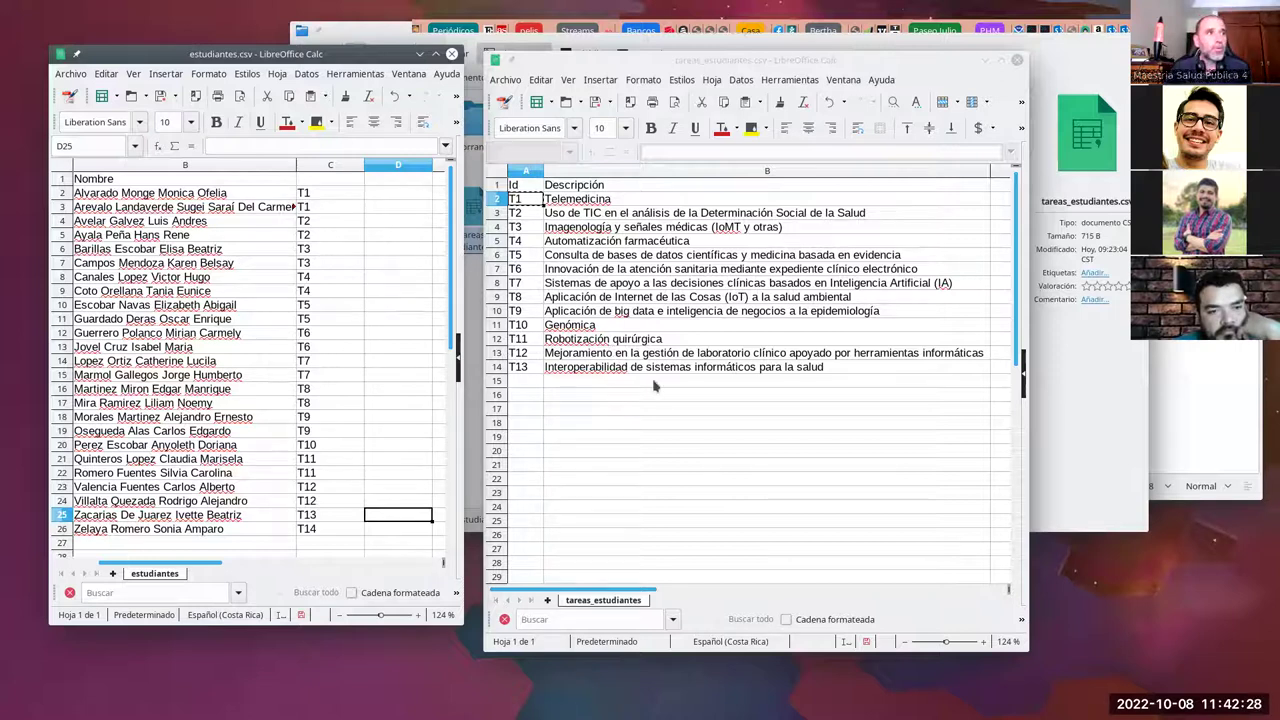
- Set the last student's task Id in C26 of estudiantes to T13
{"action": "left_click", "coordinate": [375, 198]}
{"action": "left_click", "coordinate": [307, 195]}
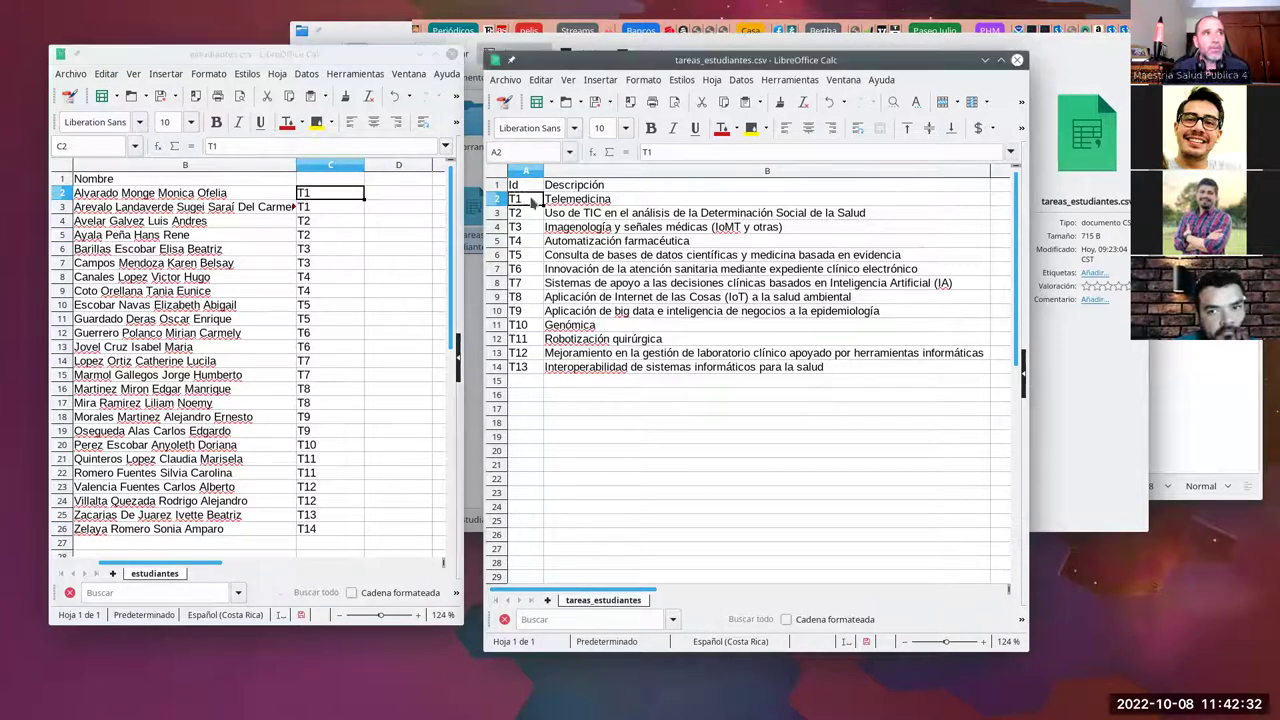
{"action": "left_click", "coordinate": [530, 199]}
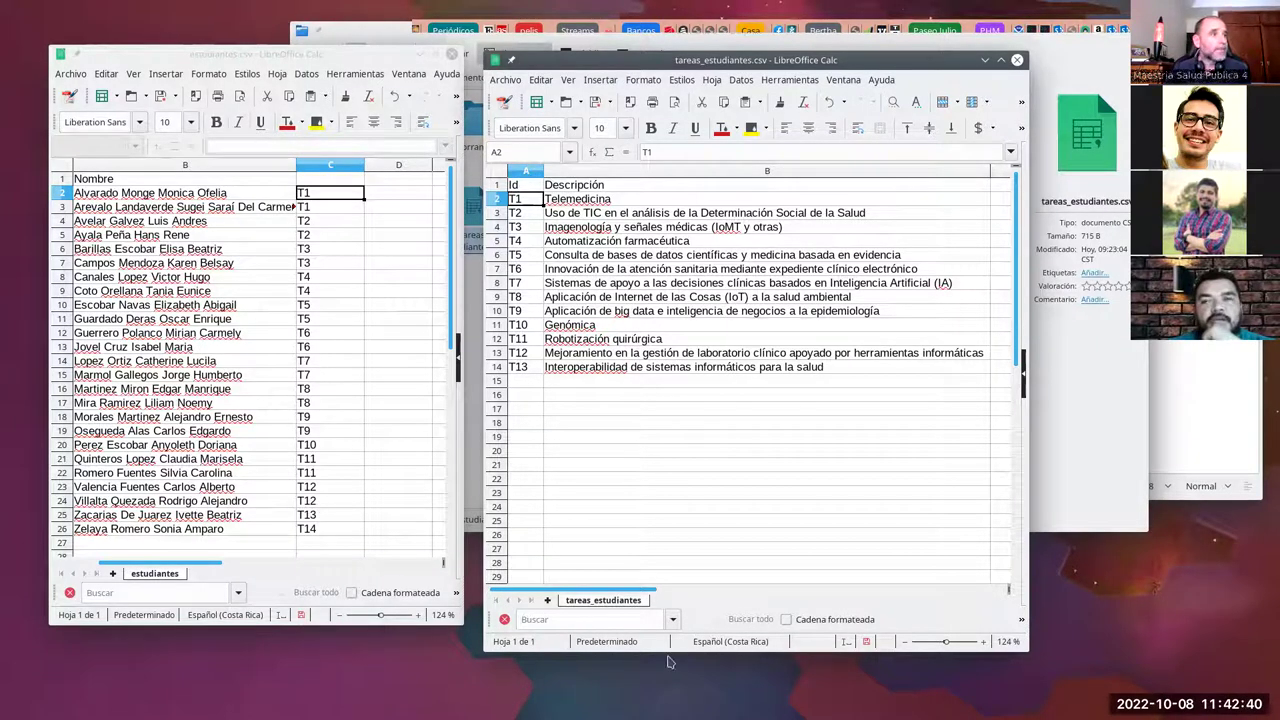
{"action": "left_click", "coordinate": [326, 515]}
{"action": "left_click", "coordinate": [340, 528]}
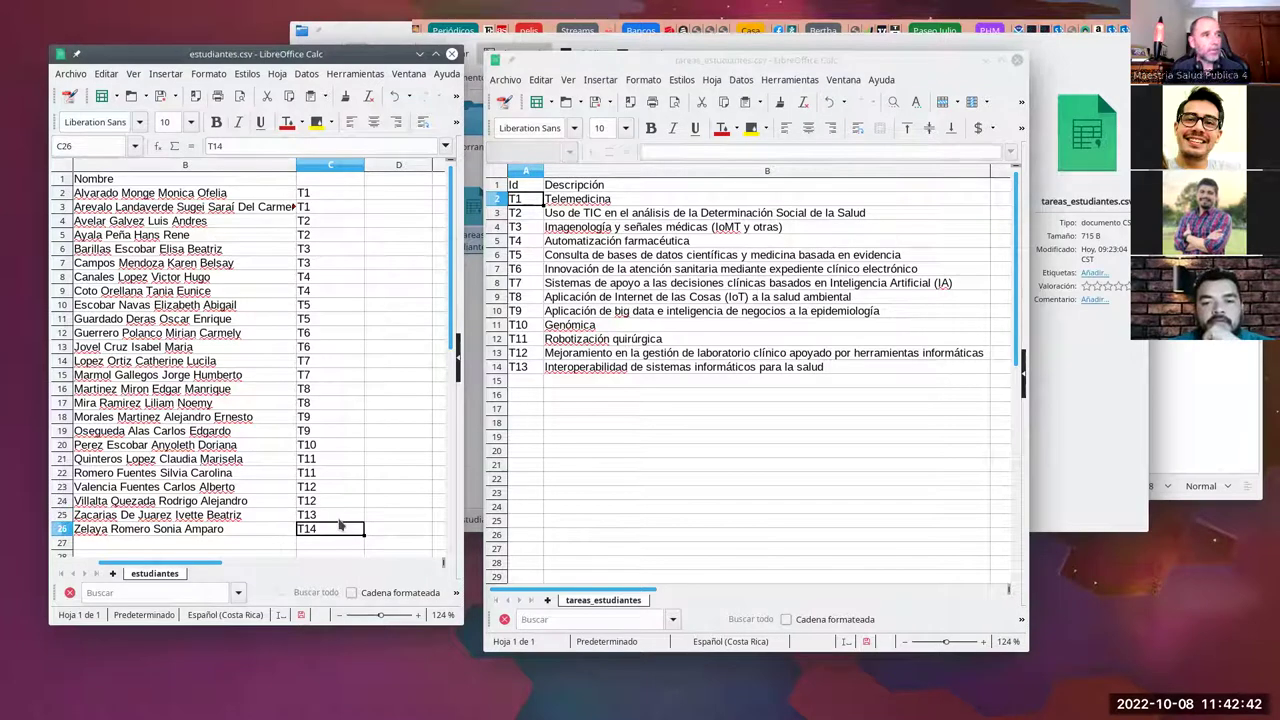
{"action": "left_click_drag", "start_coordinate": [345, 490], "coordinate": [344, 505]}
{"action": "left_click", "coordinate": [361, 530]}
{"action": "type", "text": "T13"}
{"action": "left_click", "coordinate": [378, 532]}
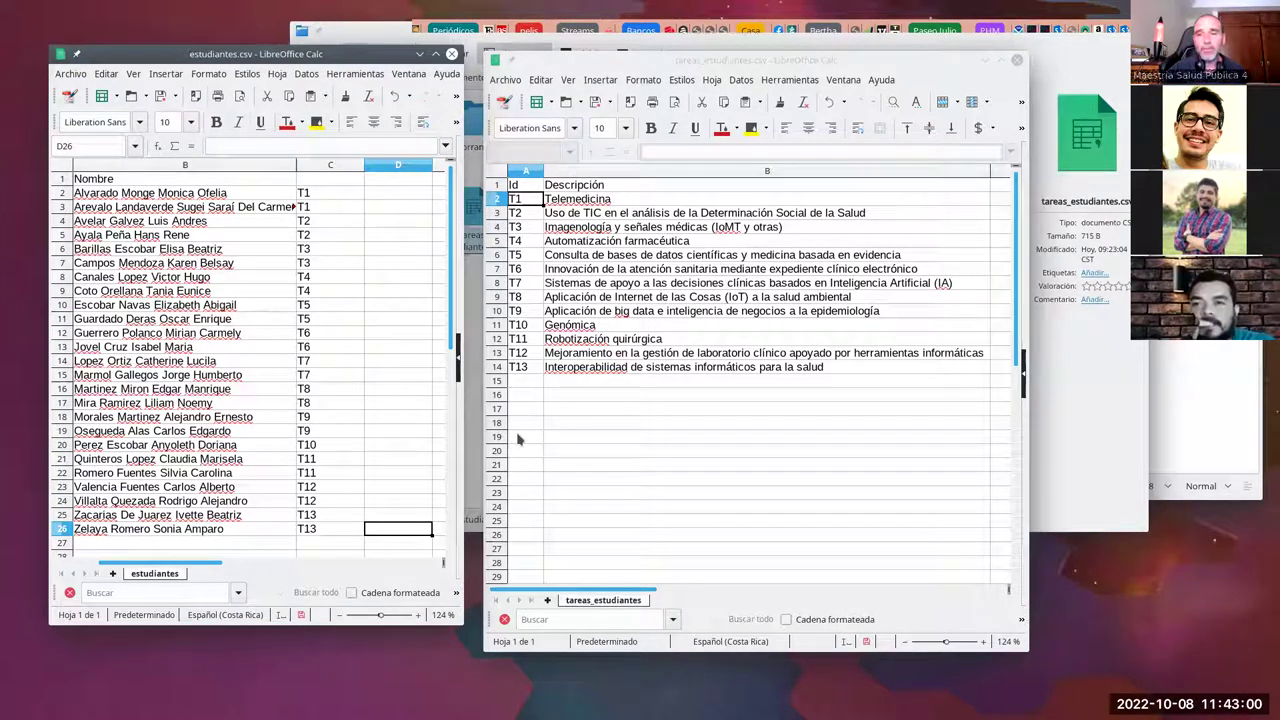
- Replace the task Id in C2 of estudiantes with a formula that references cell A2 of tareas_estudiantes.csv
{"action": "left_click", "coordinate": [323, 184]}
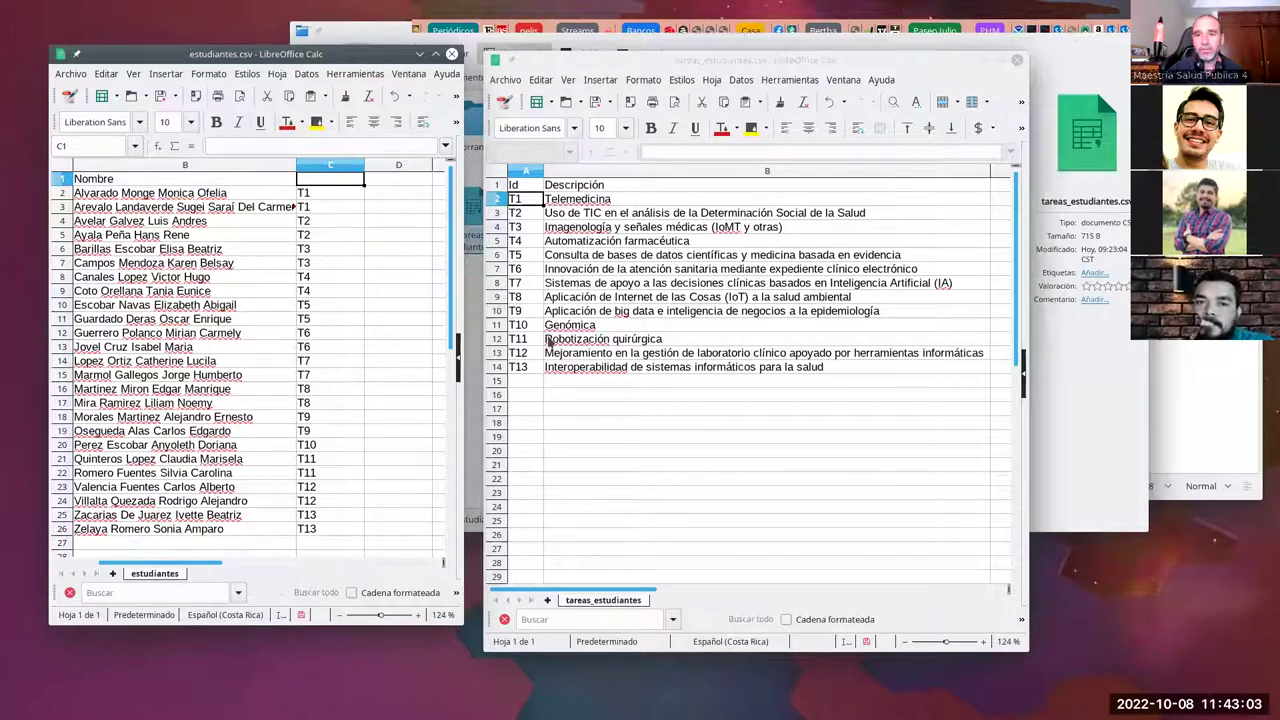
{"action": "left_click", "coordinate": [331, 197]}
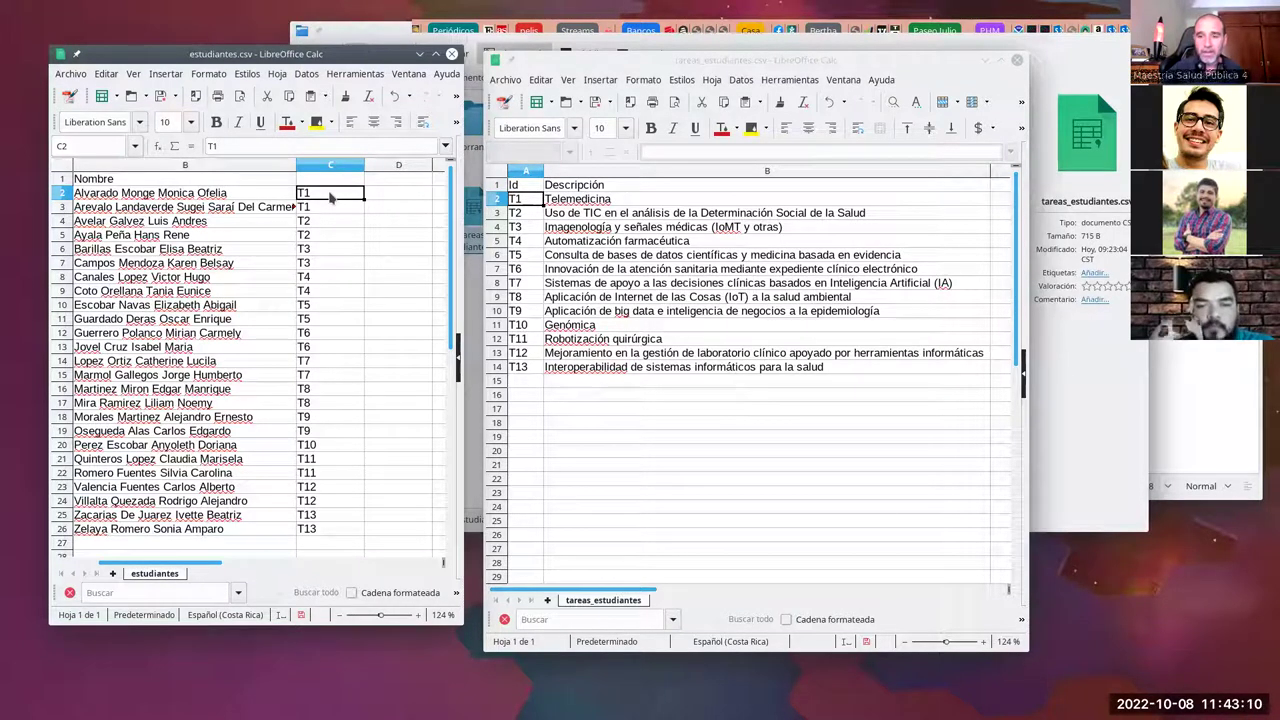
{"action": "type", "text": "="}
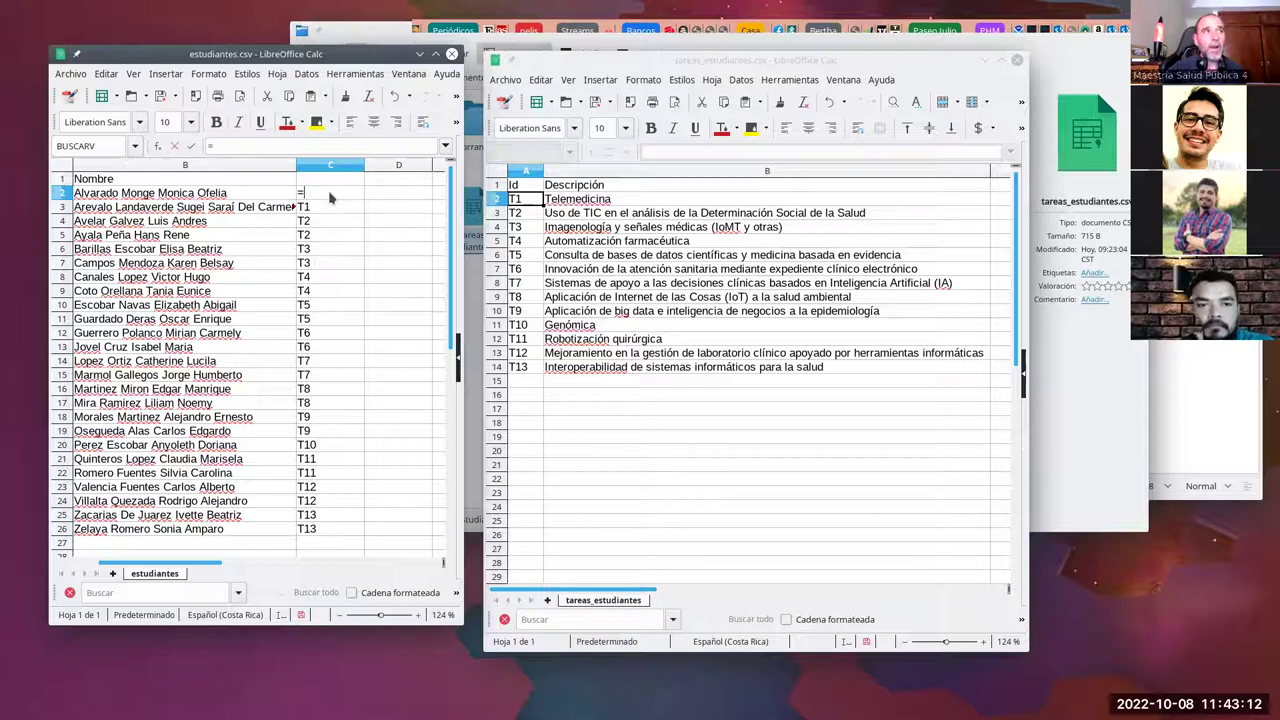
{"action": "left_click", "coordinate": [517, 199]}
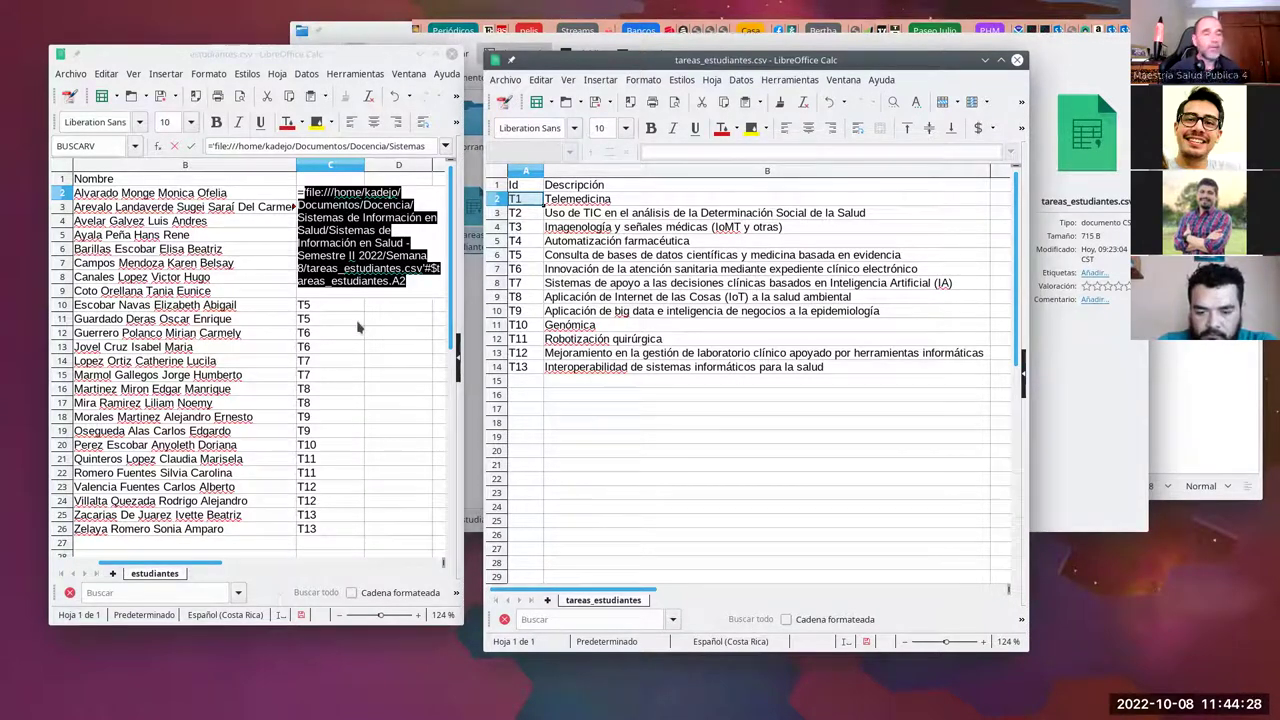
{"action": "left_click", "coordinate": [418, 283]}
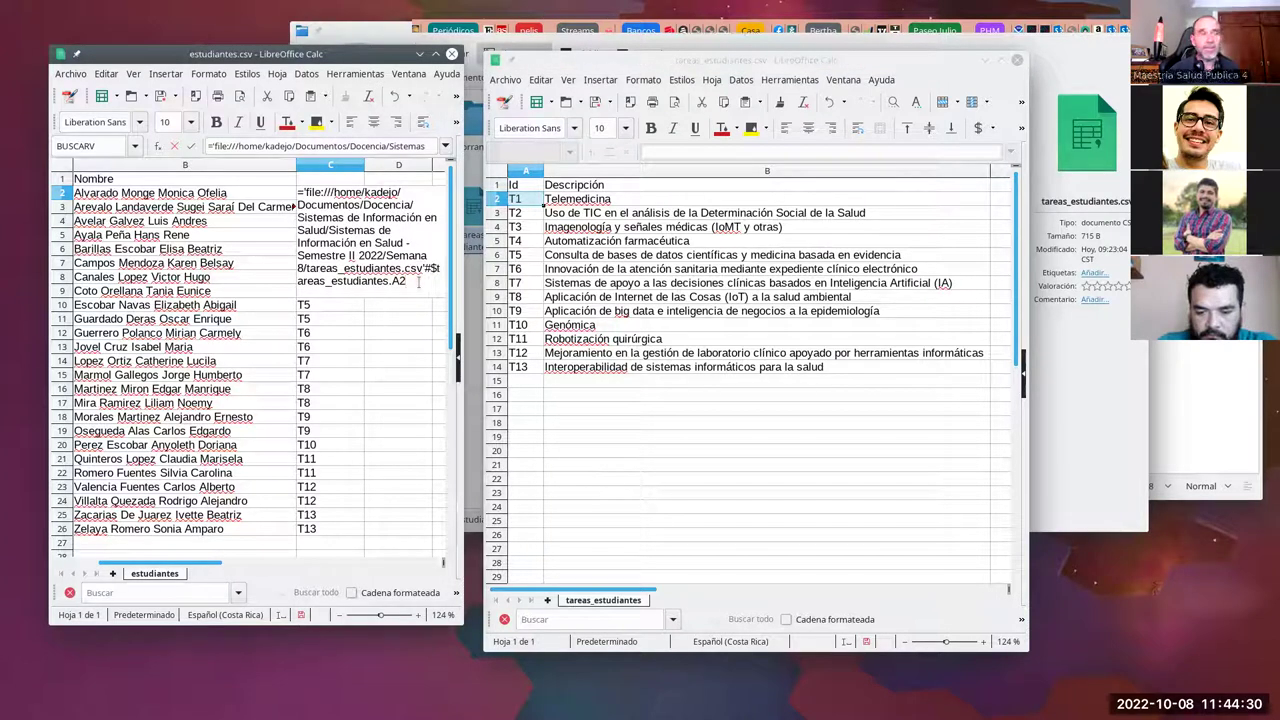
{"action": "key", "text": "Return"}
{"action": "left_click", "coordinate": [341, 194]}
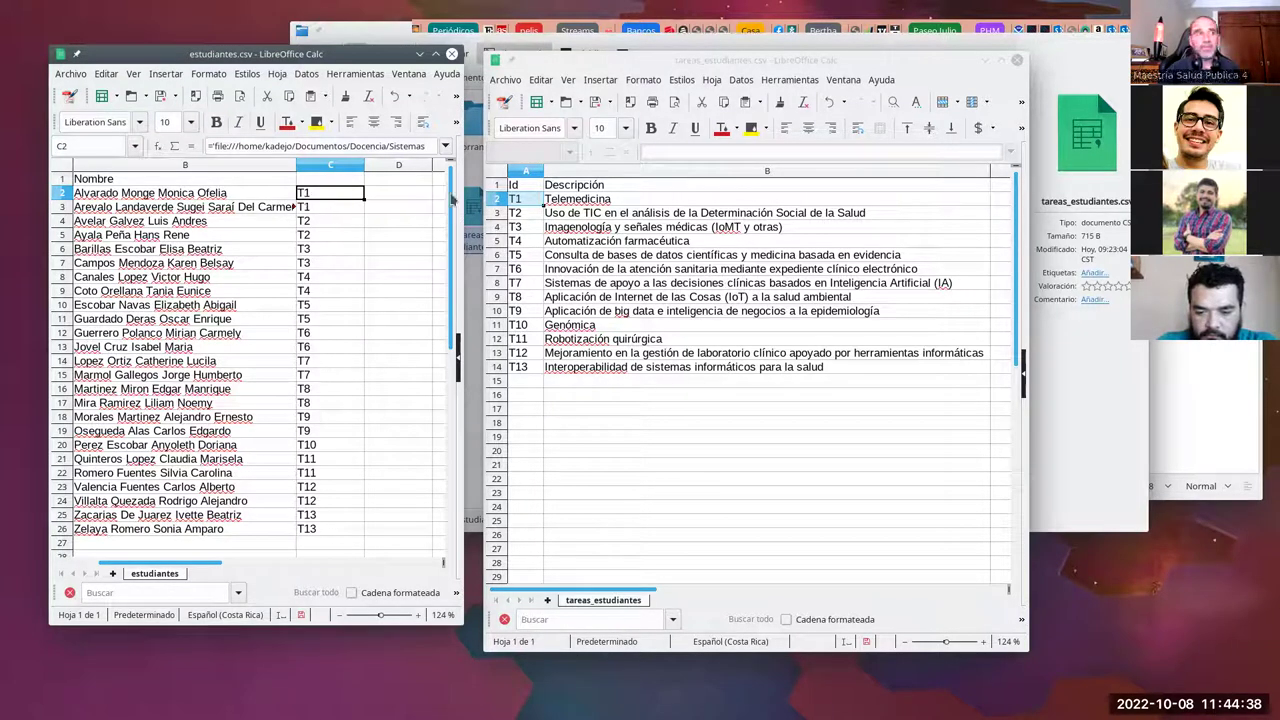
- Change the Id of the Telemedicina task in A2 of tareas_estudiantes to T1a
{"action": "left_click", "coordinate": [520, 205]}
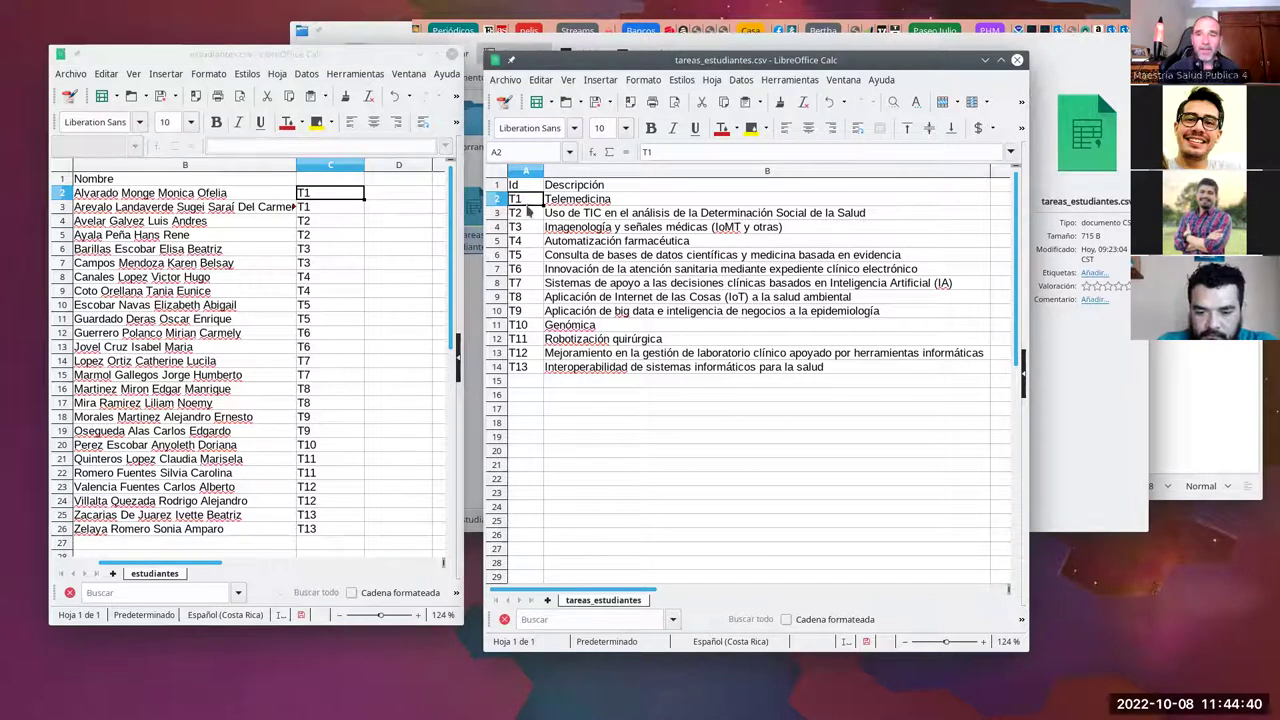
{"action": "double_click", "coordinate": [529, 203]}
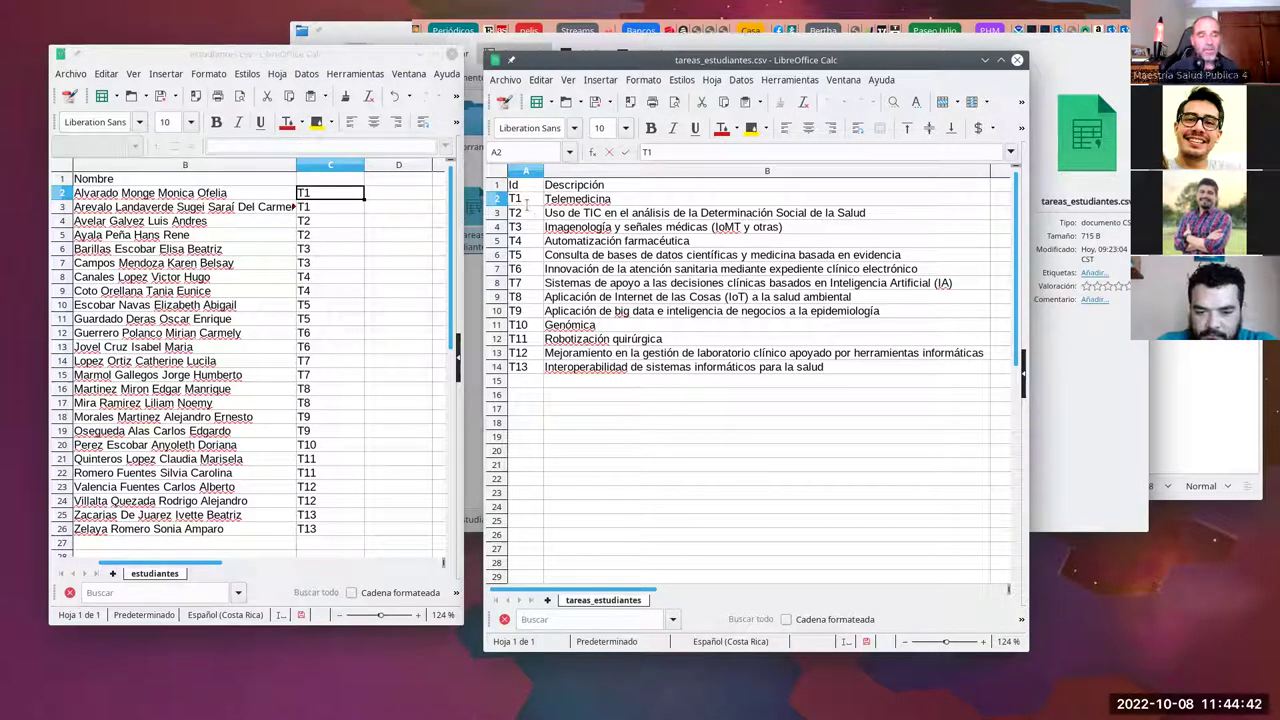
{"action": "type", "text": "a"}
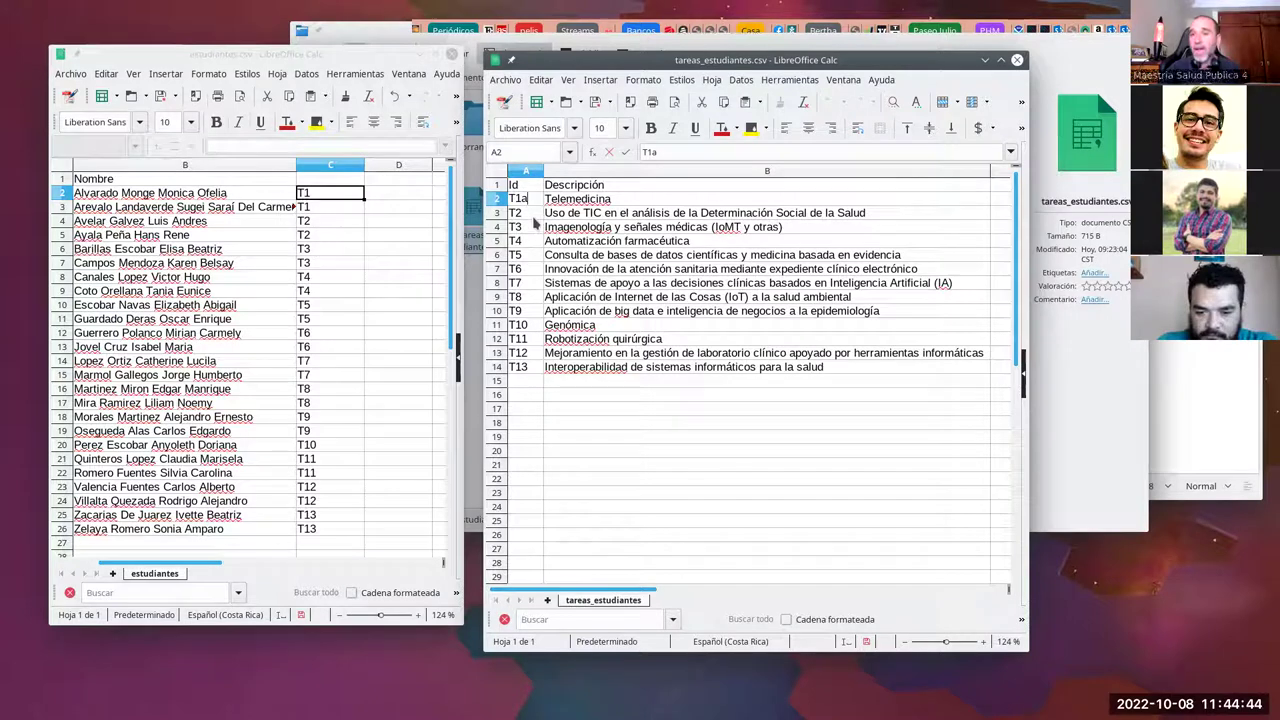
{"action": "left_click", "coordinate": [536, 216]}
- Update the external link to tareas_estudiantes.csv in estudiantes so the linked C2 value is refreshed
{"action": "left_click", "coordinate": [345, 195]}
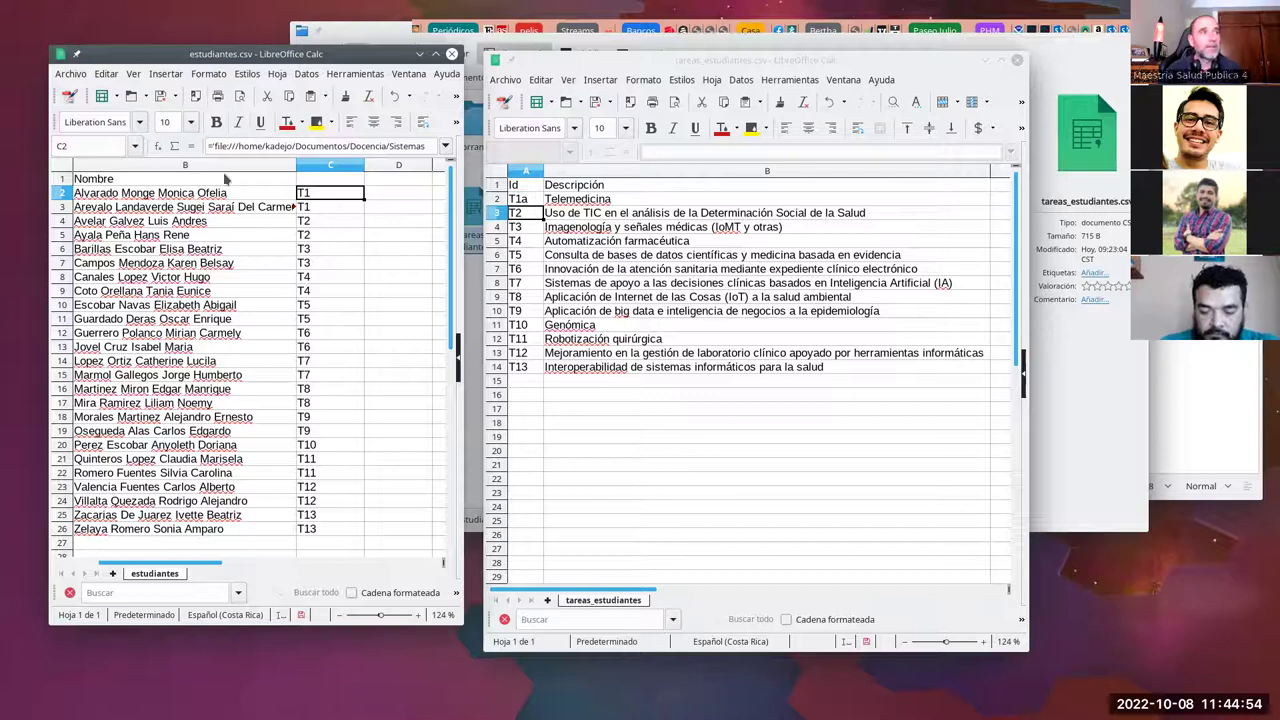
{"action": "left_click", "coordinate": [106, 74]}
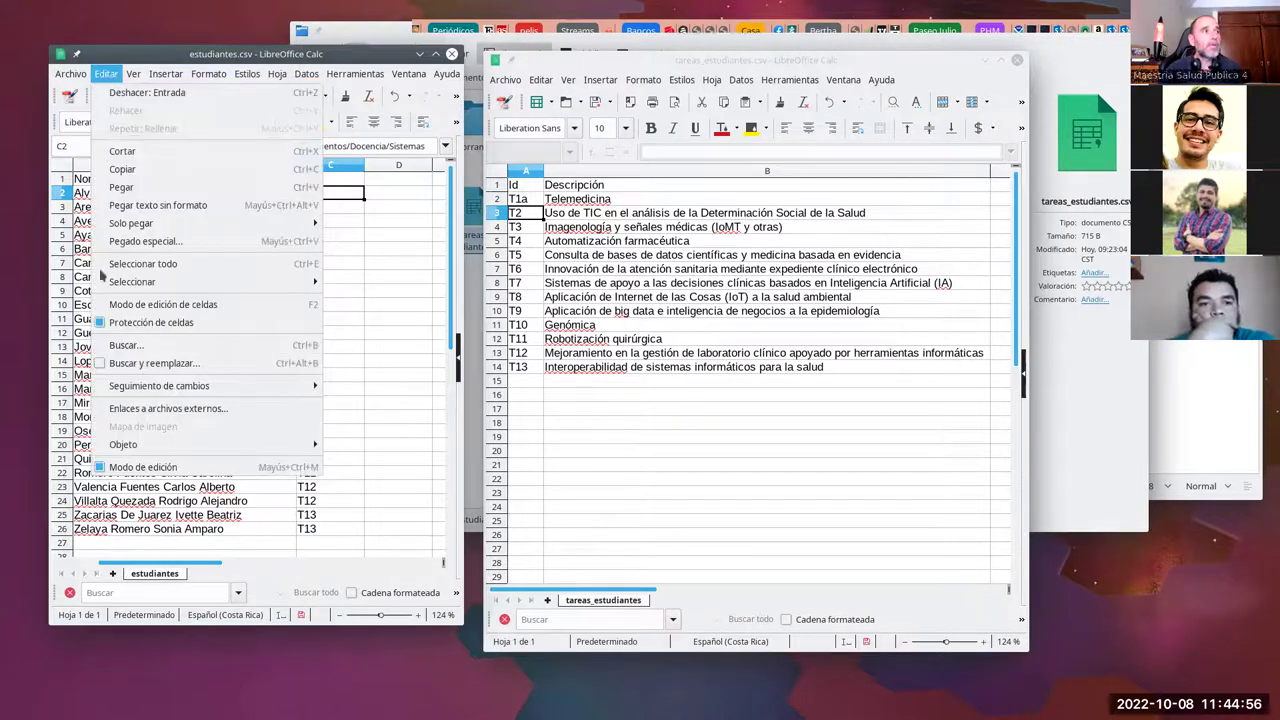
{"action": "left_click", "coordinate": [143, 411]}
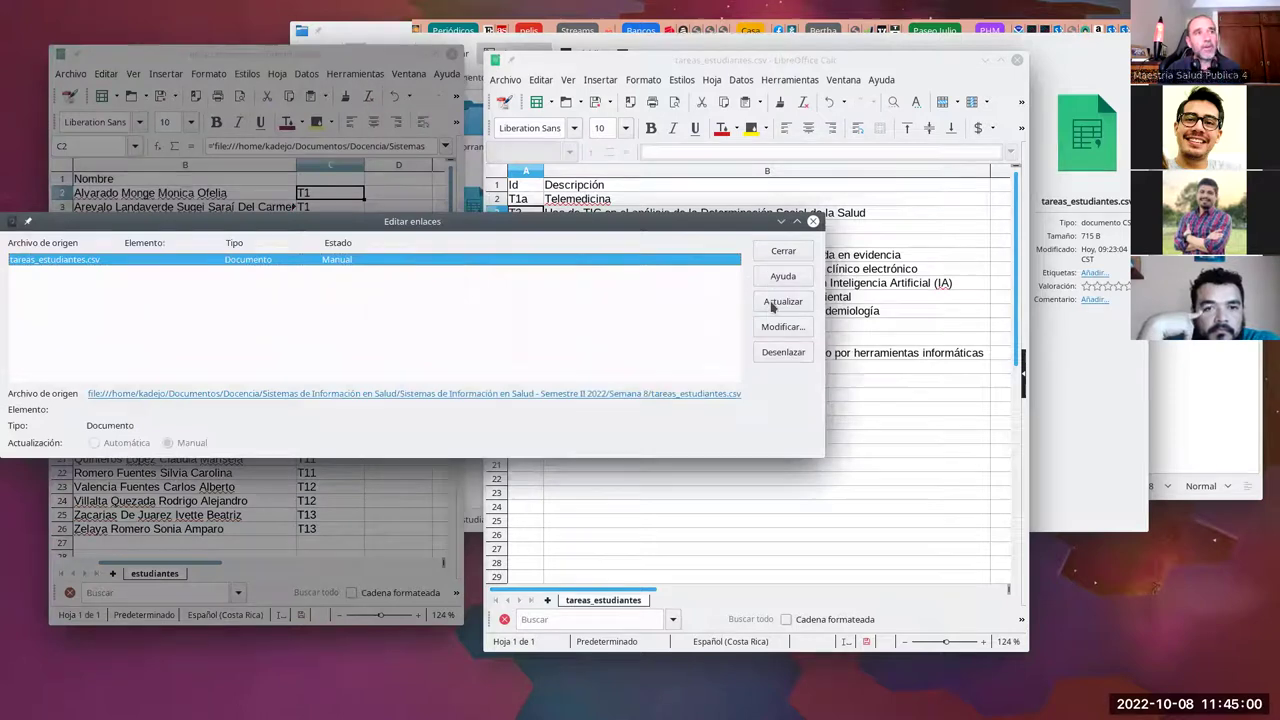
{"action": "left_click", "coordinate": [771, 307]}
{"action": "left_click", "coordinate": [784, 251]}
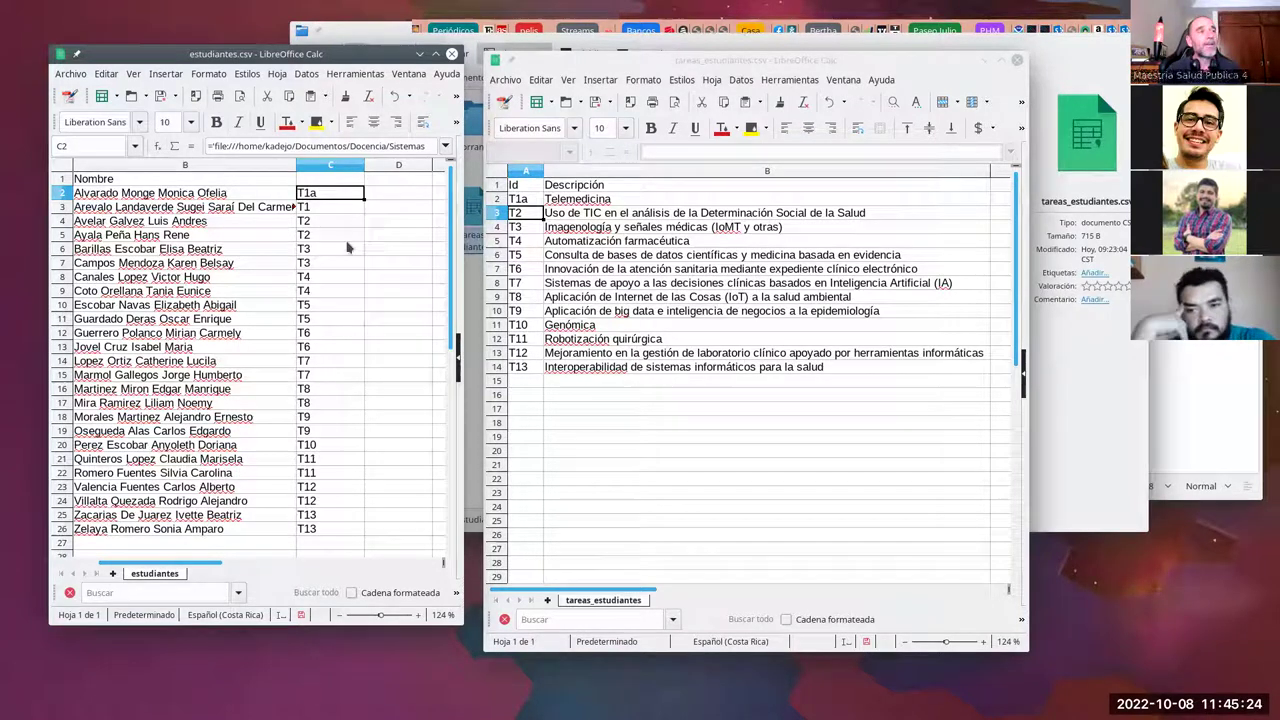
- Add a second sheet to estudiantes and try to transfer the task table A1:B14 into its cell A1
{"action": "left_click", "coordinate": [347, 208]}
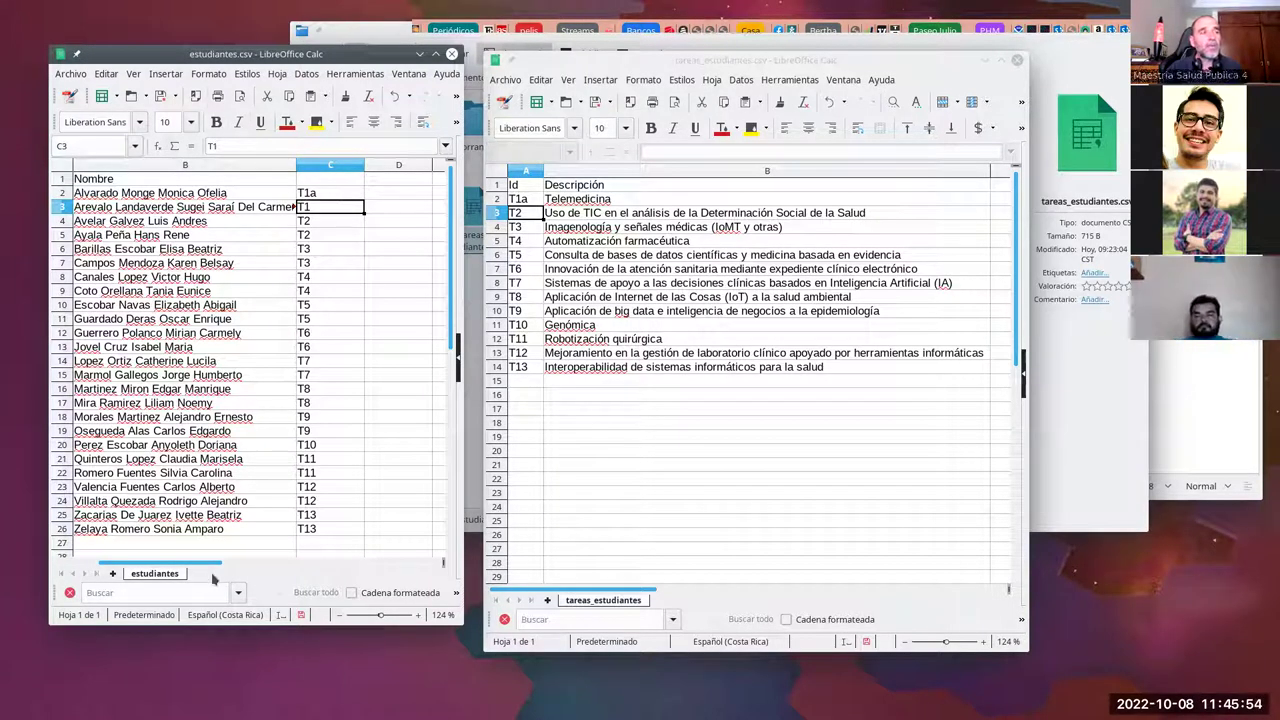
{"action": "left_click", "coordinate": [112, 574]}
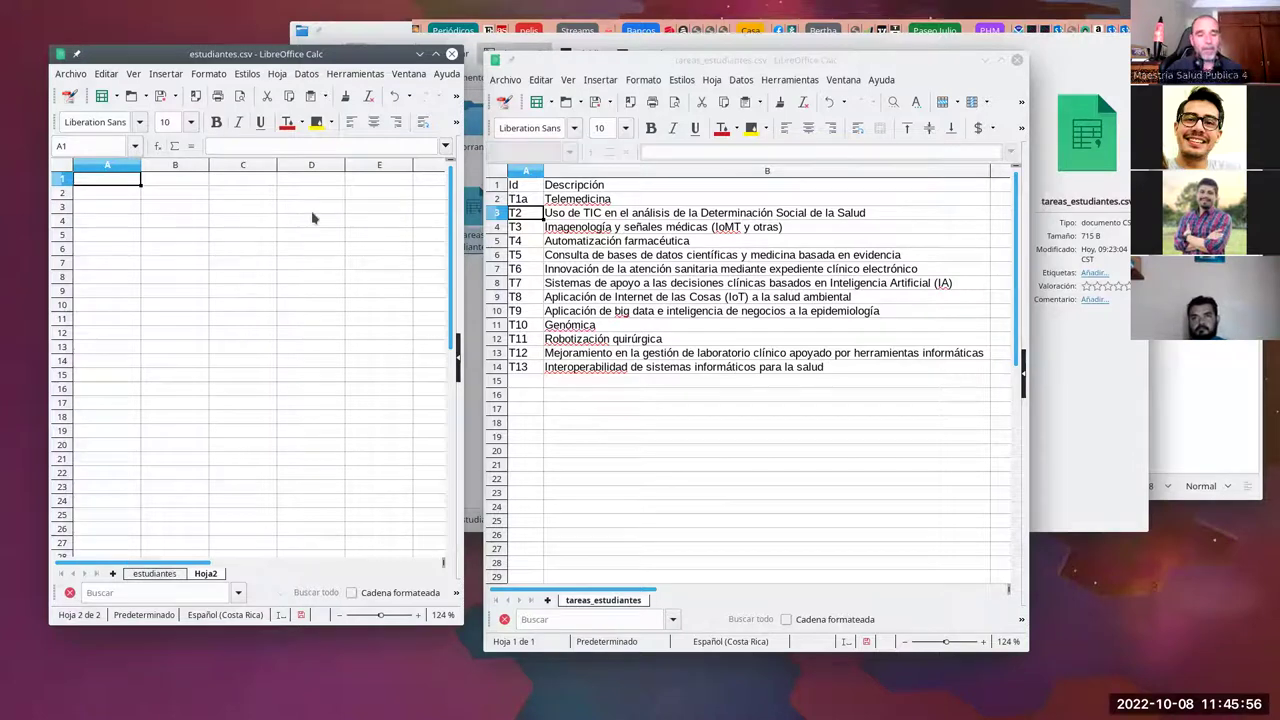
{"action": "left_click_drag", "start_coordinate": [531, 187], "coordinate": [548, 370]}
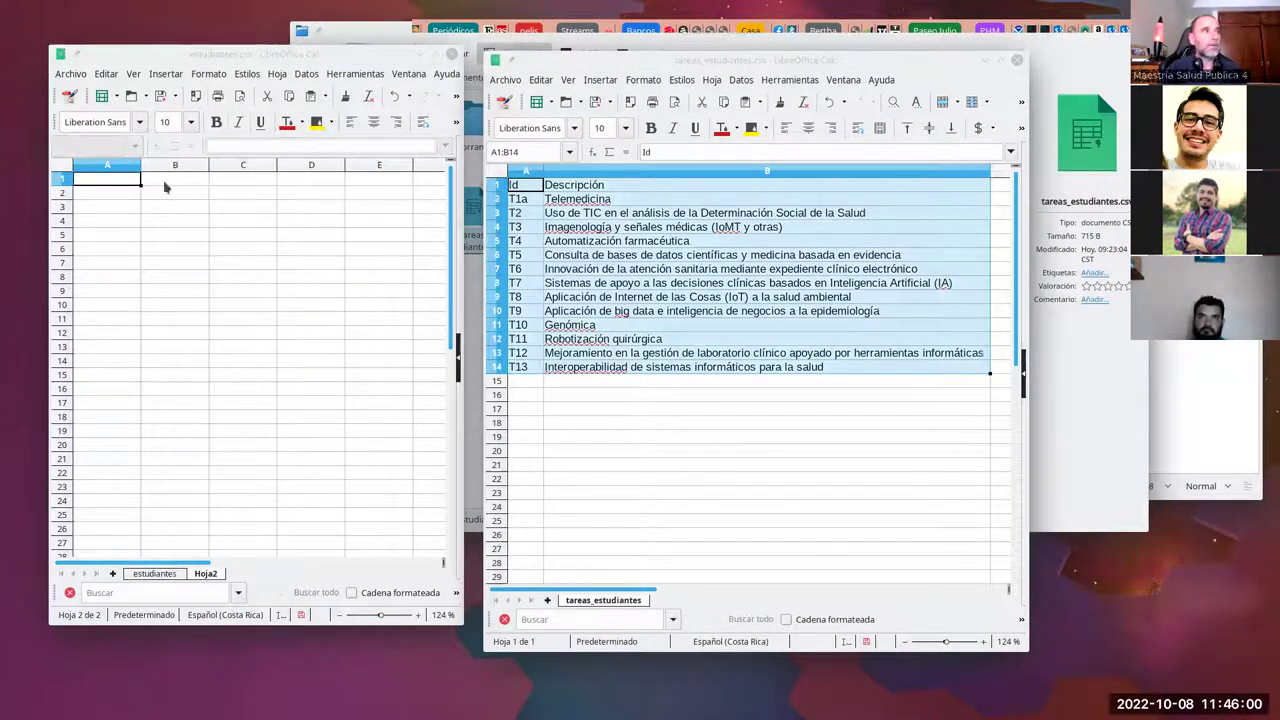
{"action": "left_click", "coordinate": [128, 182]}
{"action": "type", "text": "T1"}
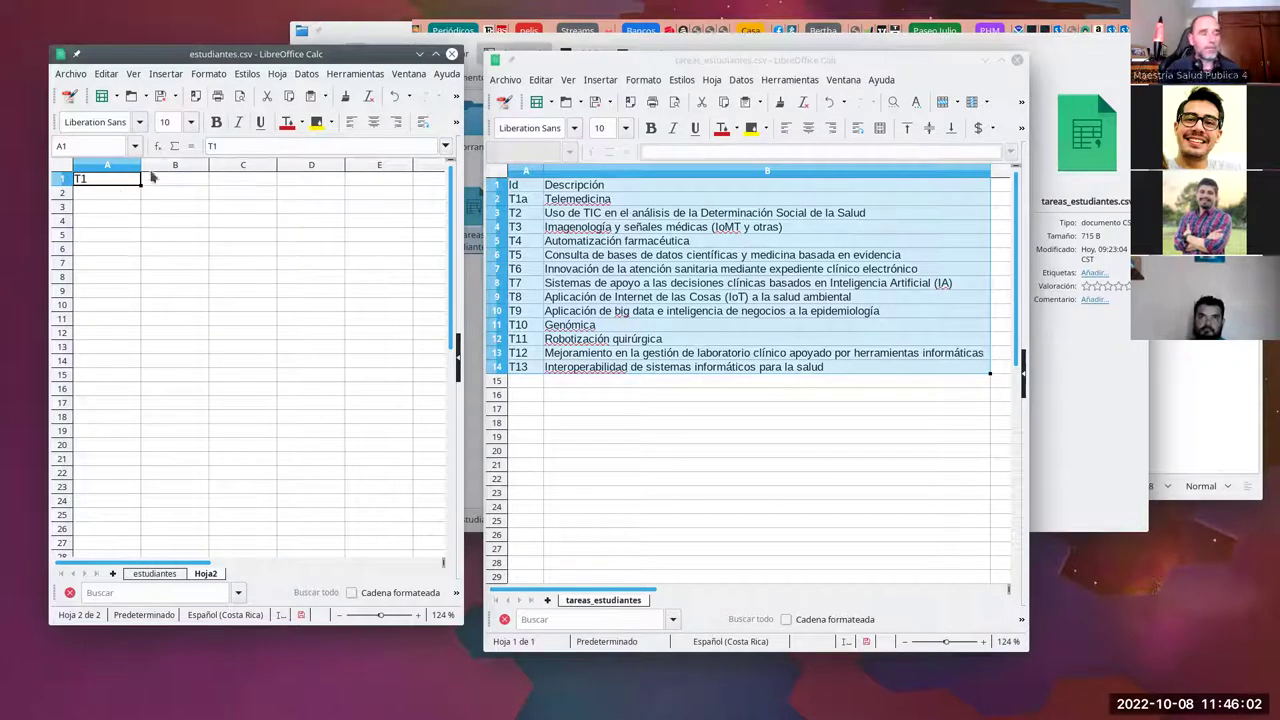
{"action": "left_click", "coordinate": [598, 232]}
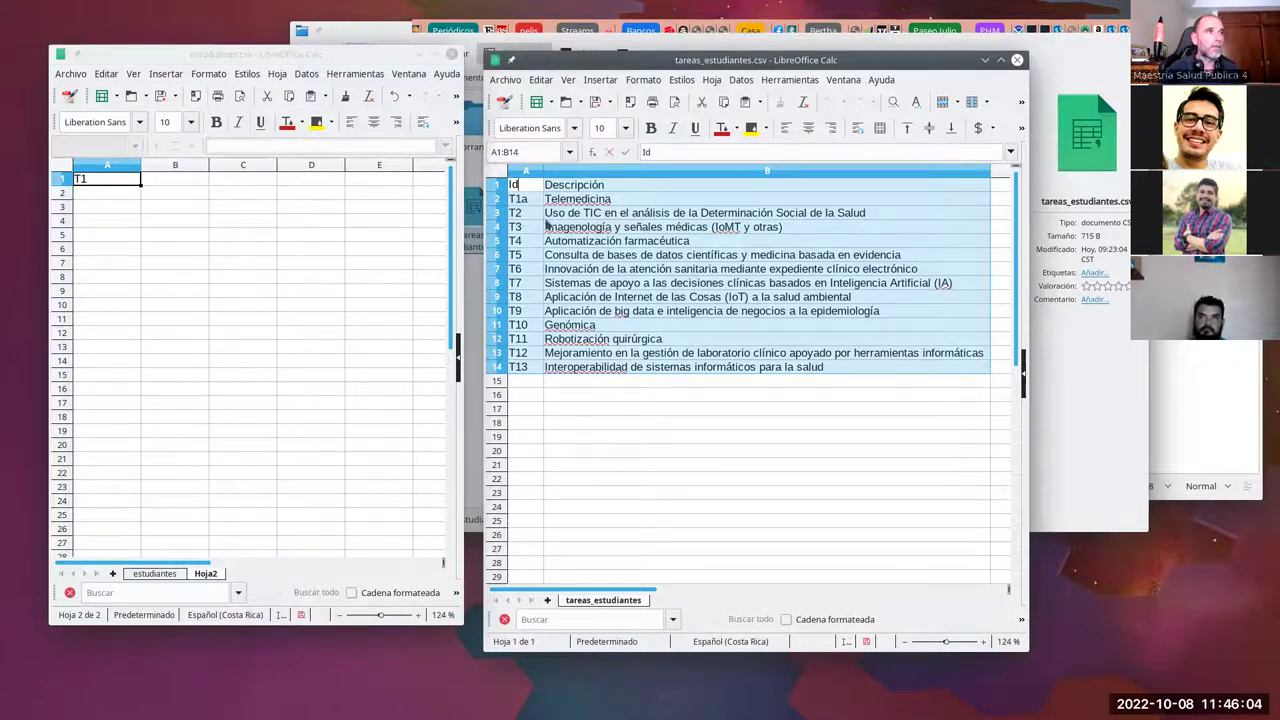
- Copy the task table A1:B14 from tareas_estudiantes into Hoja2 starting at A1, and return to the estudiantes sheet
{"action": "left_click", "coordinate": [548, 228]}
{"action": "left_click_drag", "start_coordinate": [533, 186], "coordinate": [607, 378]}
{"action": "right_click", "coordinate": [598, 352]}
{"action": "left_click", "coordinate": [628, 376]}
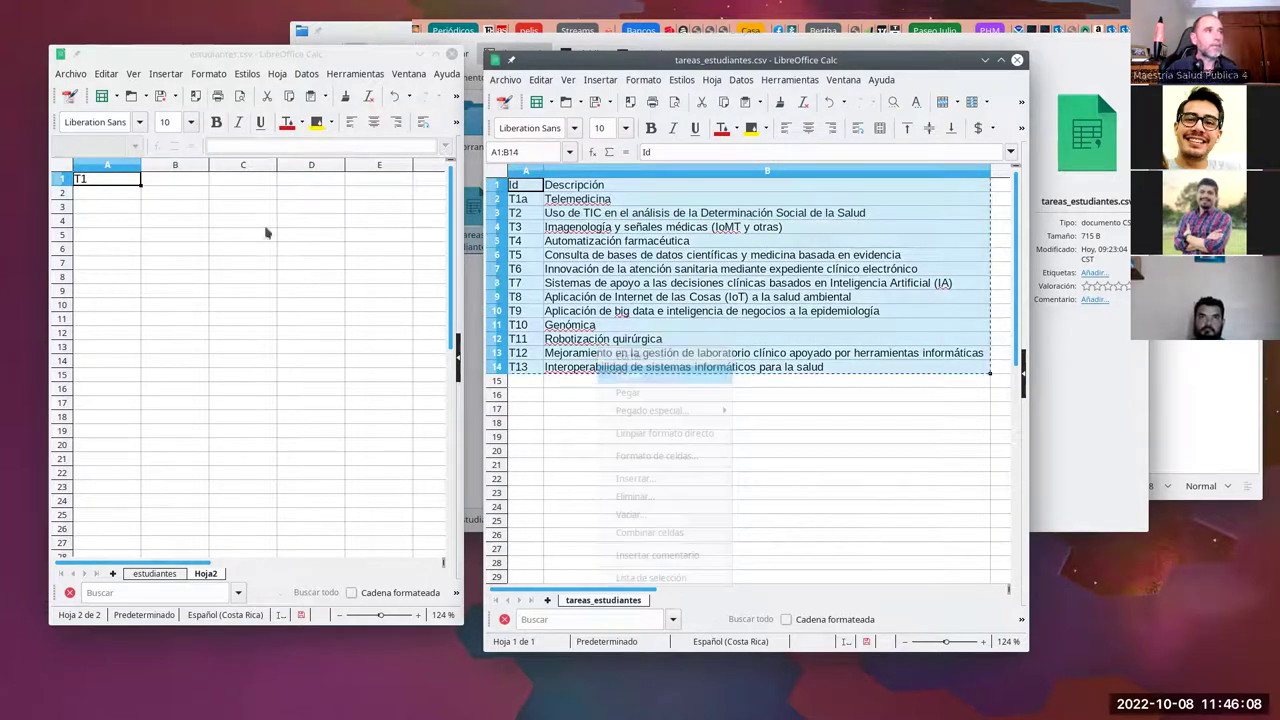
{"action": "left_click", "coordinate": [119, 182]}
{"action": "key", "text": "ctrl+v"}
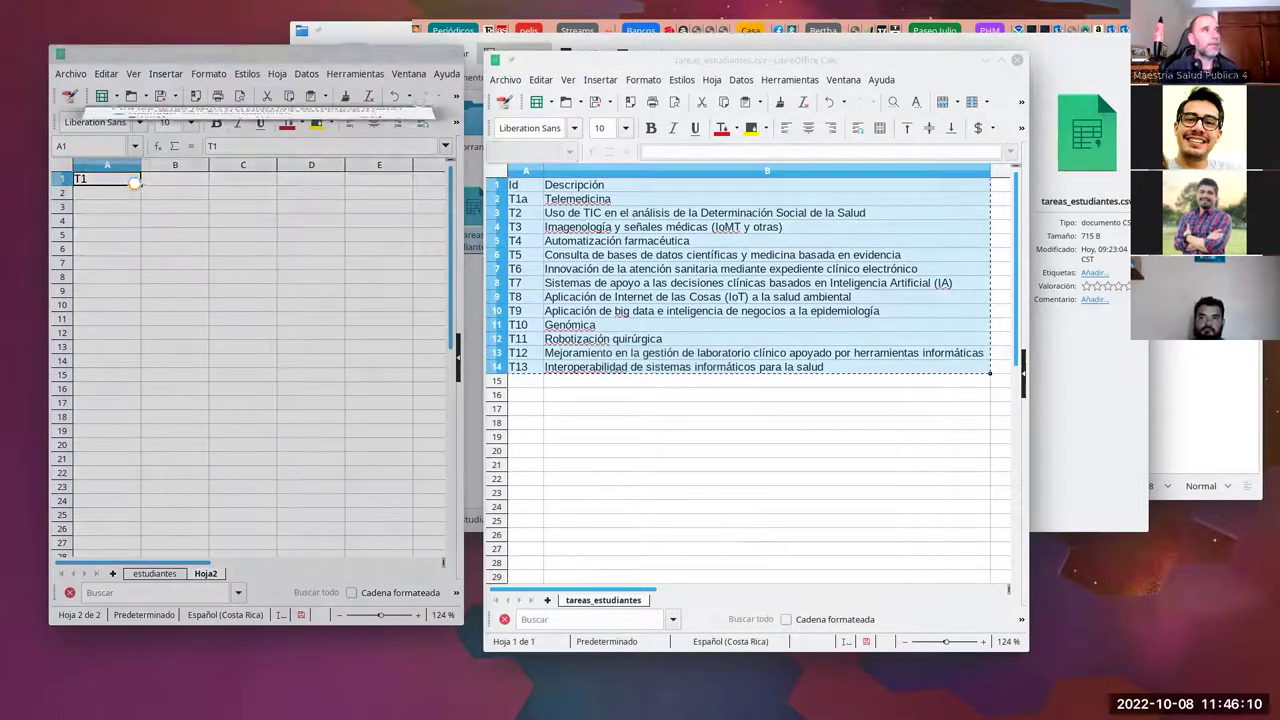
{"action": "left_click", "coordinate": [253, 398]}
{"action": "left_click", "coordinate": [250, 402]}
{"action": "left_click", "coordinate": [157, 573]}
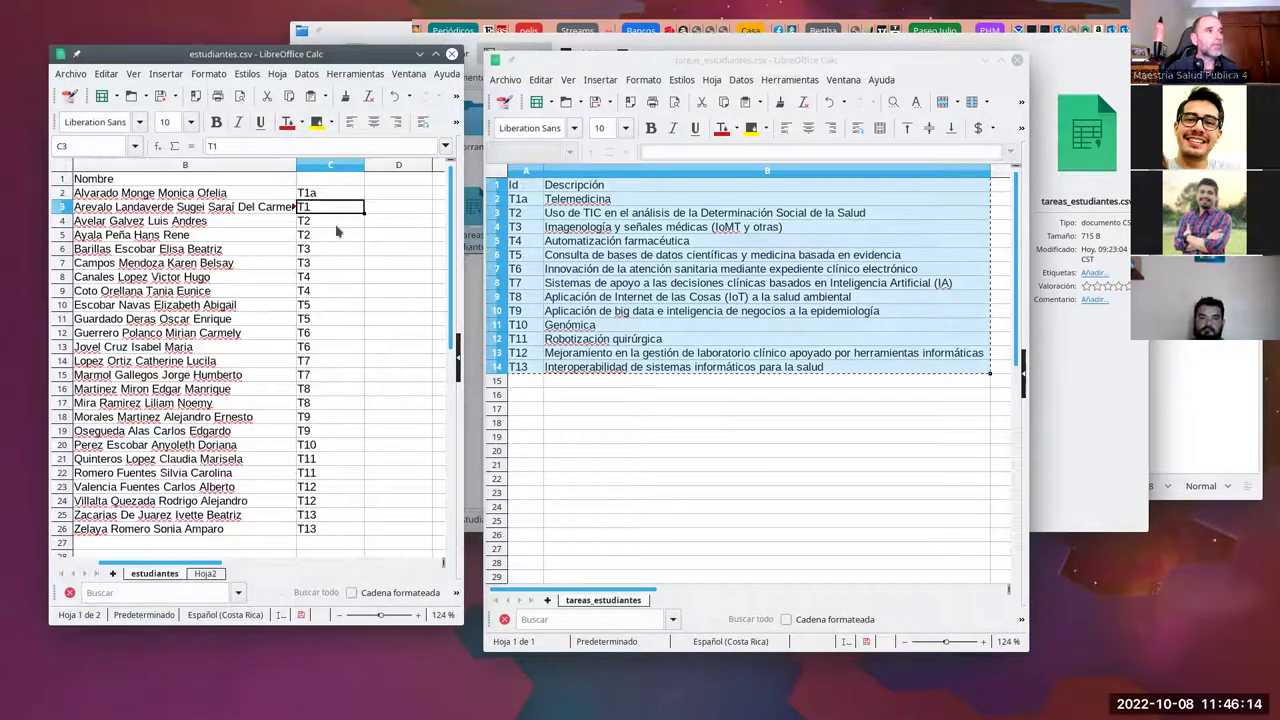
- Replace the content of C2 in the estudiantes sheet with a link to cell A2 of Hoja2
{"action": "left_click", "coordinate": [322, 196]}
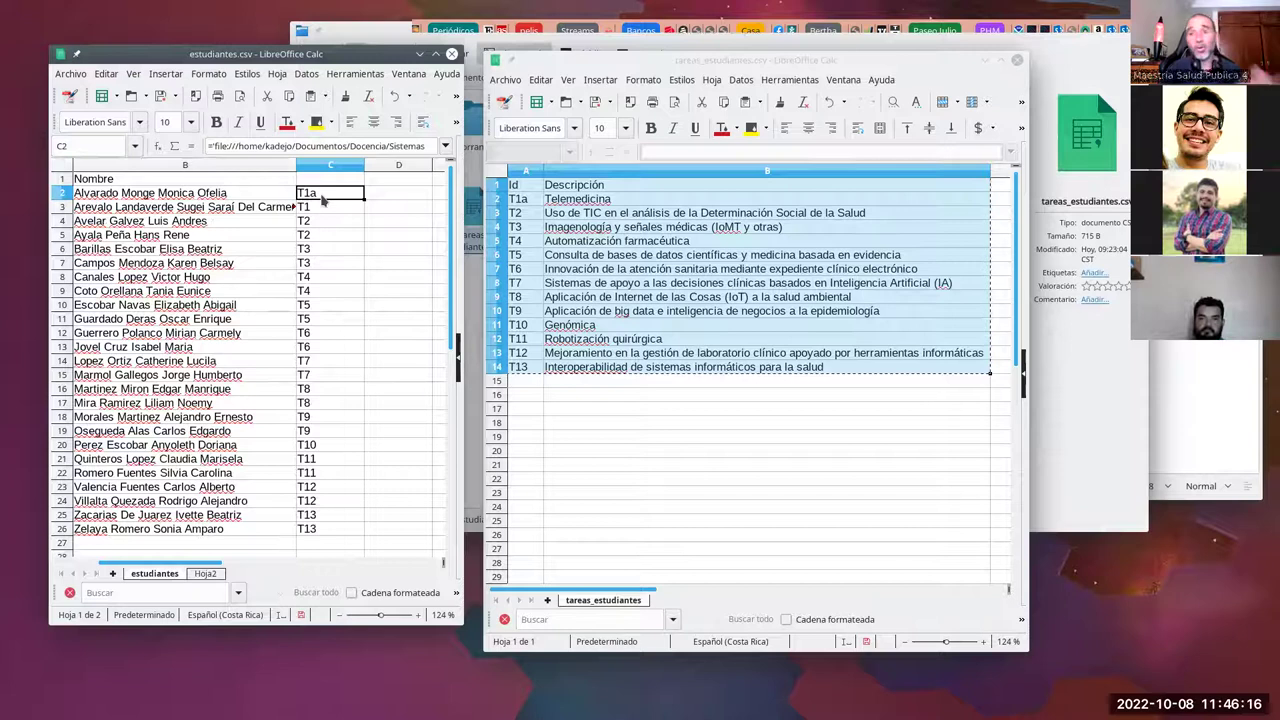
{"action": "type", "text": "="}
{"action": "left_click", "coordinate": [205, 573]}
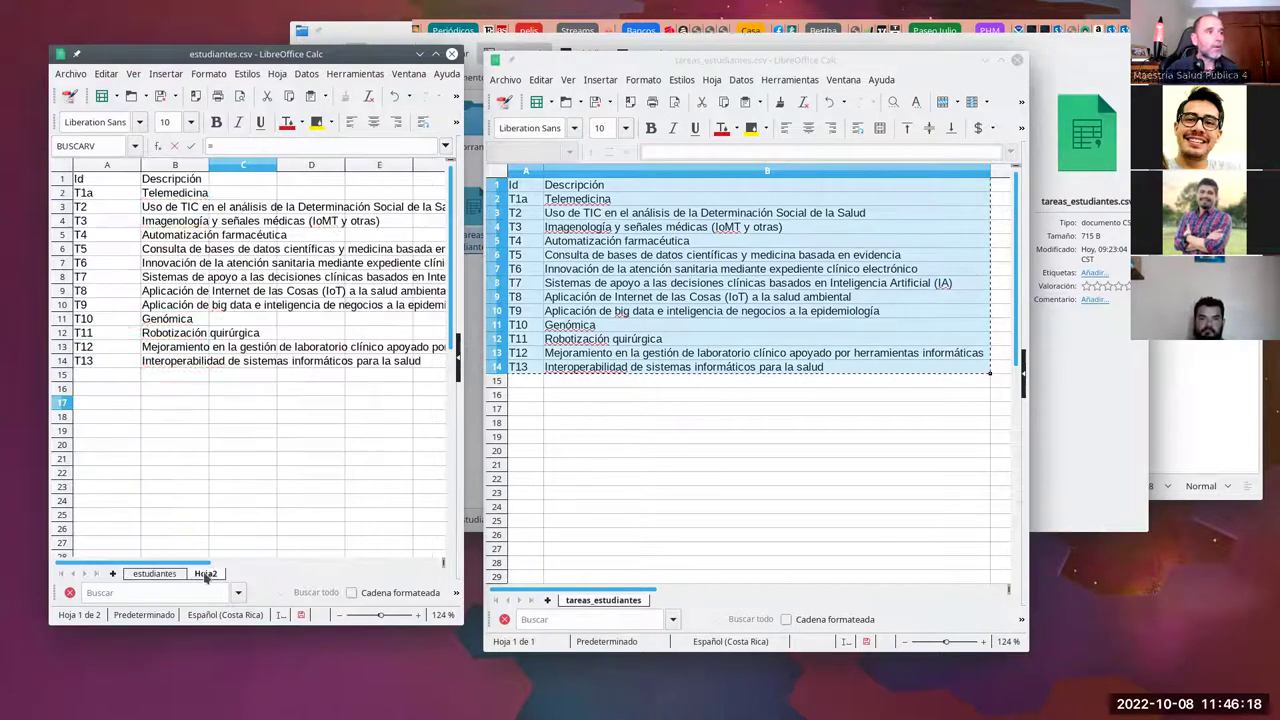
{"action": "left_click", "coordinate": [91, 194]}
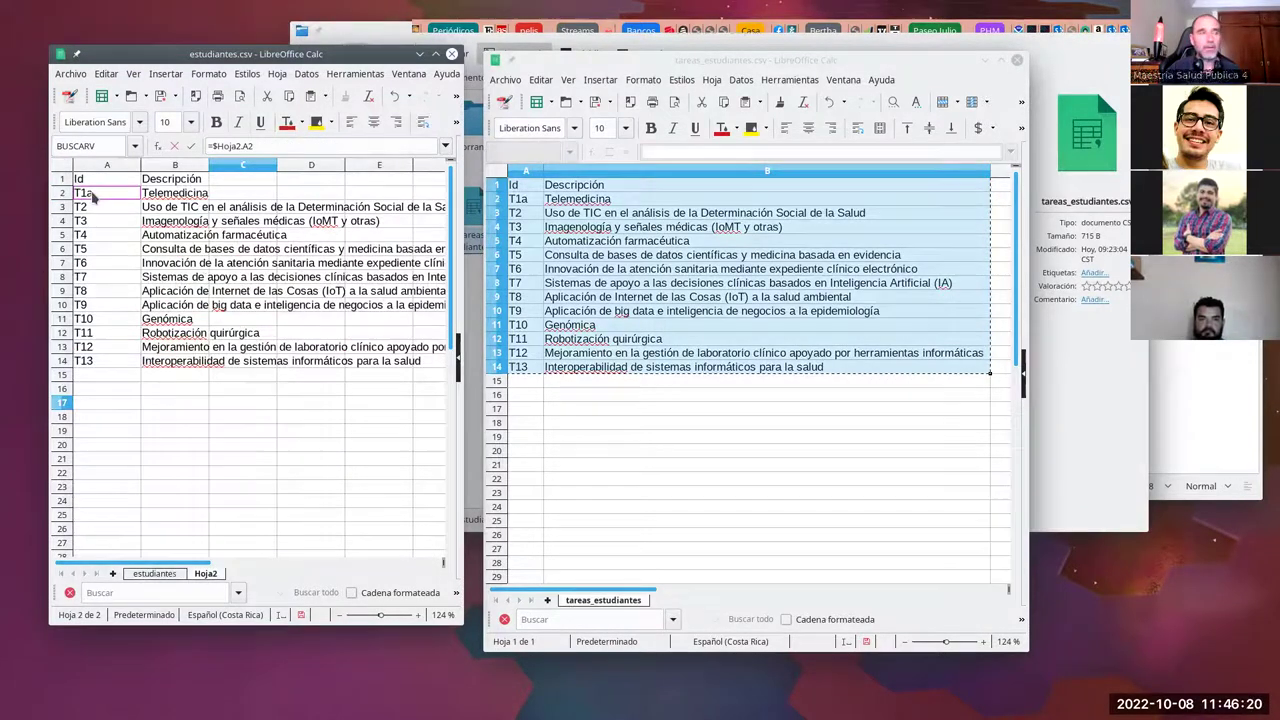
{"action": "key", "text": "Return"}
{"action": "key", "text": "Up"}
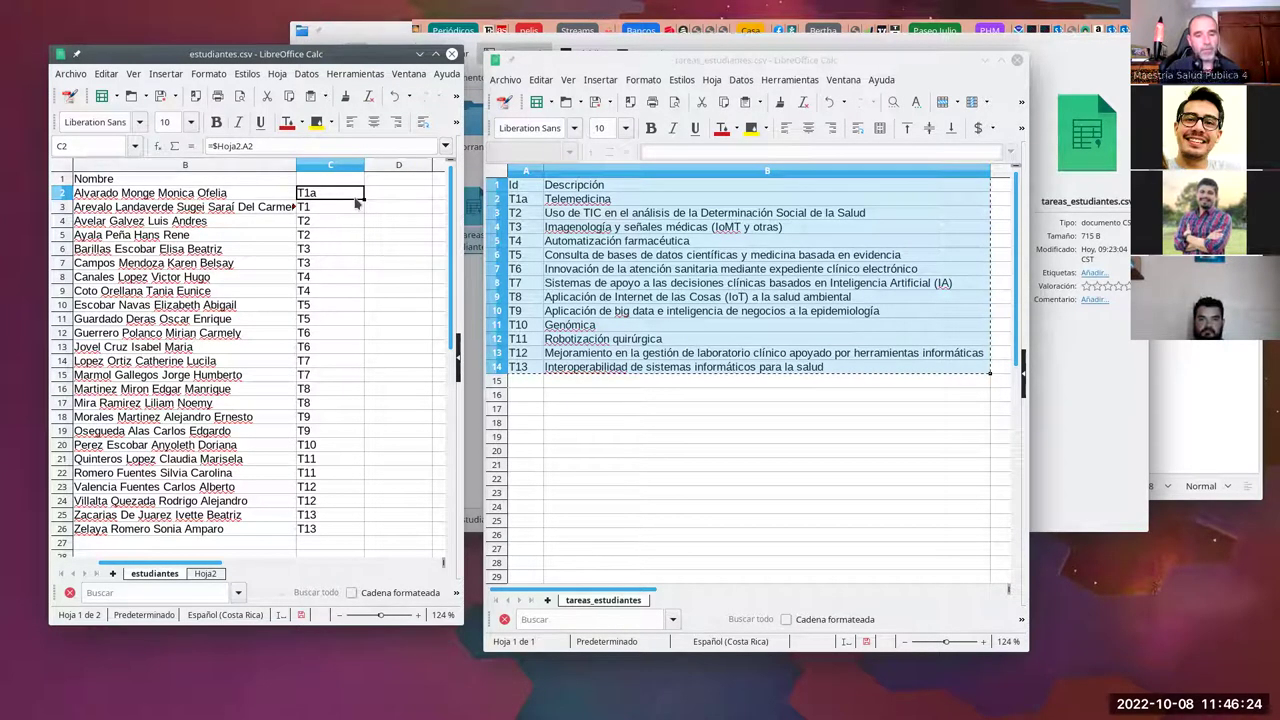
- Copy the linked formula from C2 into C3 and change its reference to Hoja2 cell A2
{"action": "left_click", "coordinate": [350, 206]}
{"action": "key", "text": "ctrl+v"}
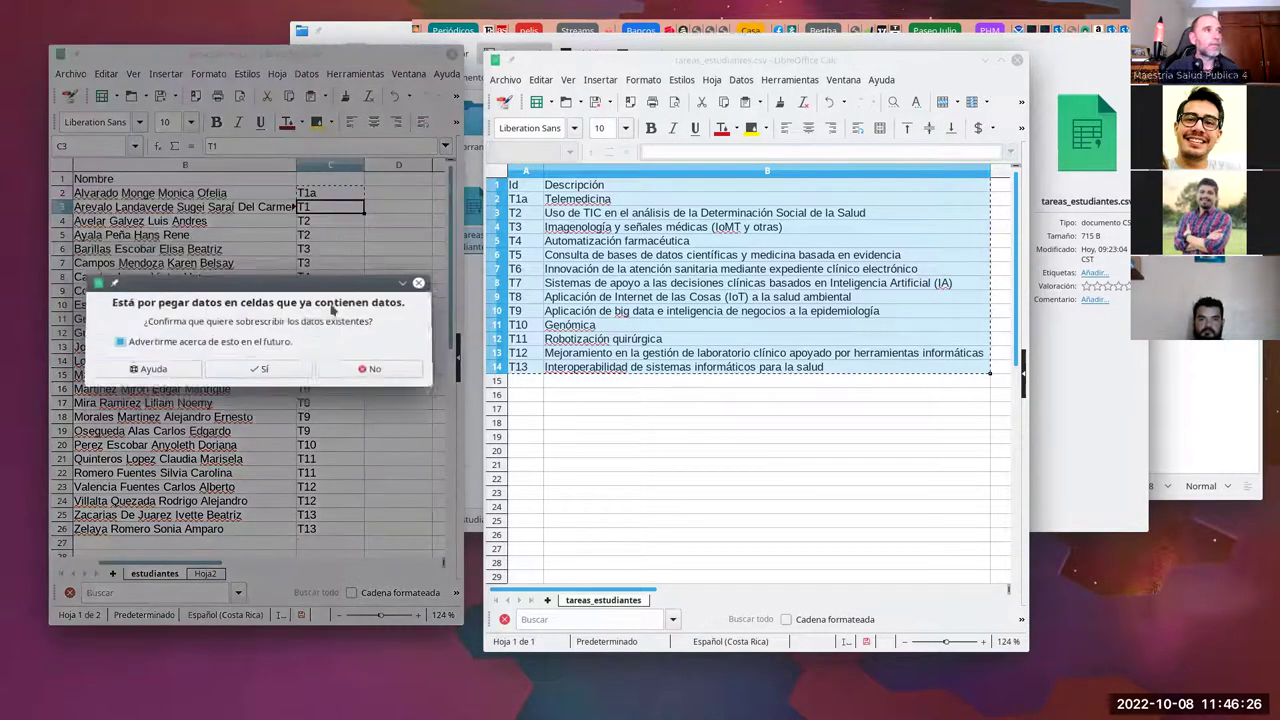
{"action": "left_click", "coordinate": [267, 395]}
{"action": "key", "text": "Up"}
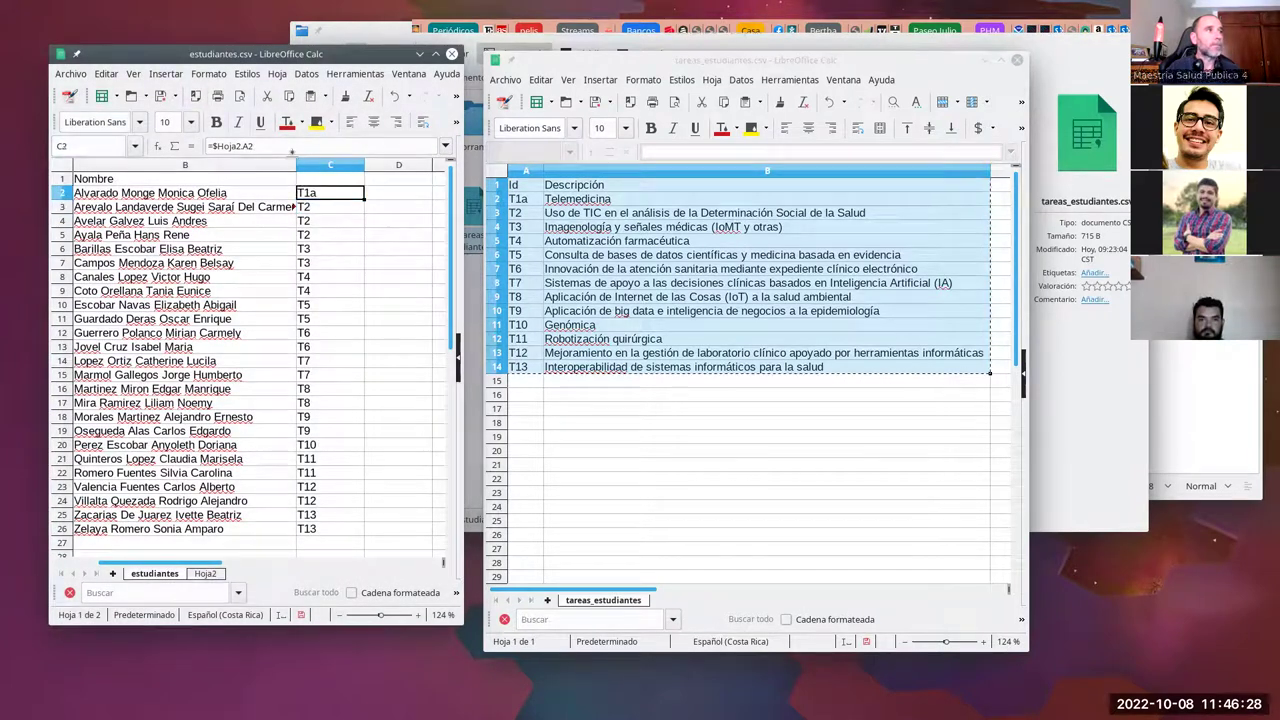
{"action": "left_click", "coordinate": [323, 208]}
{"action": "left_click", "coordinate": [274, 145]}
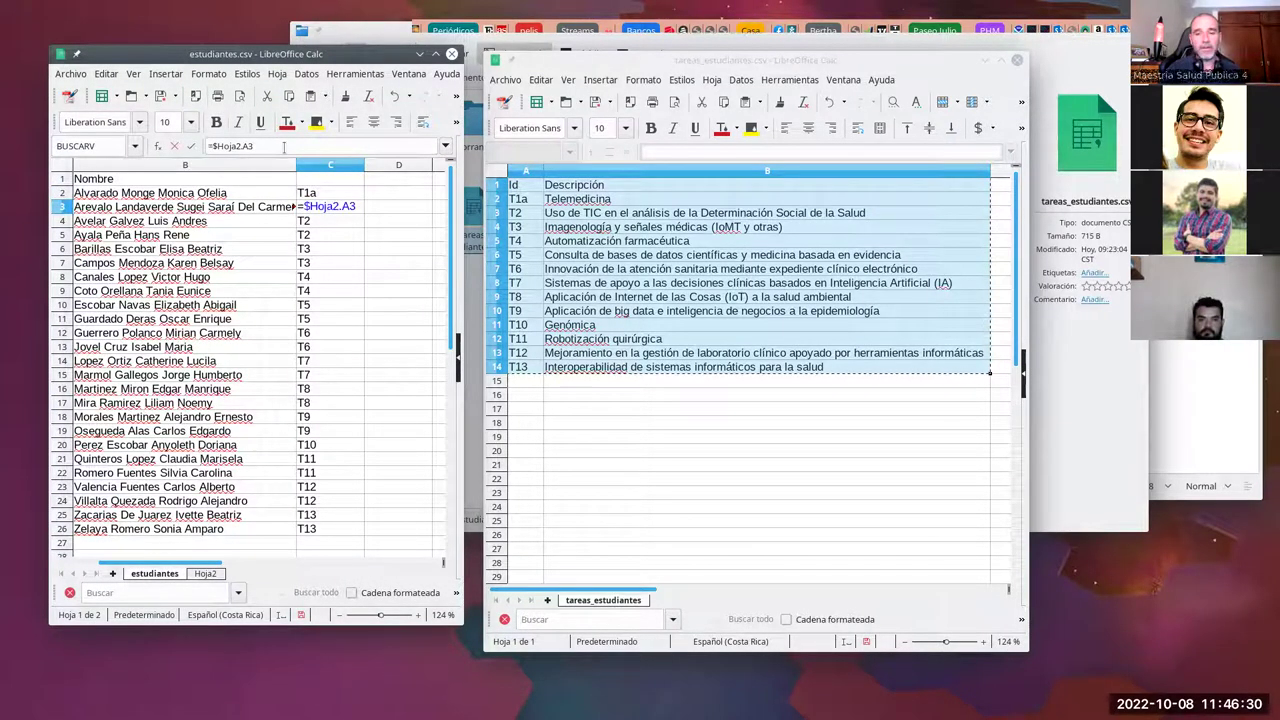
{"action": "key", "text": "Return"}
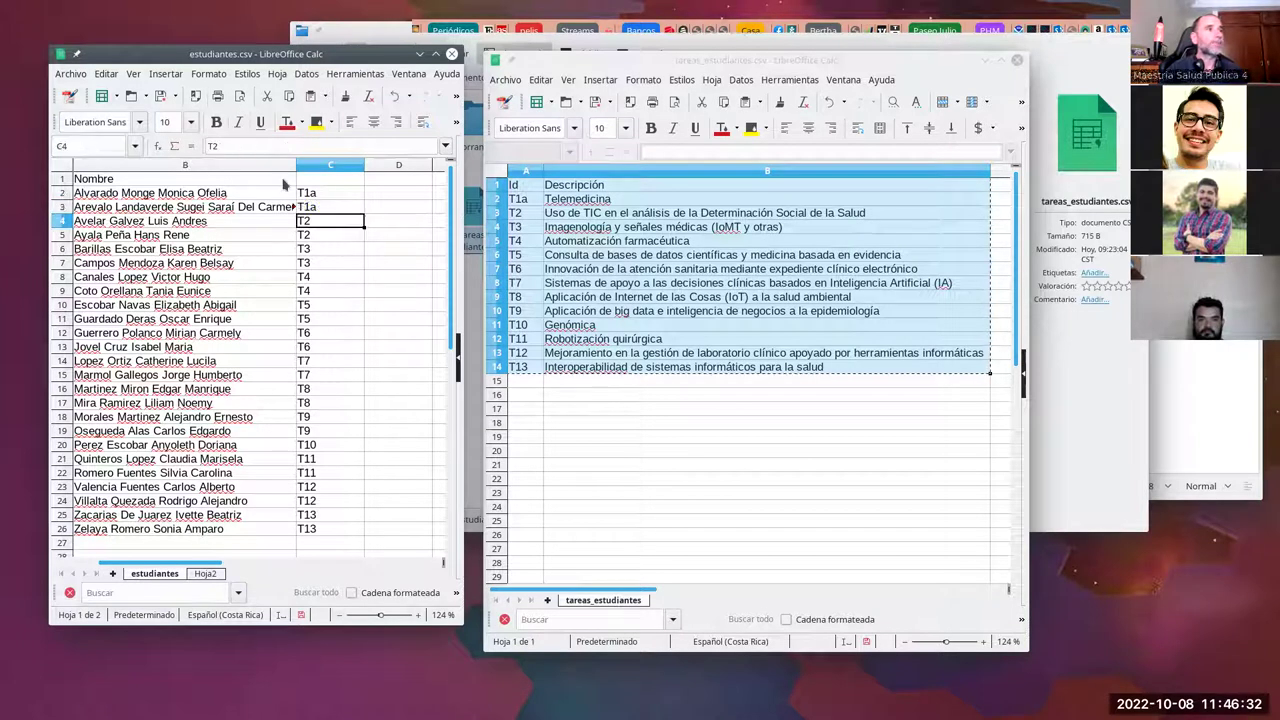
- Fill the linked task Id formulas from C2:C3 down to C26 and check the references in C11, C4 and C7
{"action": "left_click_drag", "start_coordinate": [323, 194], "coordinate": [358, 537]}
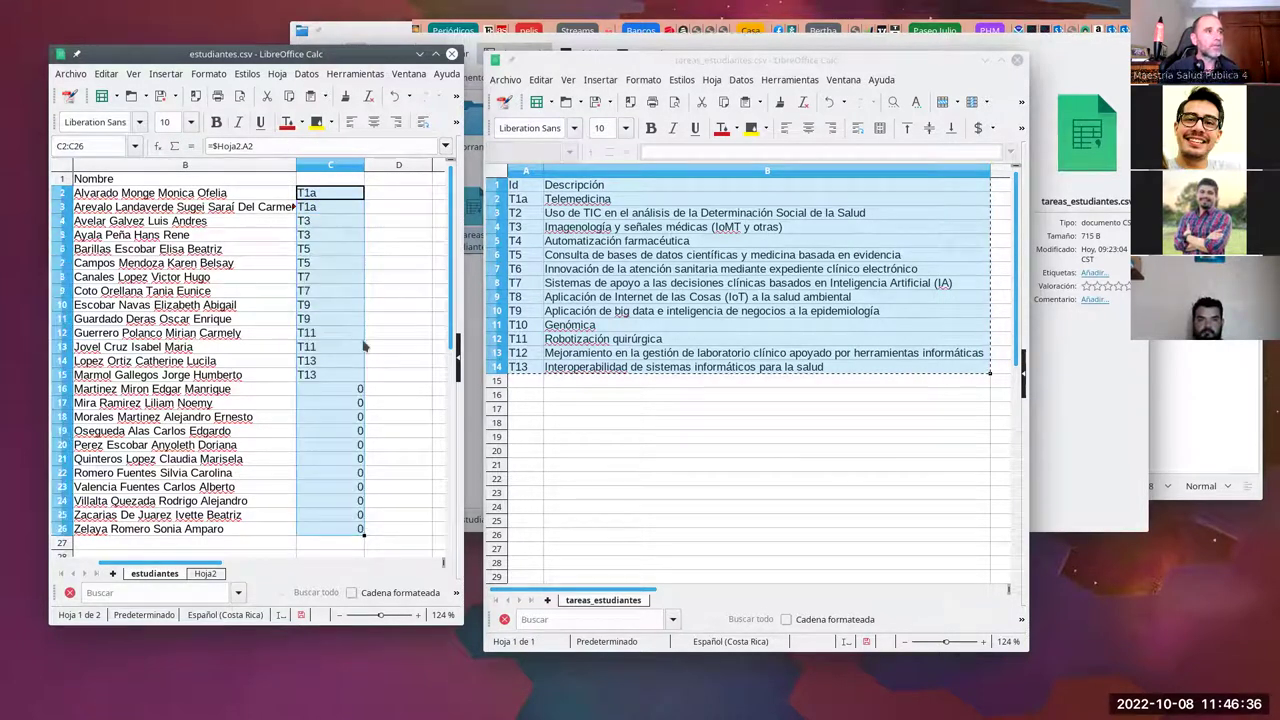
{"action": "left_click", "coordinate": [355, 322]}
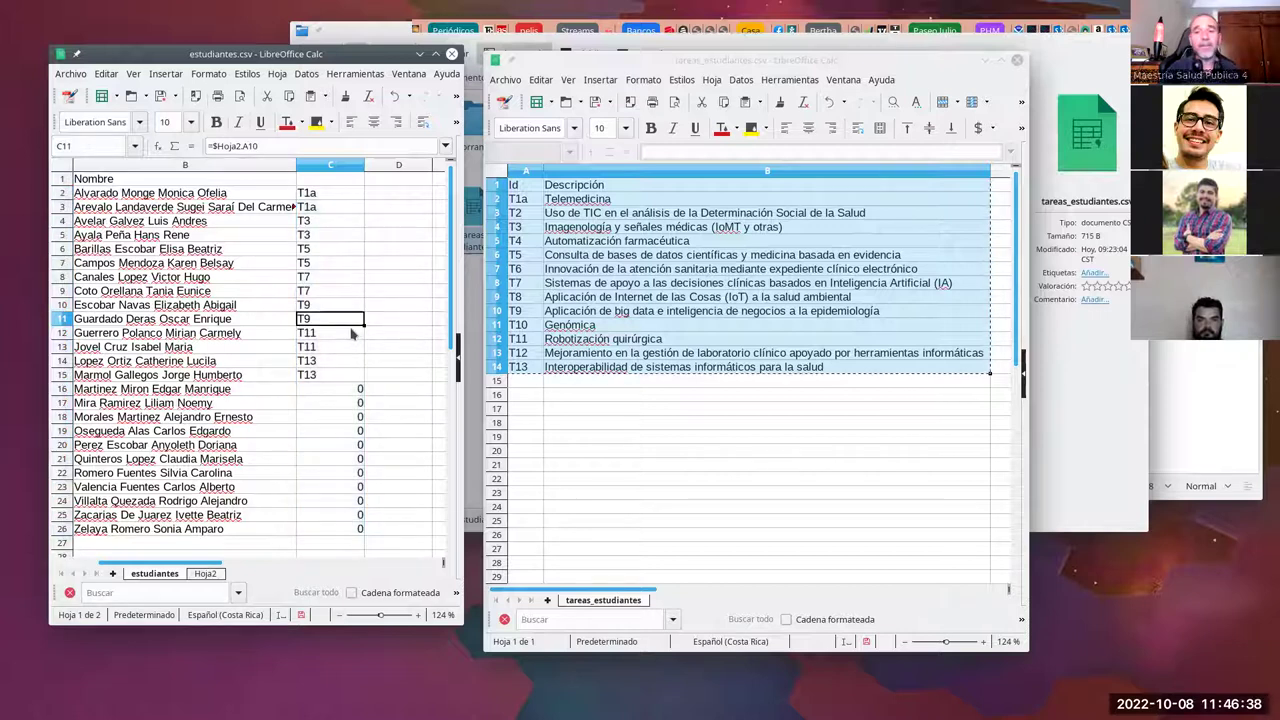
{"action": "left_click", "coordinate": [333, 222]}
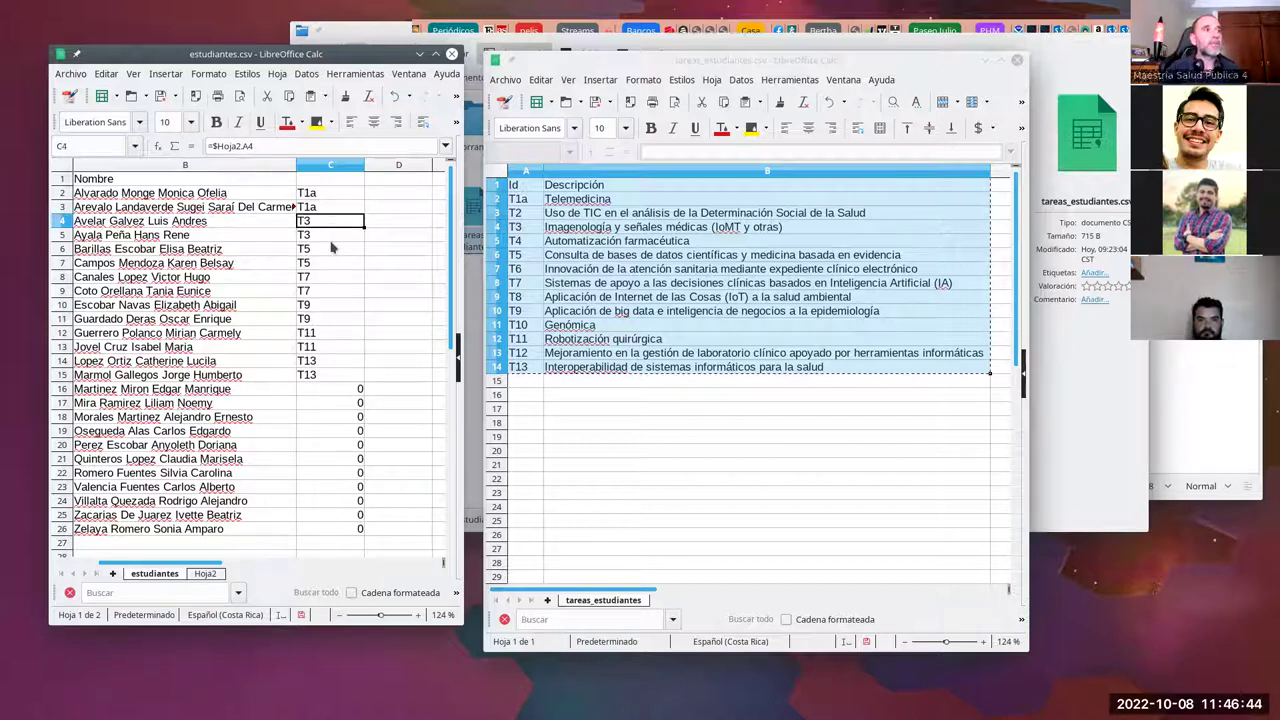
{"action": "left_click", "coordinate": [330, 260]}
- Change the references in C4 and C5 so that both link to Hoja2 cell A3
{"action": "left_click", "coordinate": [334, 221]}
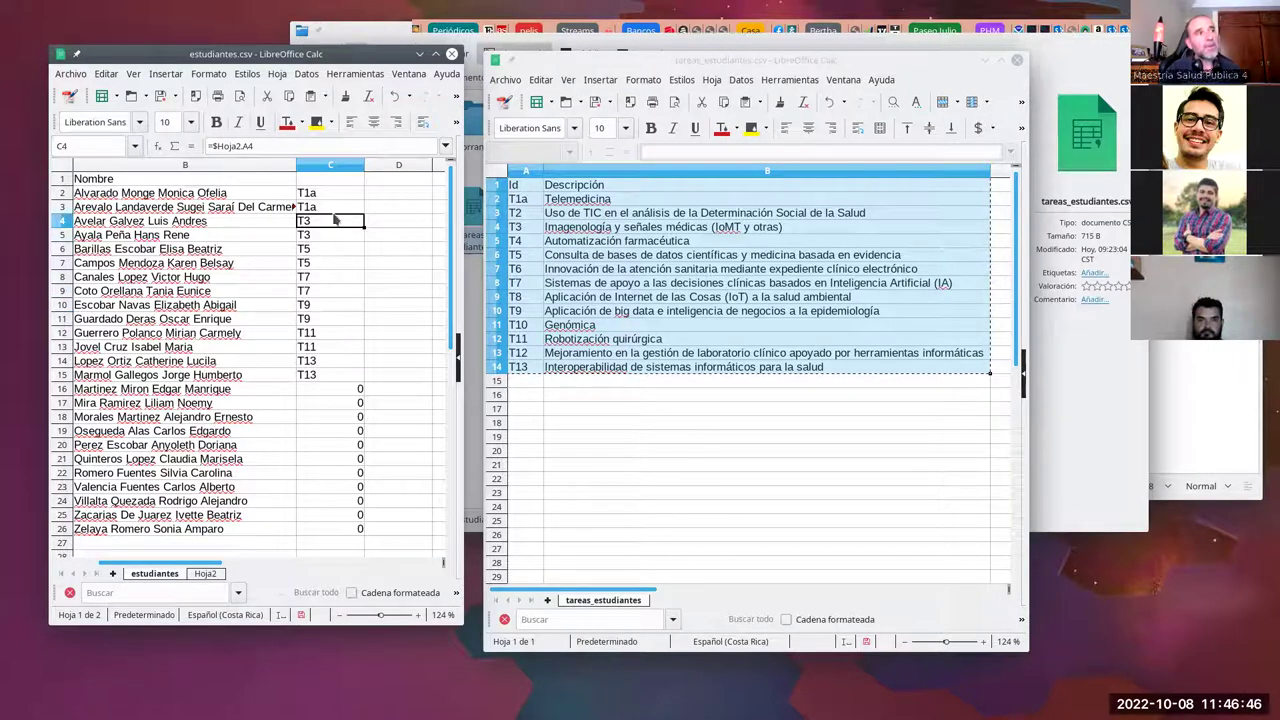
{"action": "left_click", "coordinate": [276, 146]}
{"action": "key", "text": "BackSpace"}
{"action": "type", "text": "3"}
{"action": "key", "text": "Return"}
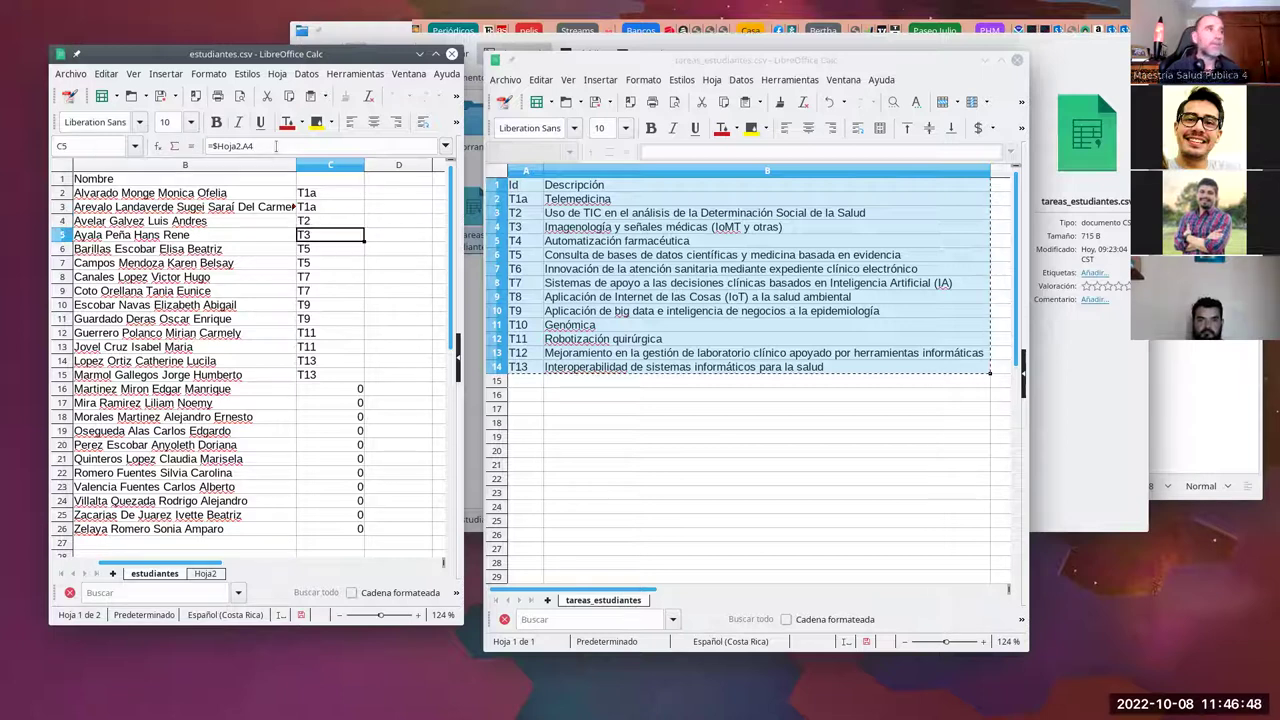
{"action": "left_click", "coordinate": [264, 146]}
{"action": "type", "text": "4"}
{"action": "key", "text": "Return"}
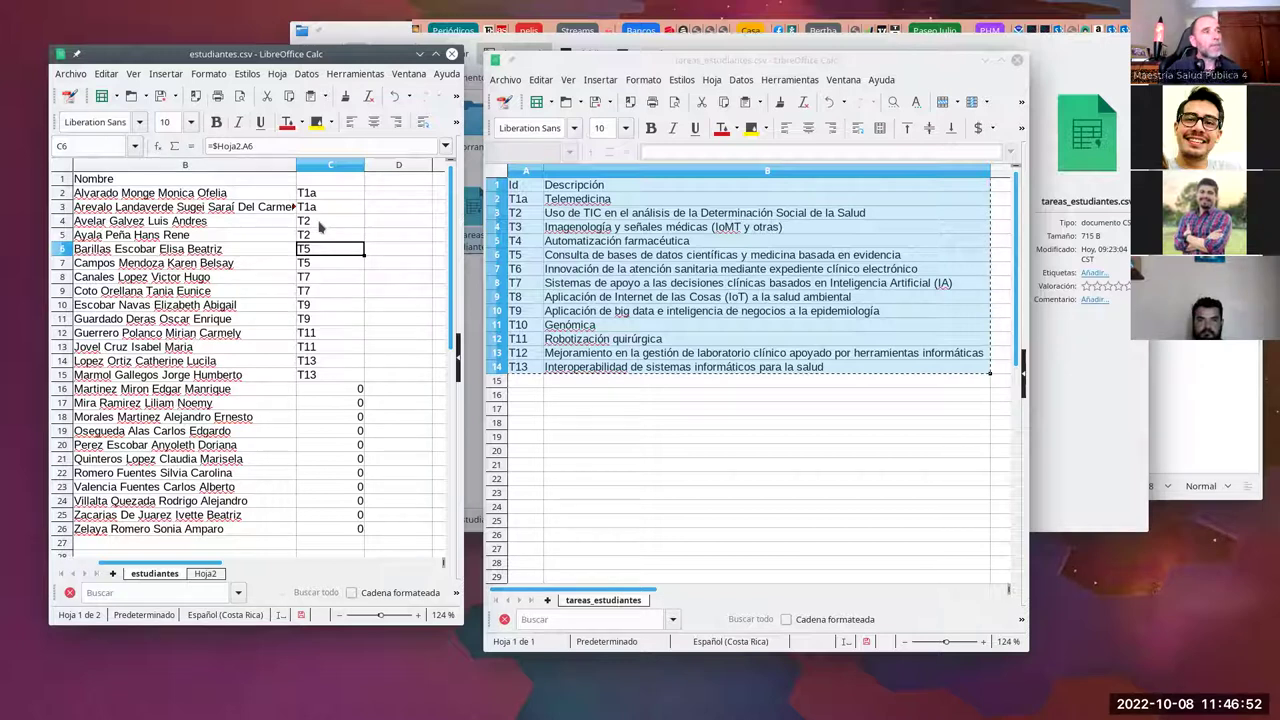
- Review the linked cells C2:C5, set A2 in Hoja2 to T1, and return to the estudiantes sheet
{"action": "left_click", "coordinate": [320, 222]}
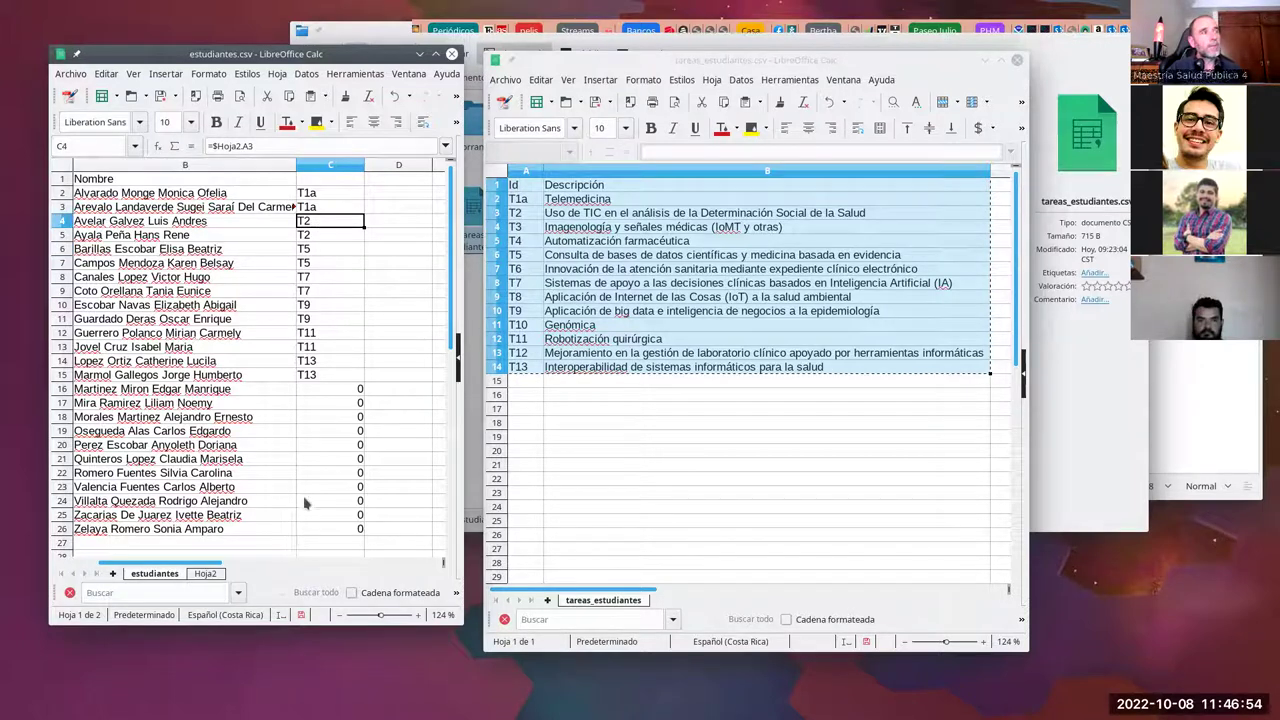
{"action": "left_click", "coordinate": [327, 195]}
{"action": "left_click_drag", "start_coordinate": [327, 213], "coordinate": [331, 240]}
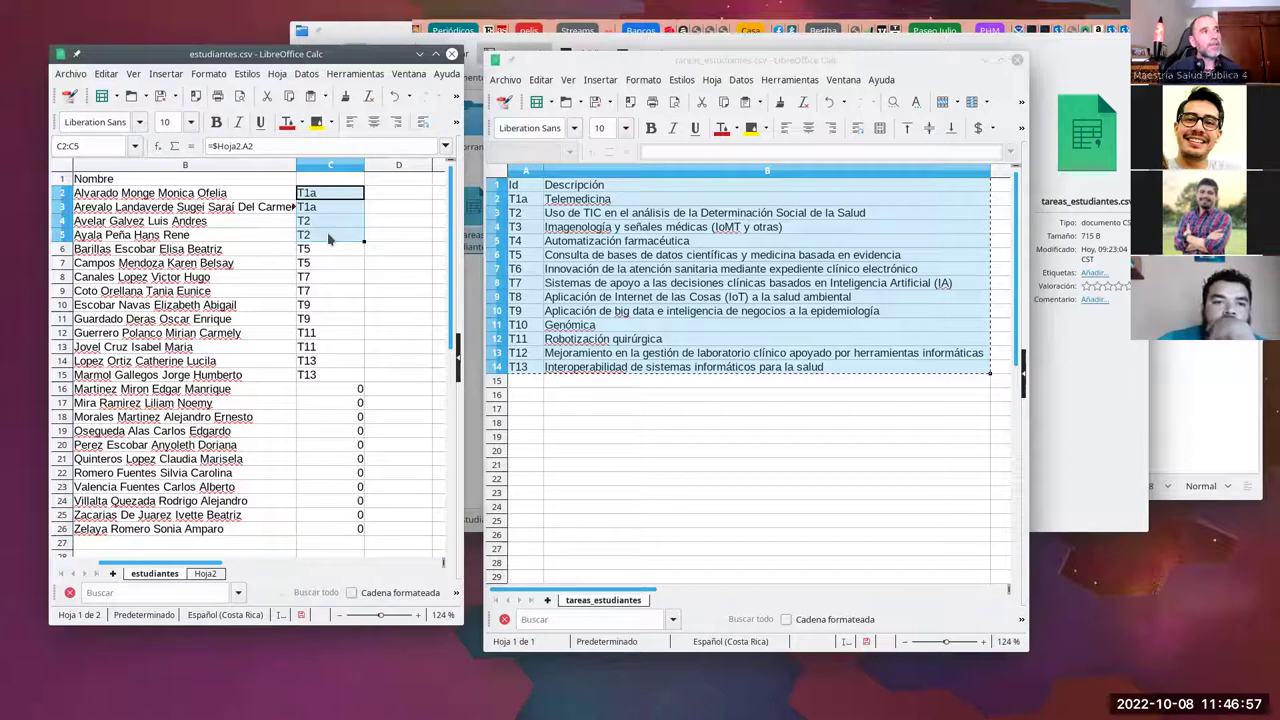
{"action": "left_click", "coordinate": [205, 573]}
{"action": "left_click", "coordinate": [122, 196]}
{"action": "double_click", "coordinate": [122, 196]}
{"action": "key", "text": "BackSpace"}
{"action": "key", "text": "Return"}
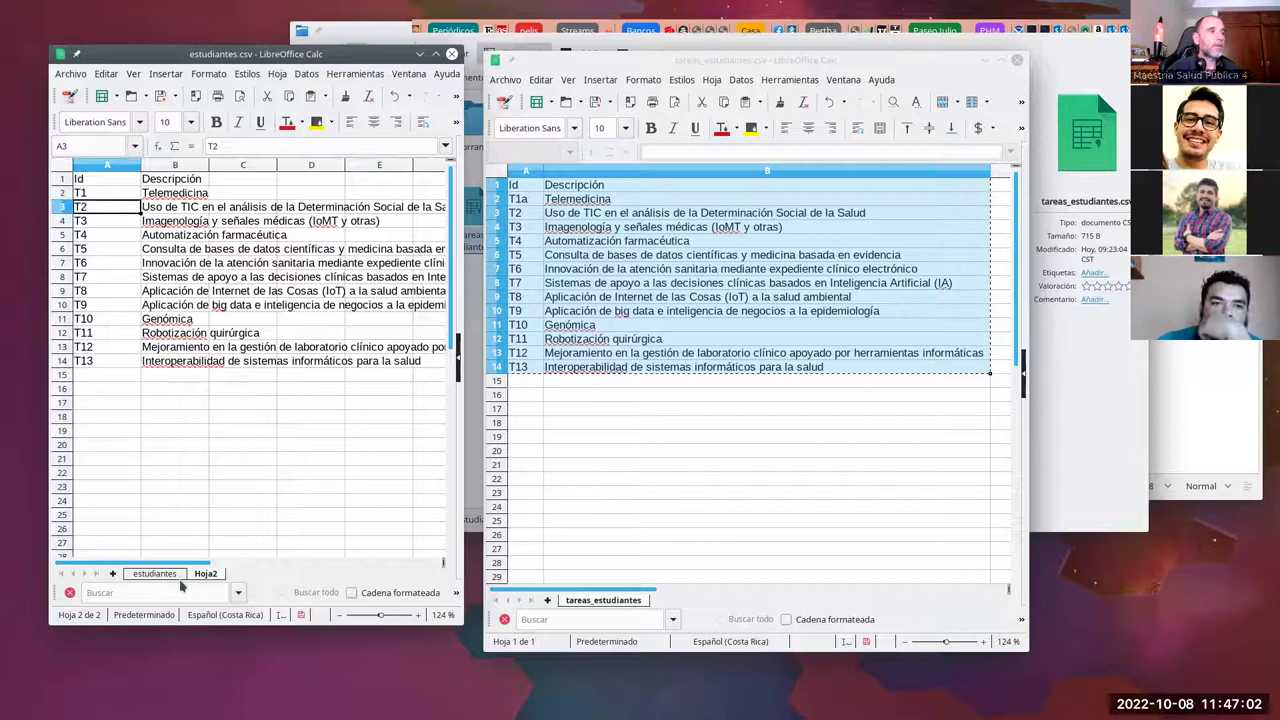
{"action": "left_click", "coordinate": [154, 573]}
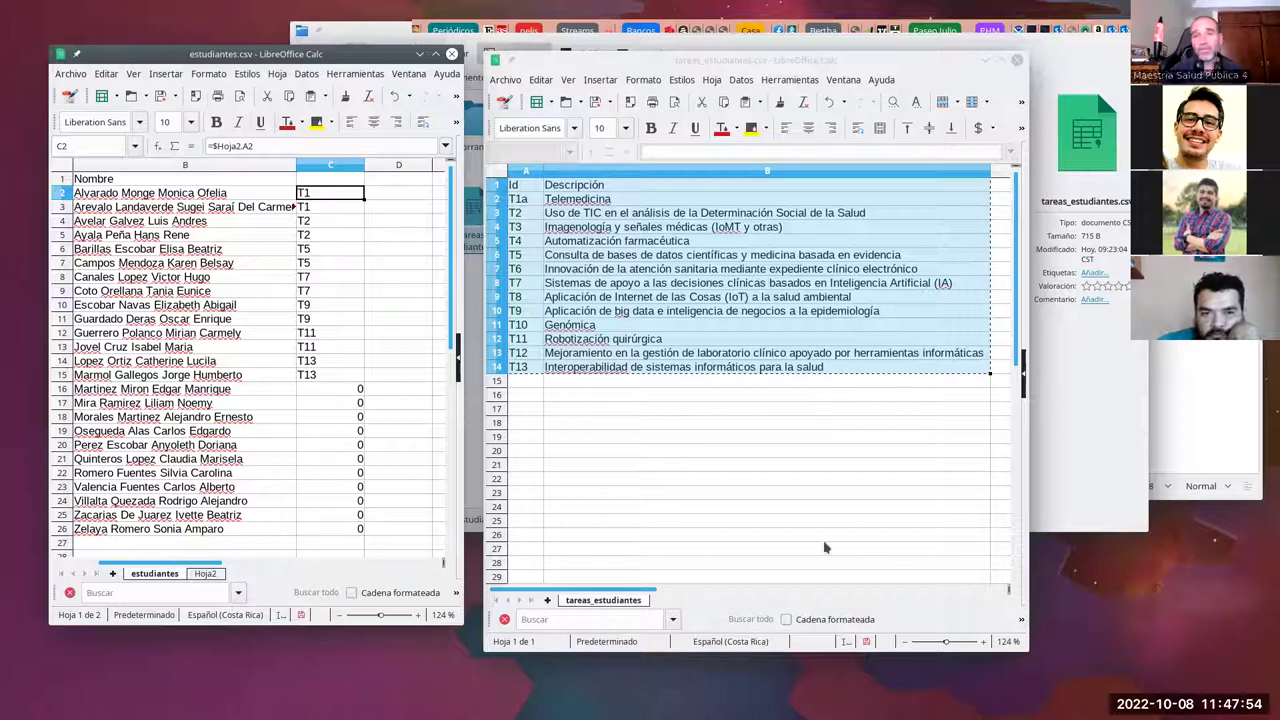
- Set the Id of the Telemedicina task in A2 of tareas_estudiantes back to T1, and return to cell C2 of estudiantes
{"action": "left_click", "coordinate": [204, 574]}
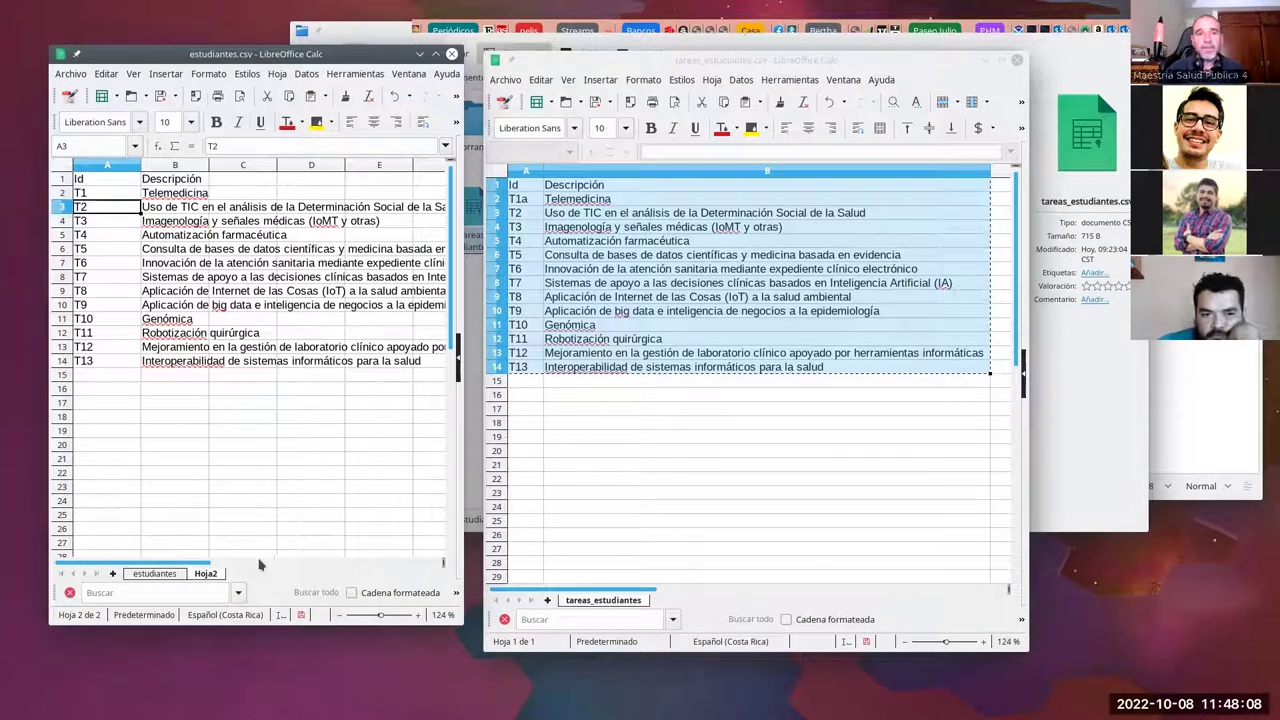
{"action": "left_click", "coordinate": [150, 574]}
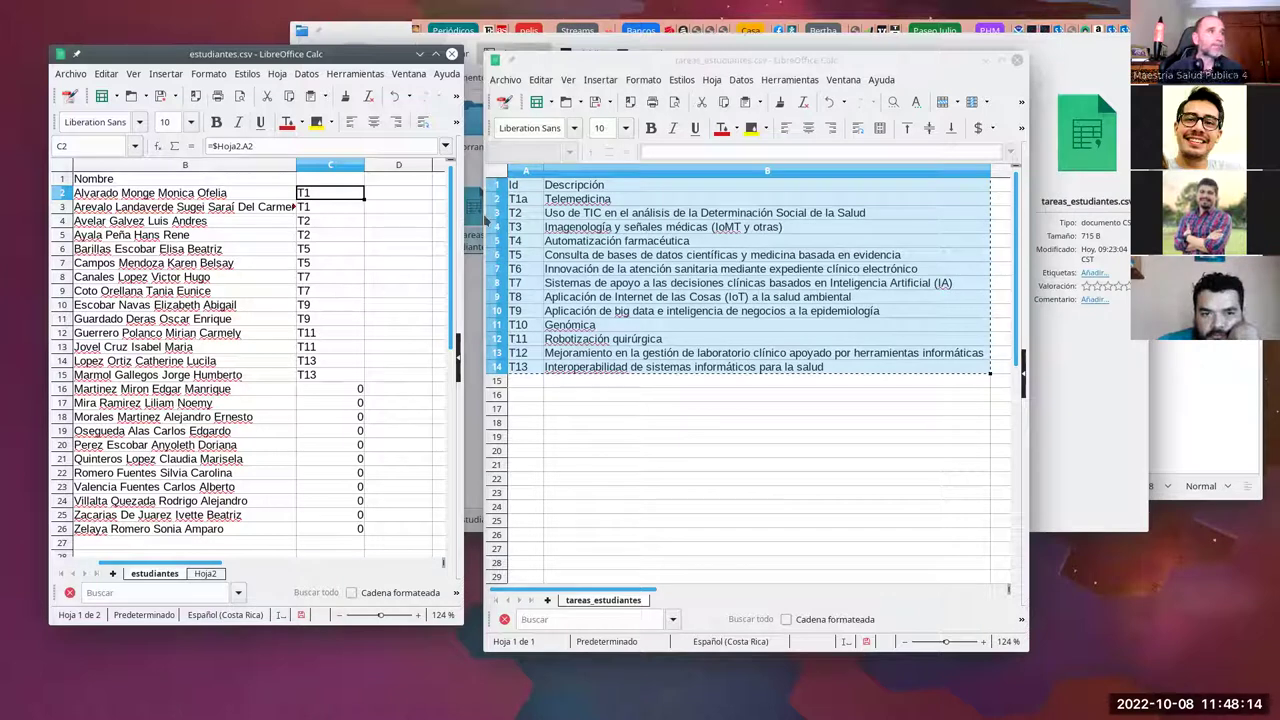
{"action": "left_click", "coordinate": [527, 205]}
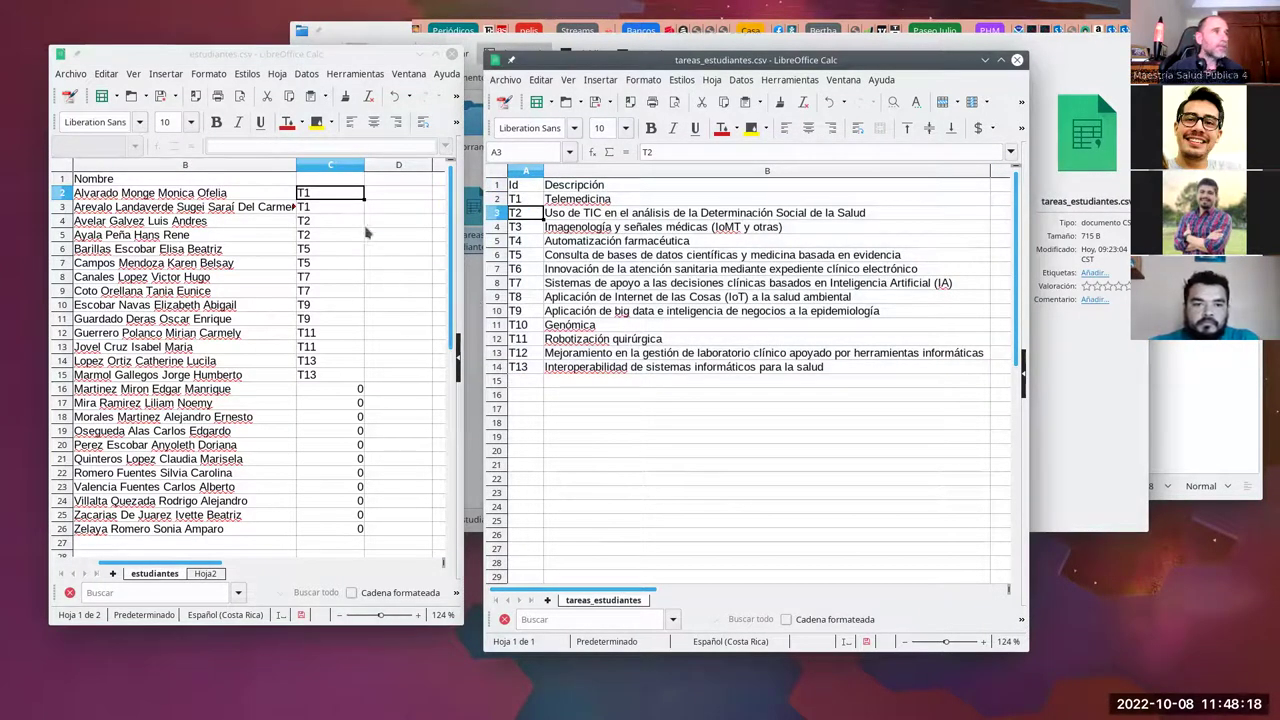
{"action": "left_click", "coordinate": [340, 196]}
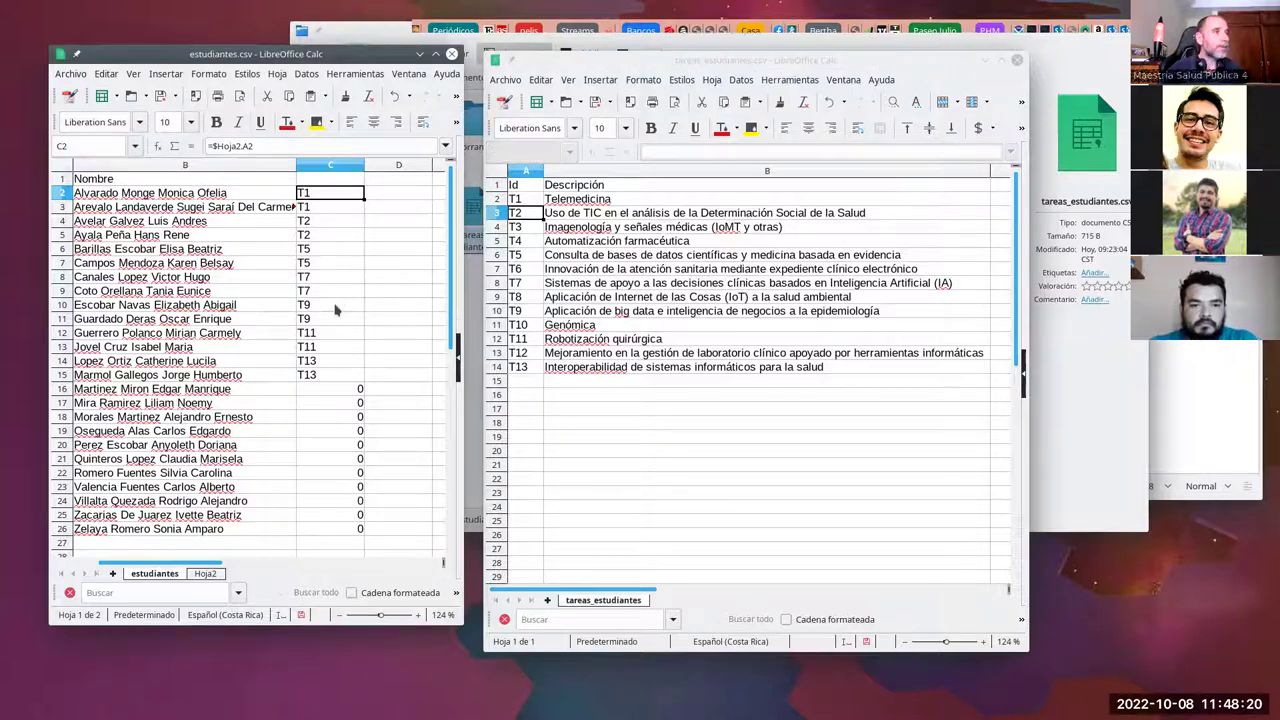
- Delete the Hoja2 sheet from estudiantes.csv
{"action": "left_click", "coordinate": [222, 573]}
{"action": "right_click", "coordinate": [224, 574]}
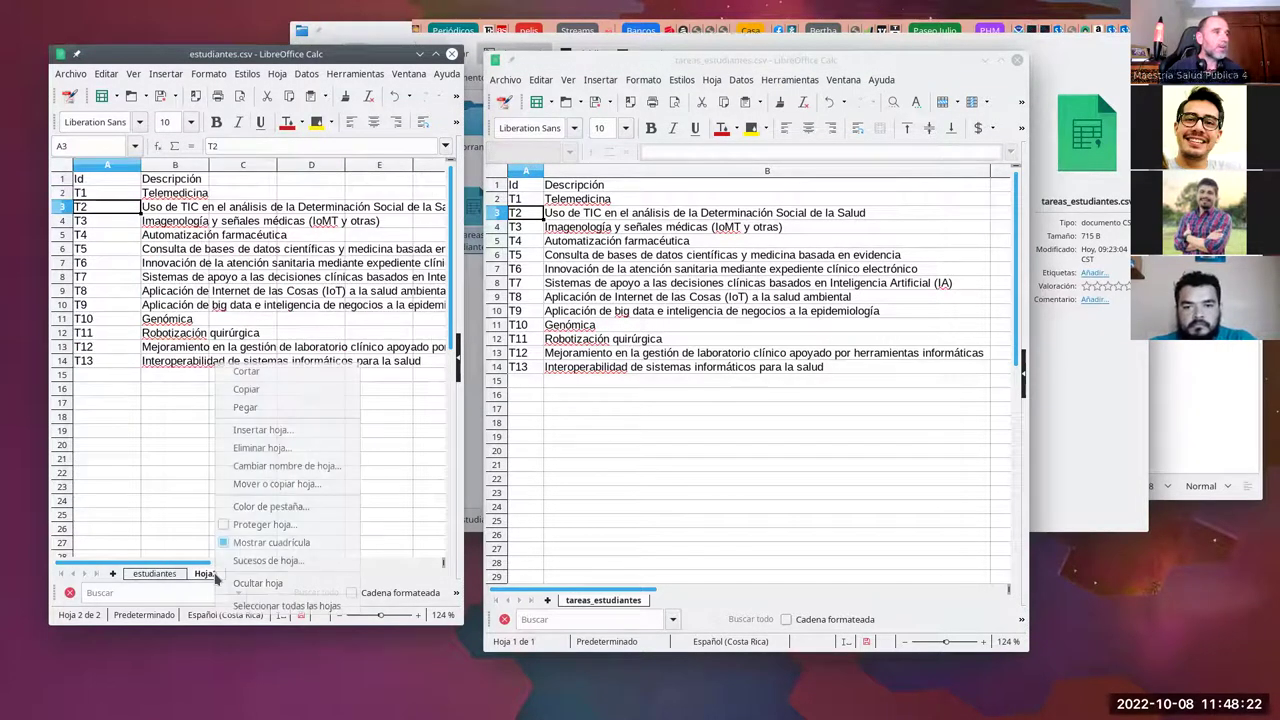
{"action": "left_click", "coordinate": [280, 450]}
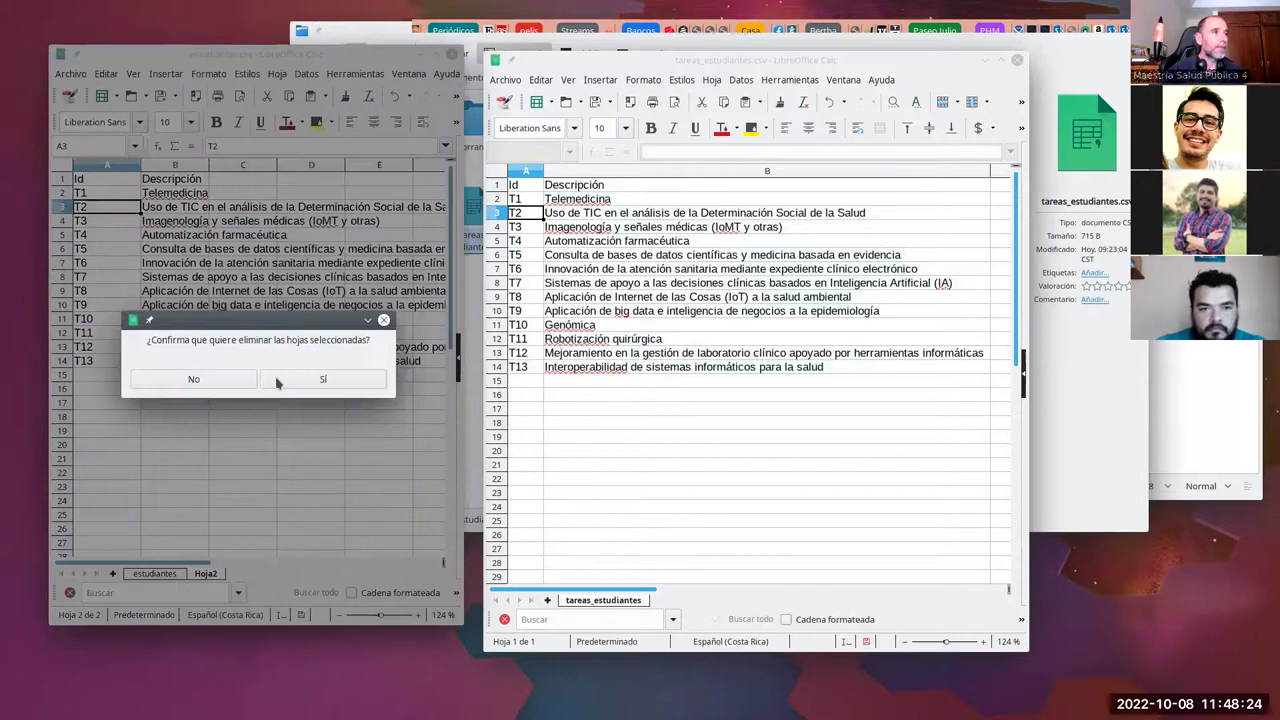
{"action": "left_click", "coordinate": [292, 382]}
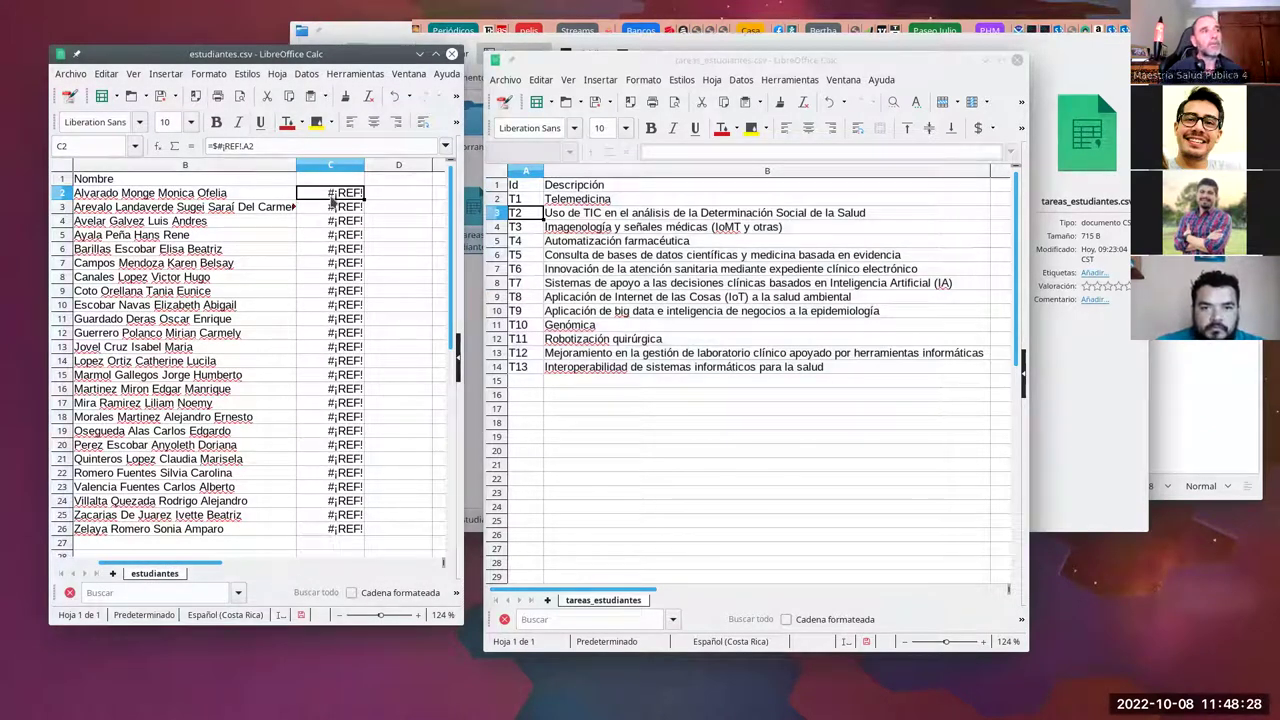
- Enter T1 in C2 and C3 of estudiantes and fill the task Ids in pairs down to C26
{"action": "type", "text": "T"}
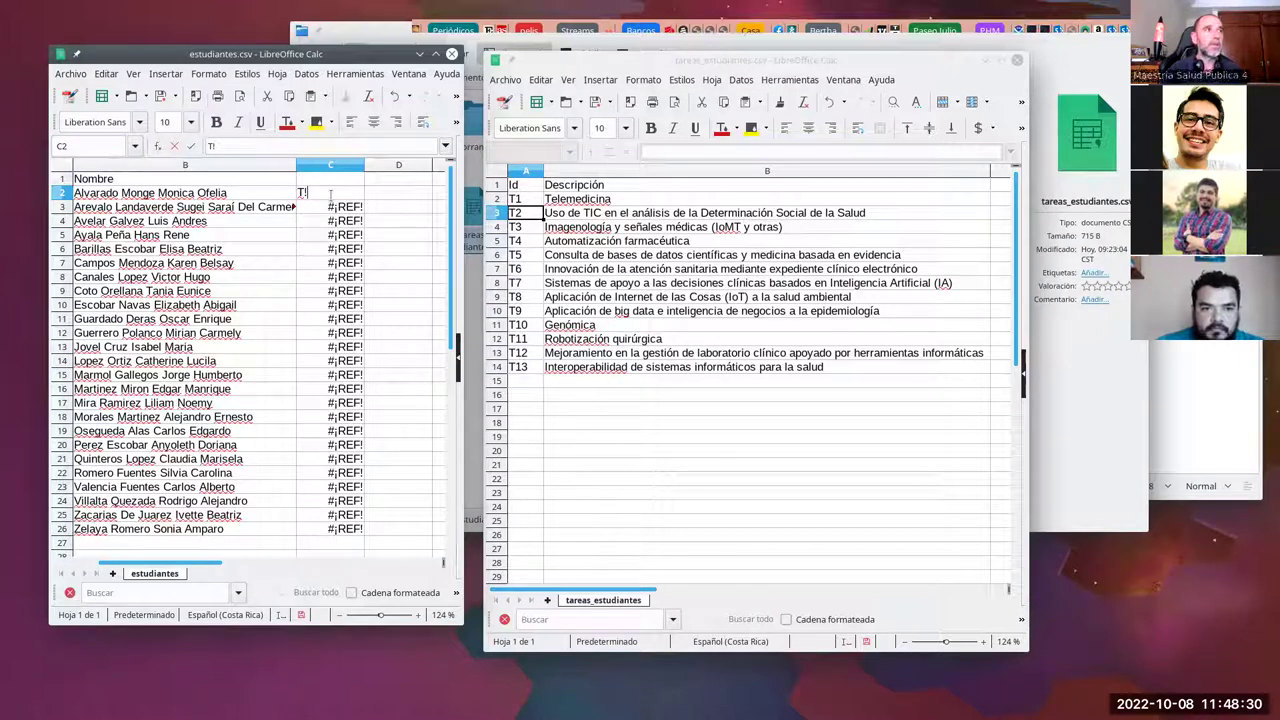
{"action": "type", "text": "1"}
{"action": "key", "text": "Return"}
{"action": "type", "text": "T"}
{"action": "key", "text": "Return"}
{"action": "left_click_drag", "start_coordinate": [332, 195], "coordinate": [334, 532]}
{"action": "left_click", "coordinate": [372, 502]}
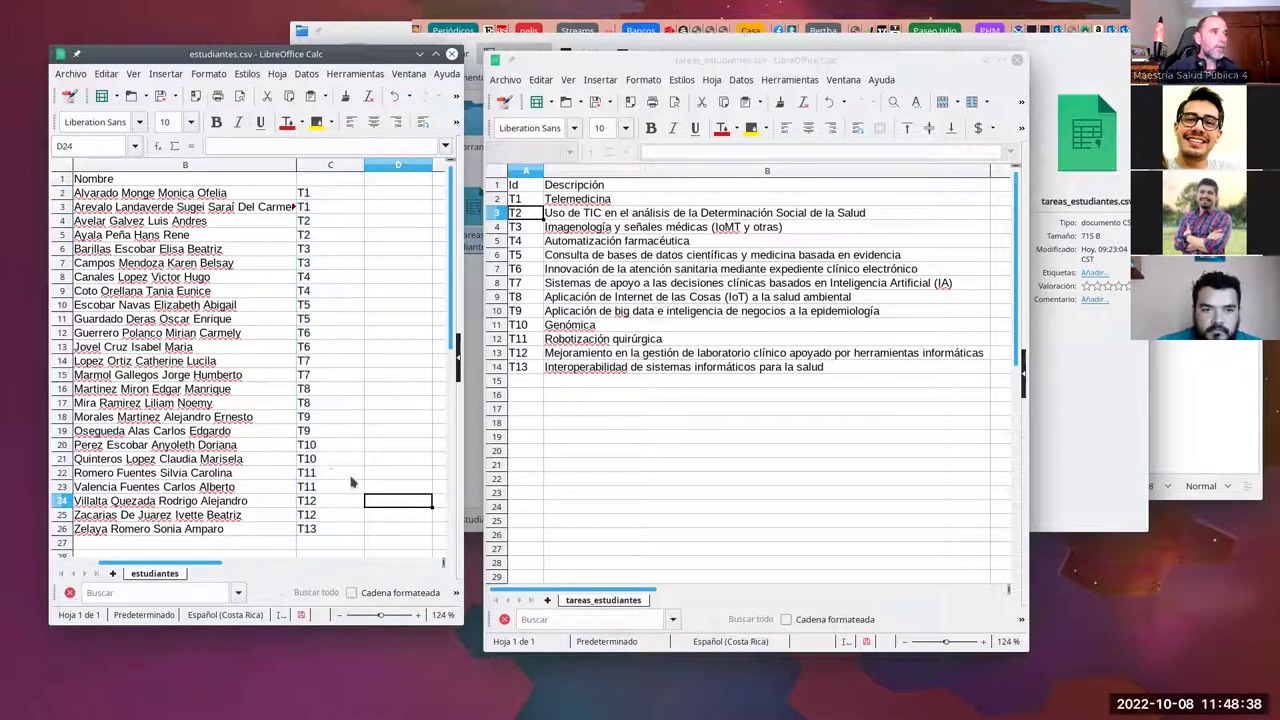
- Move the Ids from C21:C26 up one row to start at C20, and copy T13 from C25 into C26
{"action": "left_click_drag", "start_coordinate": [331, 459], "coordinate": [326, 532]}
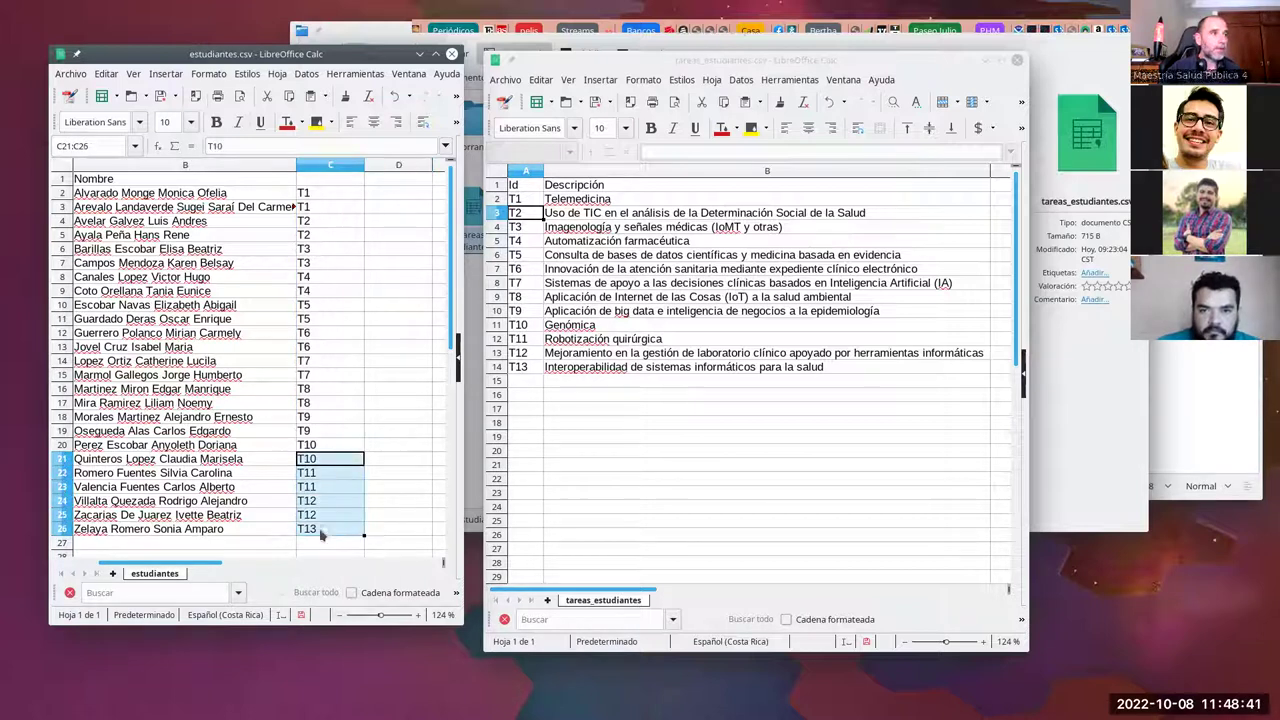
{"action": "key", "text": "ctrl+x"}
{"action": "left_click", "coordinate": [326, 445]}
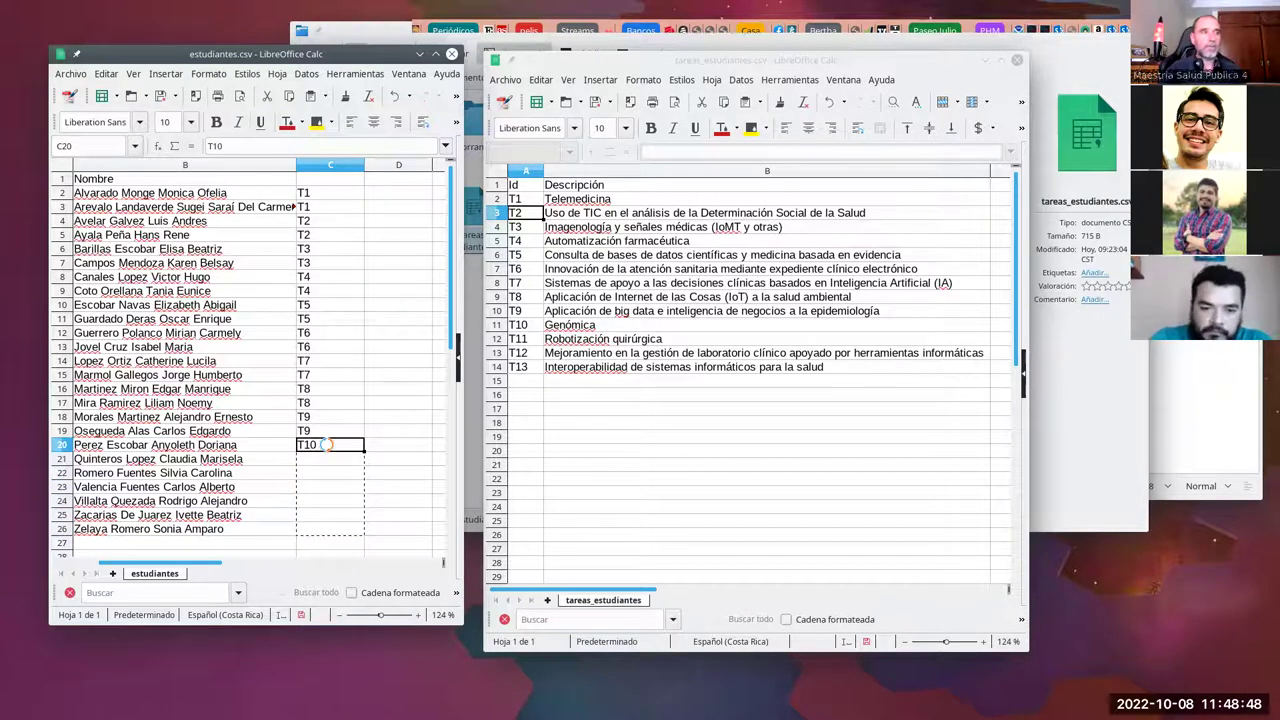
{"action": "key", "text": "ctrl+v"}
{"action": "left_click", "coordinate": [288, 396]}
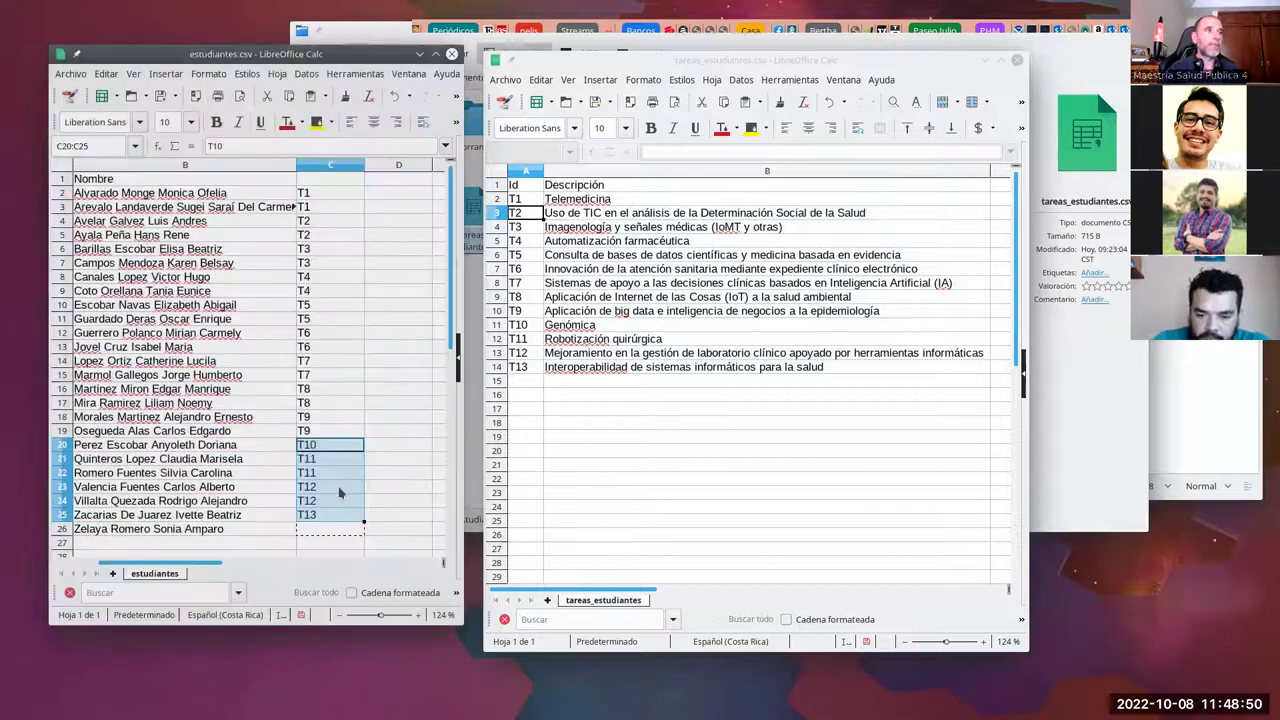
{"action": "left_click", "coordinate": [345, 514]}
{"action": "left_click", "coordinate": [338, 529]}
{"action": "key", "text": "ctrl+v"}
{"action": "left_click", "coordinate": [398, 502]}
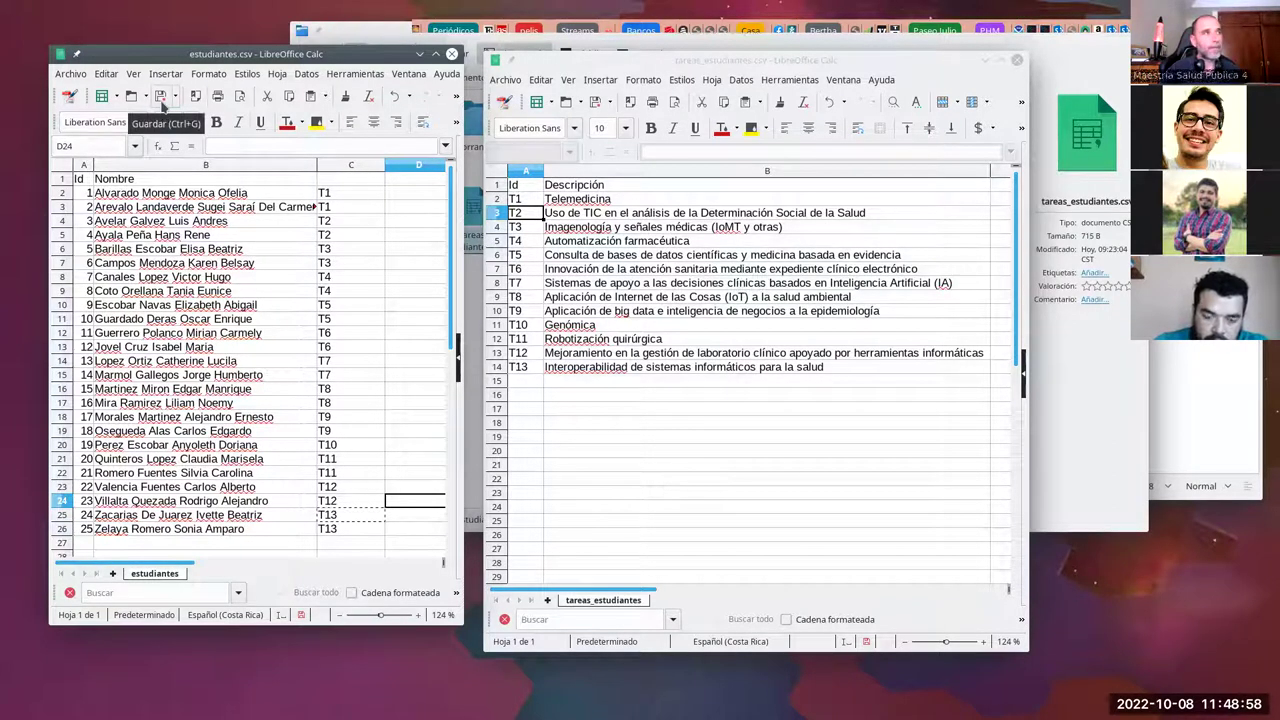
- Save estudiantes.csv and tareas_estudiantes.csv, keeping the Texto CSV format
{"action": "left_click", "coordinate": [161, 104]}
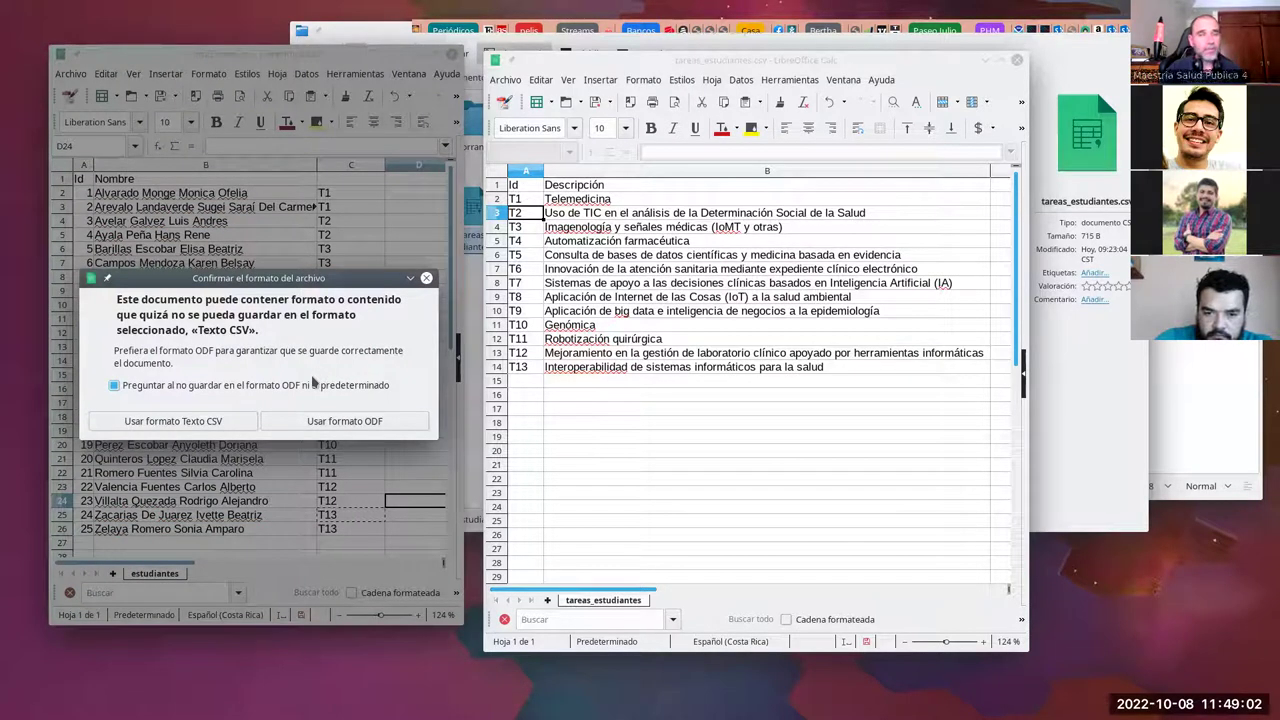
{"action": "left_click", "coordinate": [211, 426]}
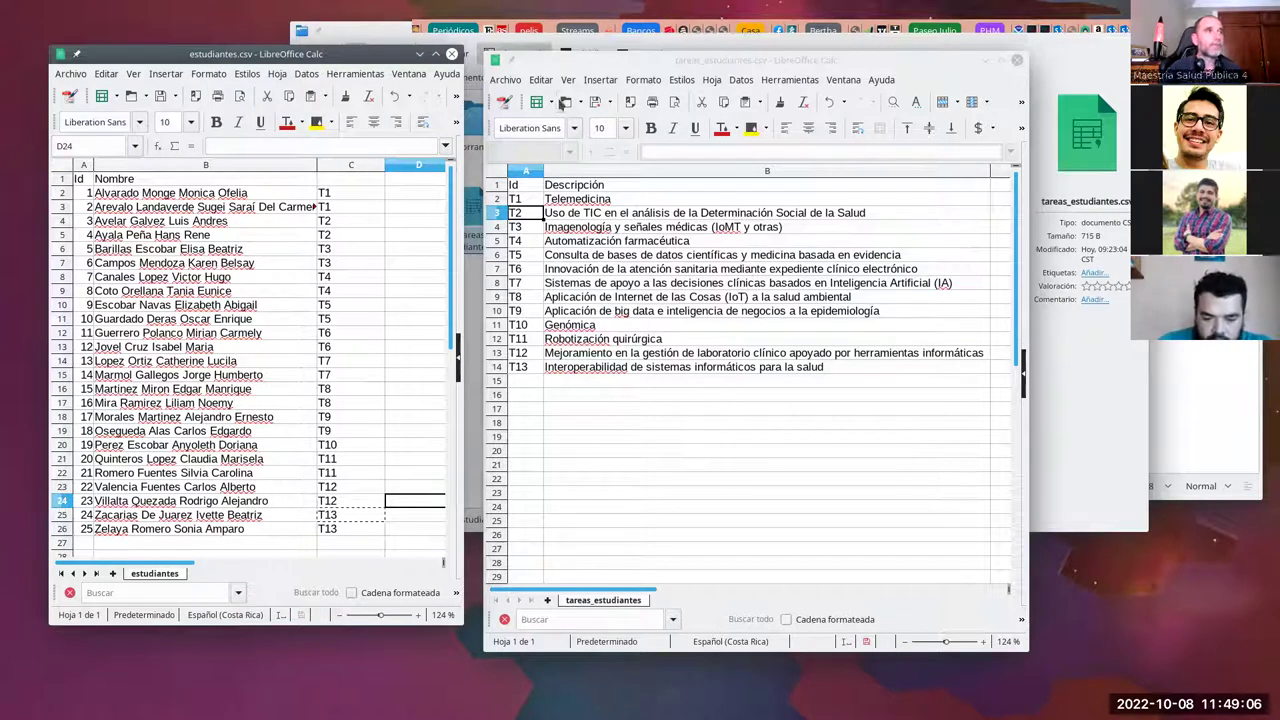
{"action": "left_click", "coordinate": [594, 101]}
{"action": "key", "text": "Return"}
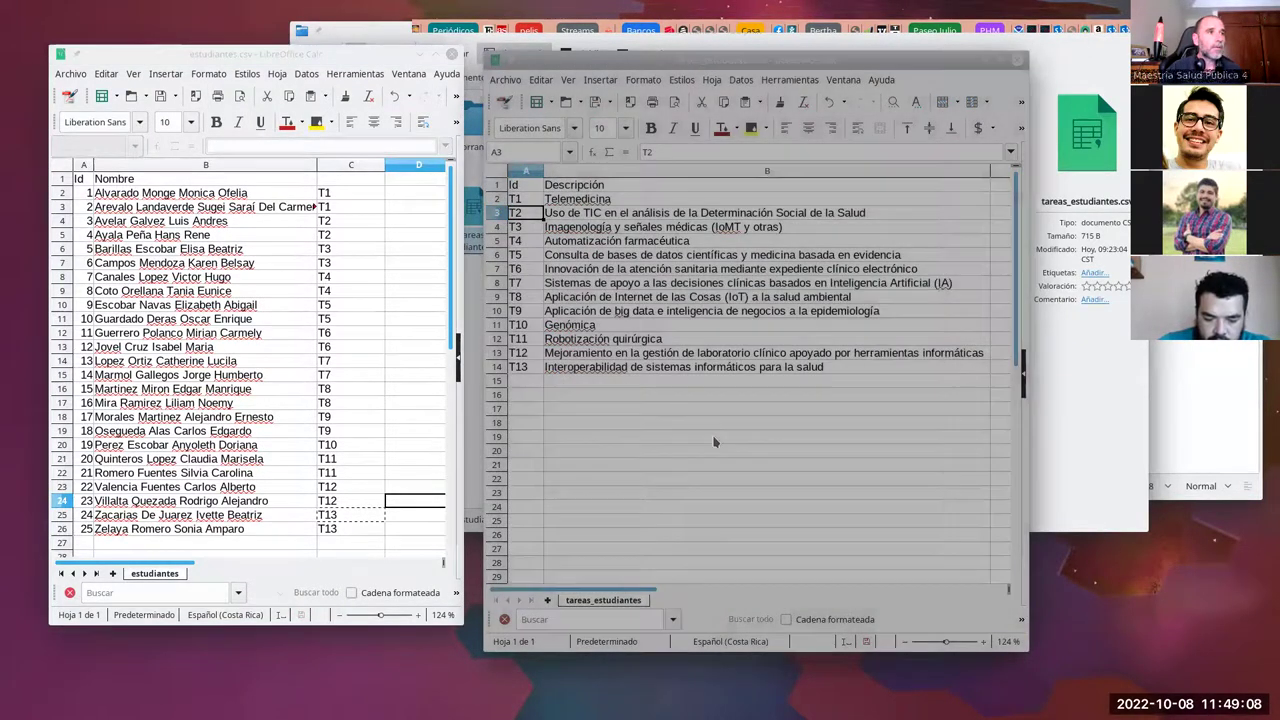
{"action": "left_click", "coordinate": [505, 80]}
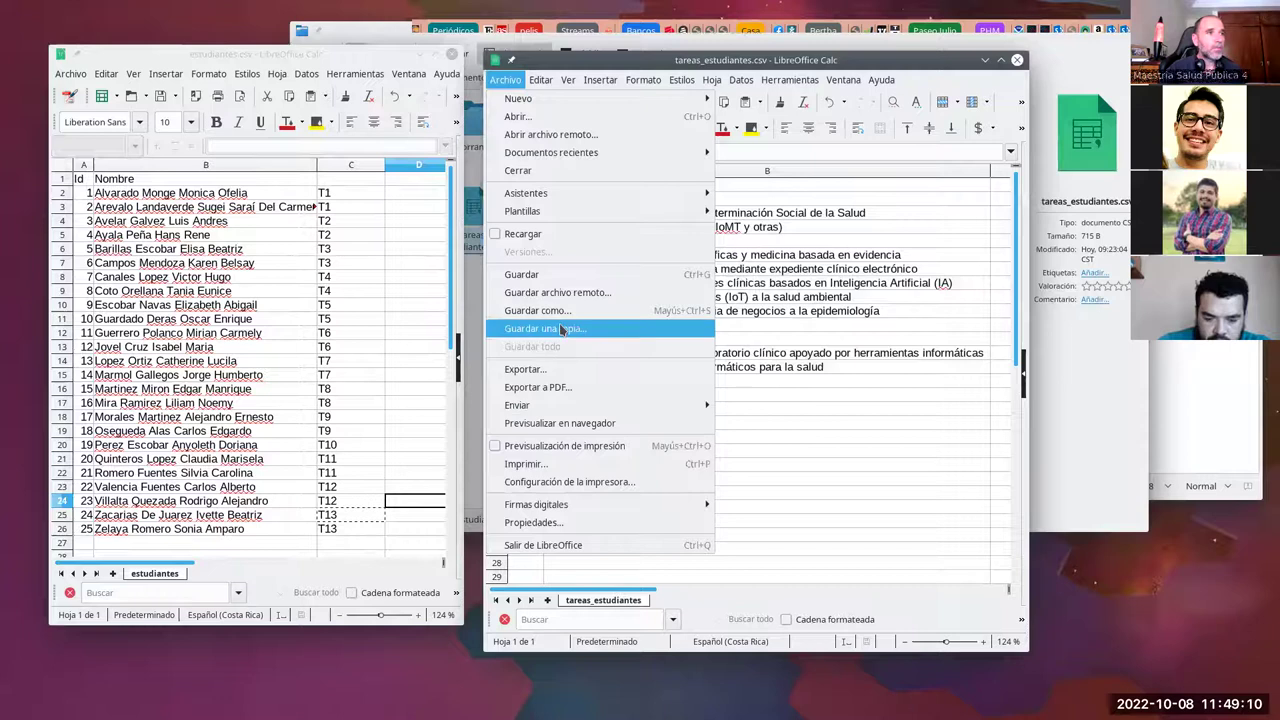
{"action": "left_click", "coordinate": [640, 314]}
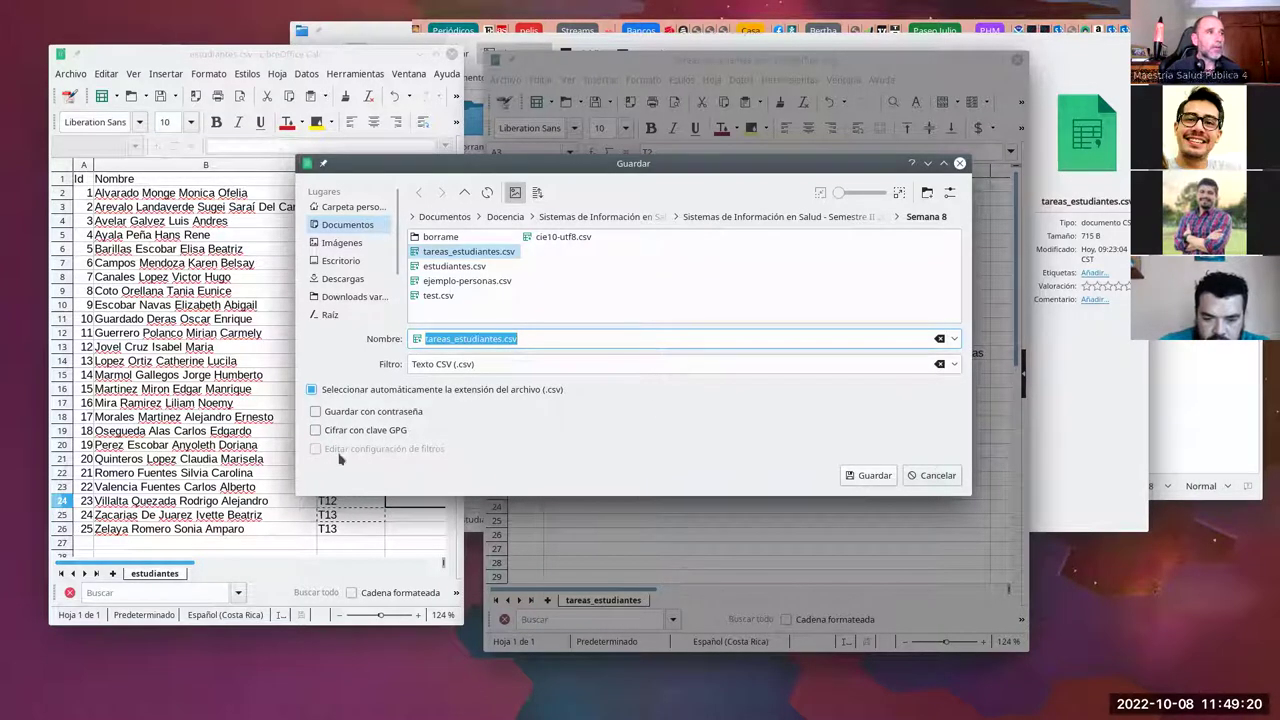
{"action": "left_click", "coordinate": [937, 476]}
{"action": "left_click", "coordinate": [505, 79]}
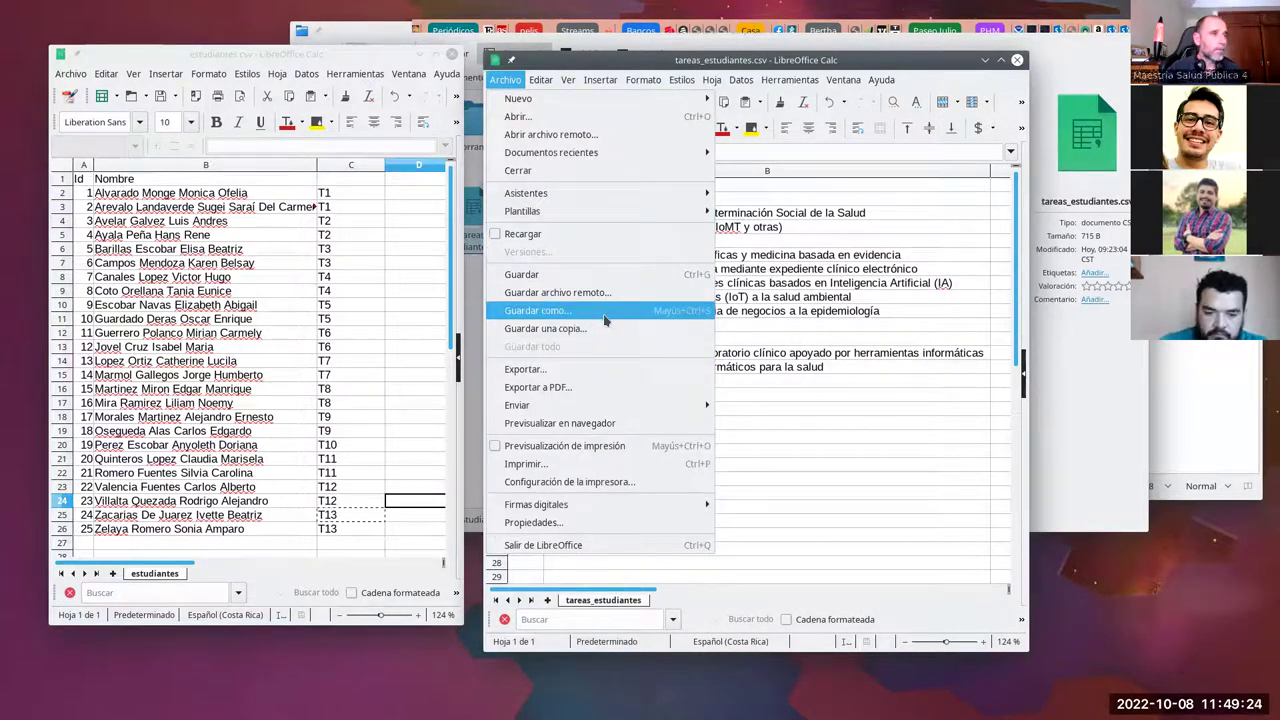
{"action": "key", "text": "Escape"}
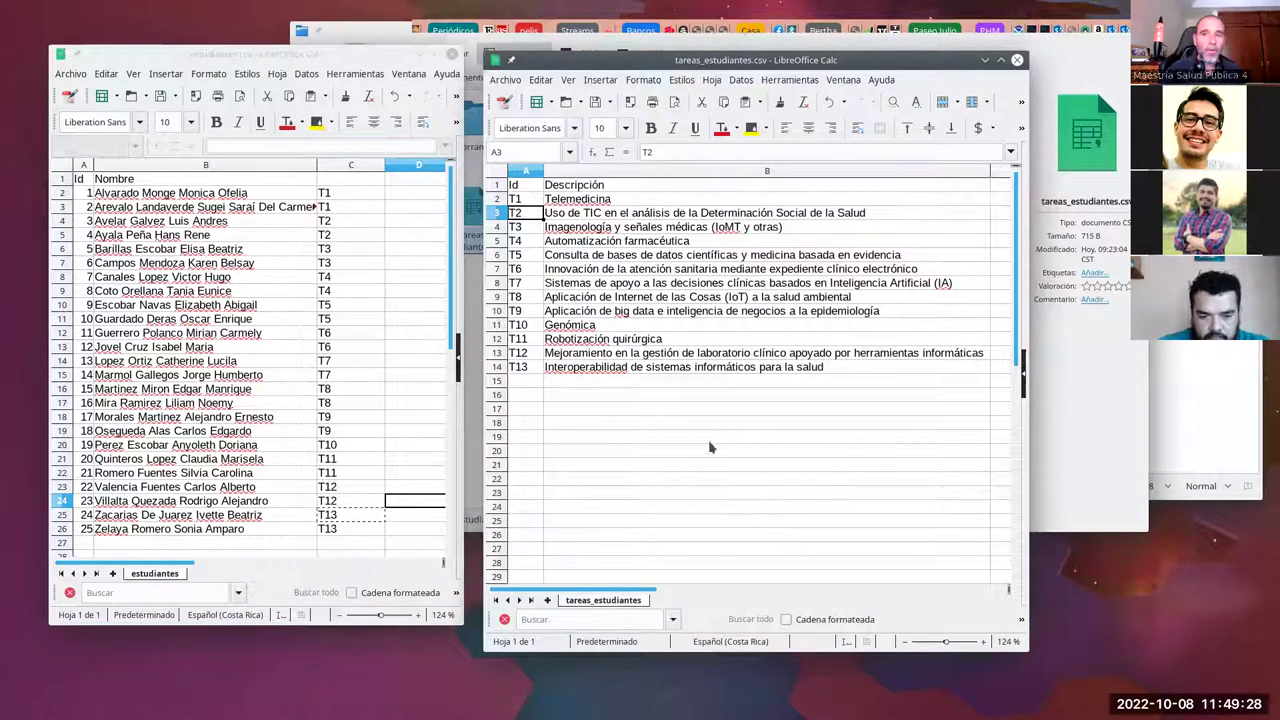
{"action": "left_click", "coordinate": [70, 74]}
{"action": "left_click", "coordinate": [127, 312]}
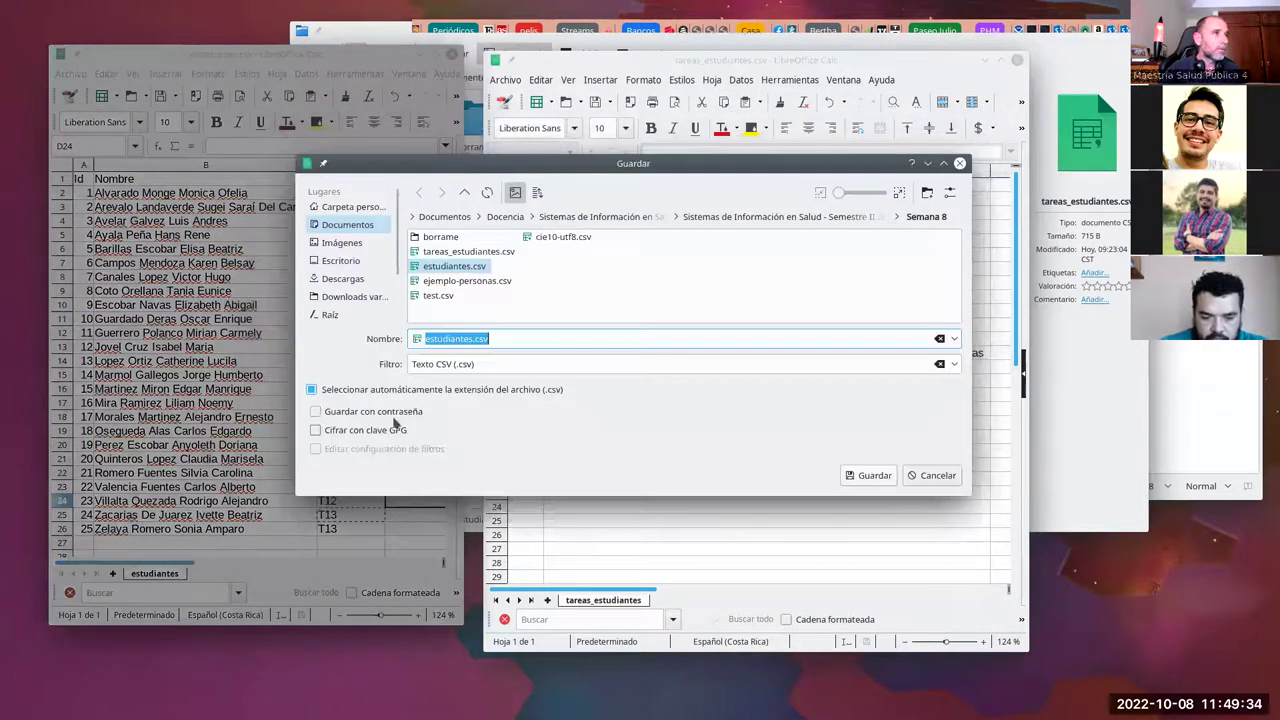
{"action": "left_click", "coordinate": [312, 390]}
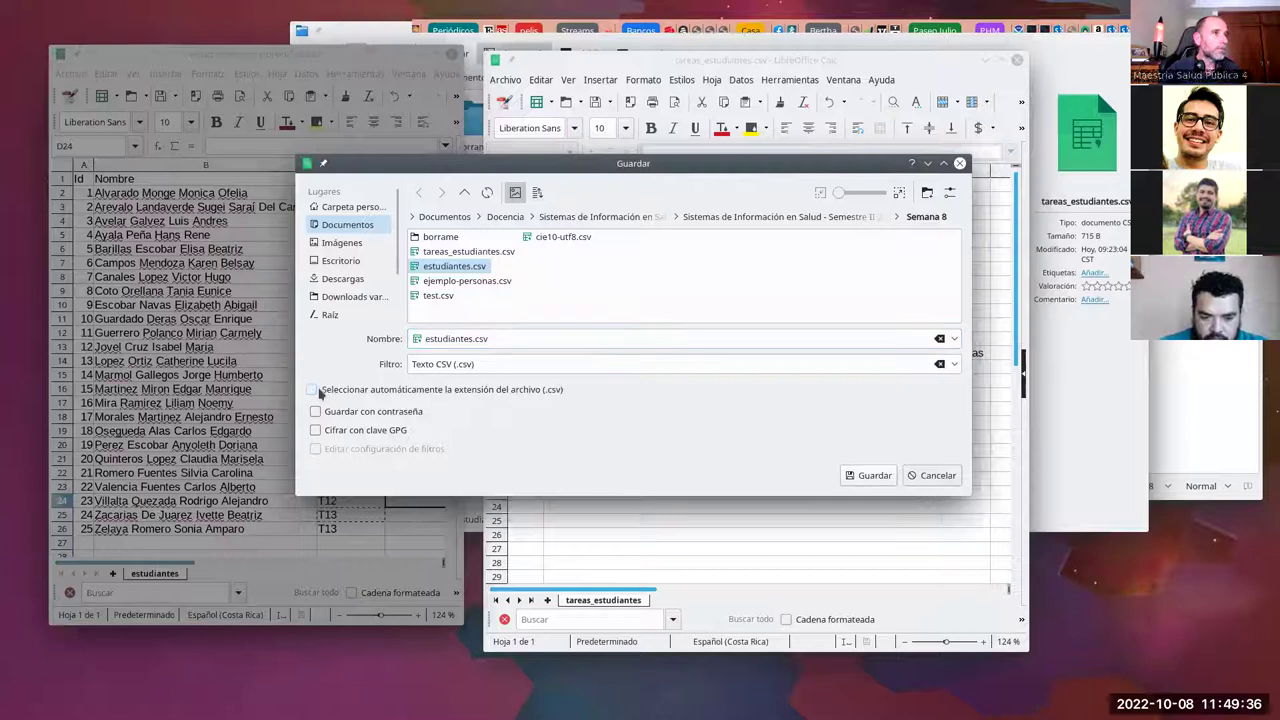
{"action": "left_click", "coordinate": [519, 338]}
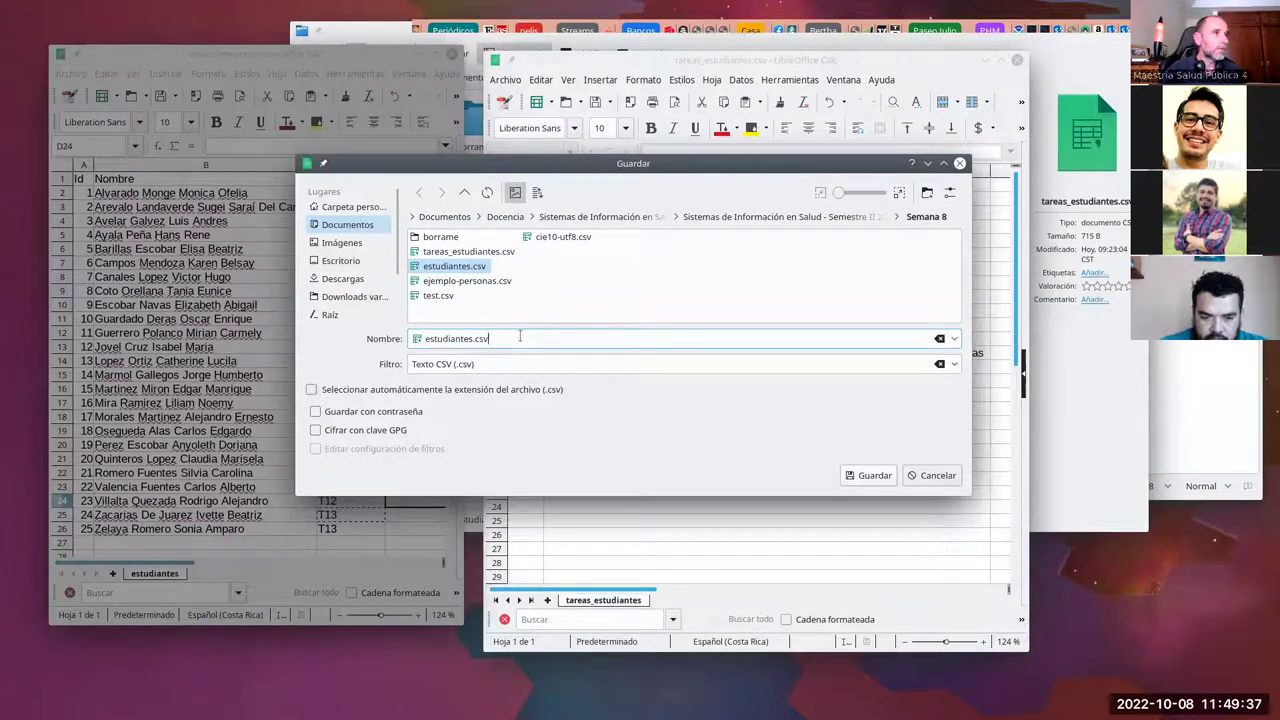
{"action": "left_click", "coordinate": [931, 475]}
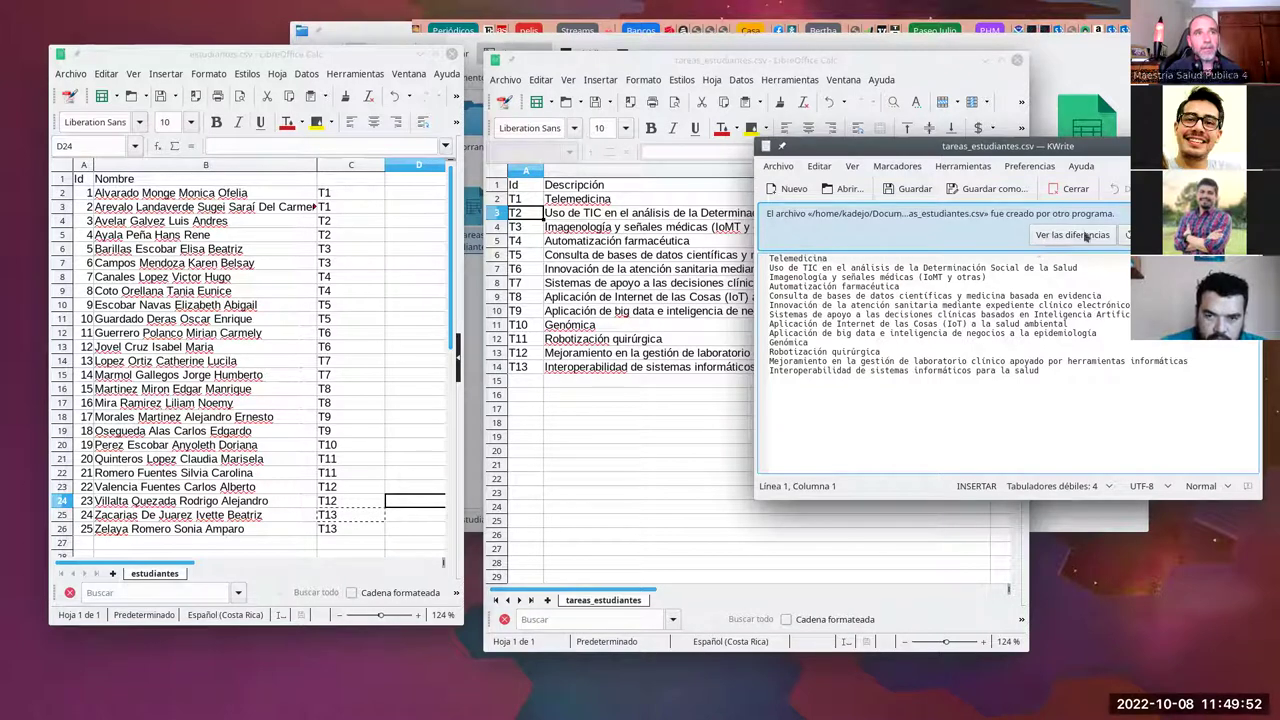
- Reload tareas_estudiantes.csv from disk in KWrite and examine the commas separating each Id from its description
{"action": "left_click", "coordinate": [1124, 234]}
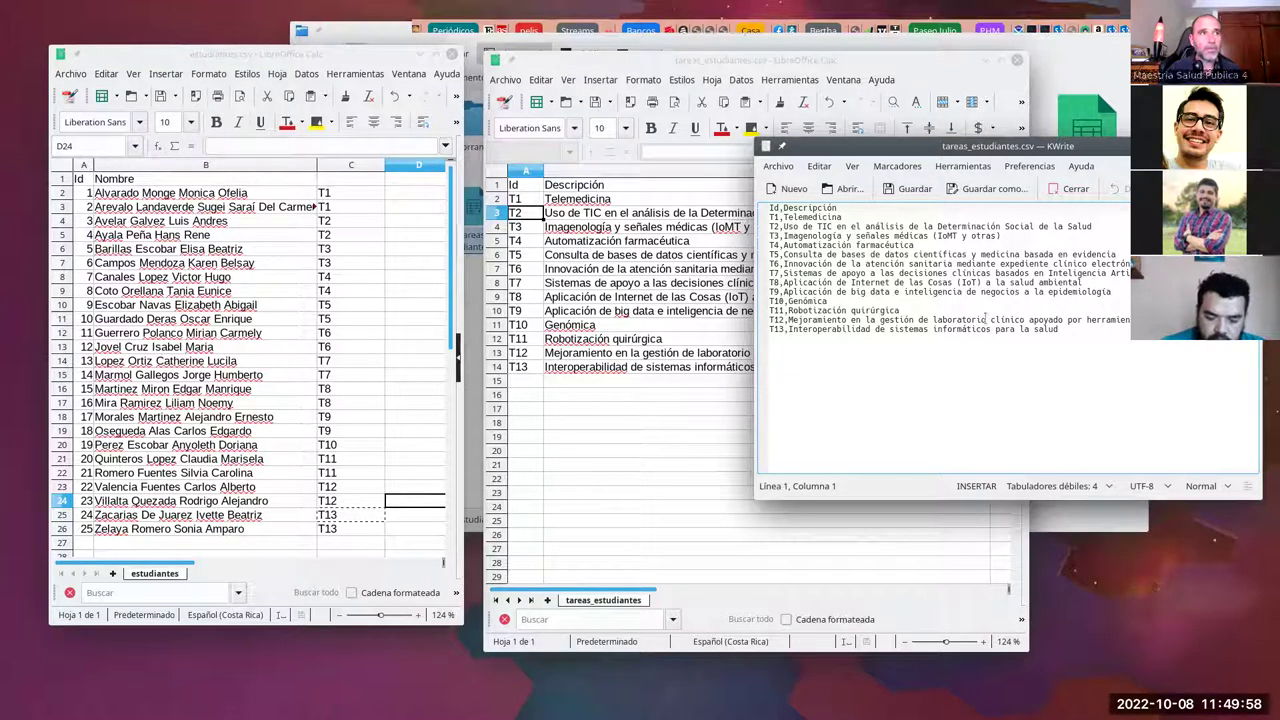
{"action": "left_click_drag", "start_coordinate": [1052, 330], "coordinate": [1076, 311]}
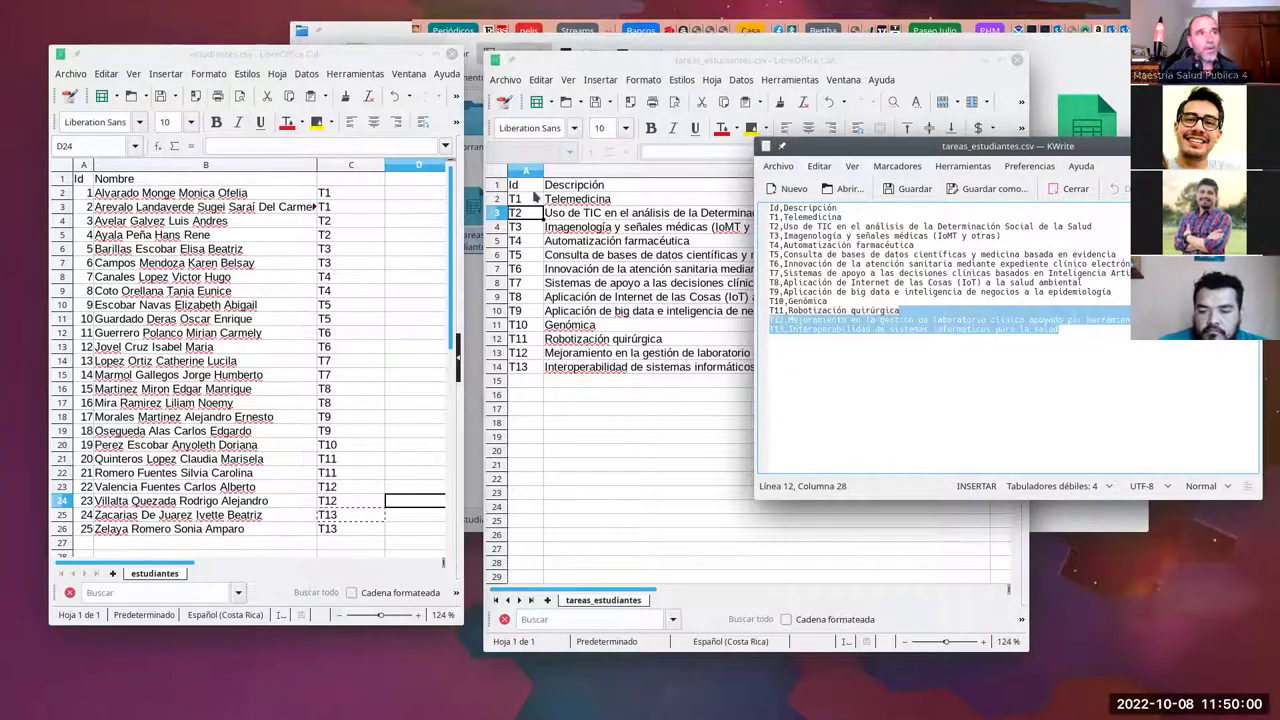
{"action": "left_click", "coordinate": [778, 226]}
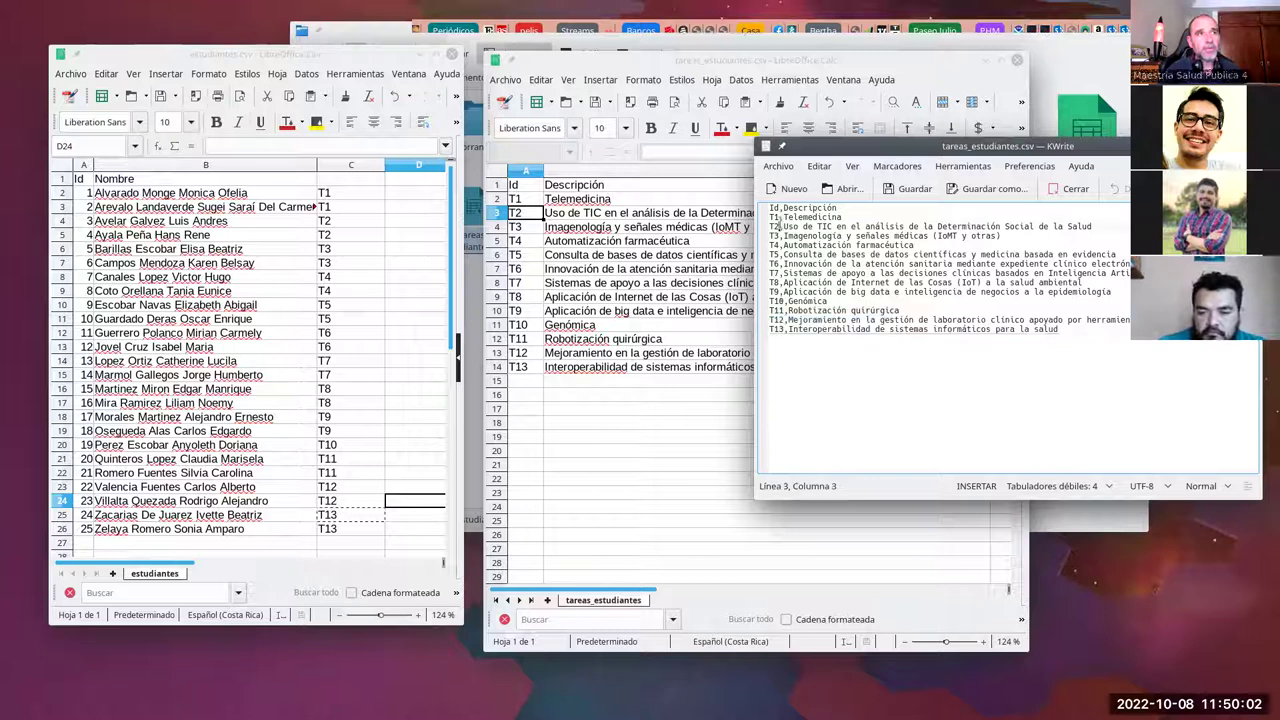
{"action": "key", "text": "shift+Right"}
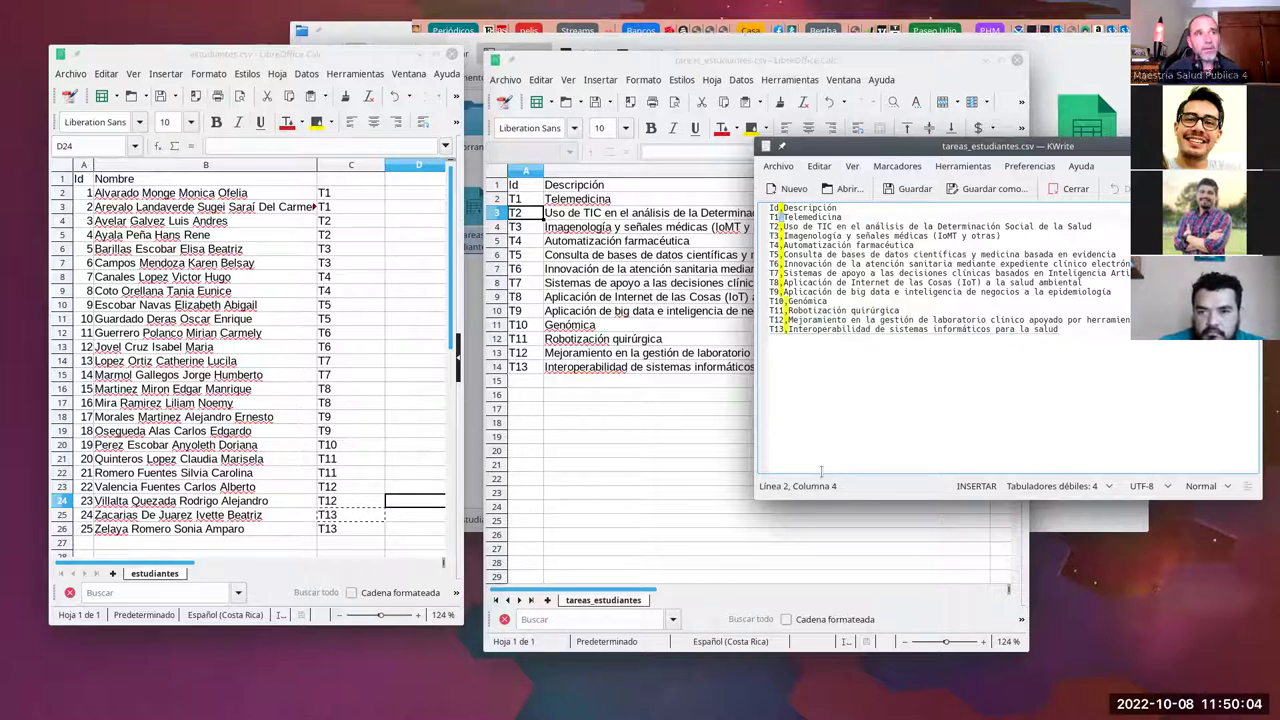
{"action": "key", "text": "Down"}
{"action": "key", "text": "Down"}
{"action": "key", "text": "Right"}
{"action": "key", "text": "Right"}
{"action": "key", "text": "Right"}
{"action": "key", "text": "Right"}
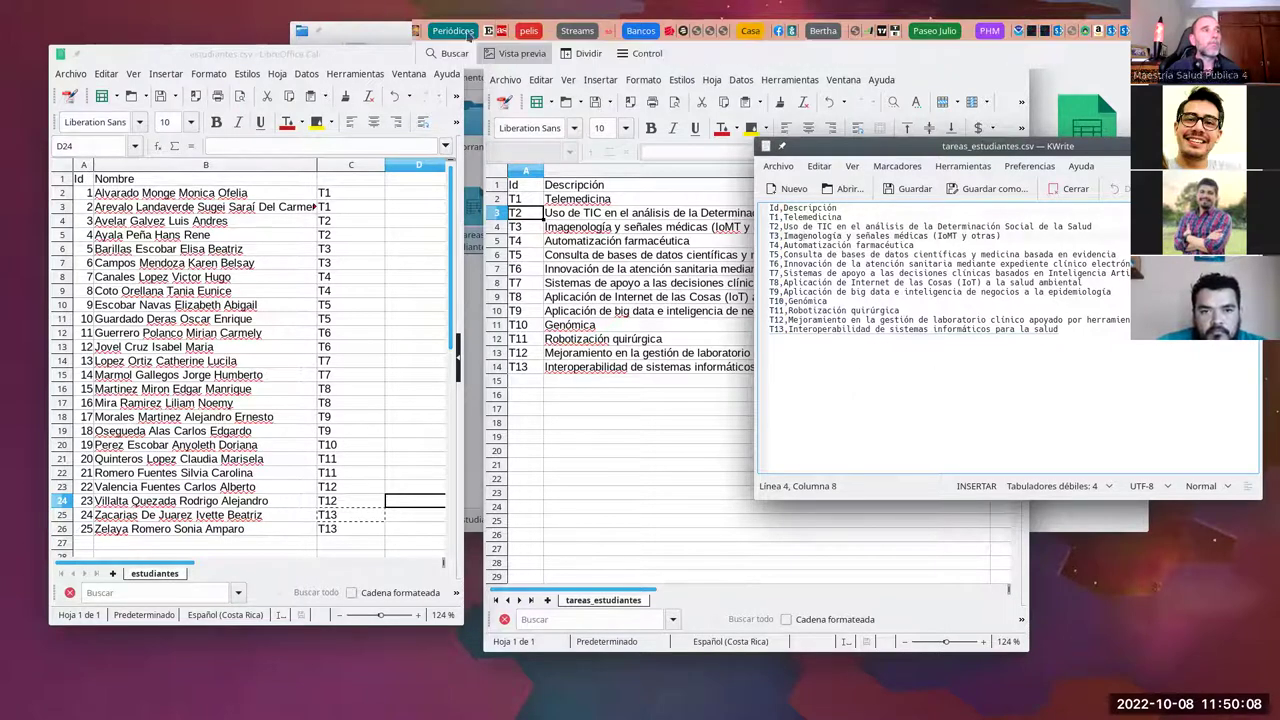
- Close the estudiantes.csv and tareas_estudiantes.csv spreadsheets in LibreOffice Calc
{"action": "left_click_drag", "start_coordinate": [307, 67], "coordinate": [309, 89]}
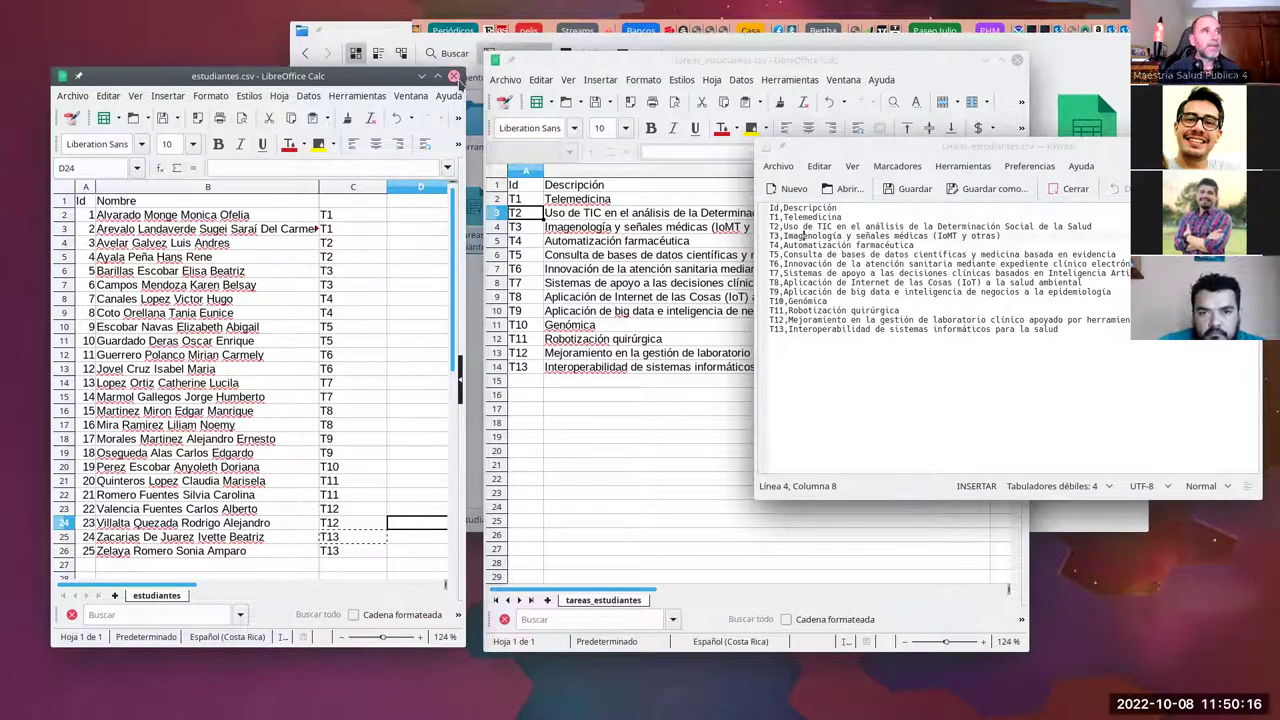
{"action": "left_click", "coordinate": [454, 77]}
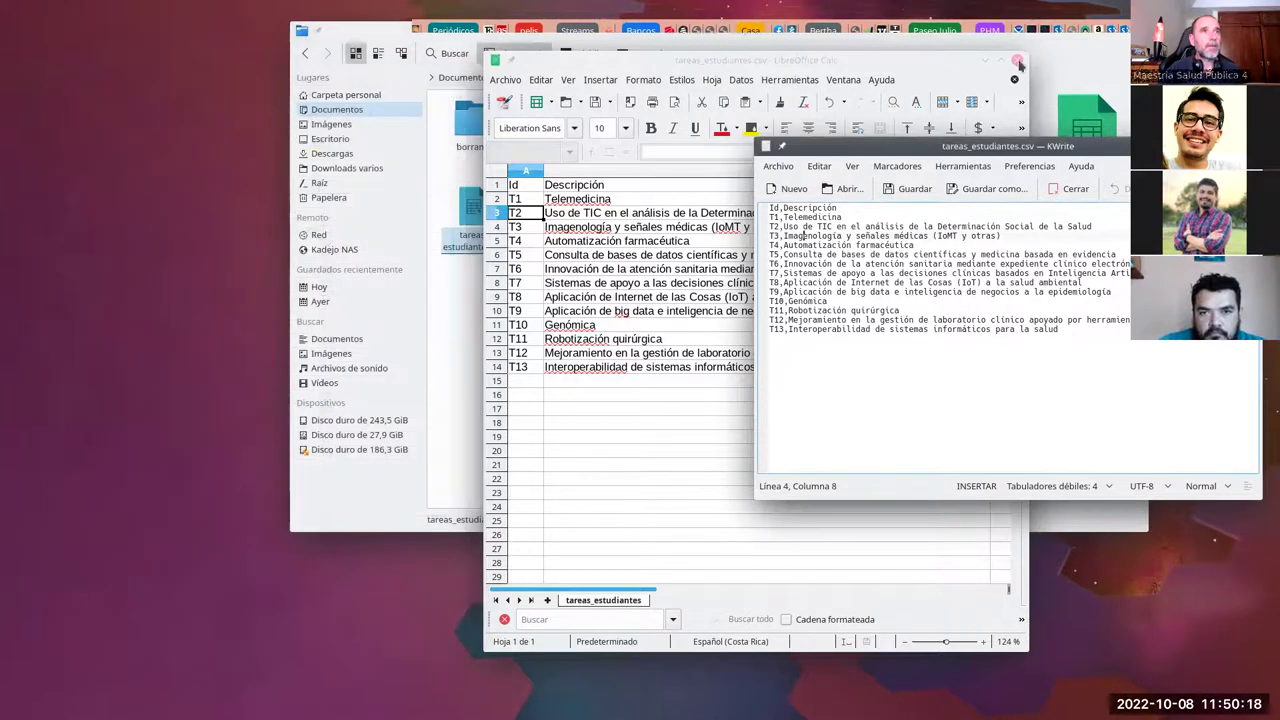
{"action": "left_click", "coordinate": [1017, 62]}
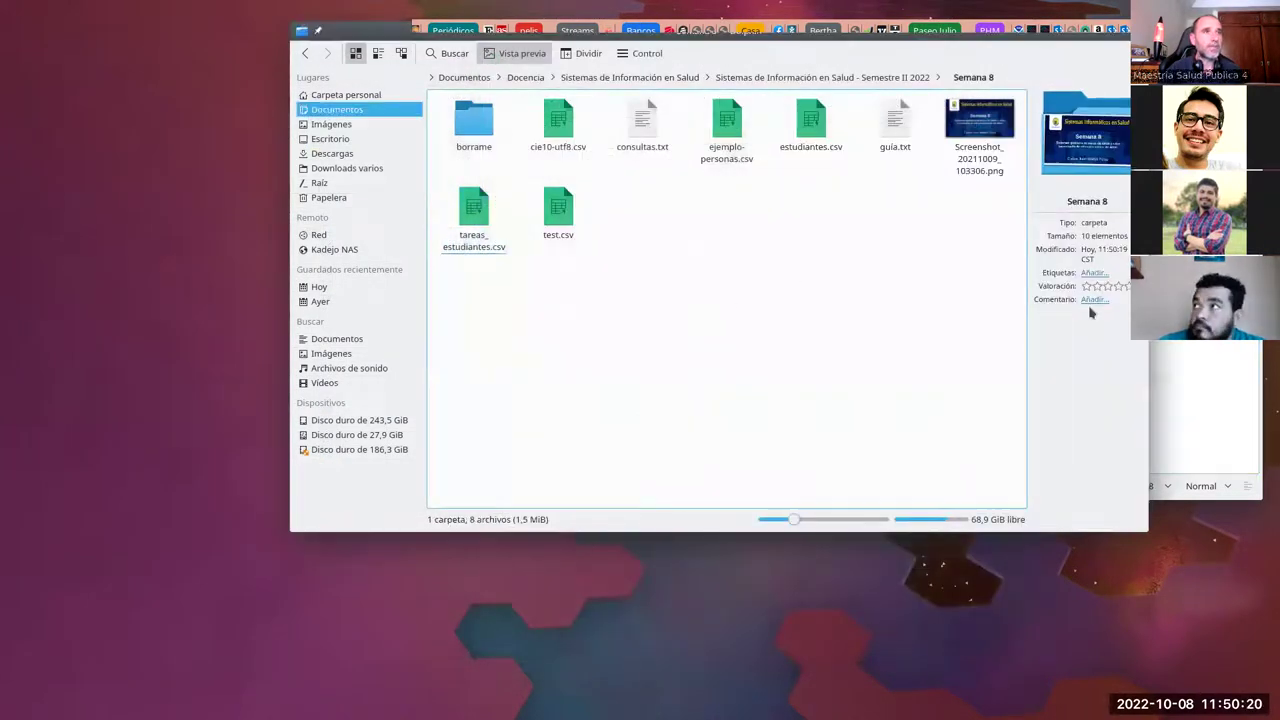
- Open estudiantes.csv from the Semana 8 folder in KWrite and place its window beside tareas_estudiantes.csv
{"action": "left_click_drag", "start_coordinate": [974, 297], "coordinate": [1134, 368]}
{"action": "left_click", "coordinate": [812, 130]}
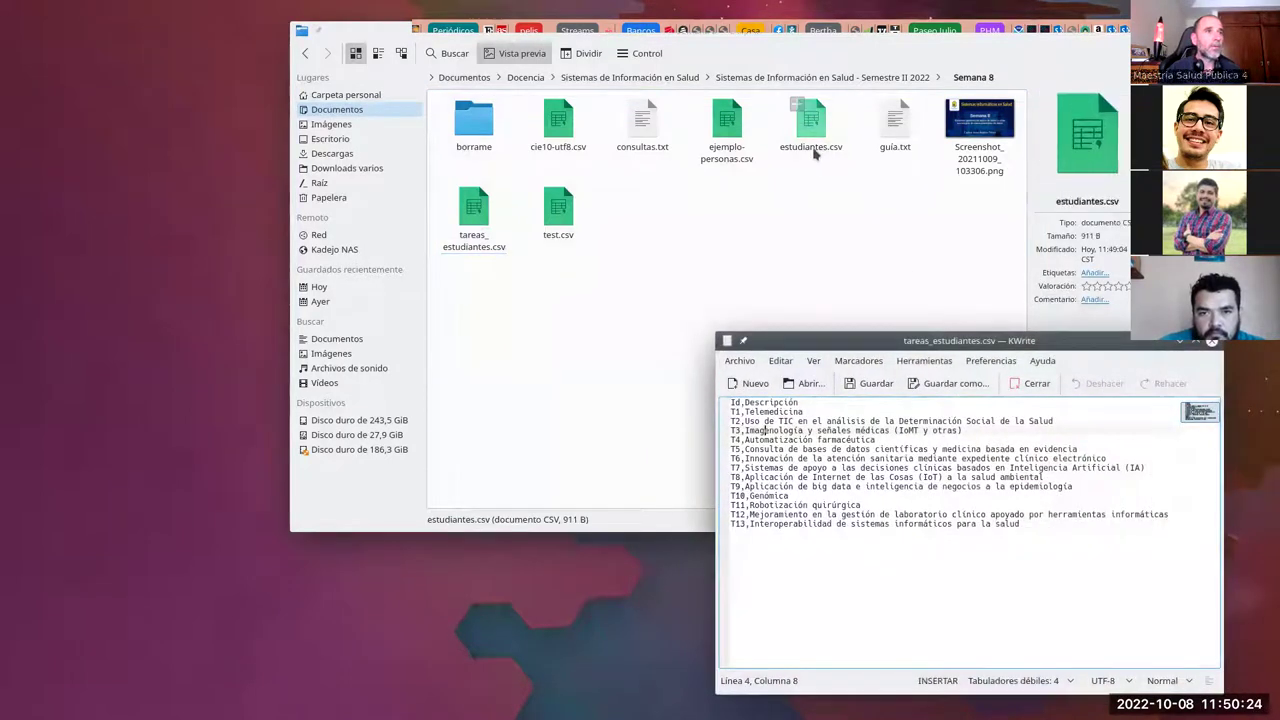
{"action": "right_click", "coordinate": [816, 148]}
{"action": "mouse_move", "coordinate": [884, 176]}
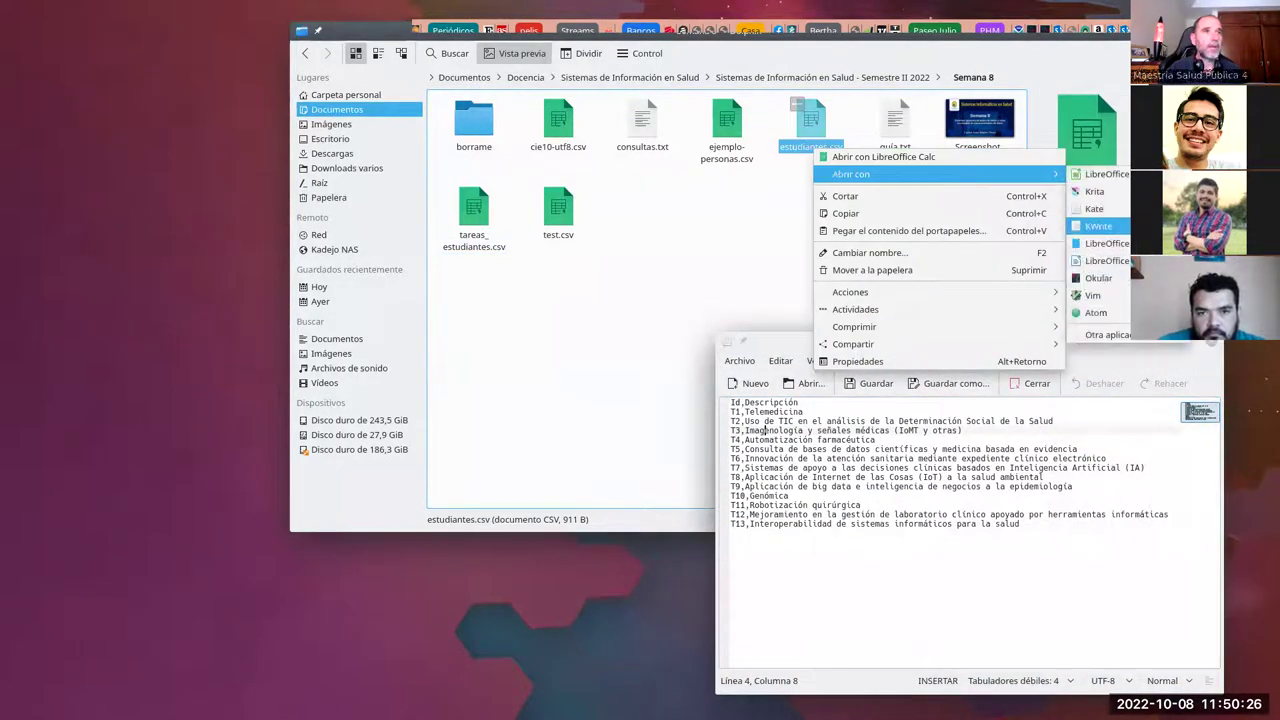
{"action": "left_click", "coordinate": [1098, 226]}
{"action": "left_click_drag", "start_coordinate": [407, 363], "coordinate": [445, 293]}
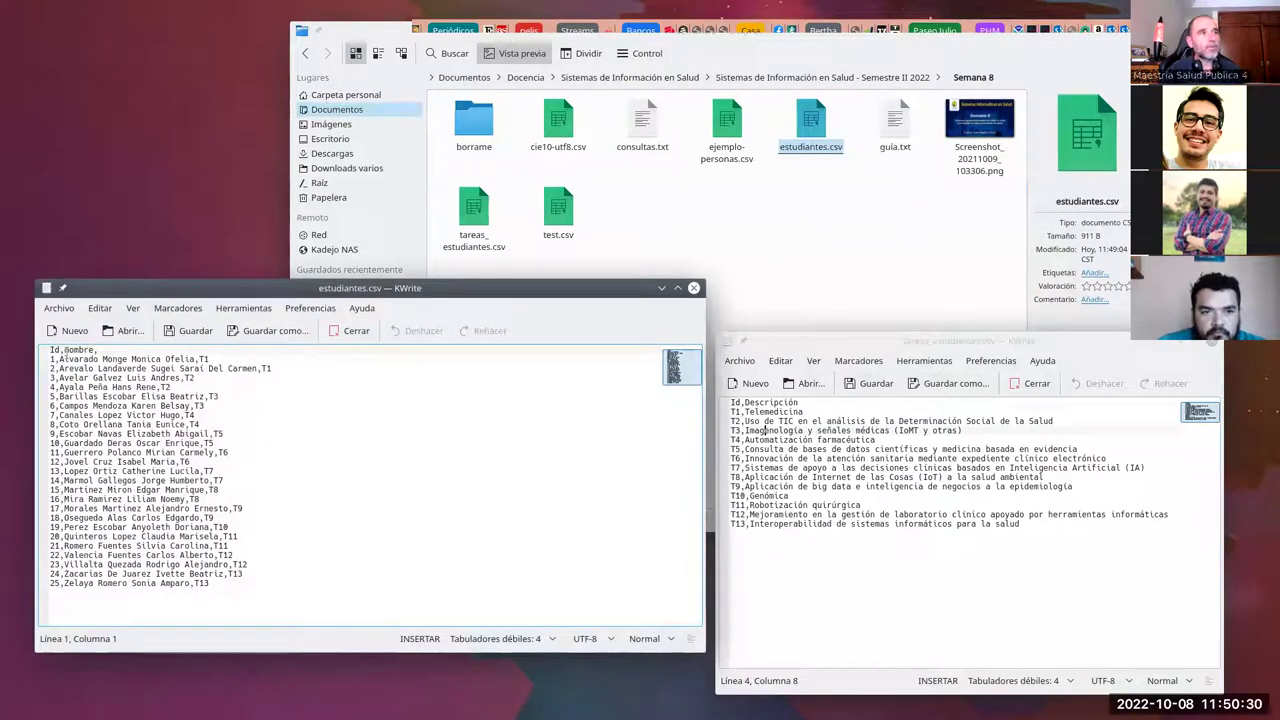
- Add Tarea as the third column name in the header line of estudiantes.csv and save the file
{"action": "left_click", "coordinate": [100, 350]}
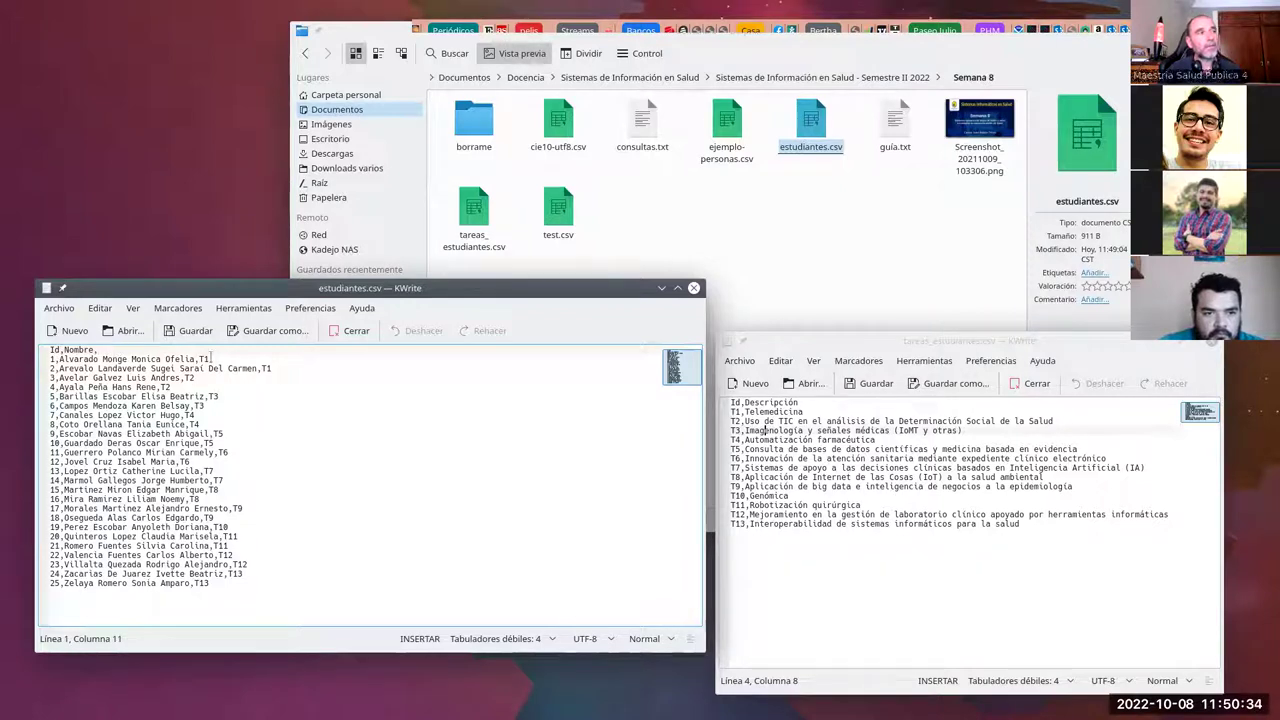
{"action": "type", "text": "Tarea"}
{"action": "left_click", "coordinate": [170, 330]}
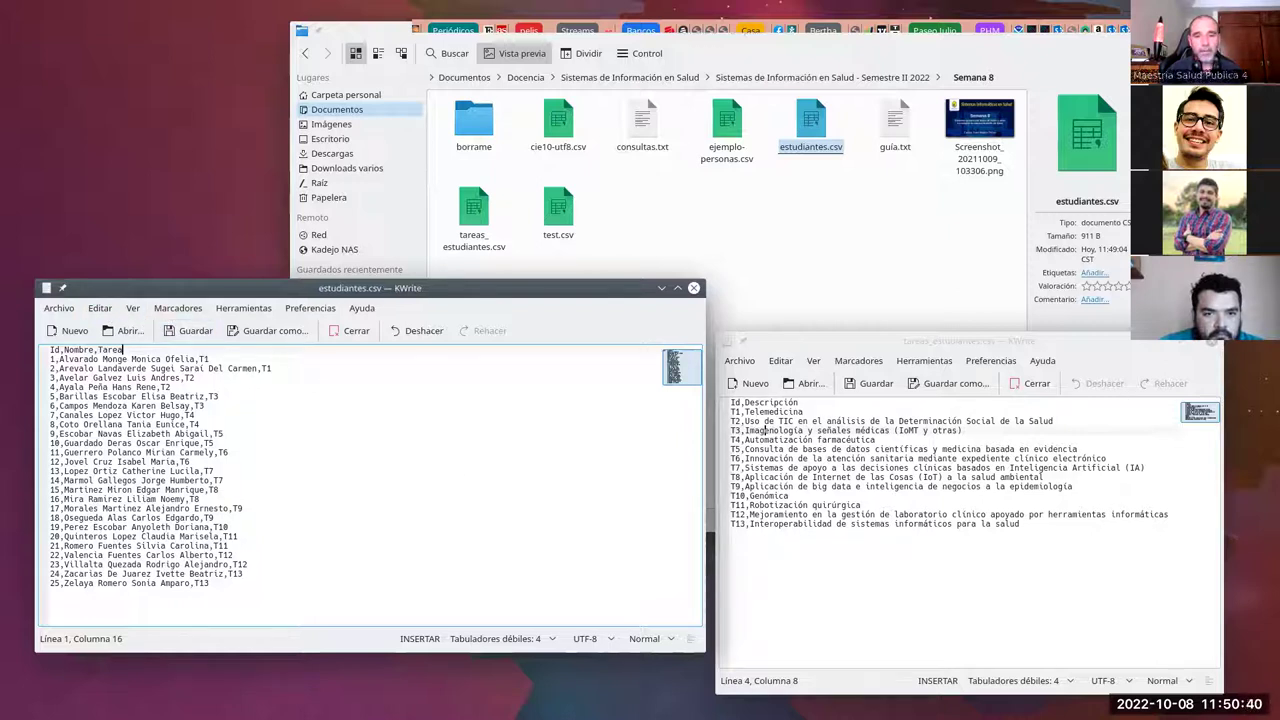
- Switch to the Semana 8 course page in Chrome and follow the web access link for the MariaDB database manager
{"action": "key", "text": "alt+Tab"}
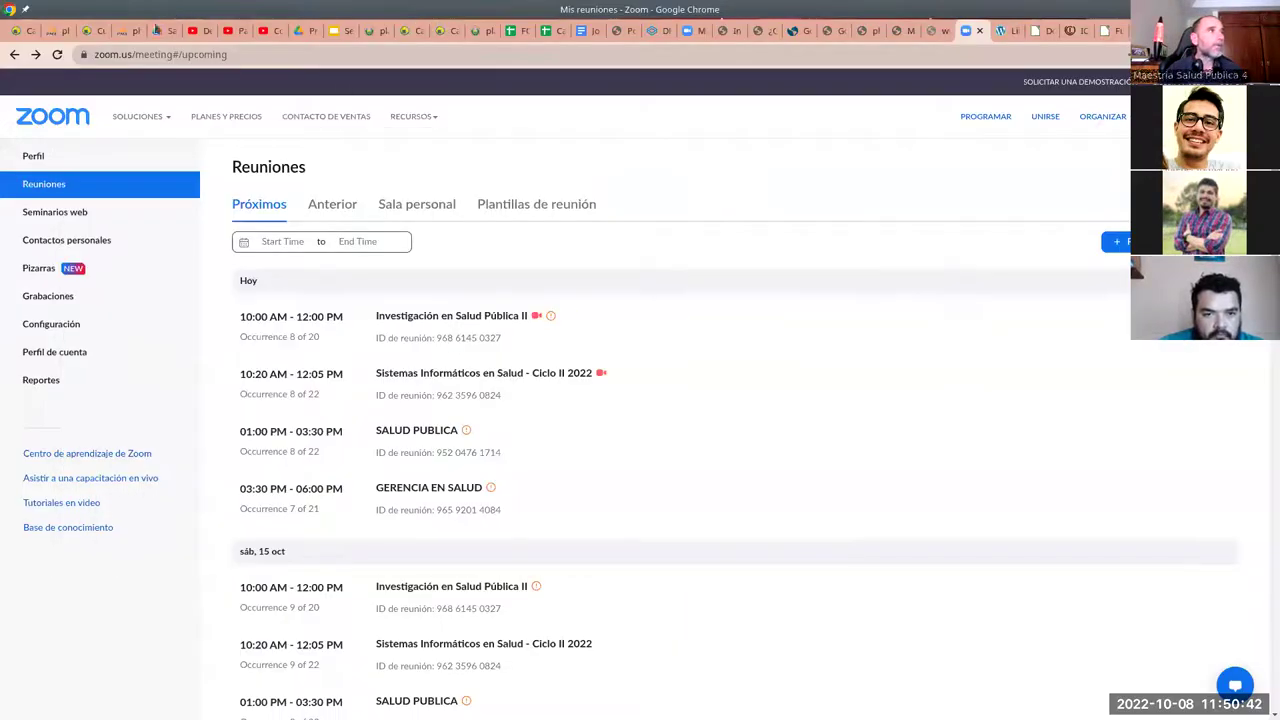
{"action": "left_click", "coordinate": [120, 31]}
{"action": "left_click", "coordinate": [92, 31]}
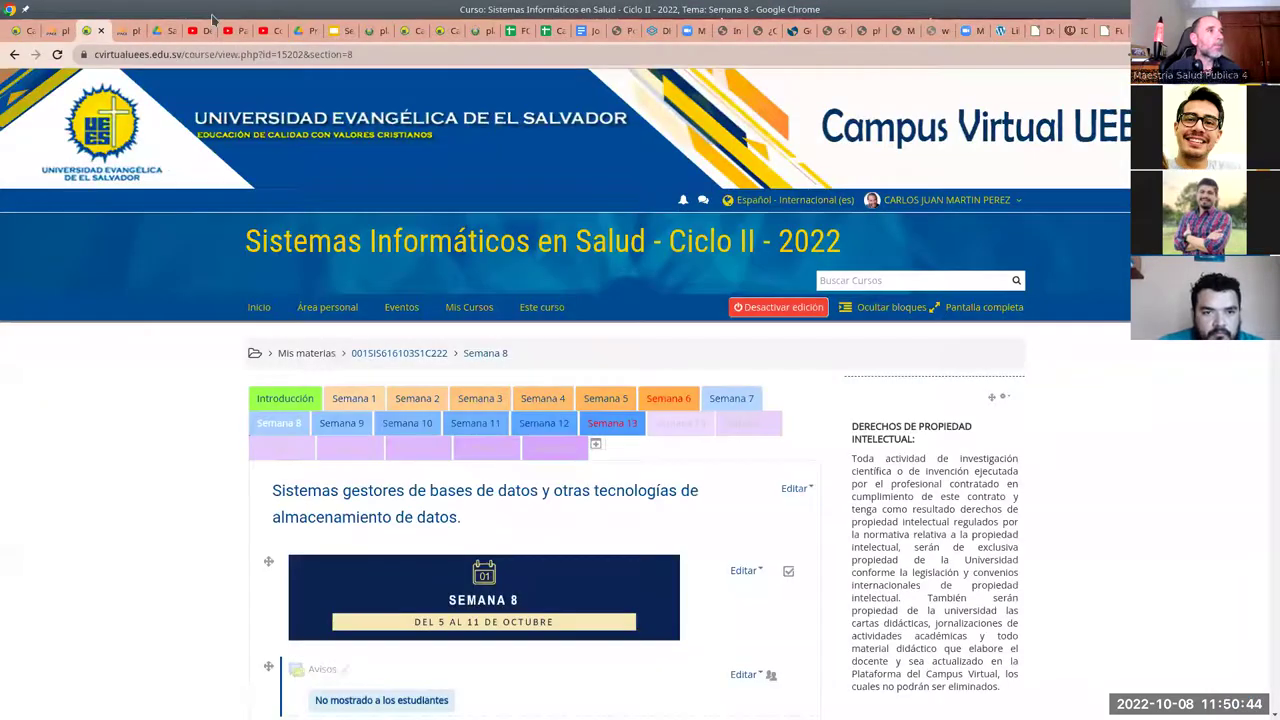
{"action": "scroll", "coordinate": [415, 430], "scroll_direction": "down", "scroll_amount": 7}
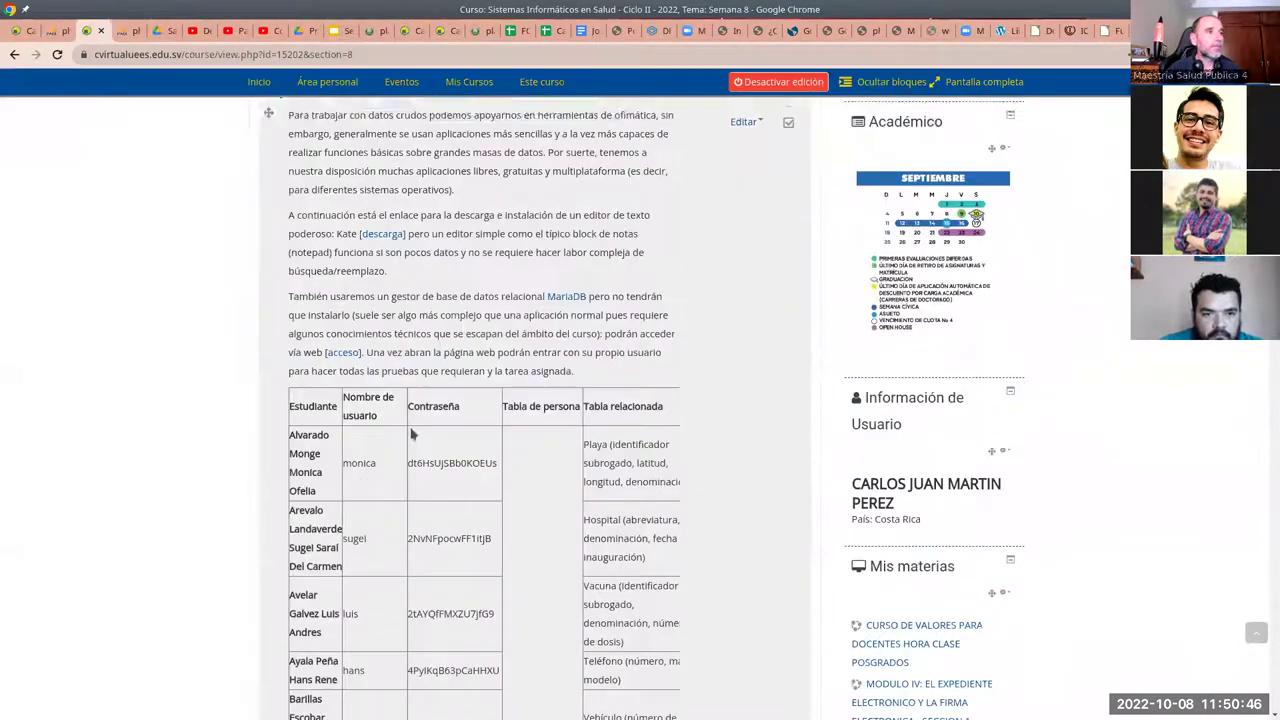
{"action": "scroll", "coordinate": [410, 432], "scroll_direction": "up", "scroll_amount": 1}
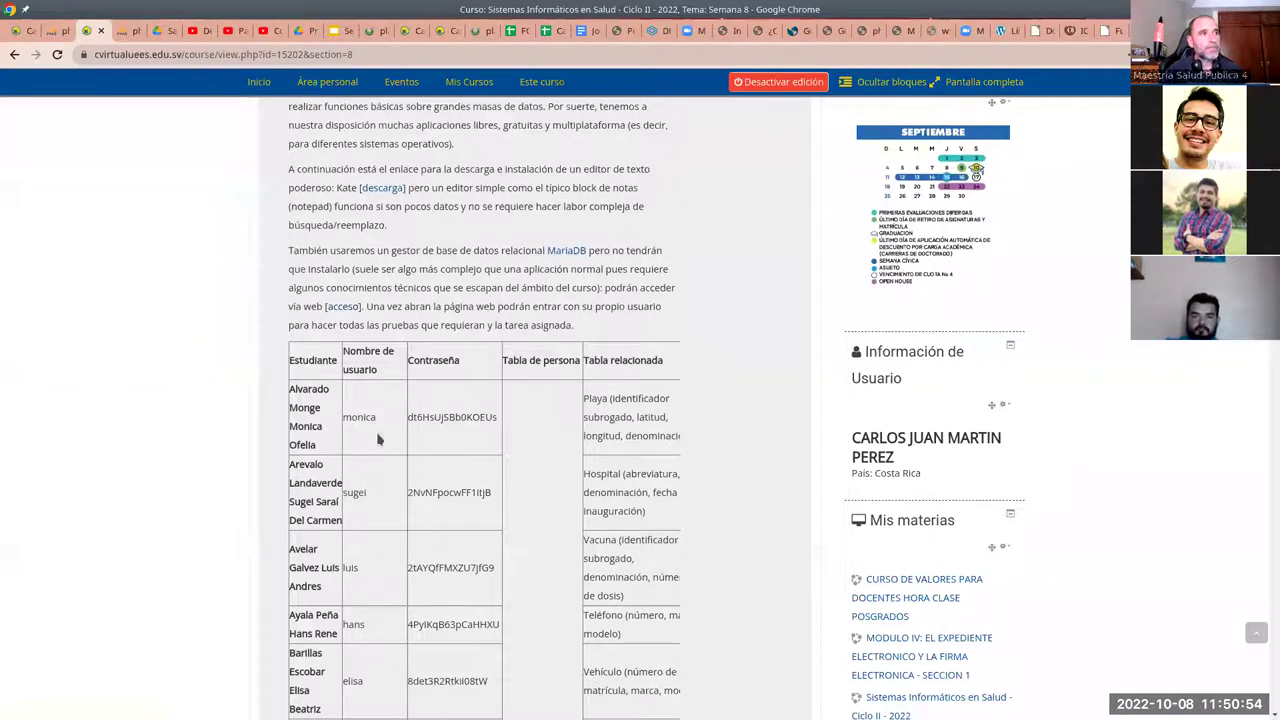
{"action": "scroll", "coordinate": [377, 420], "scroll_direction": "down", "scroll_amount": 1}
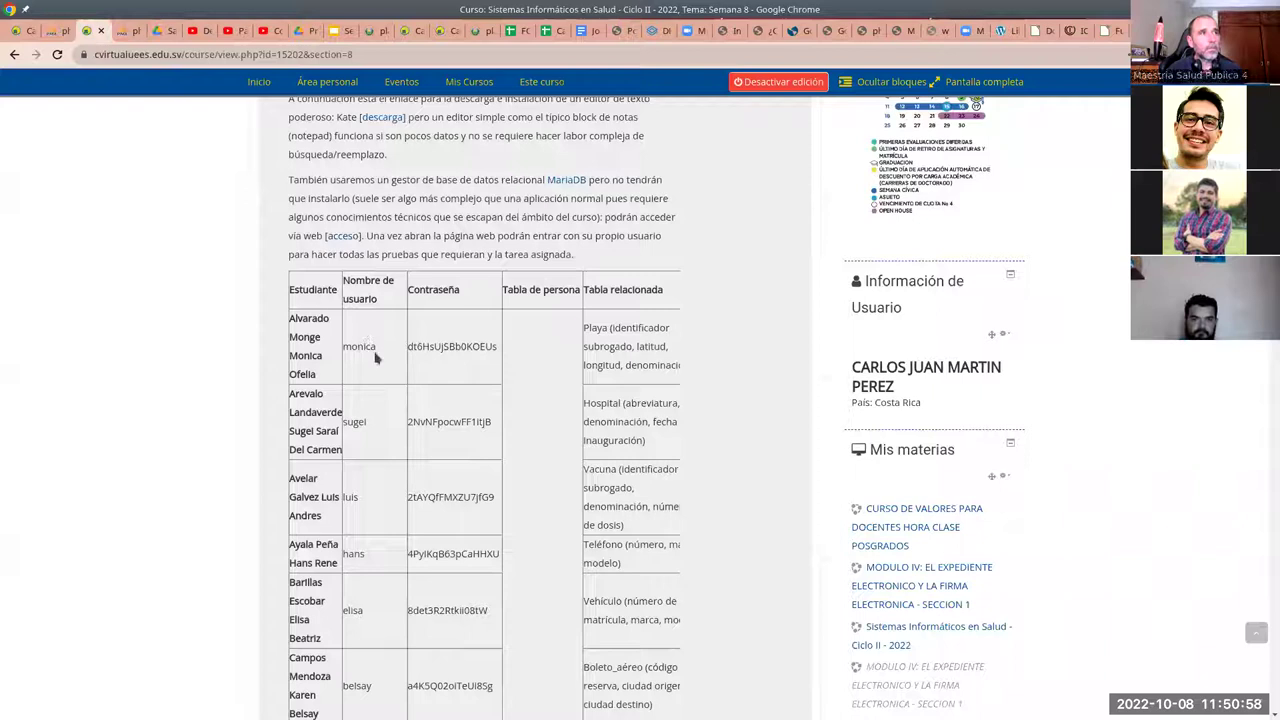
{"action": "left_click", "coordinate": [343, 240]}
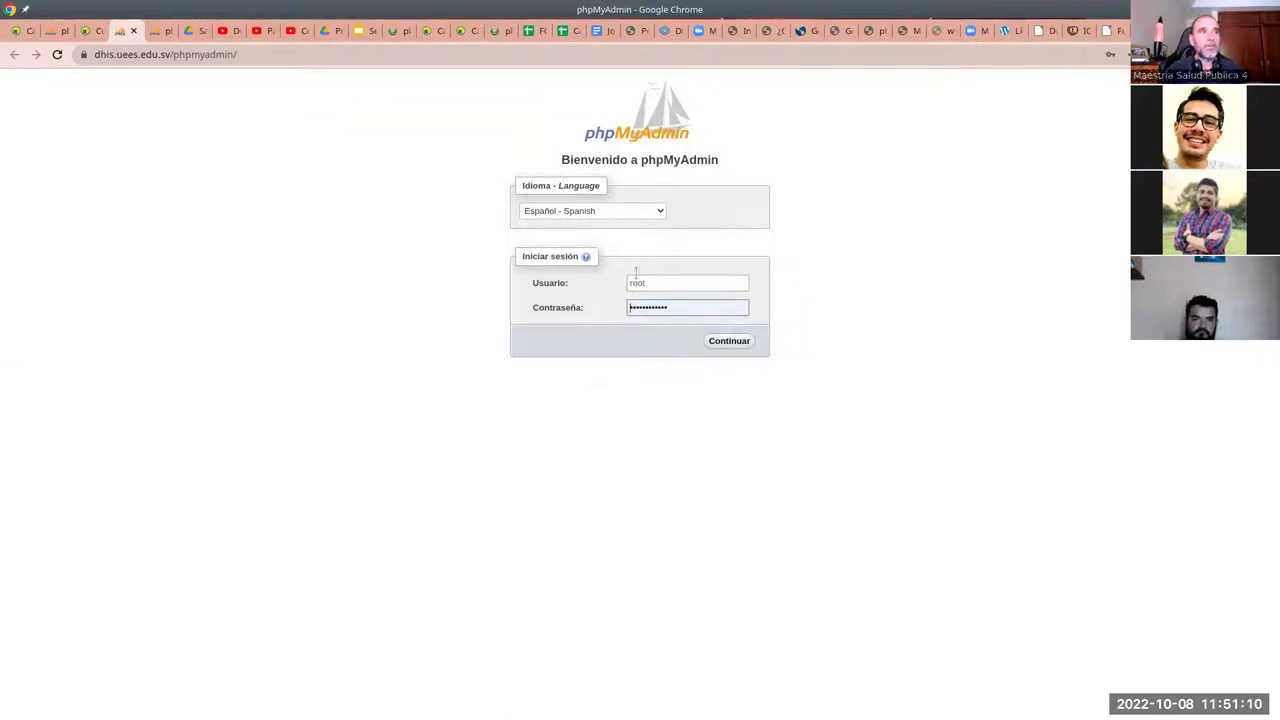
- Sign in to phpMyAdmin with the saved credentials and open the clase database
{"action": "left_click", "coordinate": [729, 341]}
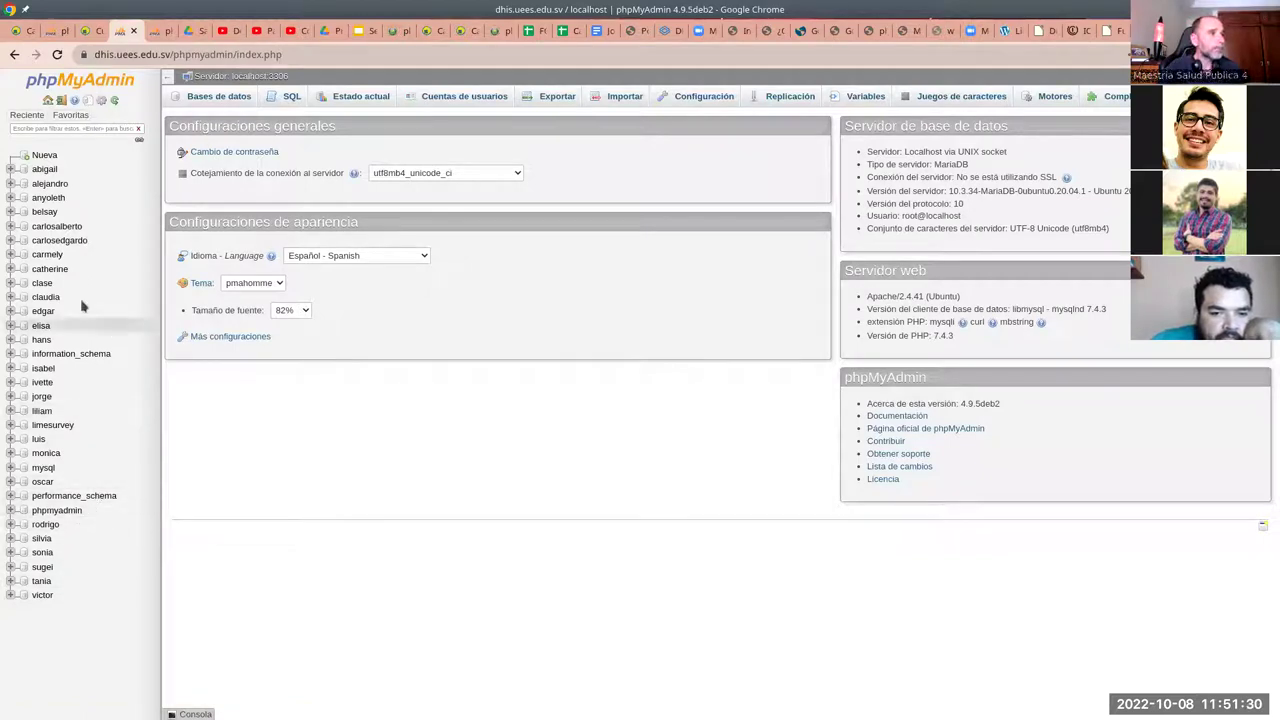
{"action": "left_click", "coordinate": [42, 284]}
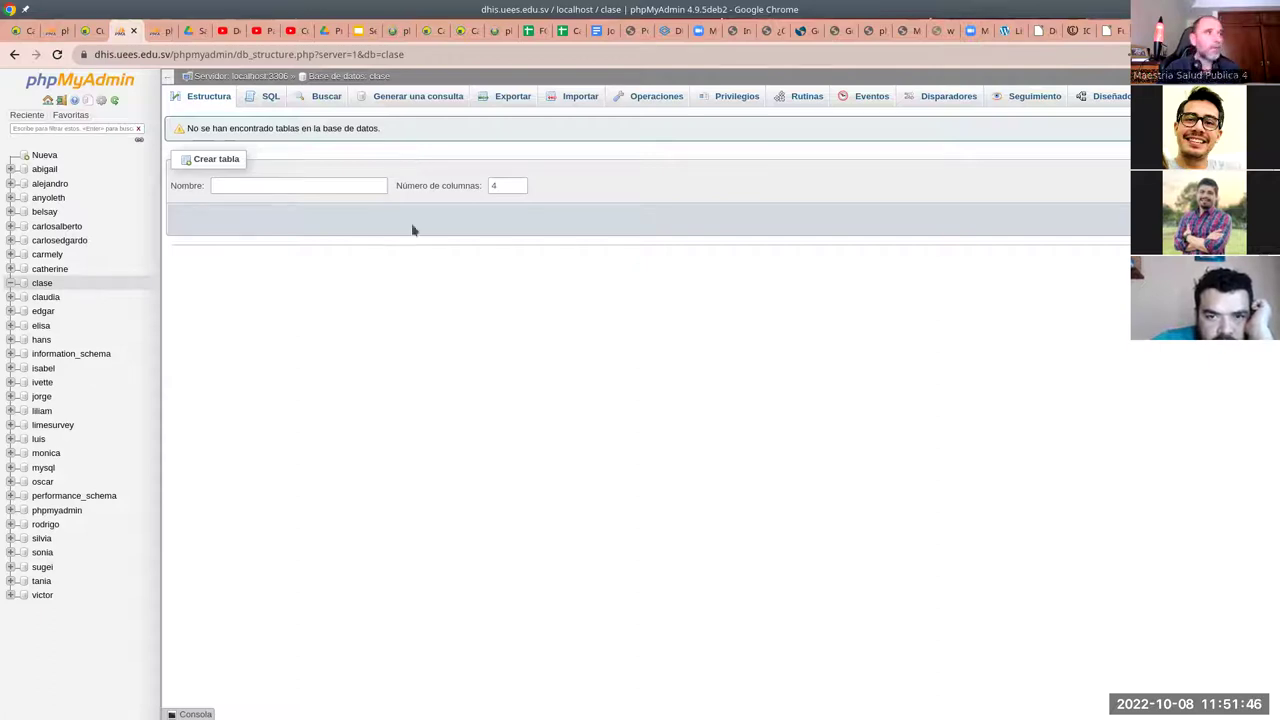
- Create a table named estudiantes with 3 columns in the clase database
{"action": "left_click", "coordinate": [265, 186]}
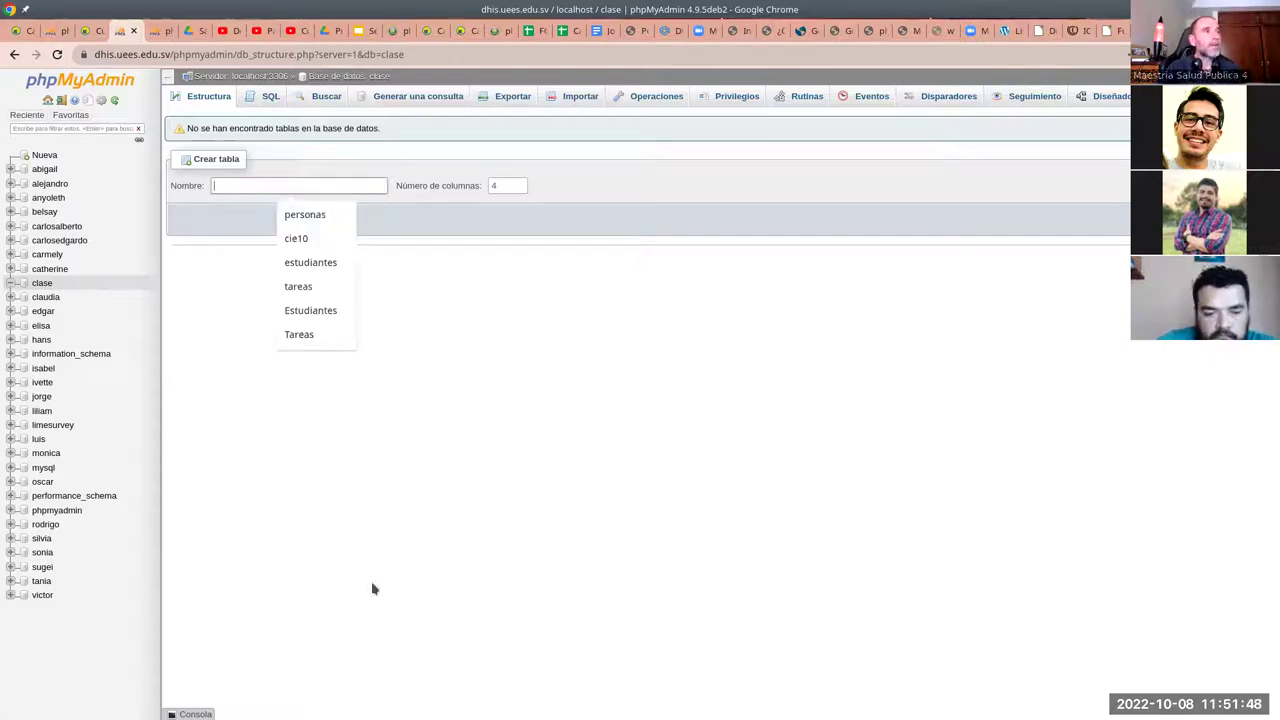
{"action": "left_click", "coordinate": [320, 264]}
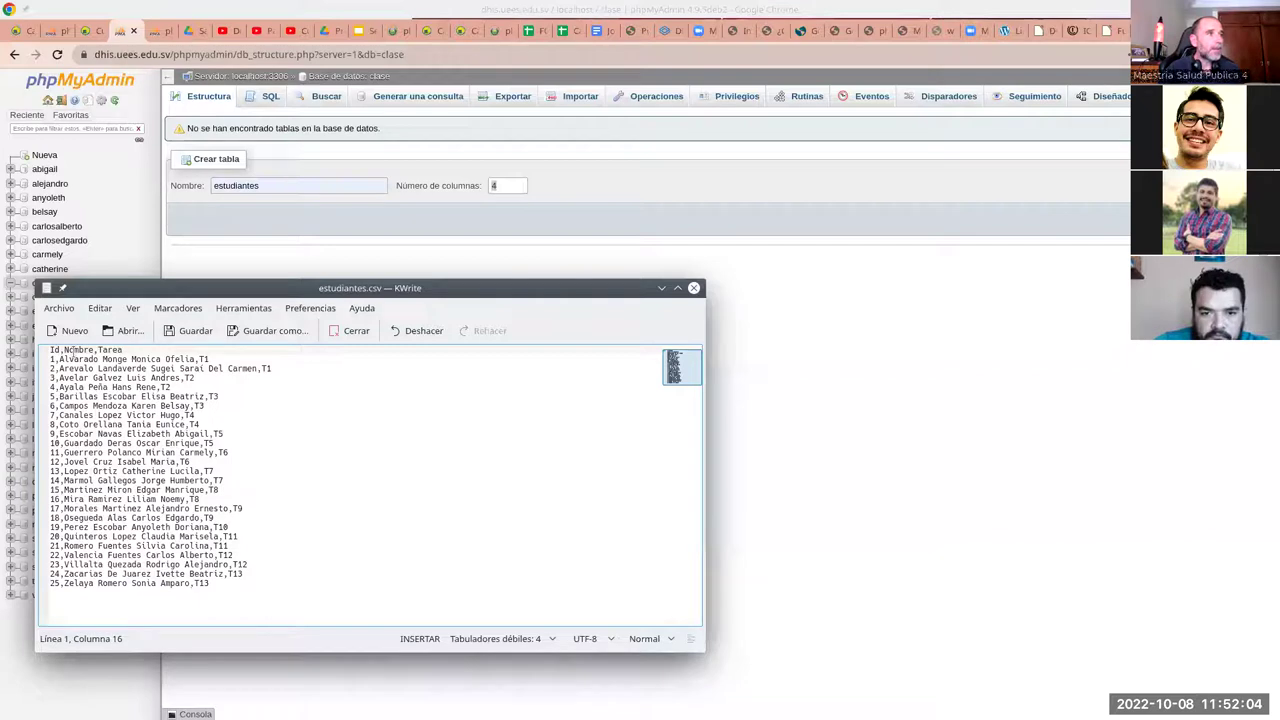
{"action": "left_click", "coordinate": [519, 191]}
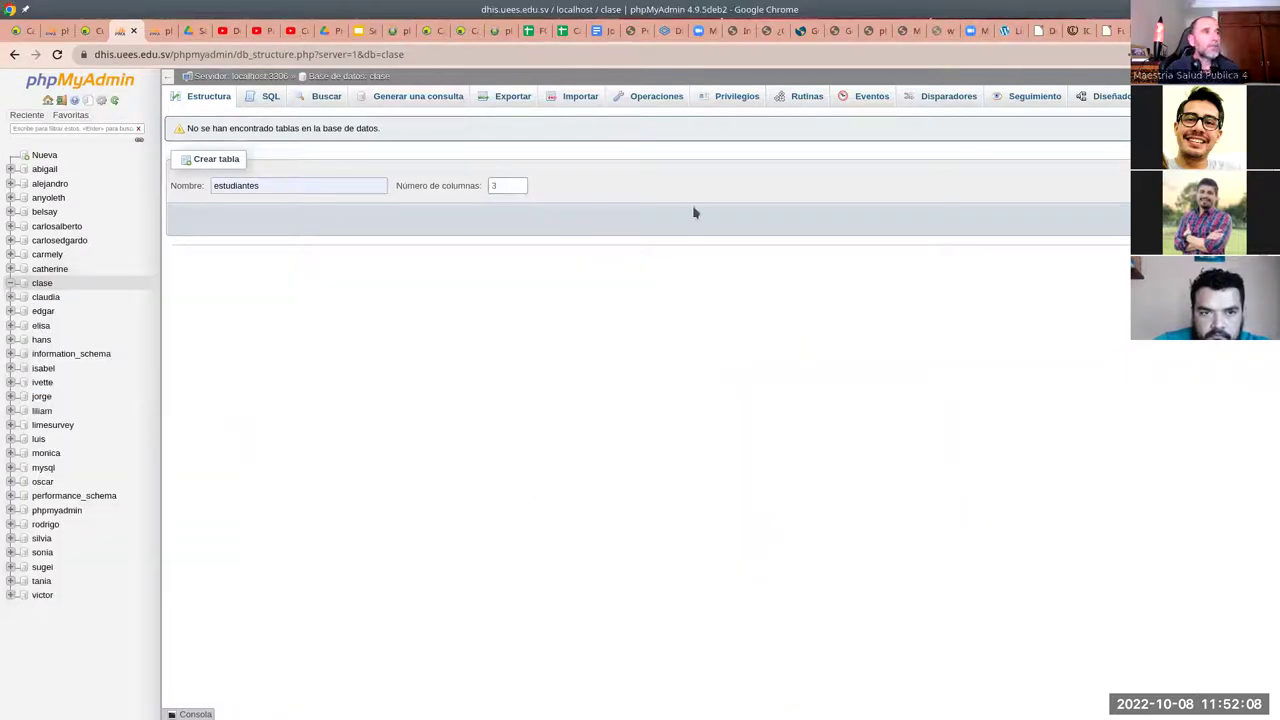
{"action": "key", "text": "Return"}
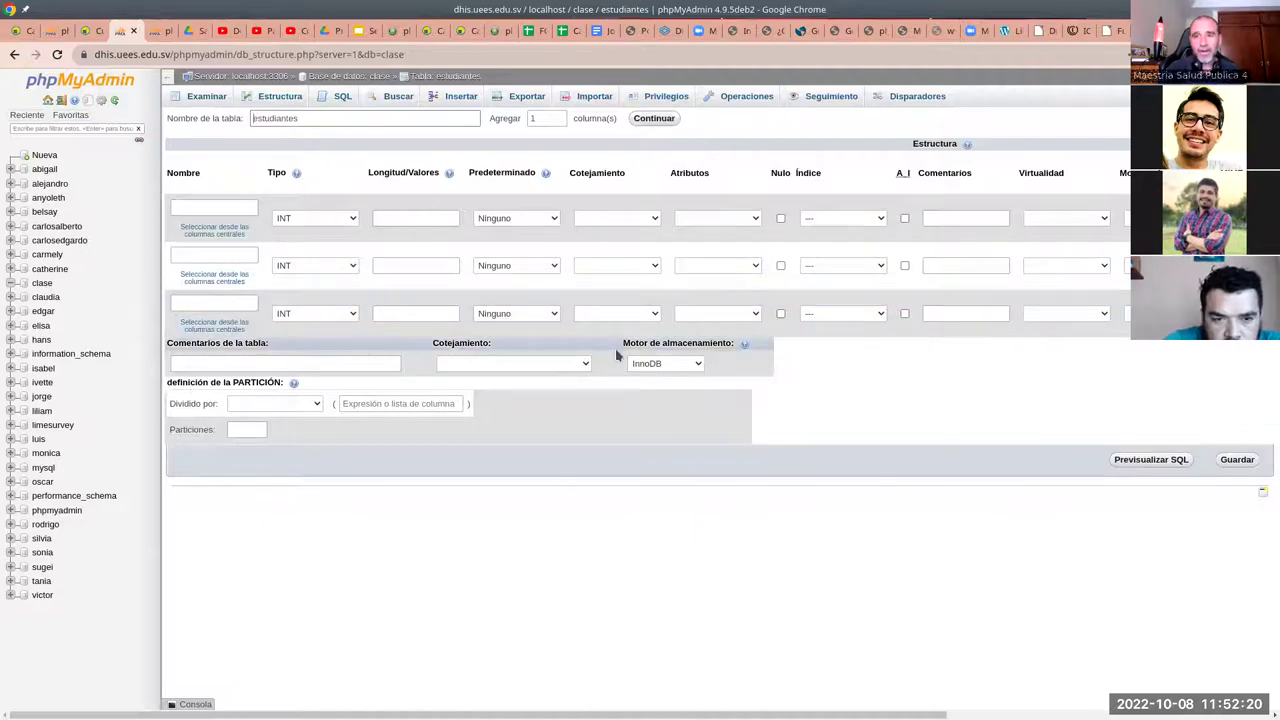
- Name the three columns of the estudiantes table id, nombre and tarea
{"action": "left_click", "coordinate": [221, 208]}
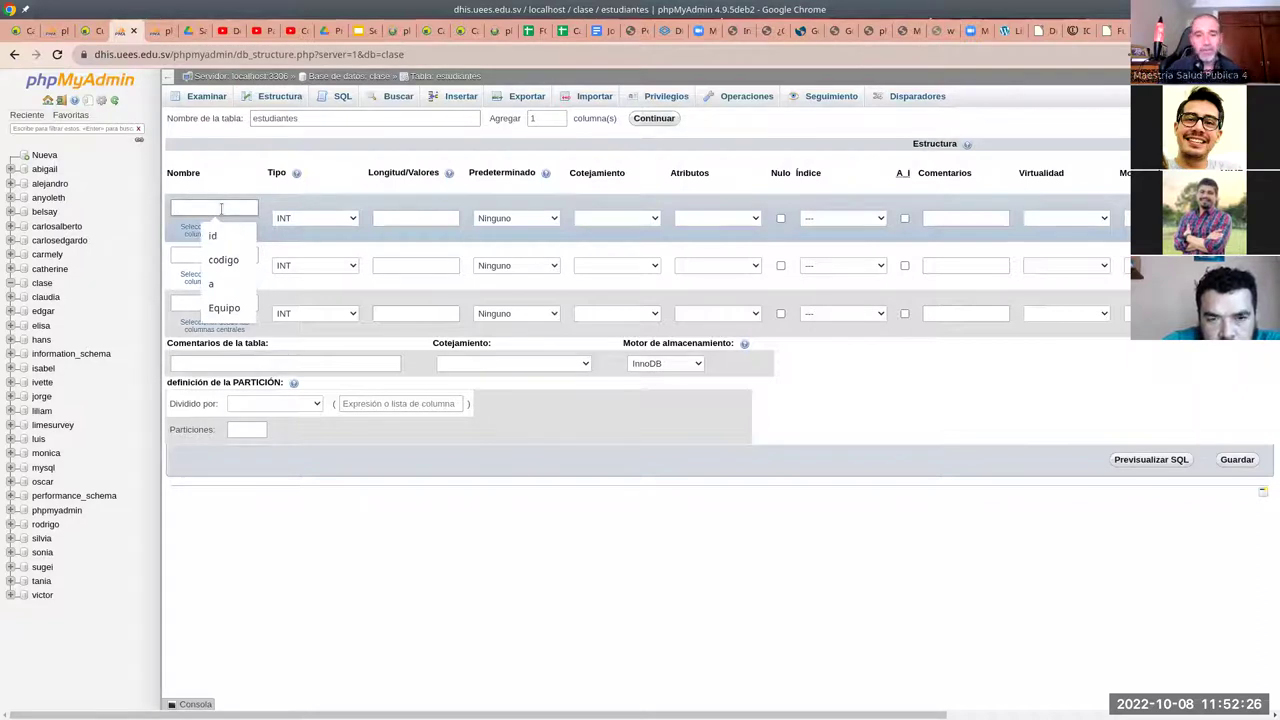
{"action": "left_click", "coordinate": [213, 235]}
{"action": "left_click", "coordinate": [224, 256]}
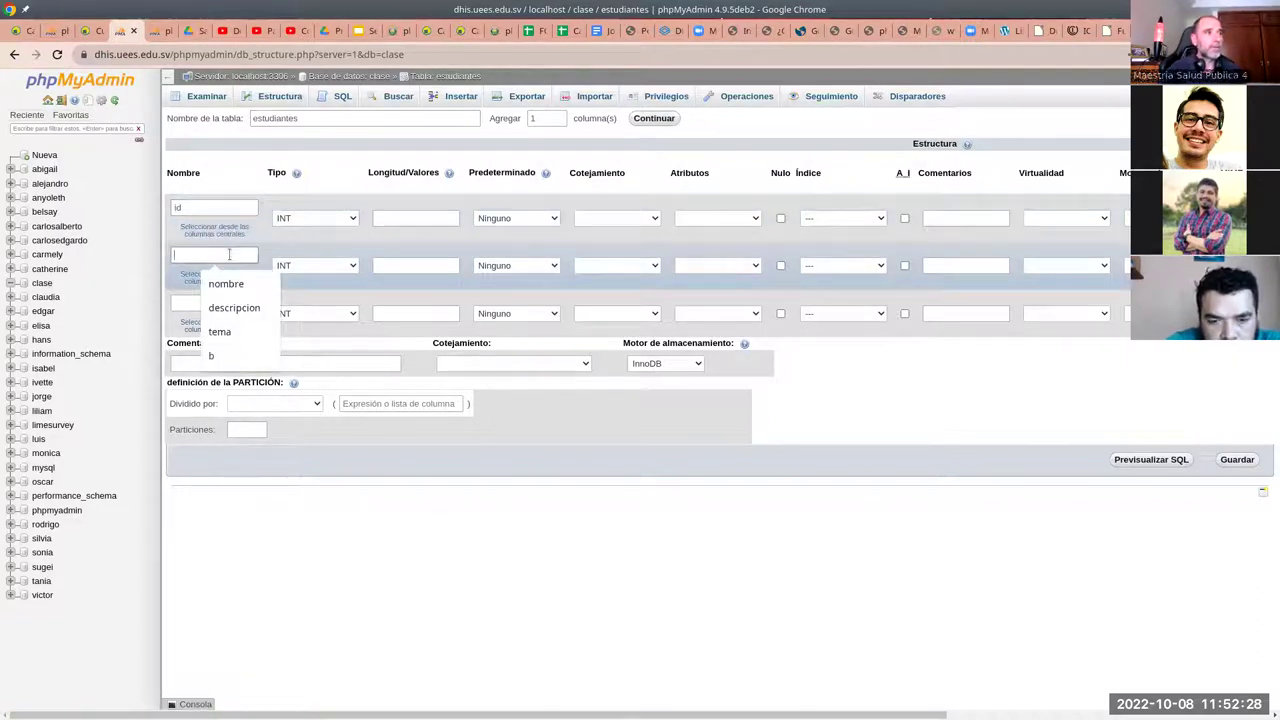
{"action": "left_click", "coordinate": [222, 284]}
{"action": "left_click", "coordinate": [203, 302]}
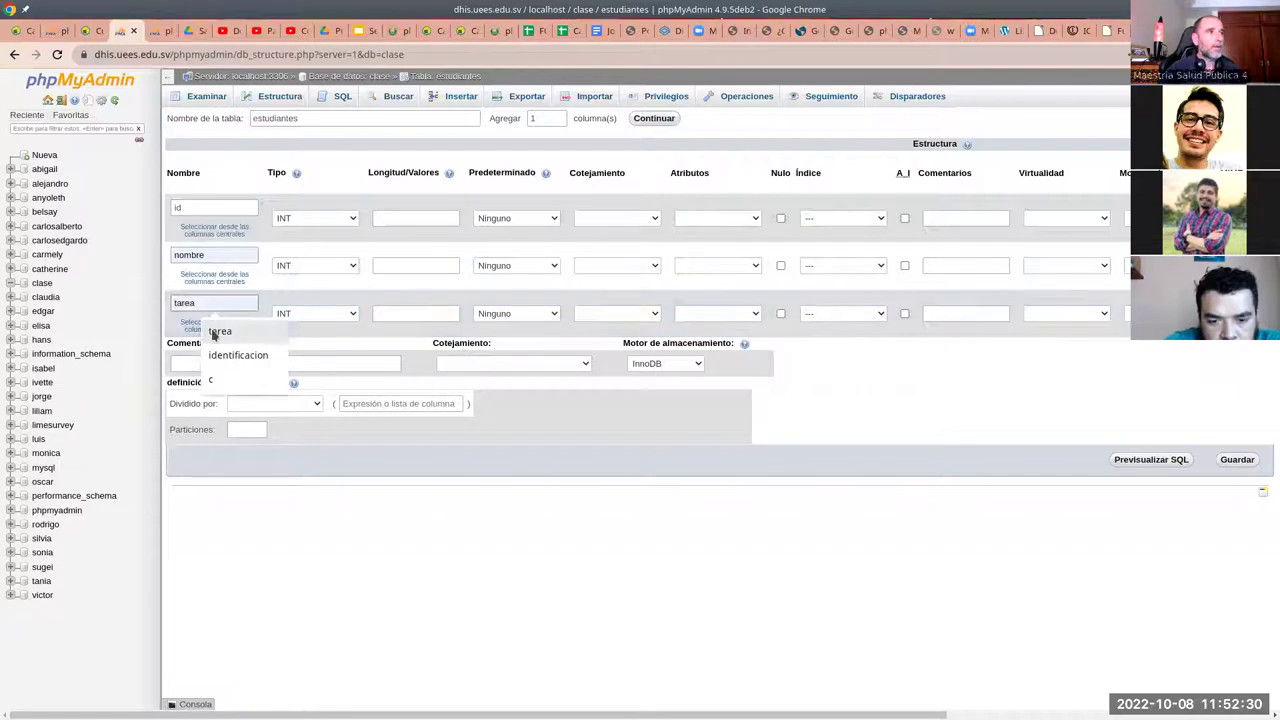
{"action": "left_click", "coordinate": [217, 331]}
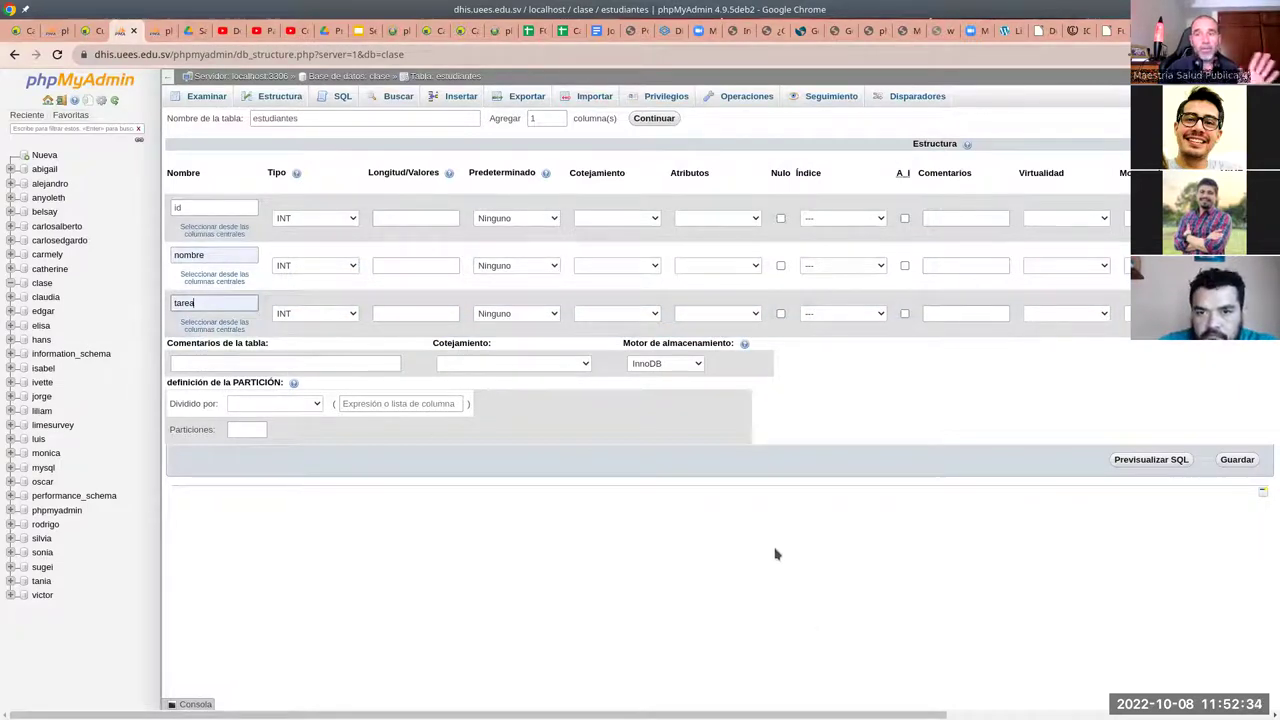
- Examine the Semana 8 course page's table of students with their usernames, passwords and assigned related tables
{"action": "left_click", "coordinate": [88, 32]}
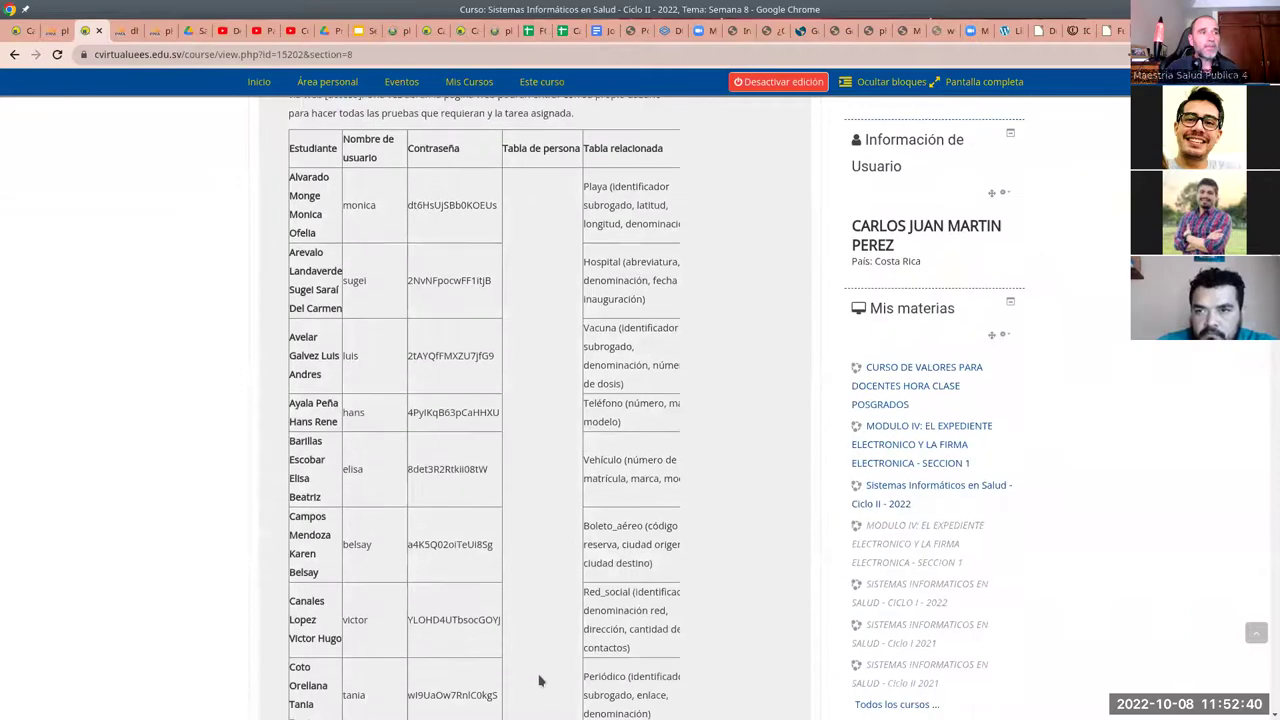
{"action": "scroll", "coordinate": [540, 670], "scroll_direction": "down", "scroll_amount": 2}
{"action": "scroll", "coordinate": [545, 675], "scroll_direction": "up", "scroll_amount": 4}
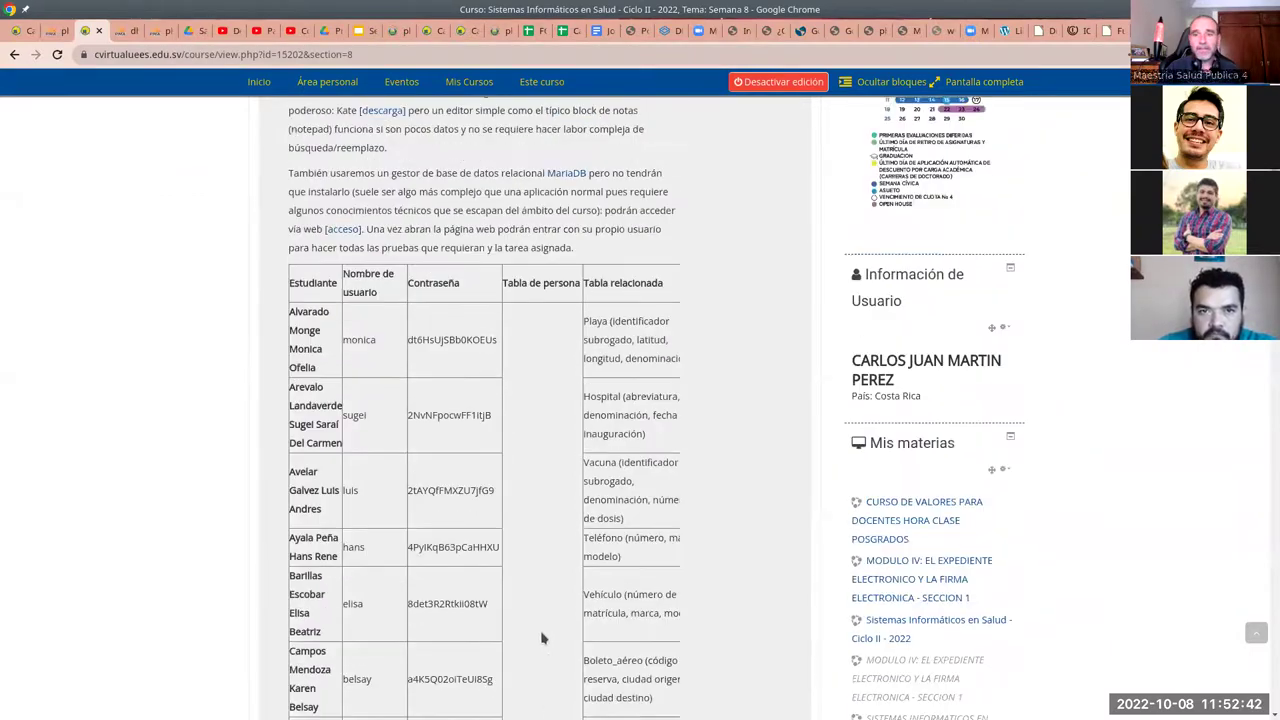
{"action": "scroll", "coordinate": [541, 638], "scroll_direction": "up", "scroll_amount": 1}
{"action": "scroll", "coordinate": [630, 347], "scroll_direction": "down", "scroll_amount": 3}
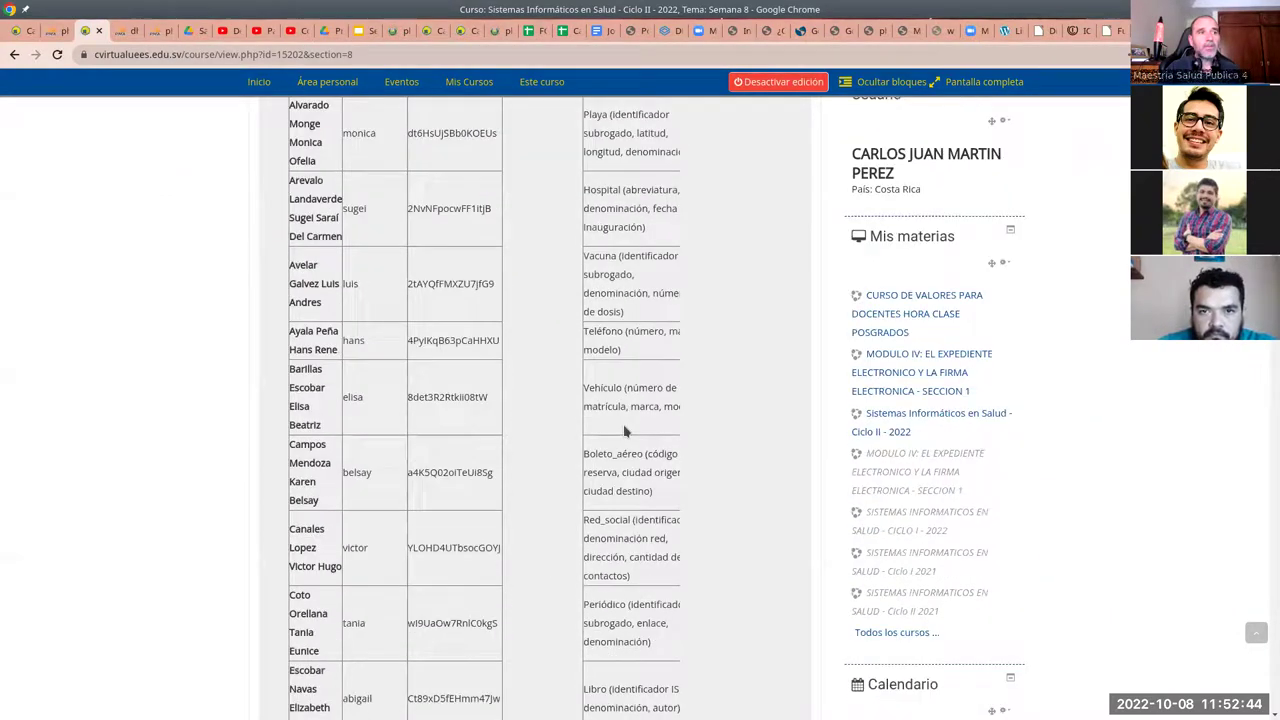
{"action": "scroll", "coordinate": [624, 433], "scroll_direction": "up", "scroll_amount": 2}
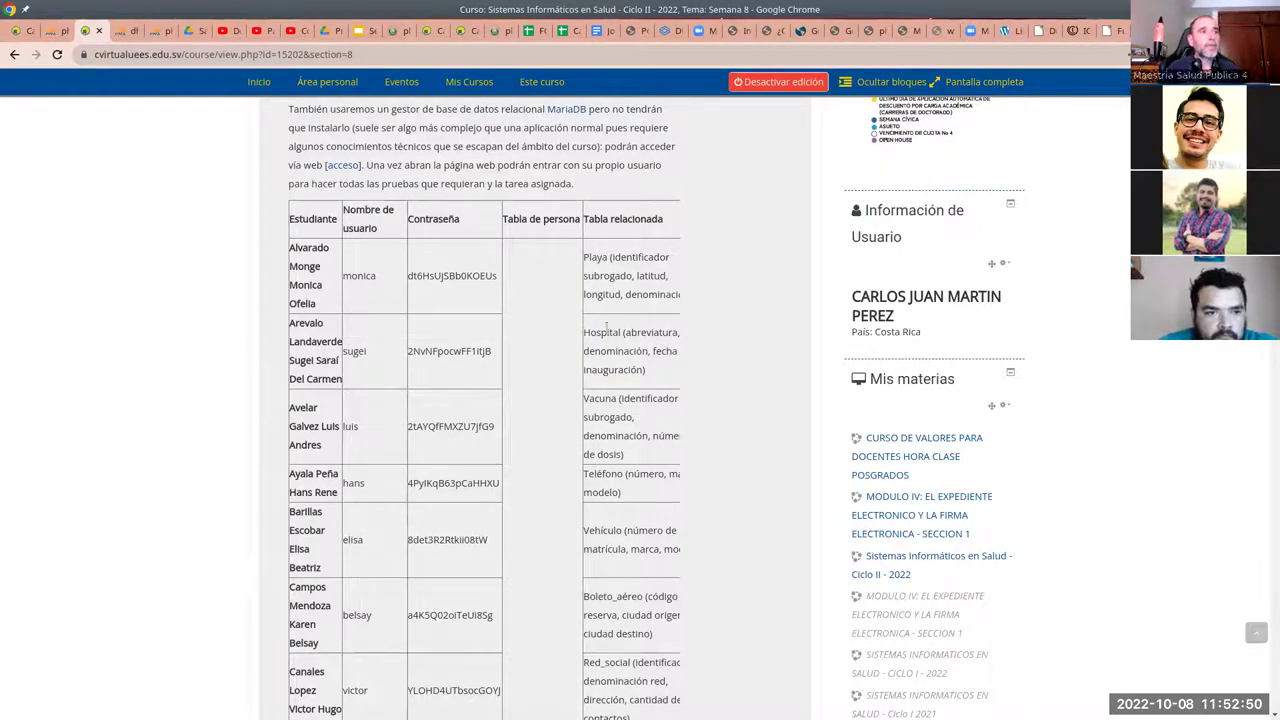
{"action": "scroll", "coordinate": [606, 330], "scroll_direction": "down", "scroll_amount": 2}
{"action": "scroll", "coordinate": [546, 317], "scroll_direction": "up", "scroll_amount": 1}
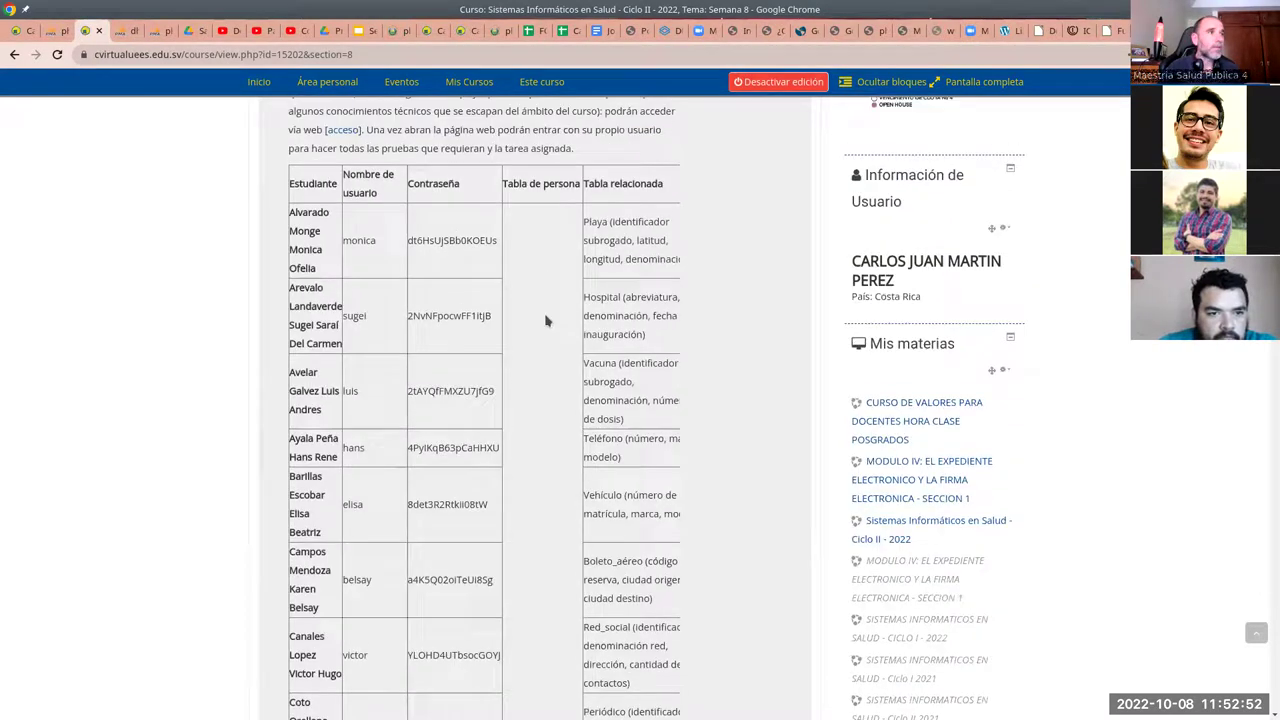
{"action": "scroll", "coordinate": [540, 360], "scroll_direction": "up", "scroll_amount": 1}
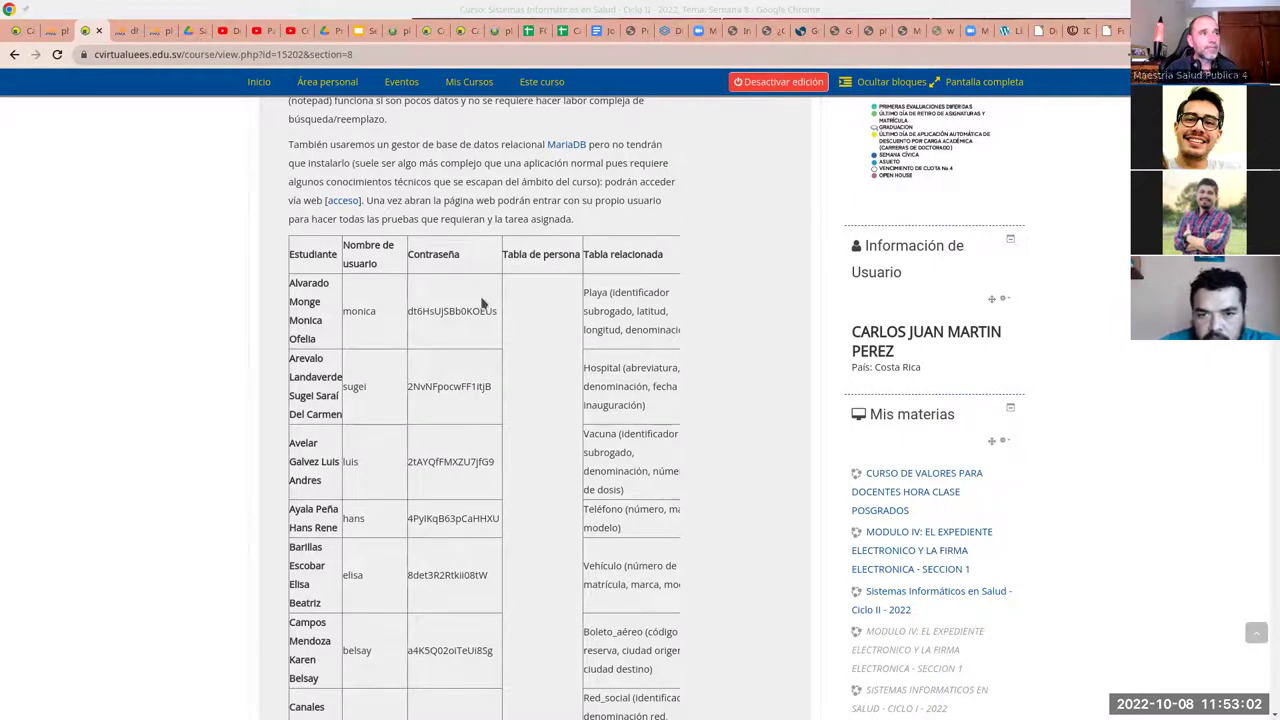
{"action": "scroll", "coordinate": [494, 363], "scroll_direction": "up", "scroll_amount": 3}
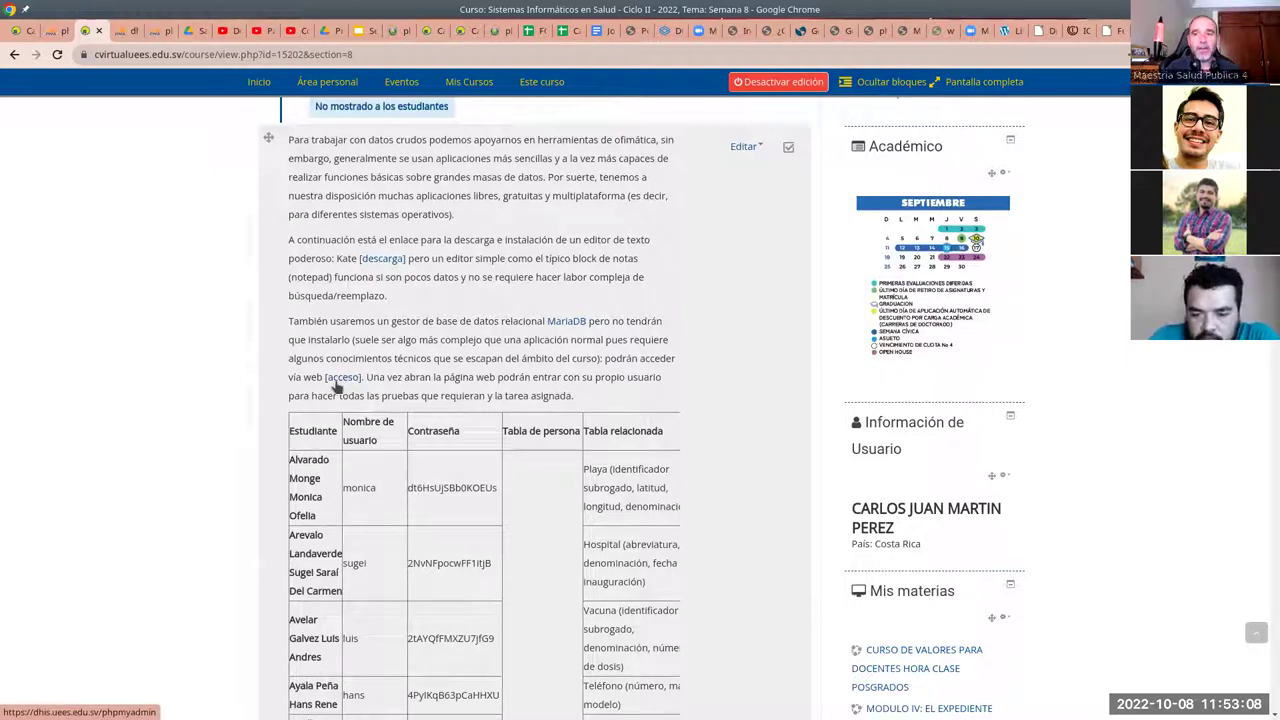
- Open phpMyAdmin in a separate tab from the course page's web access link and log out of the session
{"action": "middle_click", "coordinate": [341, 385]}
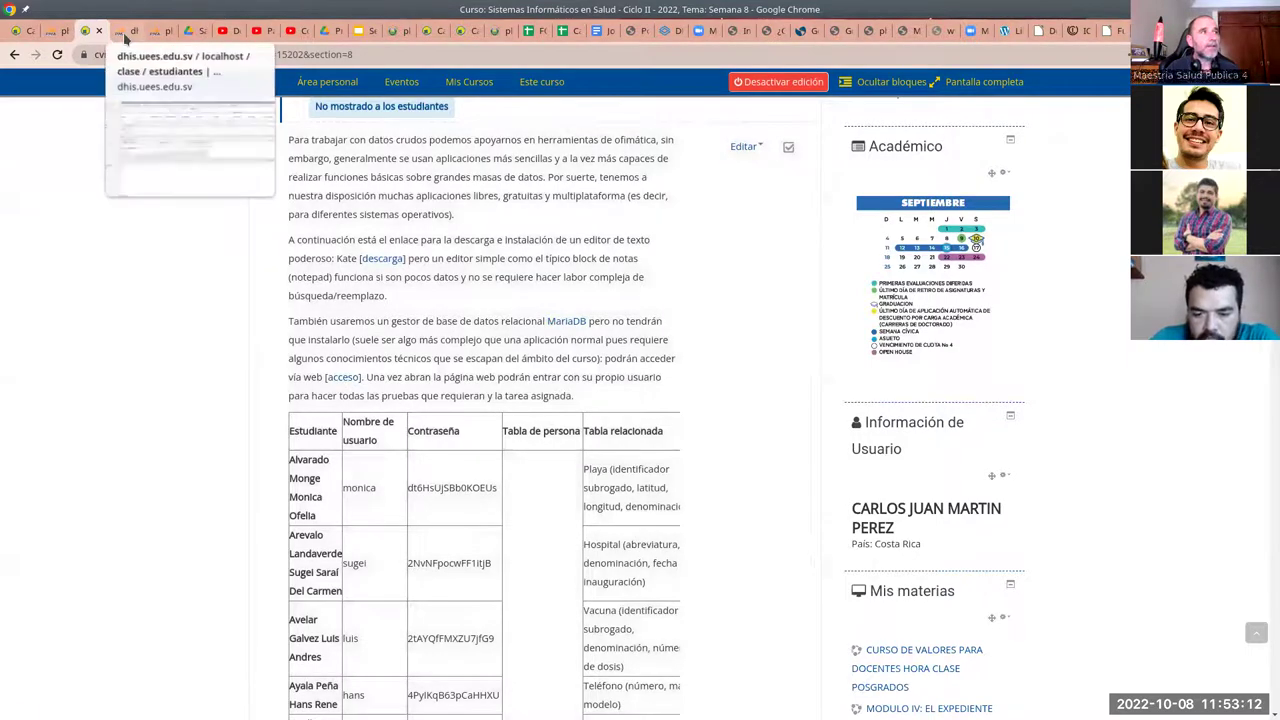
{"action": "left_click", "coordinate": [125, 32]}
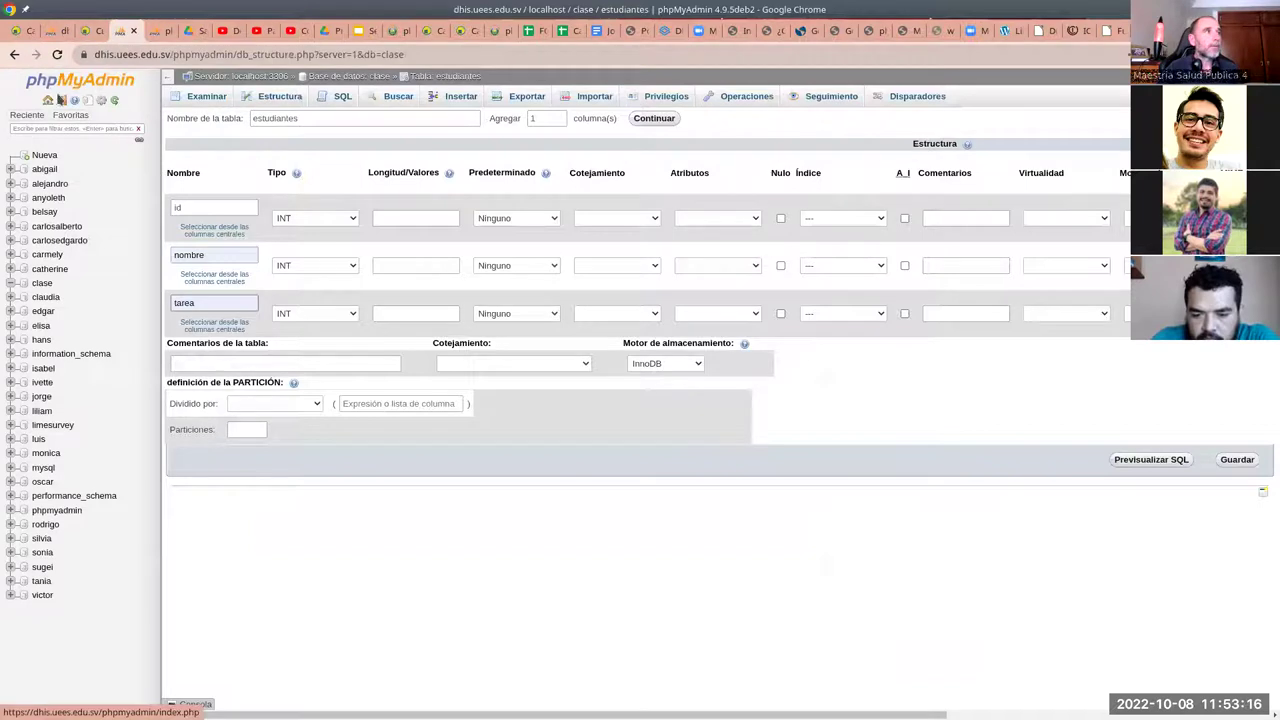
{"action": "left_click", "coordinate": [84, 32]}
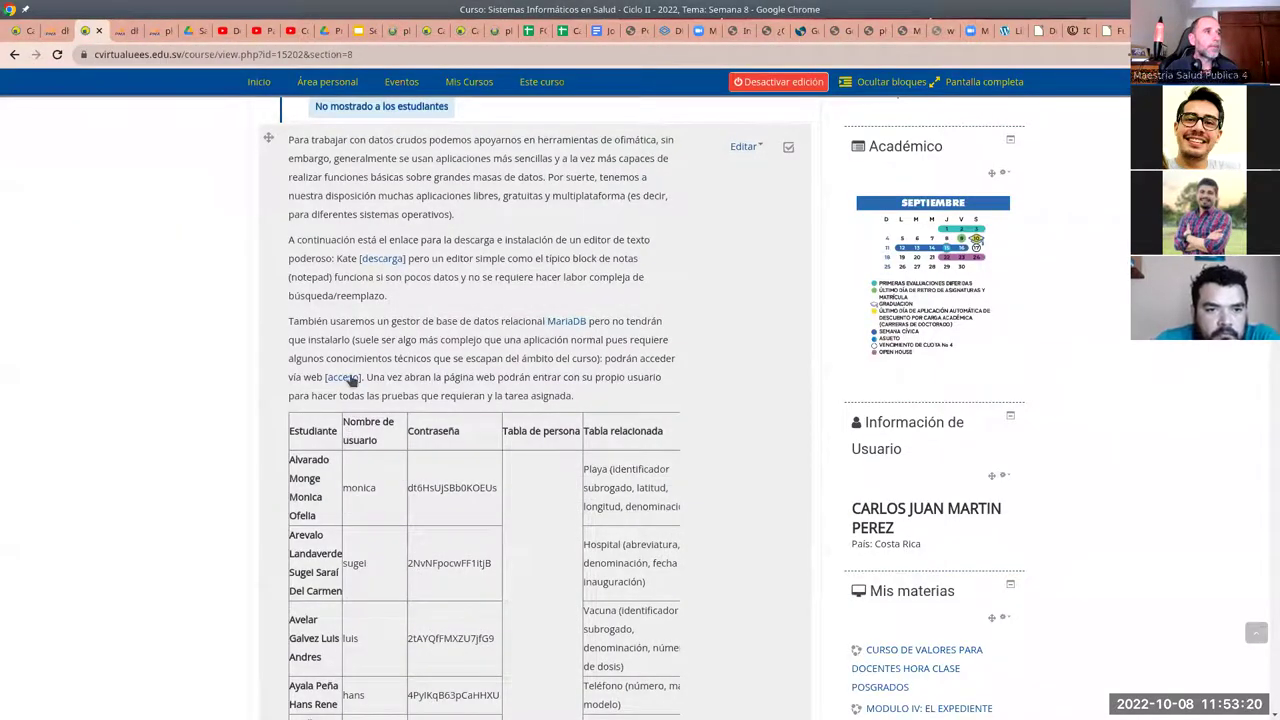
{"action": "left_click", "coordinate": [349, 378]}
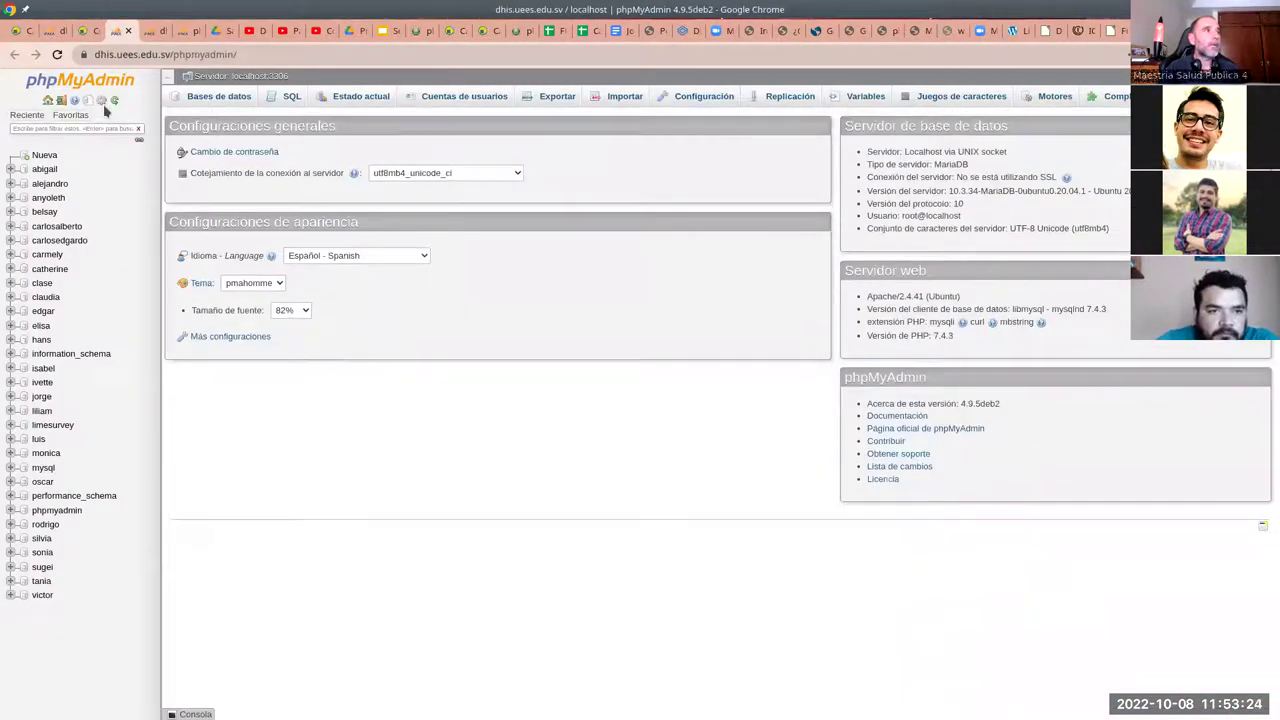
{"action": "left_click", "coordinate": [62, 102]}
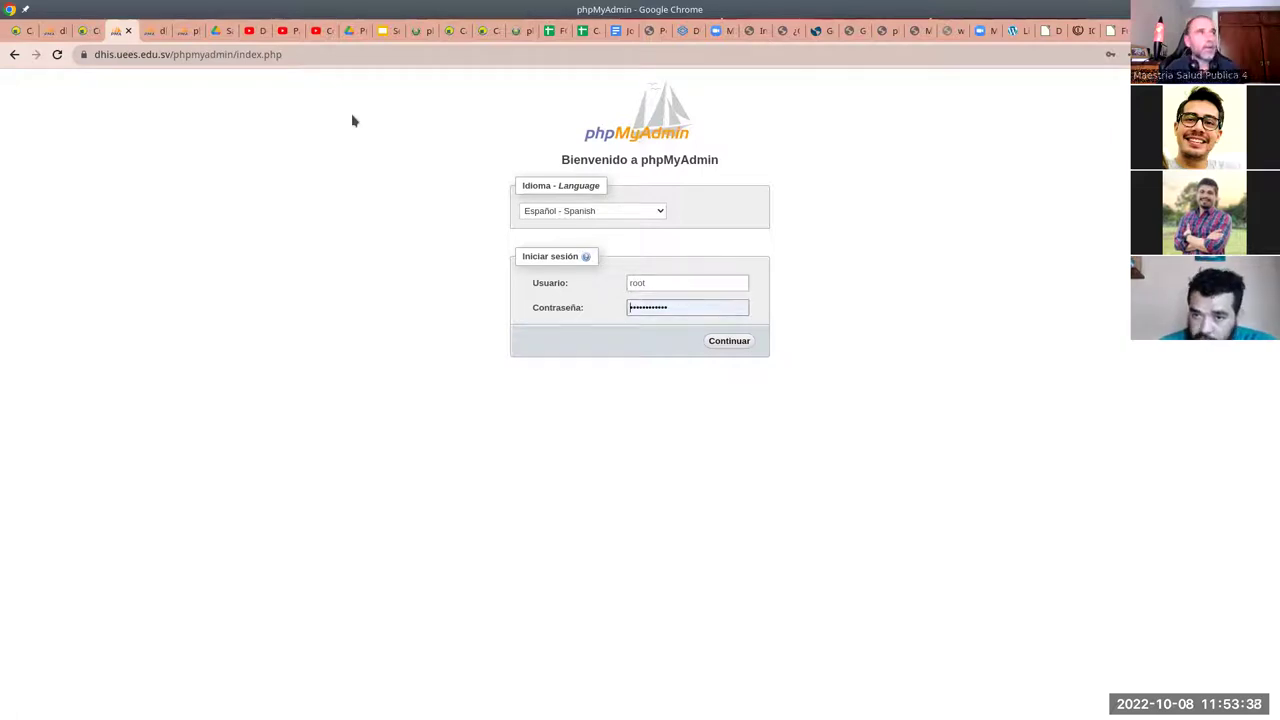
- Look up a student's username and password in the credentials table on the Semana 8 course page
{"action": "left_click", "coordinate": [88, 30]}
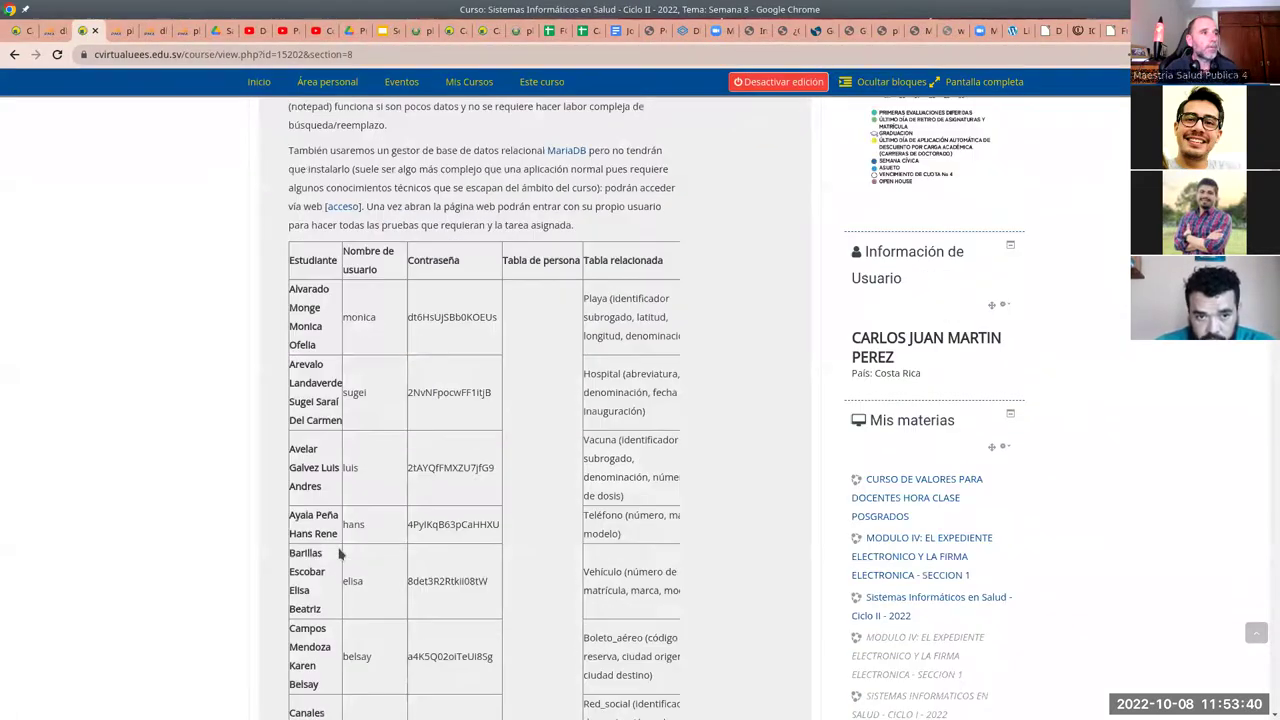
{"action": "scroll", "coordinate": [380, 568], "scroll_direction": "down", "scroll_amount": 4}
{"action": "double_click", "coordinate": [354, 553]}
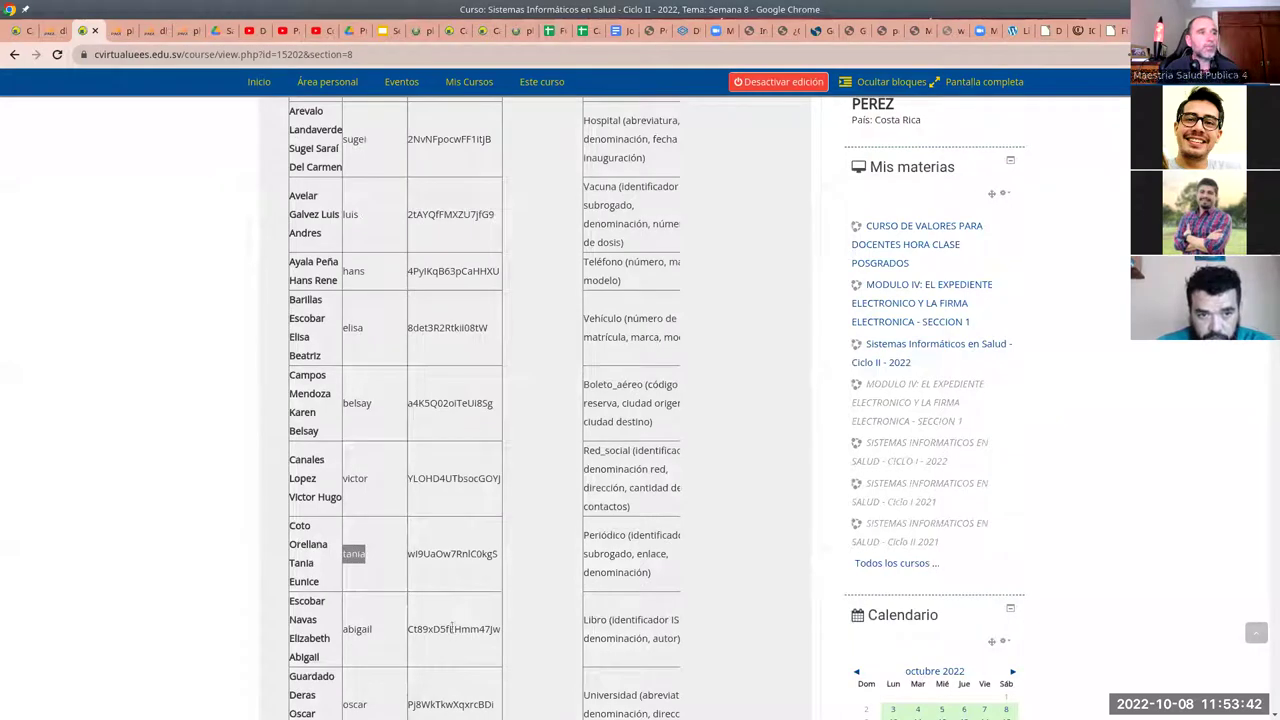
{"action": "double_click", "coordinate": [465, 553]}
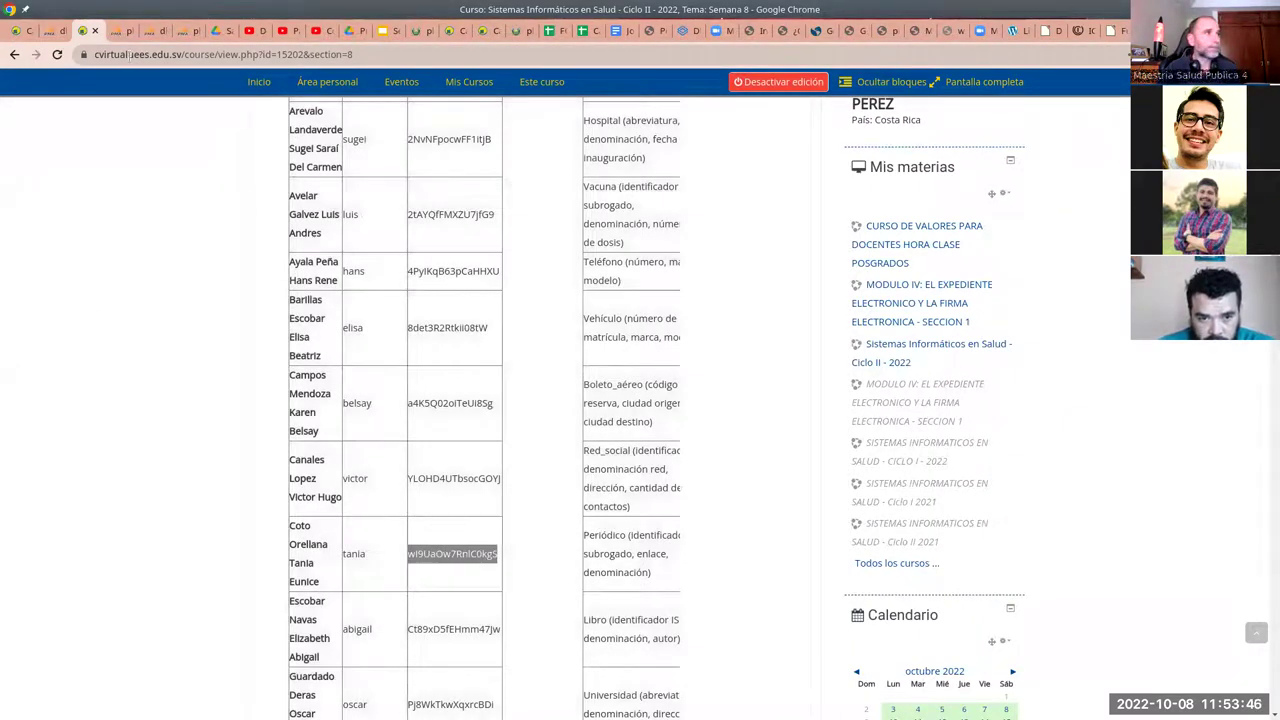
- Sign in to phpMyAdmin again with the saved credentials and return to the estudiantes table definition
{"action": "left_click", "coordinate": [114, 31]}
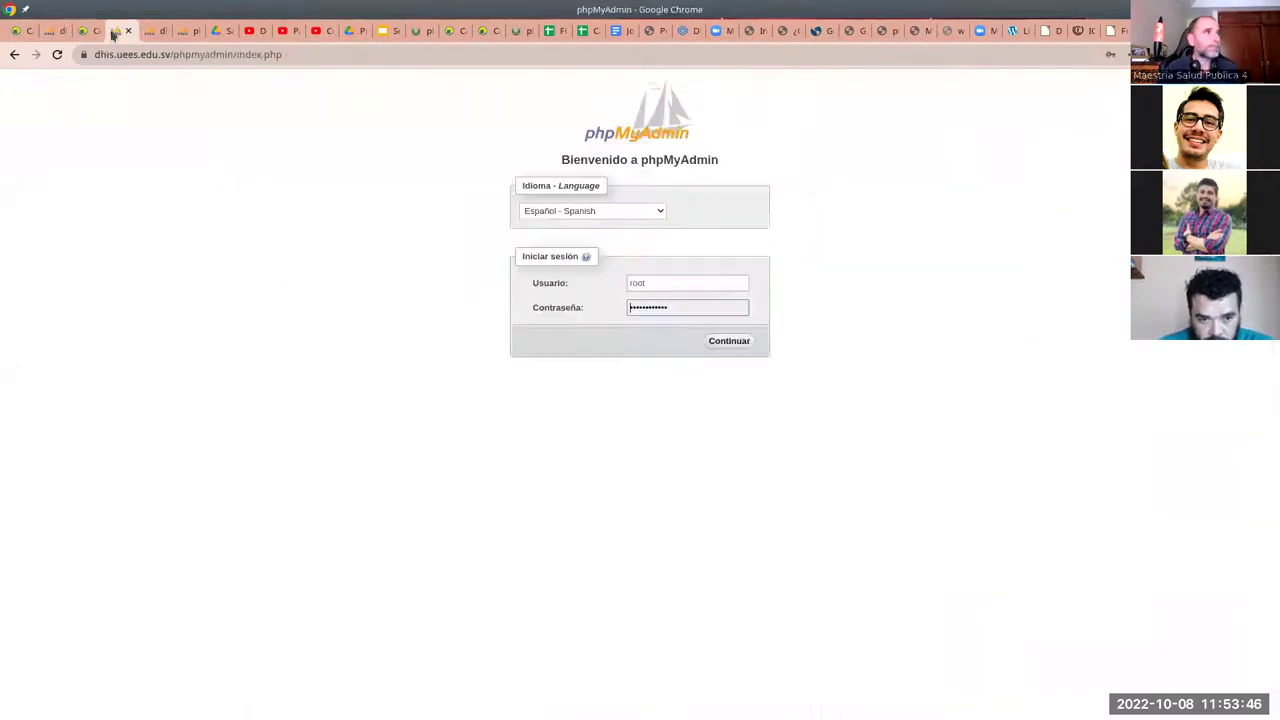
{"action": "left_click", "coordinate": [716, 338]}
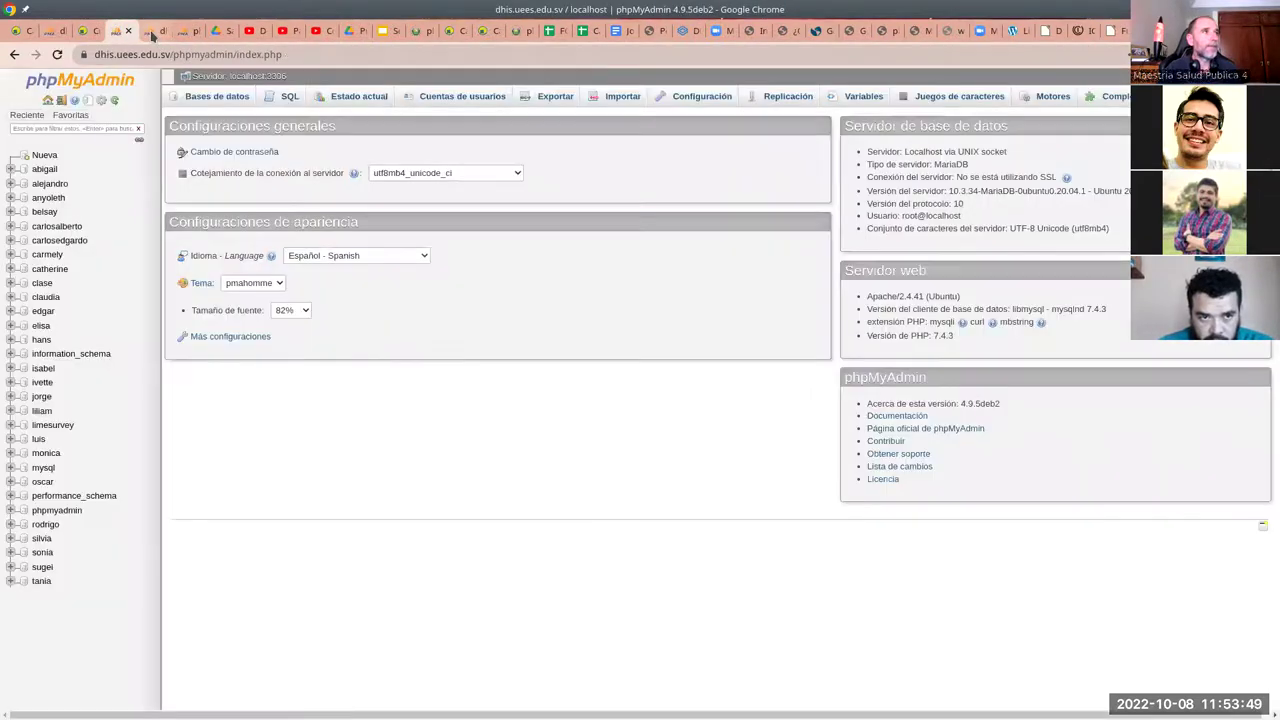
{"action": "left_click", "coordinate": [152, 33]}
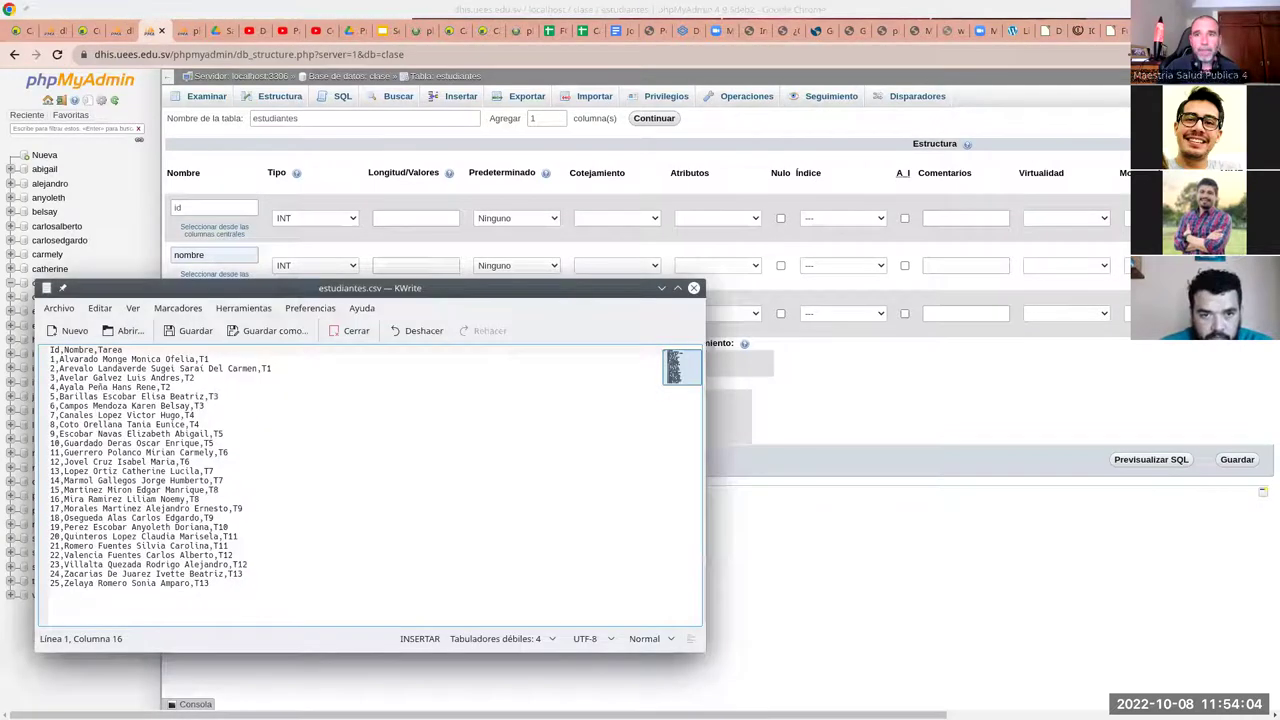
- Arrange the estudiantes.csv and tareas_estudiantes.csv windows over the table definition and review their columns and rows
{"action": "left_click_drag", "start_coordinate": [740, 232], "coordinate": [844, 134]}
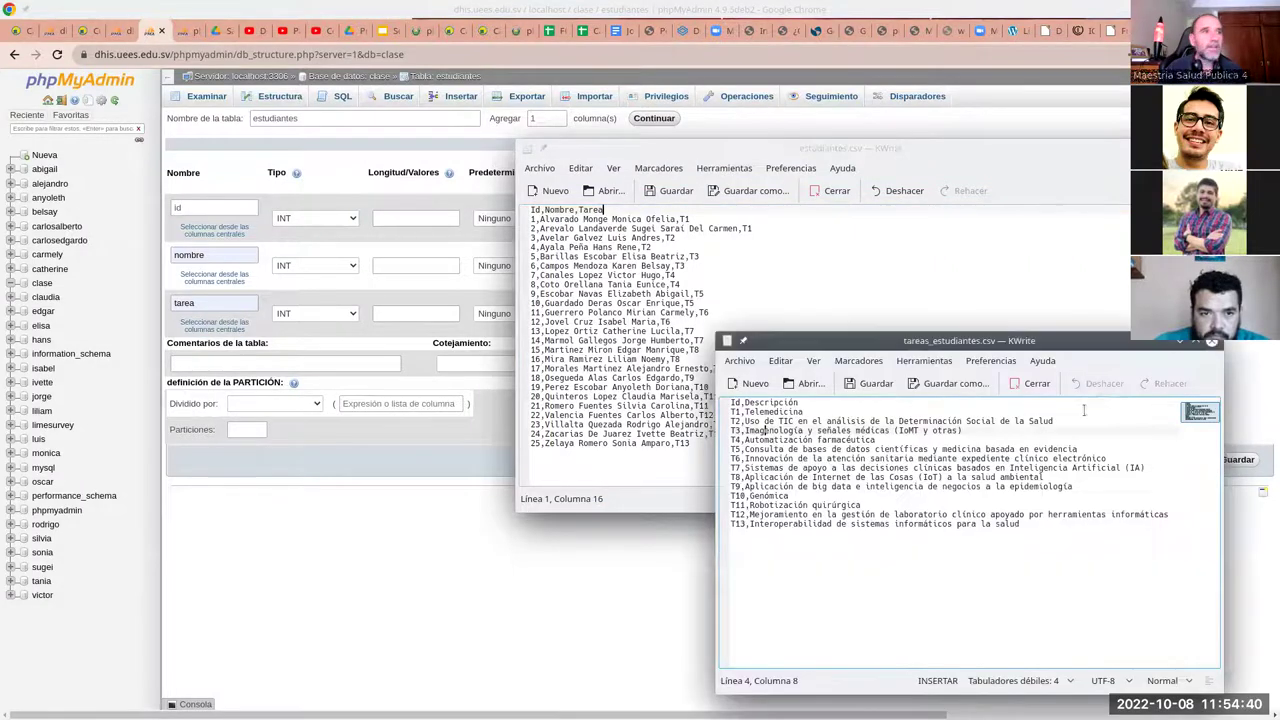
{"action": "left_click_drag", "start_coordinate": [968, 342], "coordinate": [774, 167]}
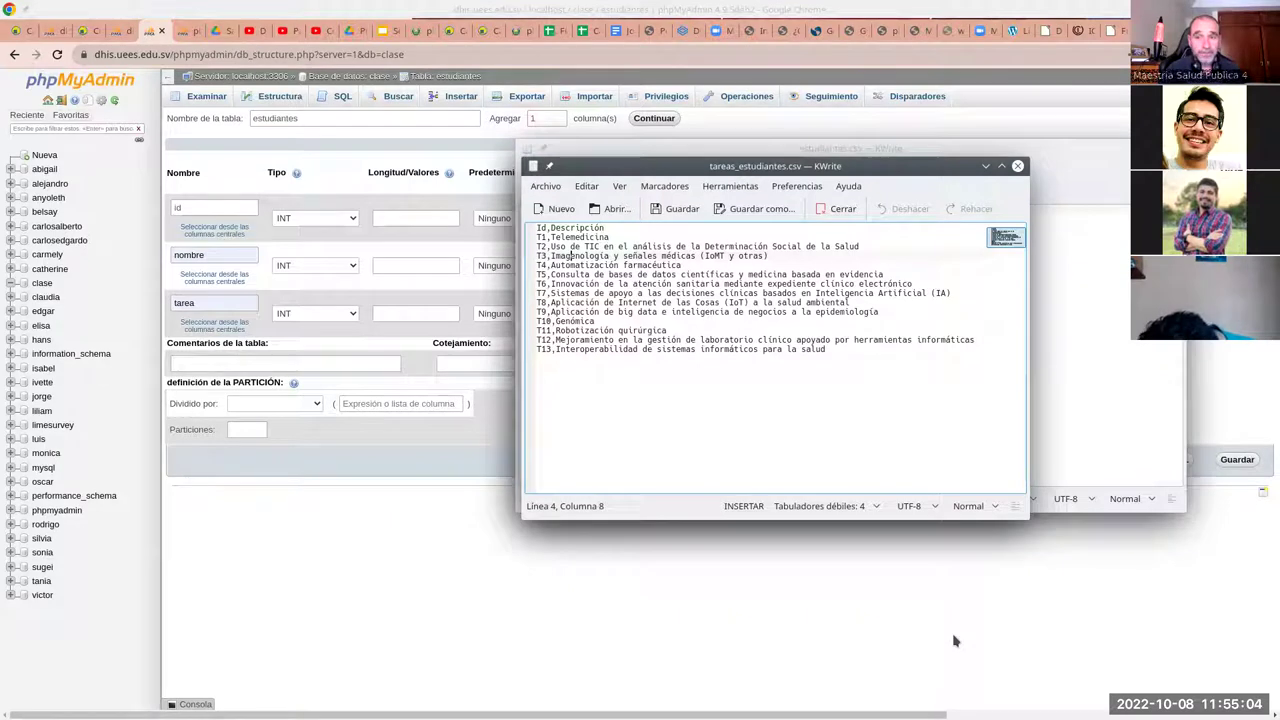
{"action": "left_click", "coordinate": [363, 528]}
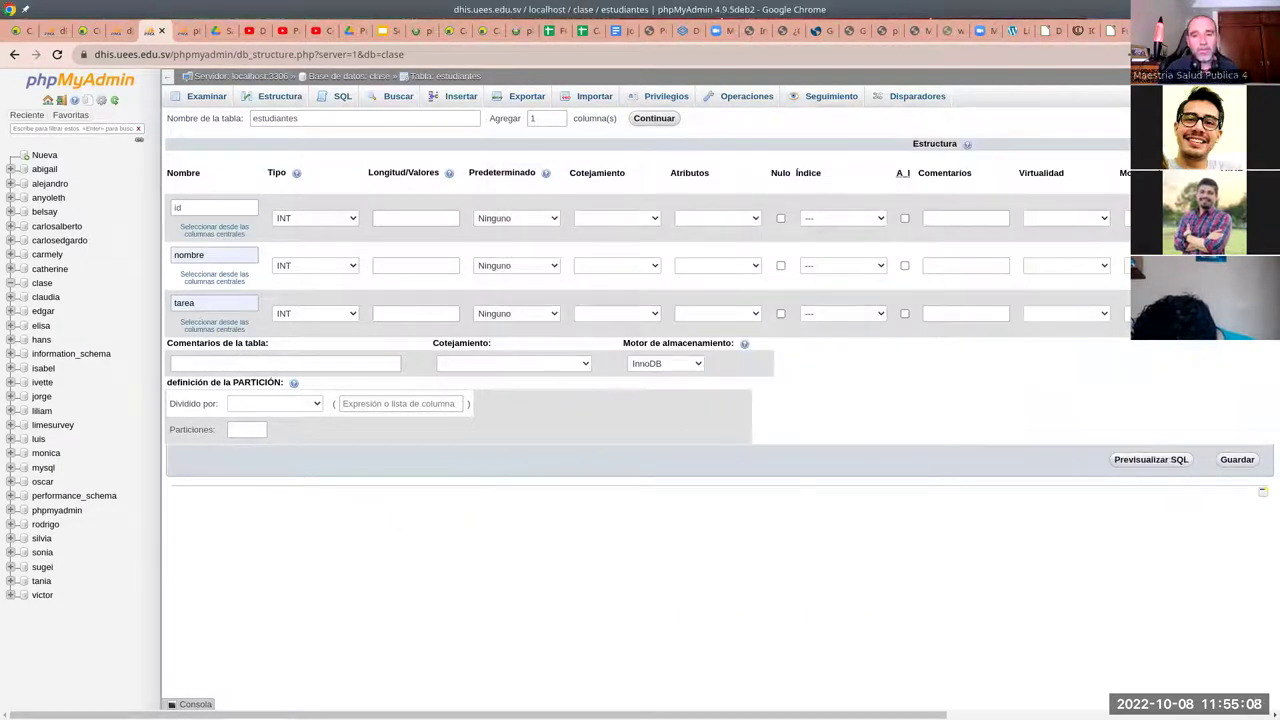
{"action": "key", "text": "alt+Tab"}
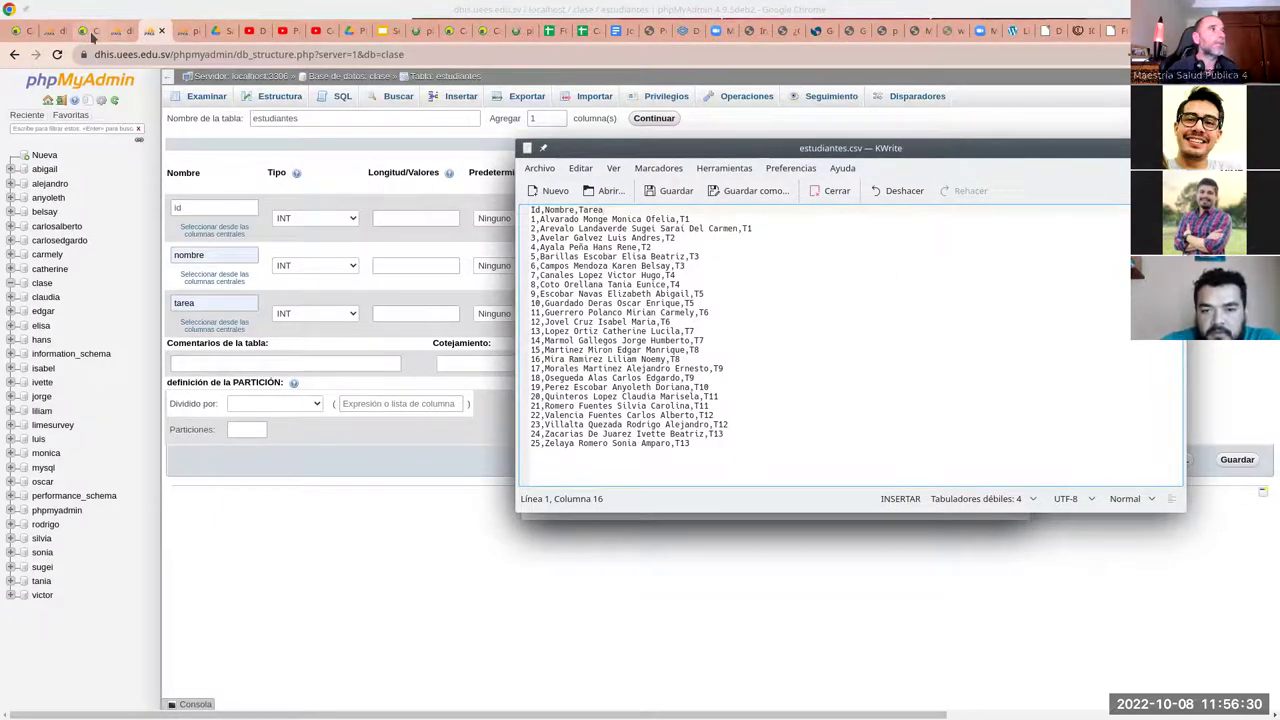
- Copy a student's password from the credentials table on the Semana 8 course page
{"action": "left_click", "coordinate": [95, 87]}
{"action": "left_click", "coordinate": [84, 30]}
{"action": "double_click", "coordinate": [445, 328]}
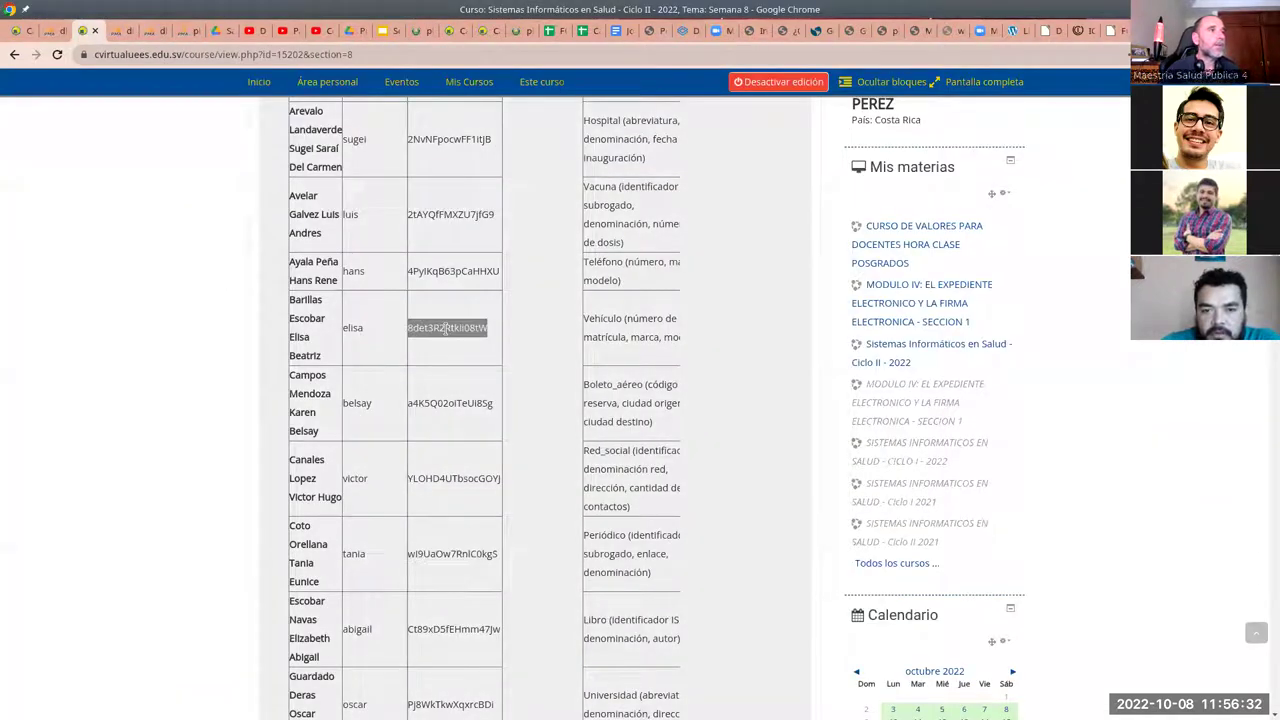
{"action": "right_click", "coordinate": [445, 328]}
{"action": "left_click", "coordinate": [466, 347]}
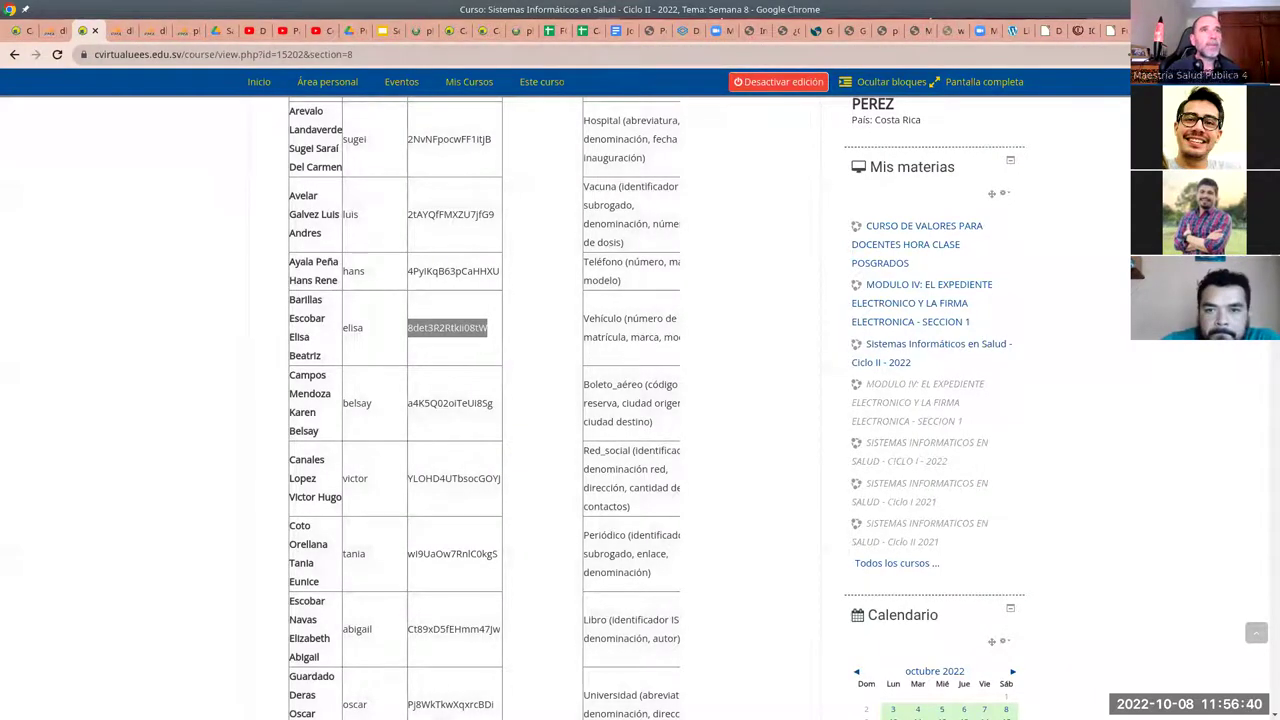
- Paste the copied student password into the address bar of a new browser tab and clear it again
{"action": "key", "text": "ctrl+t"}
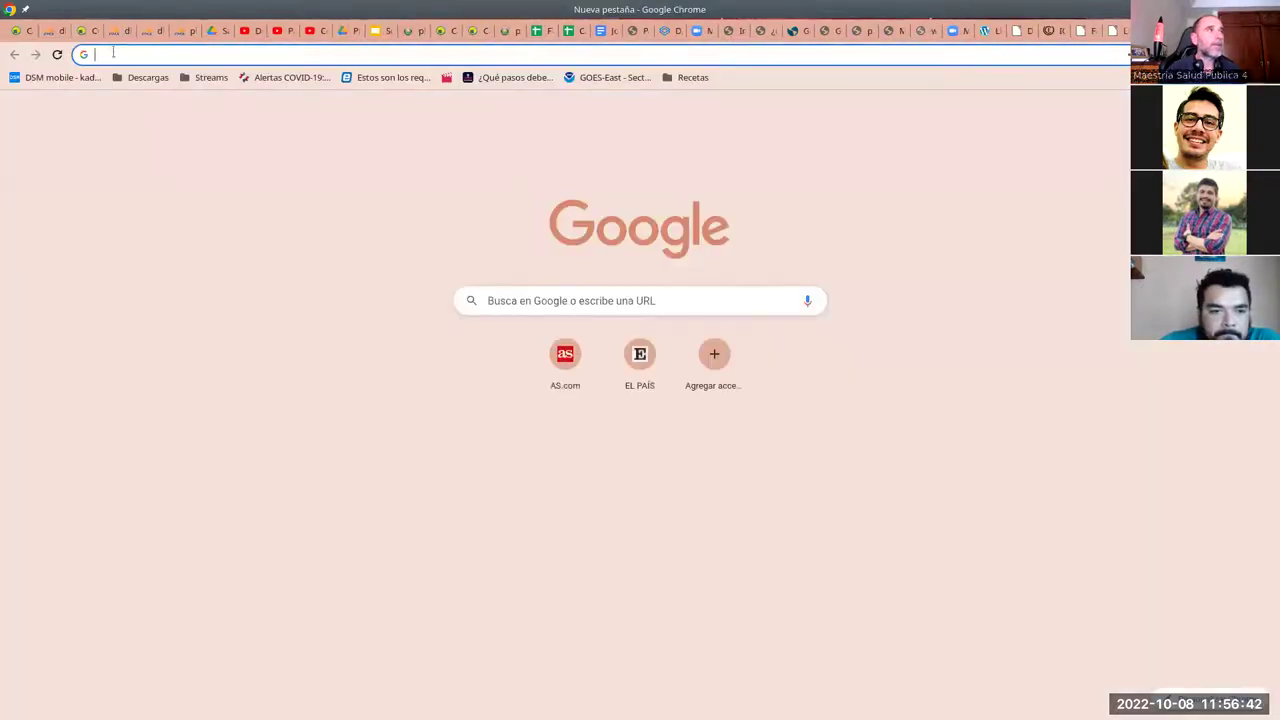
{"action": "right_click", "coordinate": [111, 54]}
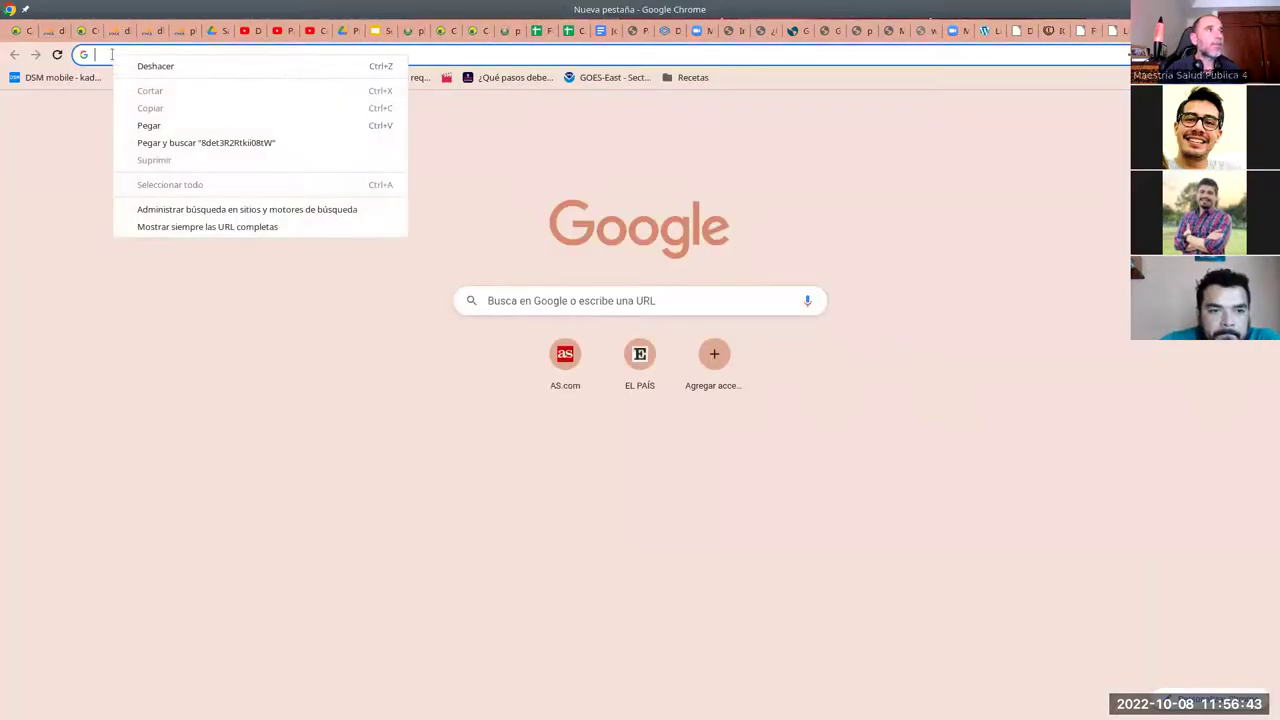
{"action": "left_click", "coordinate": [150, 125]}
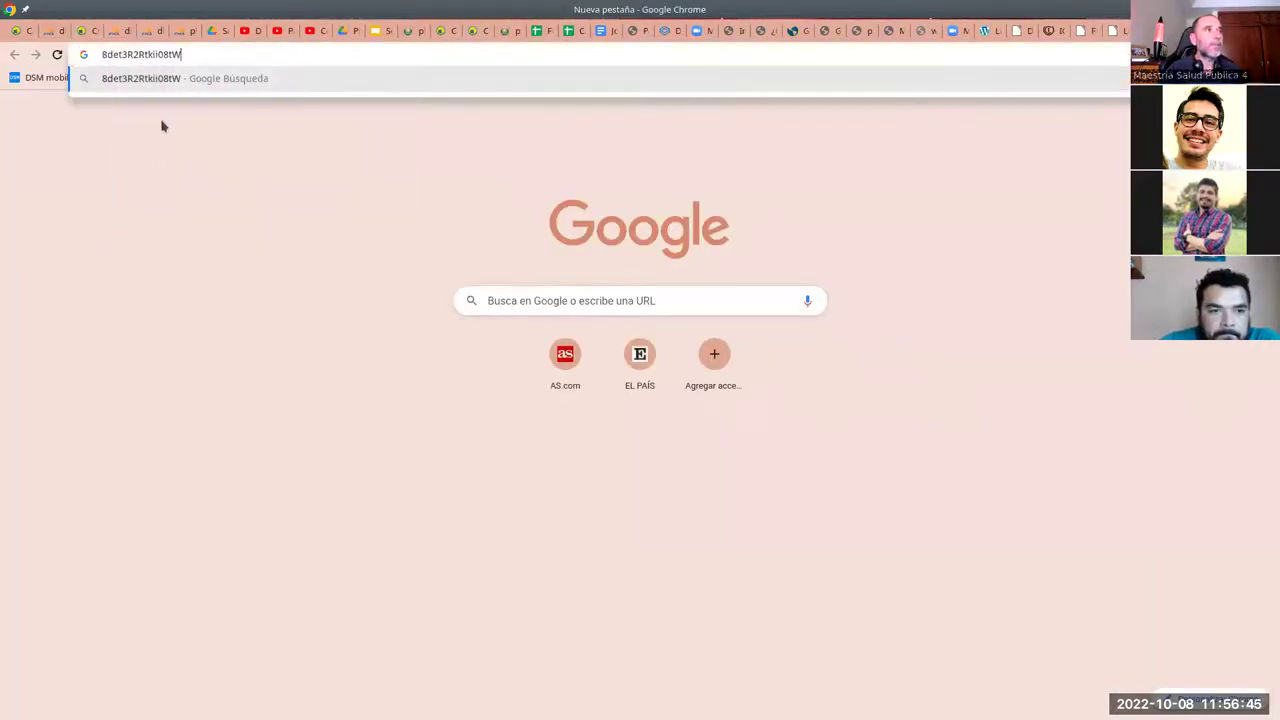
{"action": "double_click", "coordinate": [144, 55]}
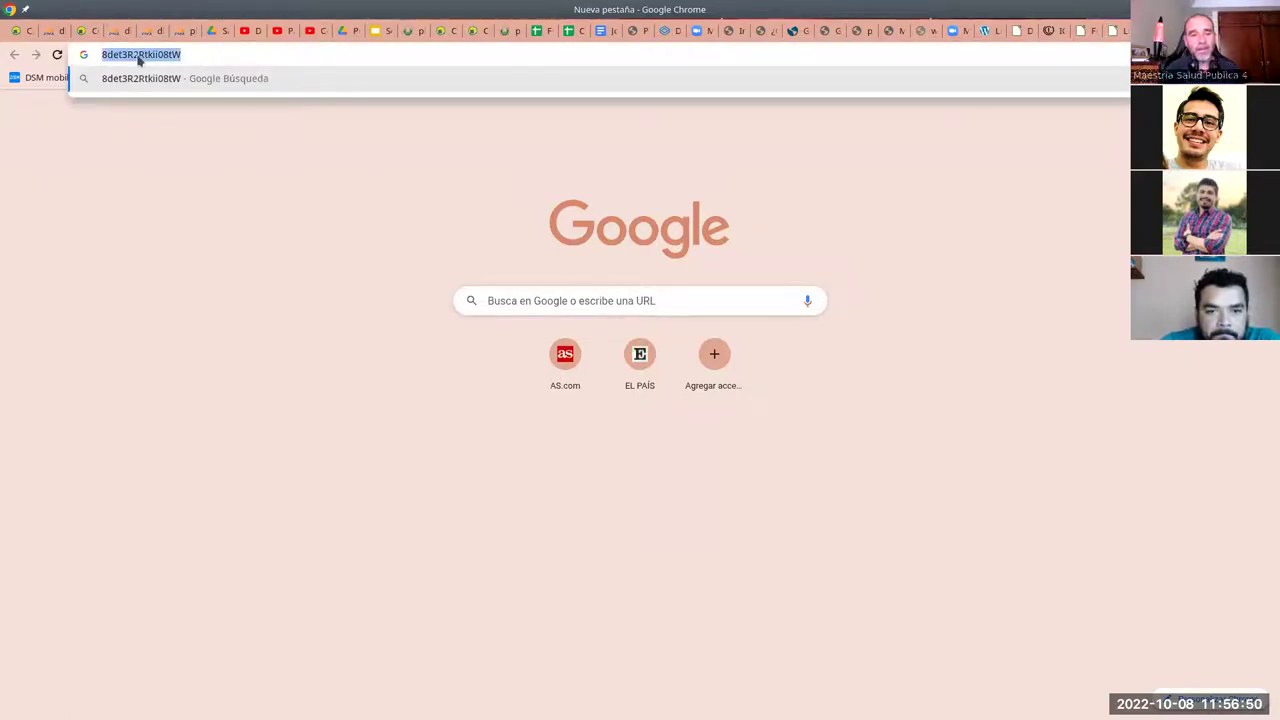
{"action": "key", "text": "BackSpace"}
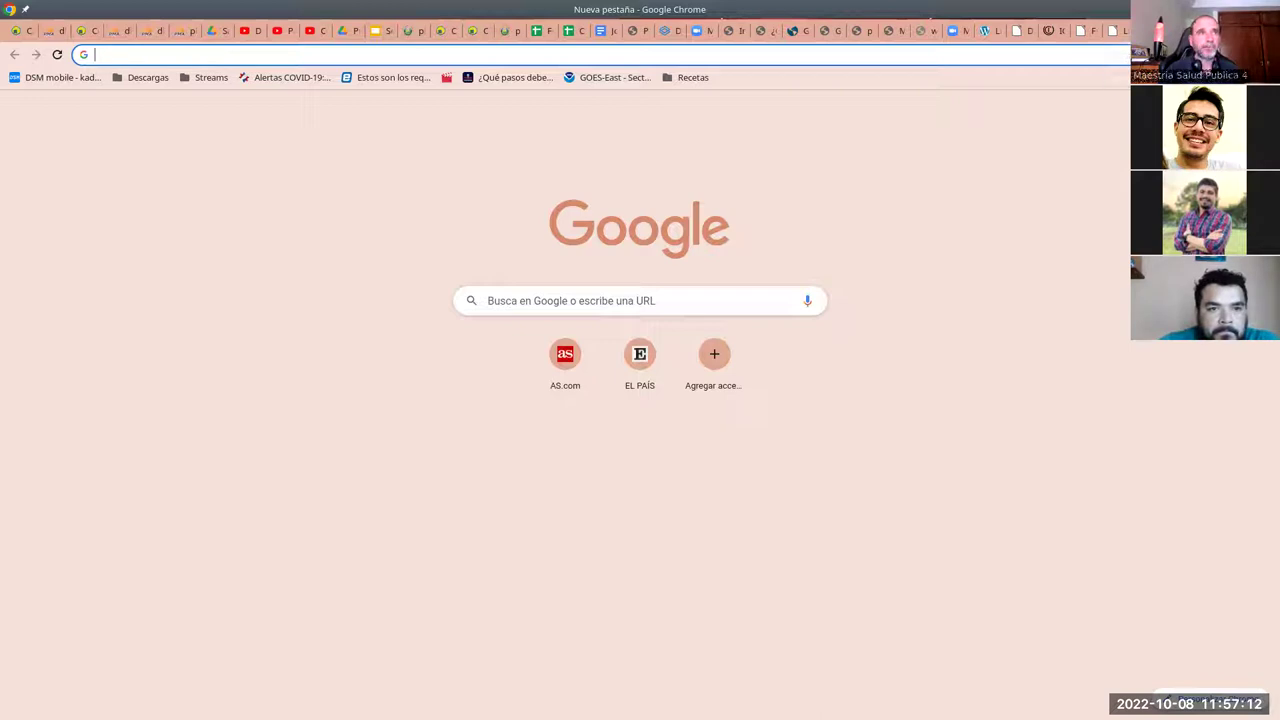
- Return to the estudiantes table definition in phpMyAdmin
{"action": "left_click", "coordinate": [84, 30]}
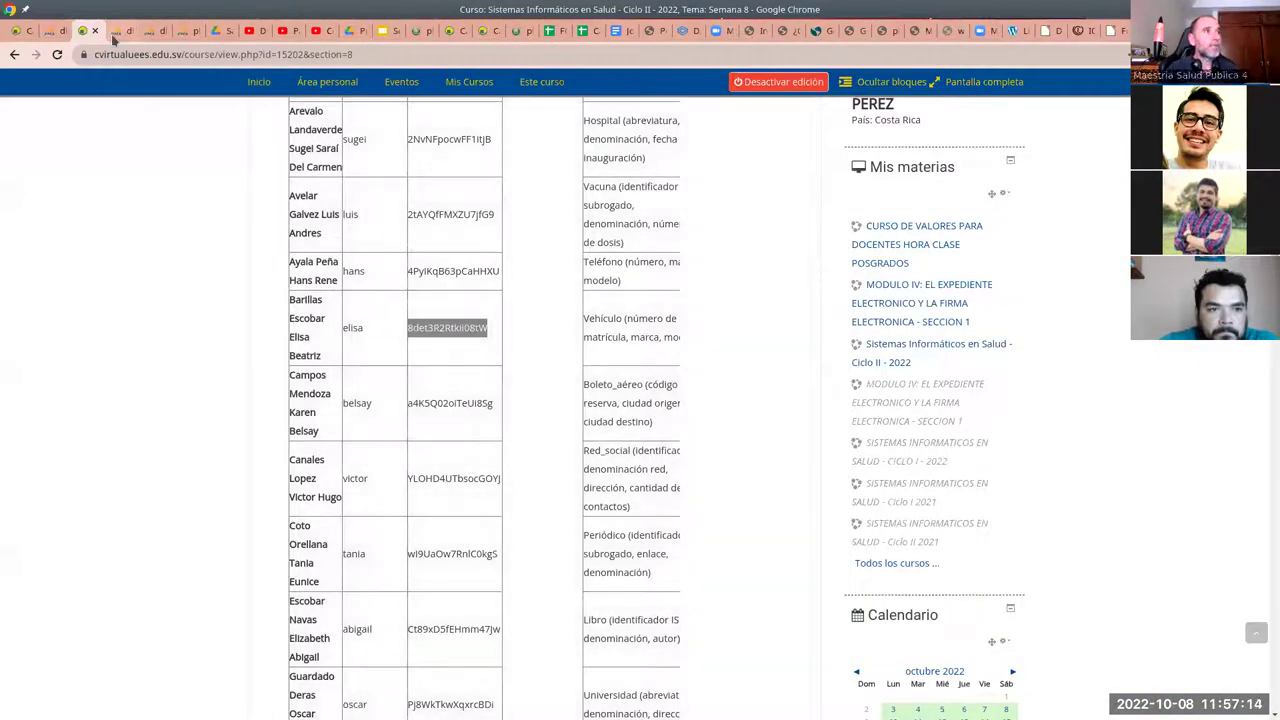
{"action": "left_click", "coordinate": [115, 33]}
{"action": "left_click", "coordinate": [148, 30]}
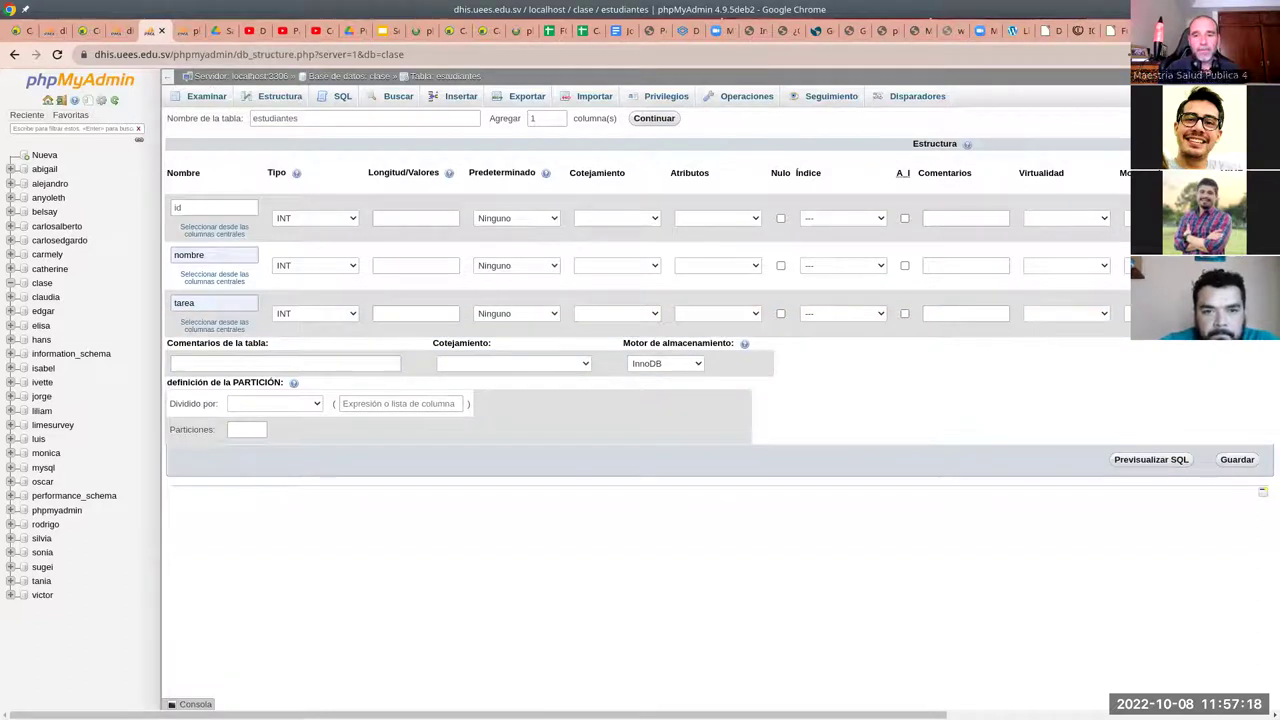
- Check the id values in estudiantes.csv and keep INT as the type of the id column
{"action": "key", "text": "alt+Tab"}
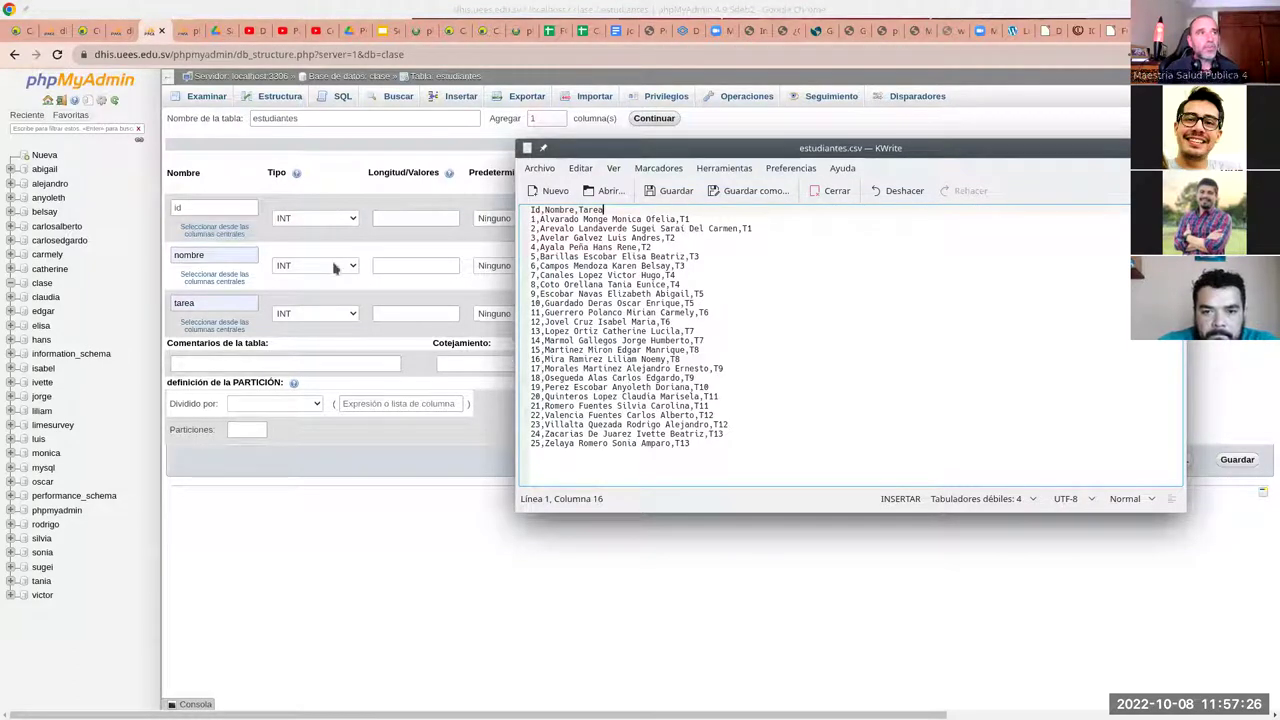
{"action": "left_click", "coordinate": [294, 222]}
{"action": "left_click", "coordinate": [294, 220]}
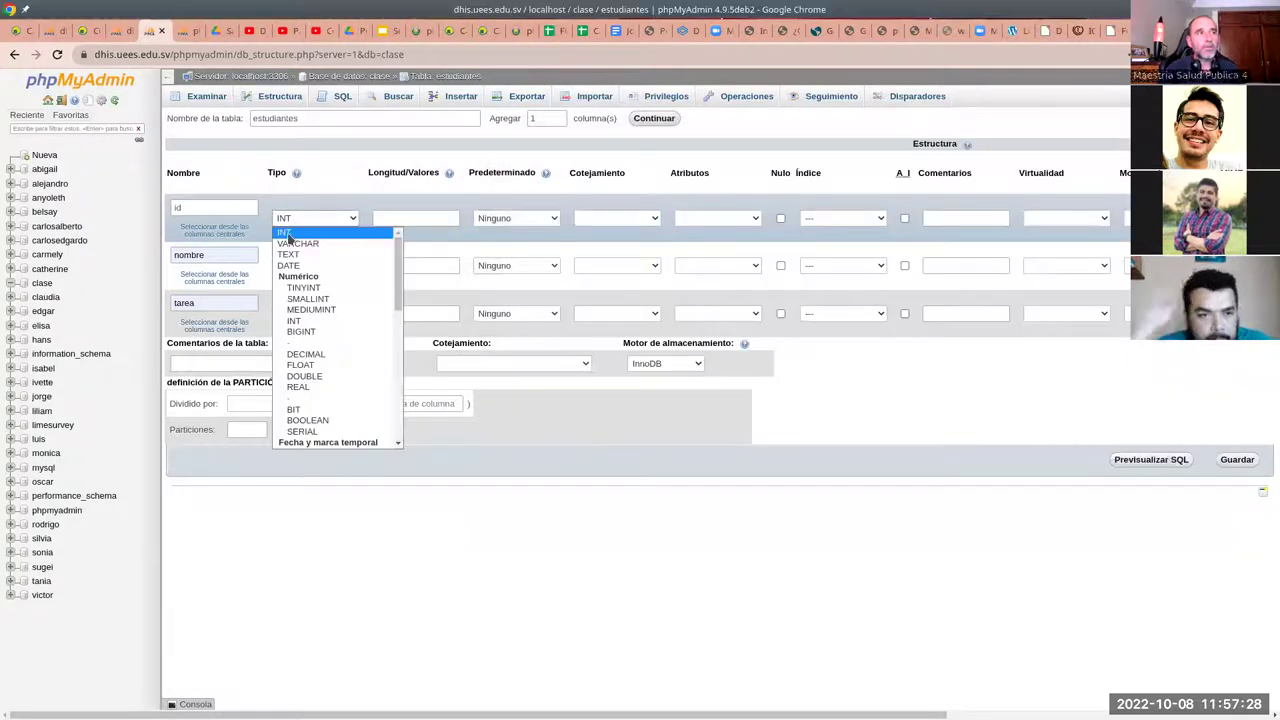
{"action": "left_click", "coordinate": [395, 218]}
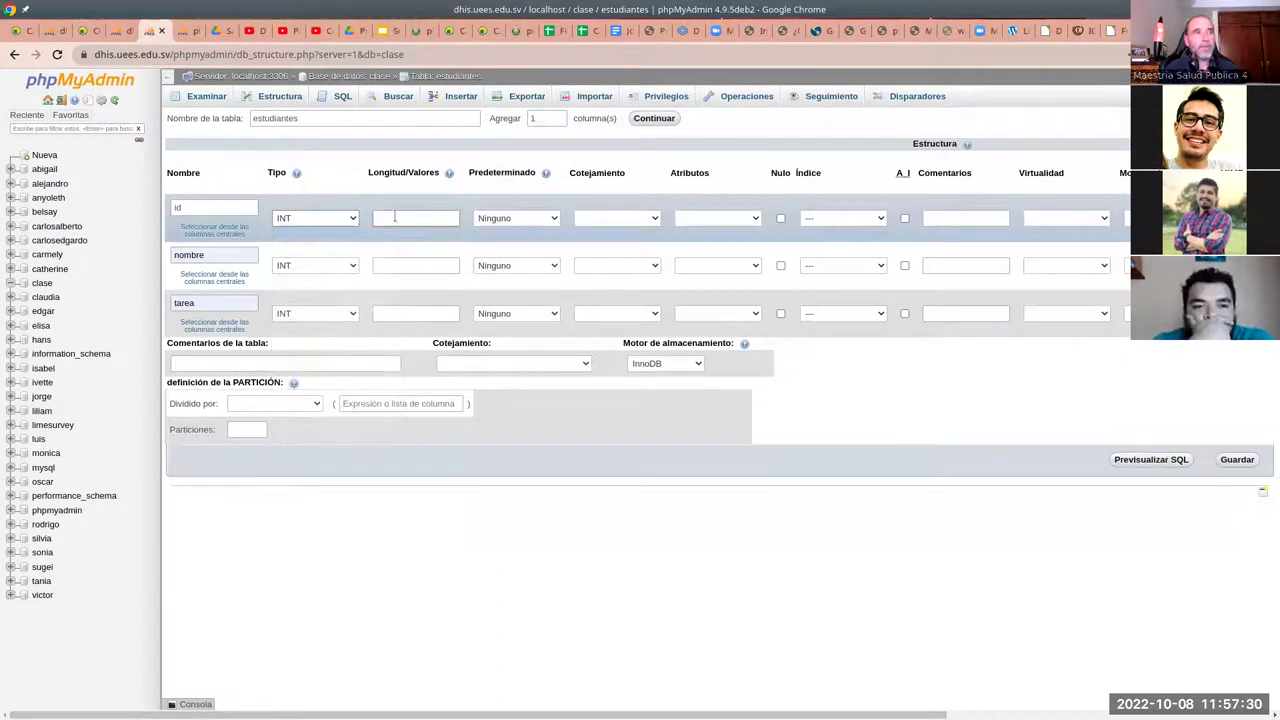
- Check a full name's length in estudiantes.csv and set the nombre column to VARCHAR with length 80
{"action": "key", "text": "alt+Tab"}
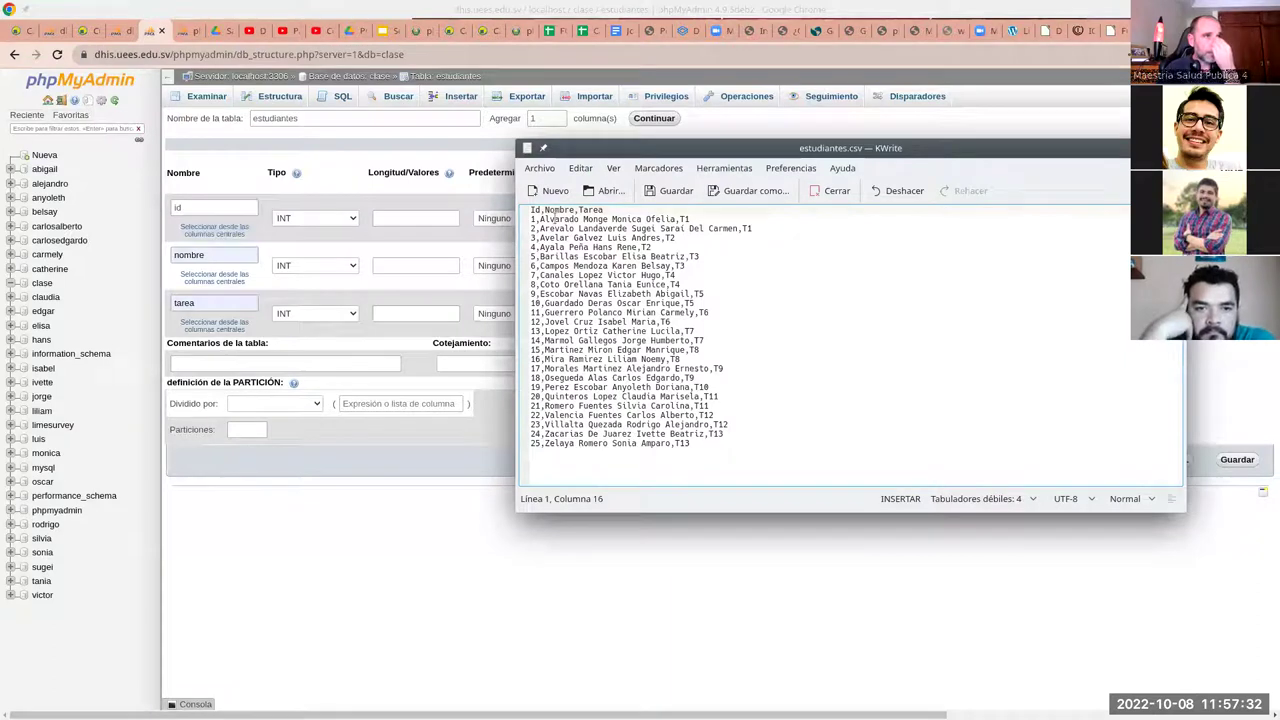
{"action": "left_click_drag", "start_coordinate": [540, 219], "coordinate": [672, 219]}
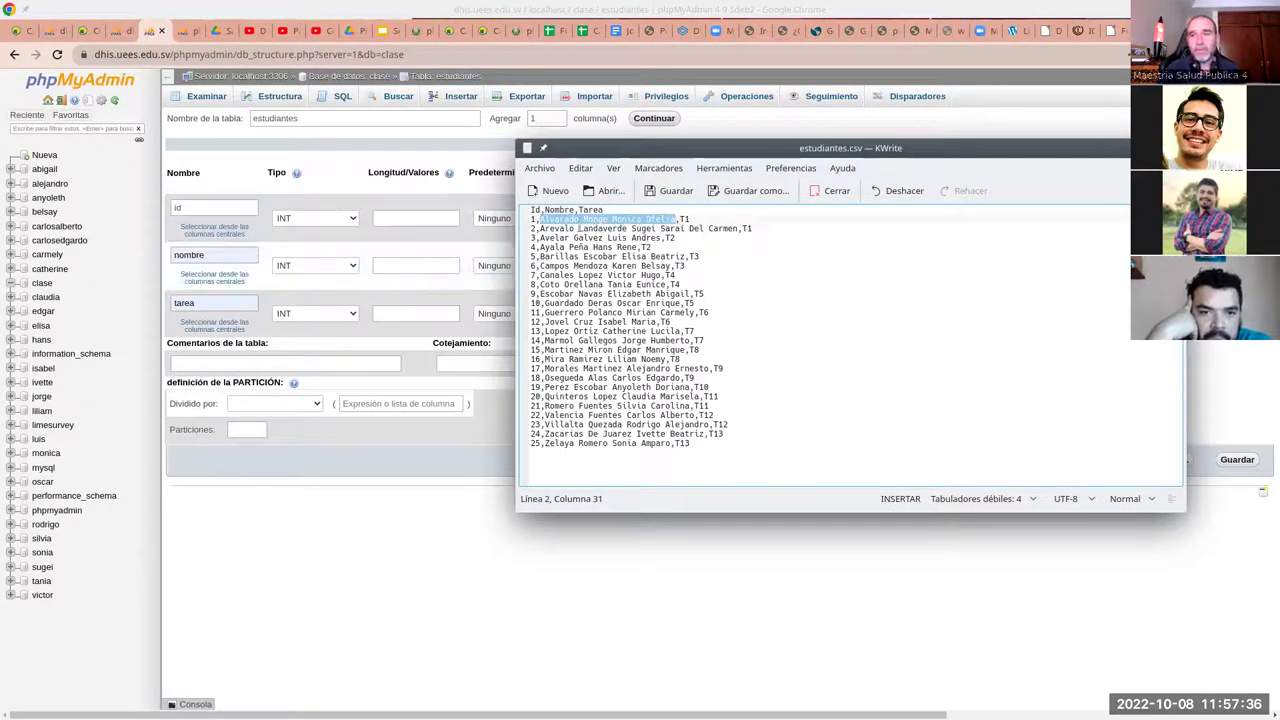
{"action": "left_click", "coordinate": [320, 266]}
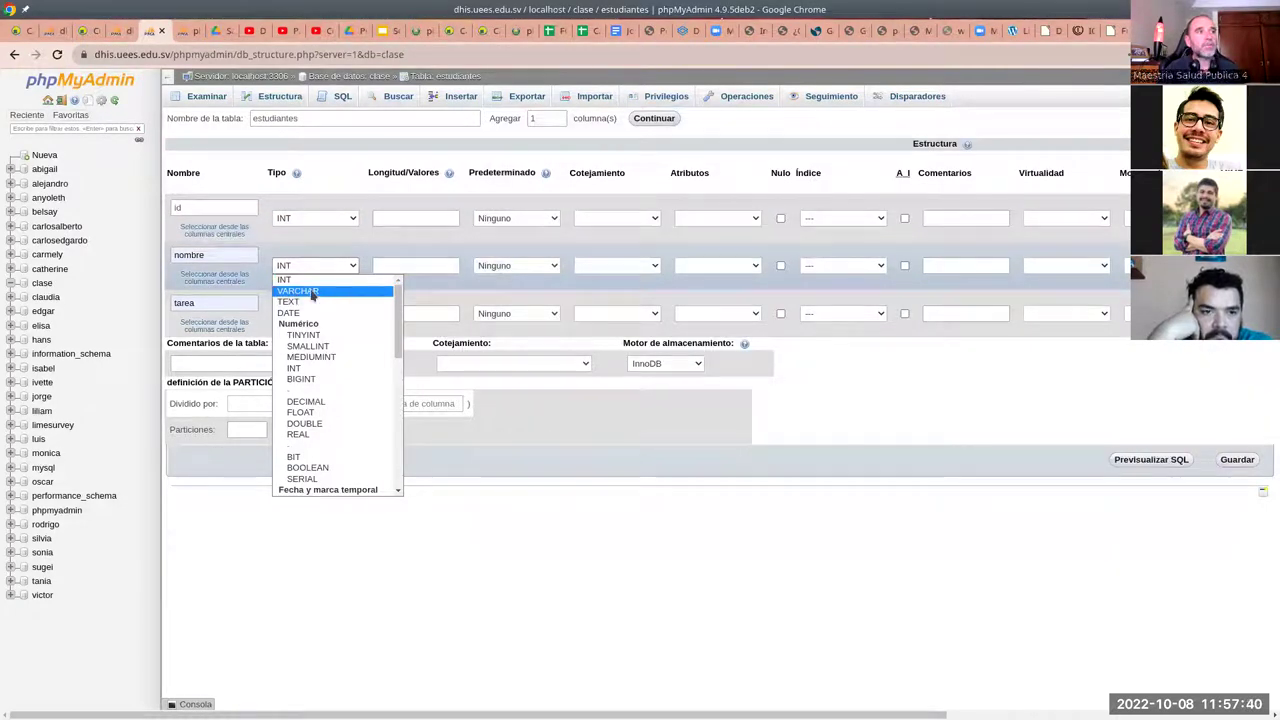
{"action": "left_click", "coordinate": [311, 292]}
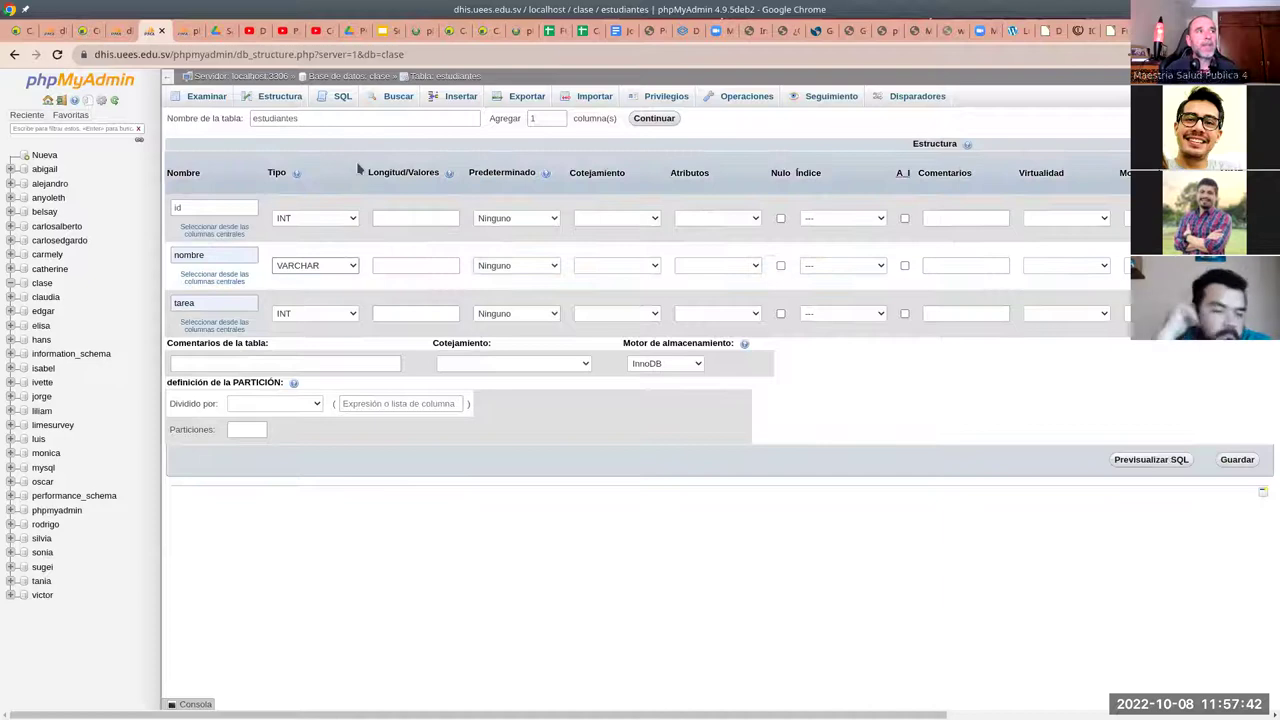
{"action": "left_click", "coordinate": [396, 268]}
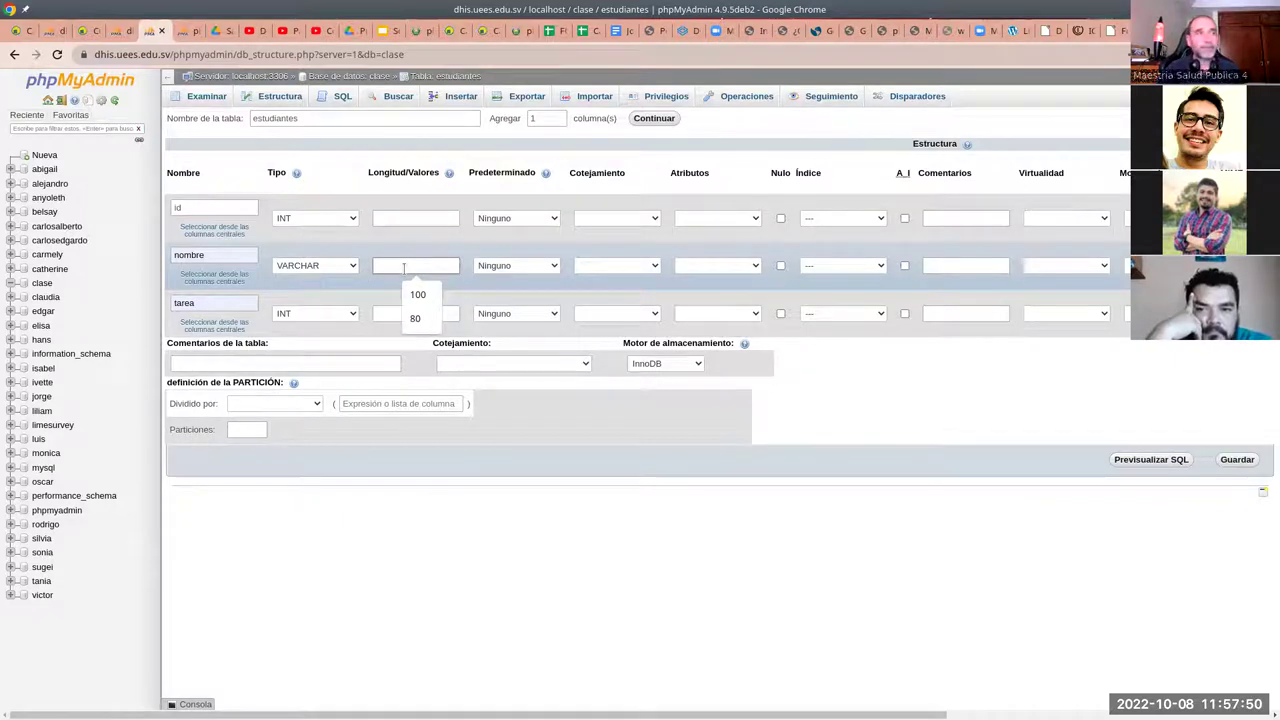
{"action": "left_click", "coordinate": [416, 320]}
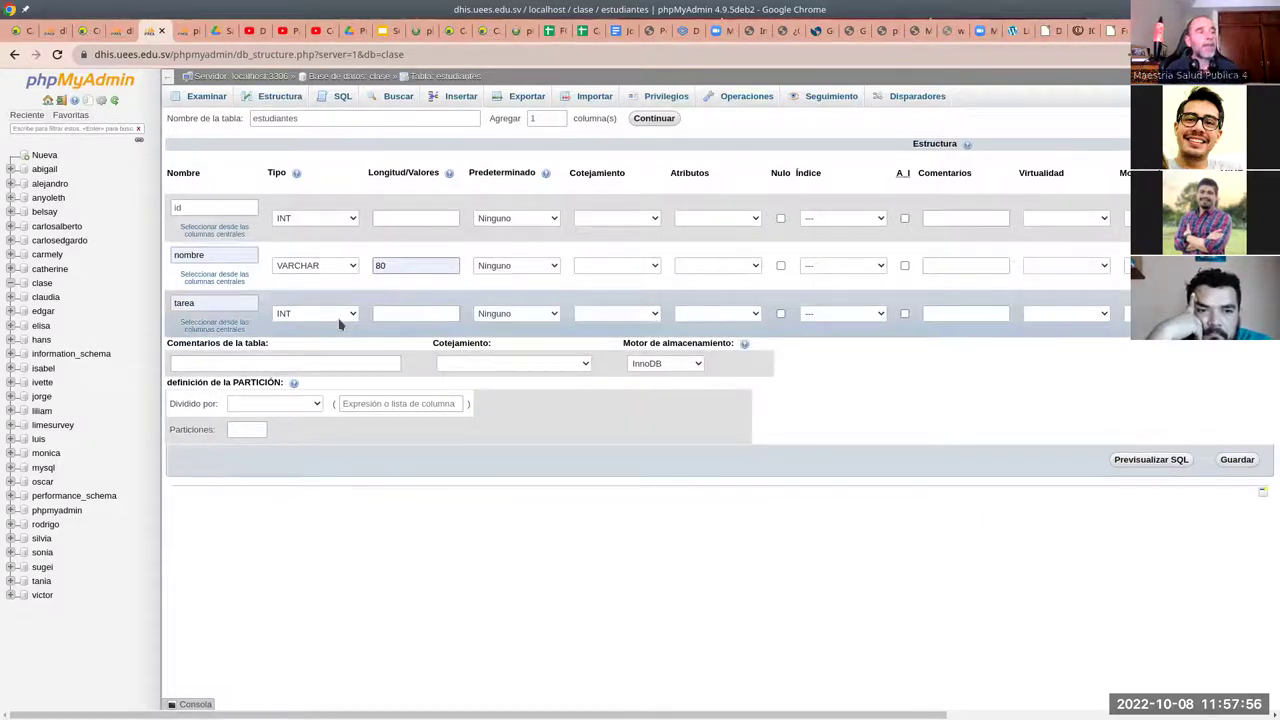
- Check the tarea codes in estudiantes.csv and set the tarea column to VARCHAR with length 5
{"action": "key", "text": "alt+Tab"}
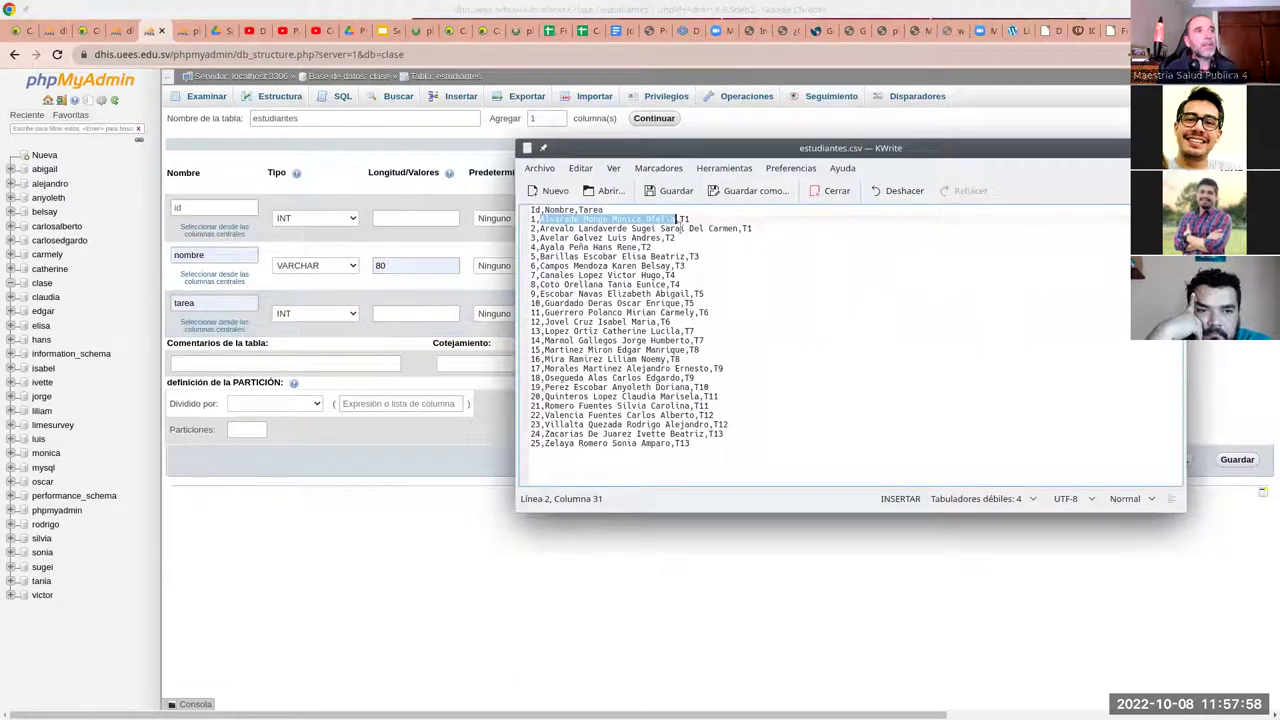
{"action": "left_click", "coordinate": [683, 218]}
{"action": "key", "text": "End"}
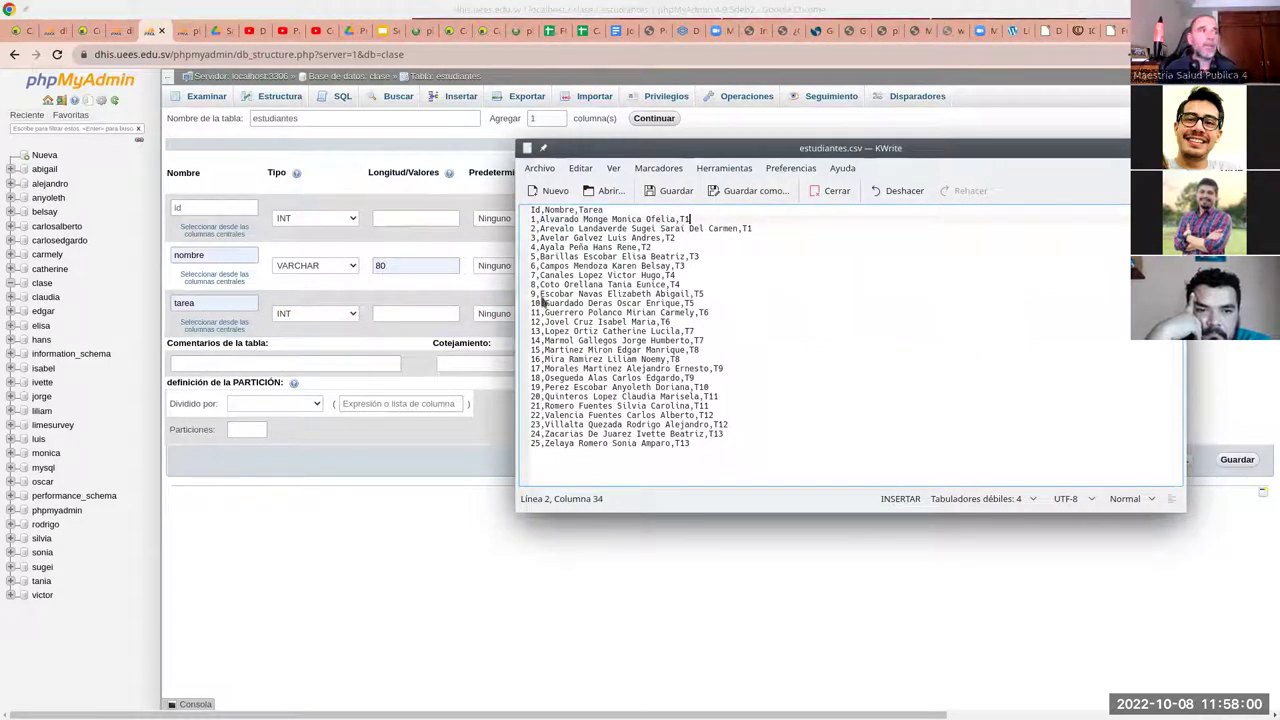
{"action": "key", "text": "alt+Tab"}
{"action": "left_click", "coordinate": [337, 313]}
{"action": "left_click", "coordinate": [327, 341]}
{"action": "left_click", "coordinate": [388, 312]}
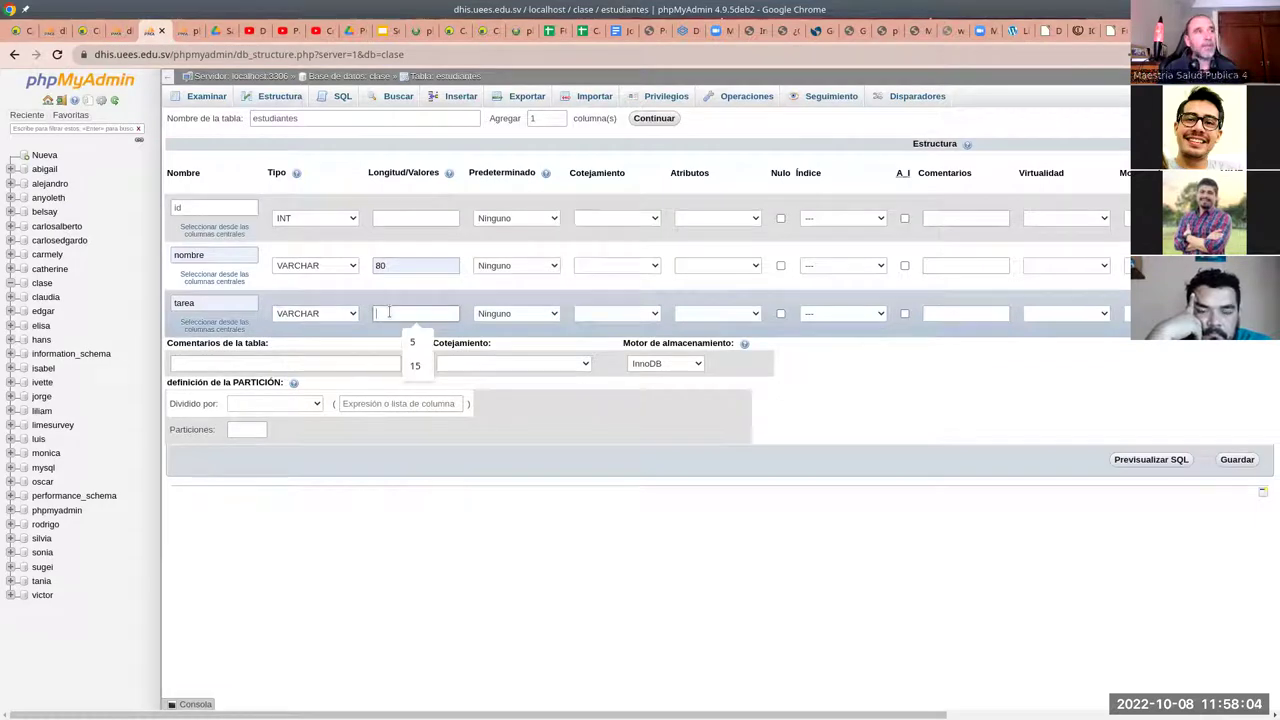
{"action": "left_click", "coordinate": [414, 343]}
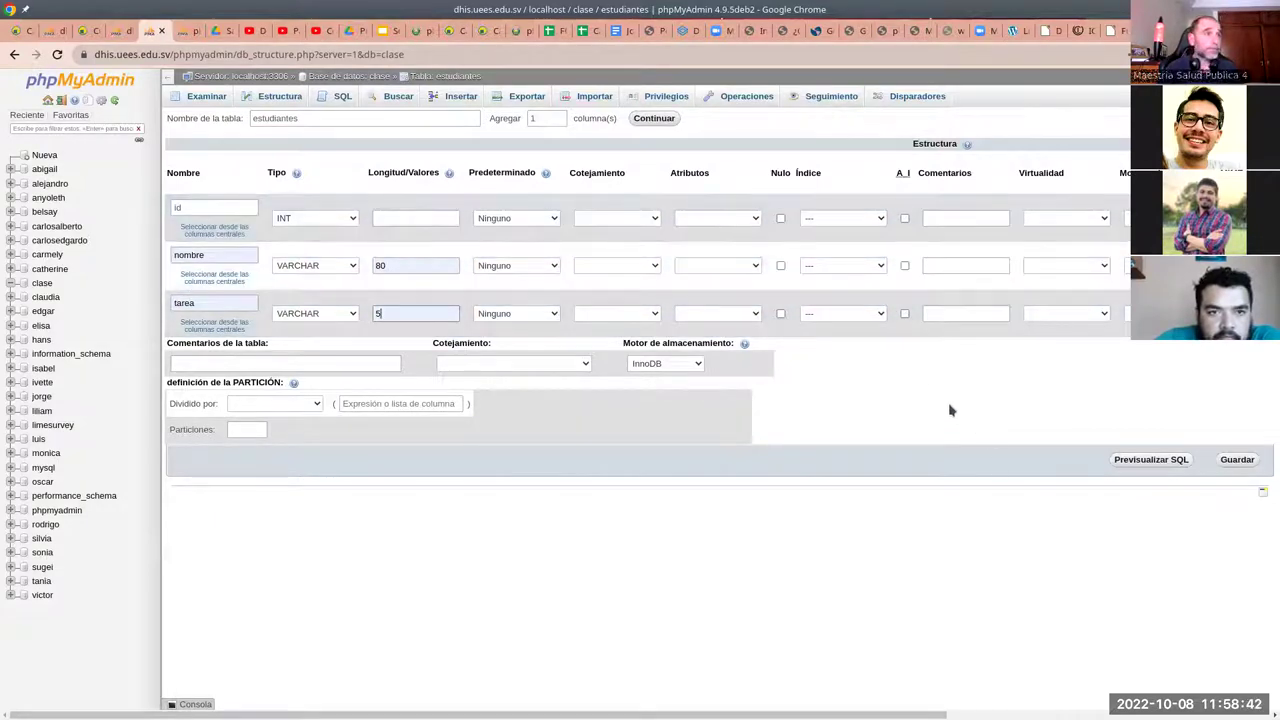
- Try to set the id column's index to PRIMARY in the estudiantes table definition
{"action": "left_click", "coordinate": [738, 219]}
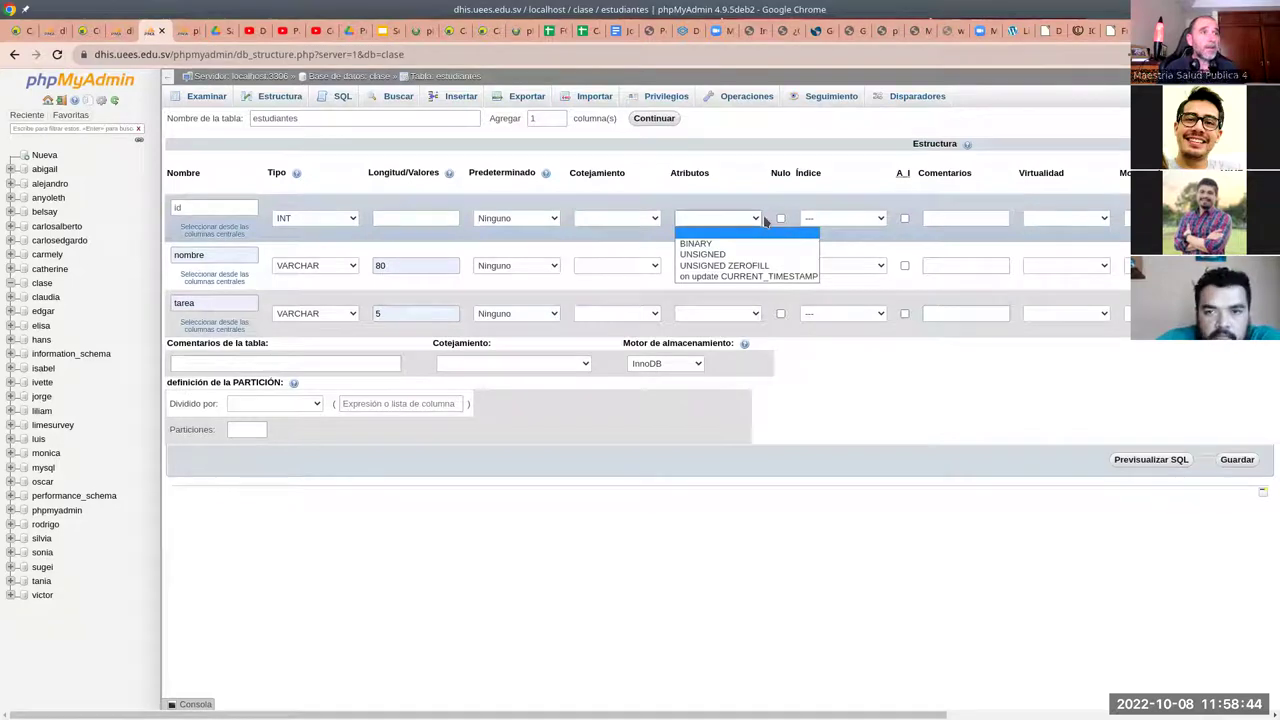
{"action": "left_click", "coordinate": [865, 222]}
{"action": "left_click", "coordinate": [866, 220]}
{"action": "left_click", "coordinate": [875, 198]}
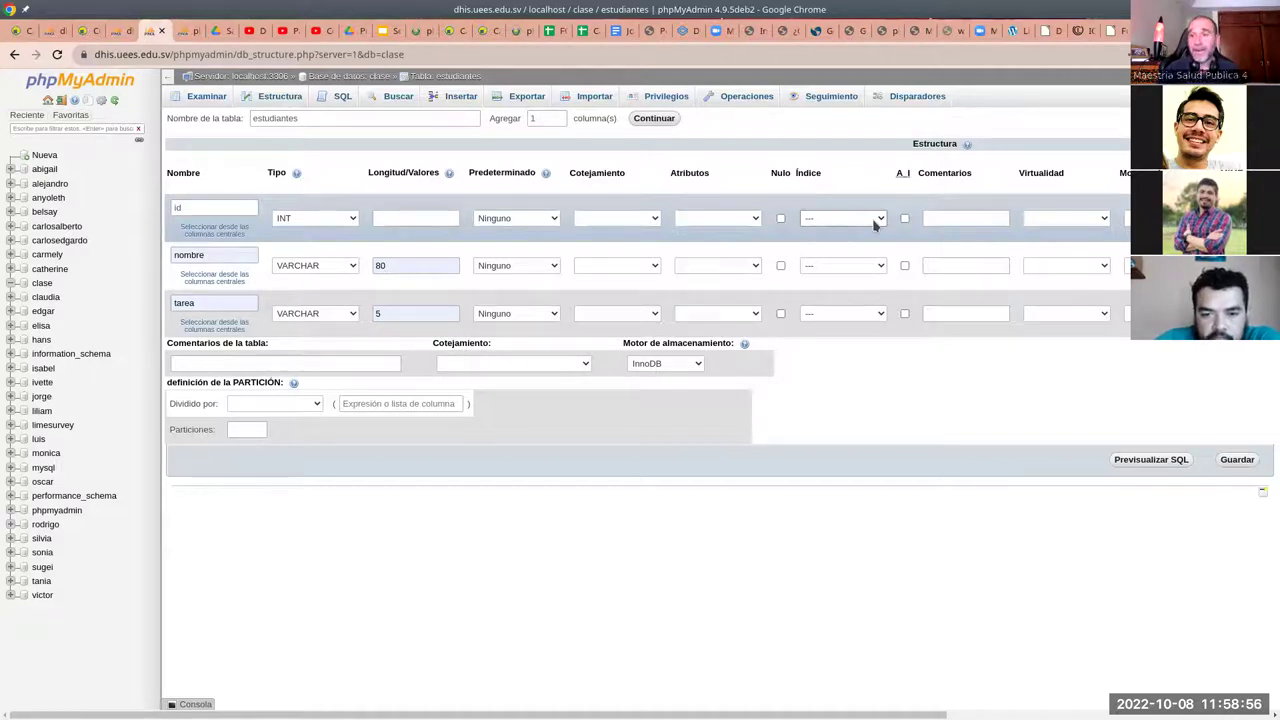
{"action": "left_click", "coordinate": [187, 208]}
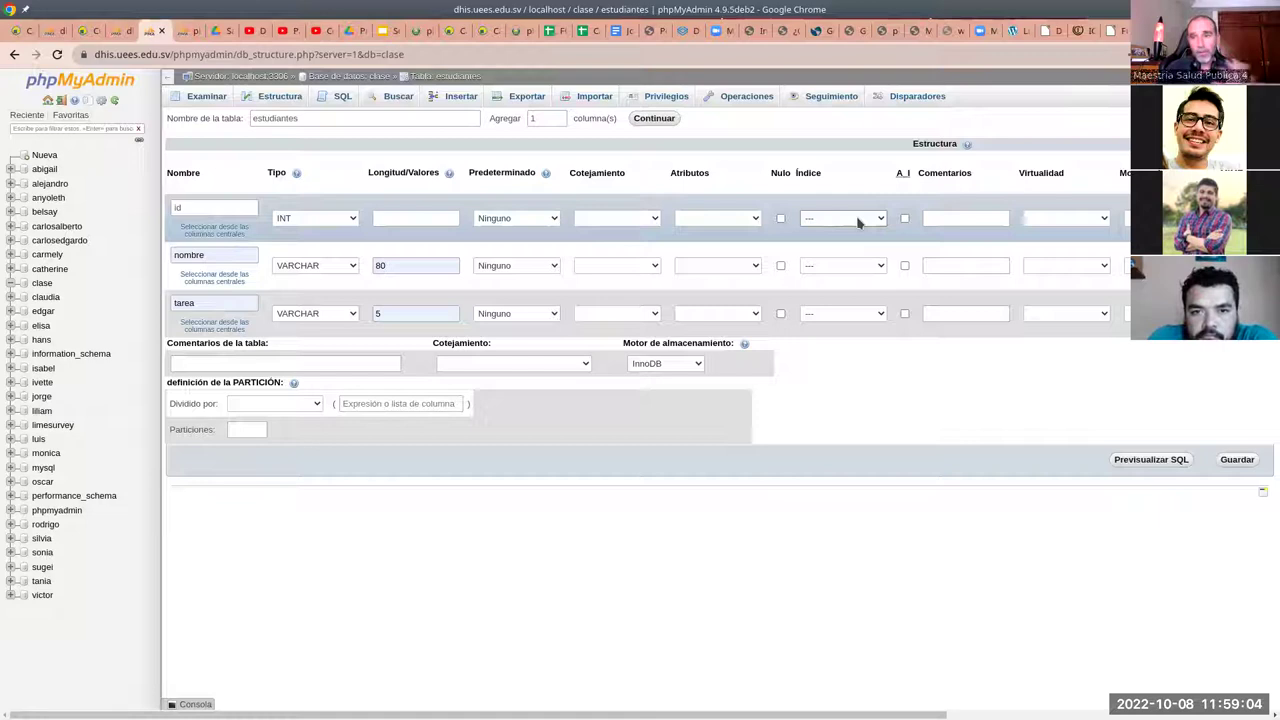
{"action": "left_click", "coordinate": [847, 221]}
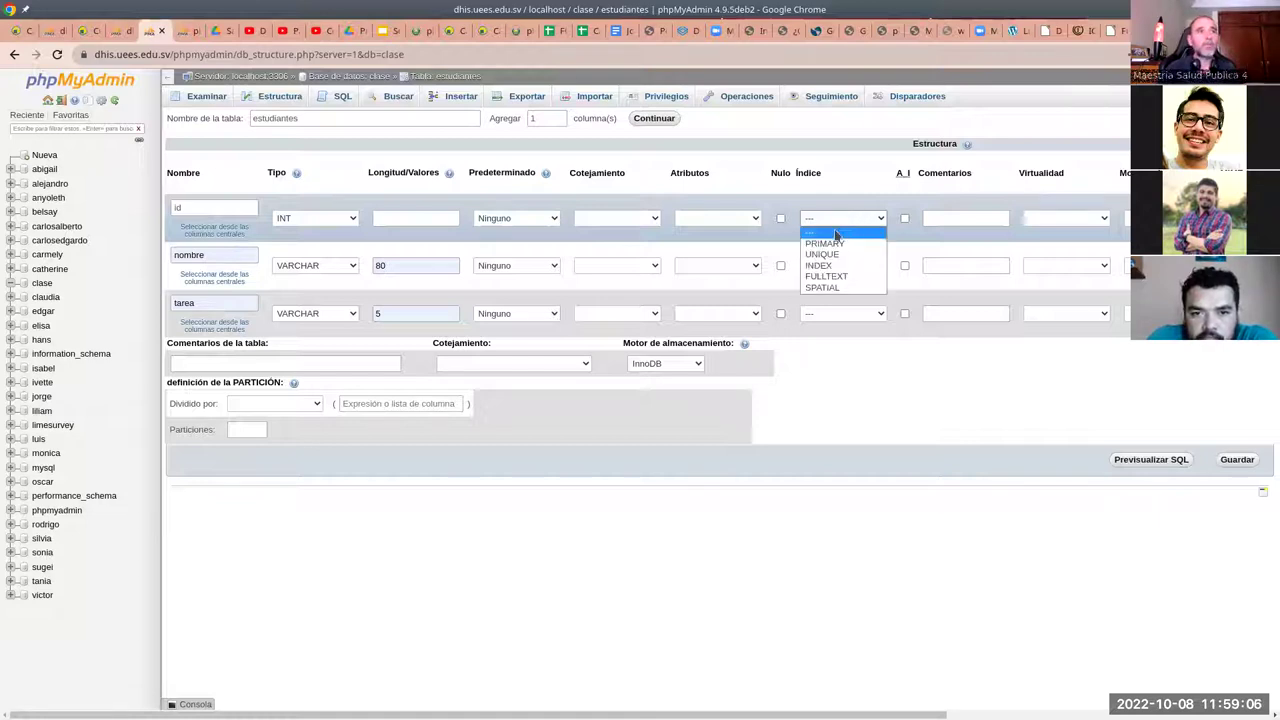
{"action": "left_click", "coordinate": [824, 244]}
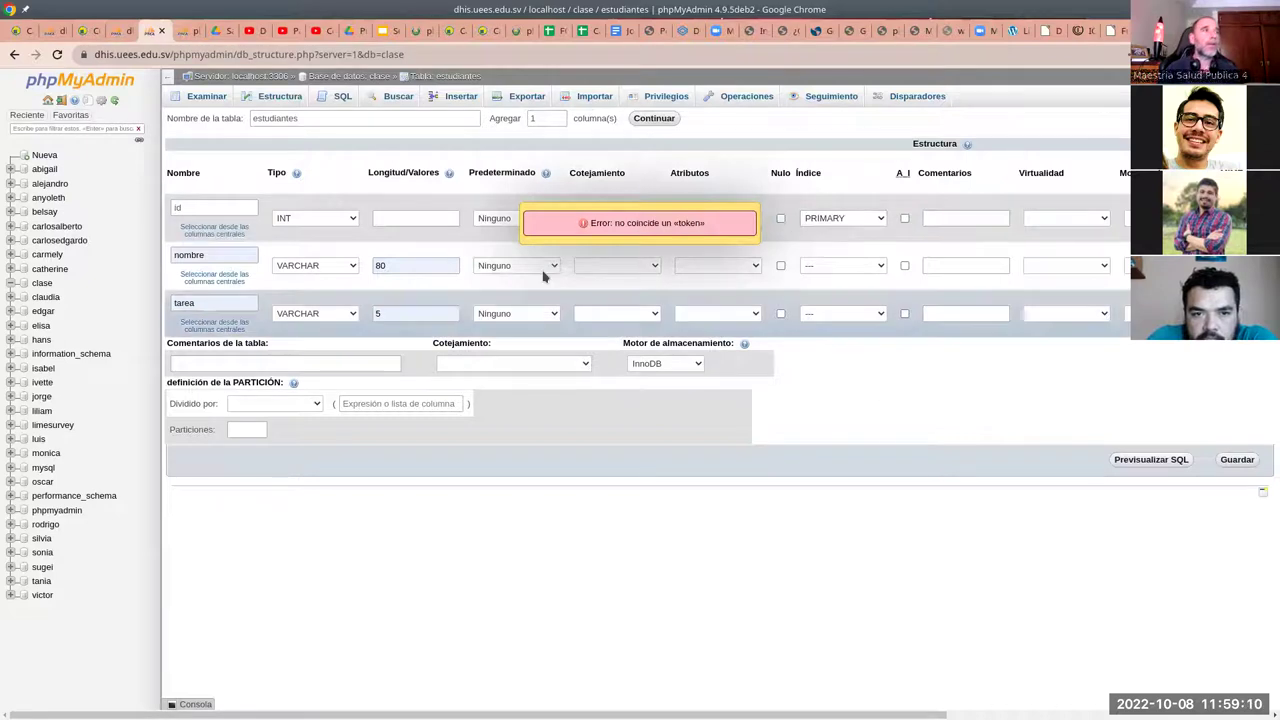
- Reload the clase database page and start a new table named estudiantes with 3 columns
{"action": "left_click", "coordinate": [57, 56]}
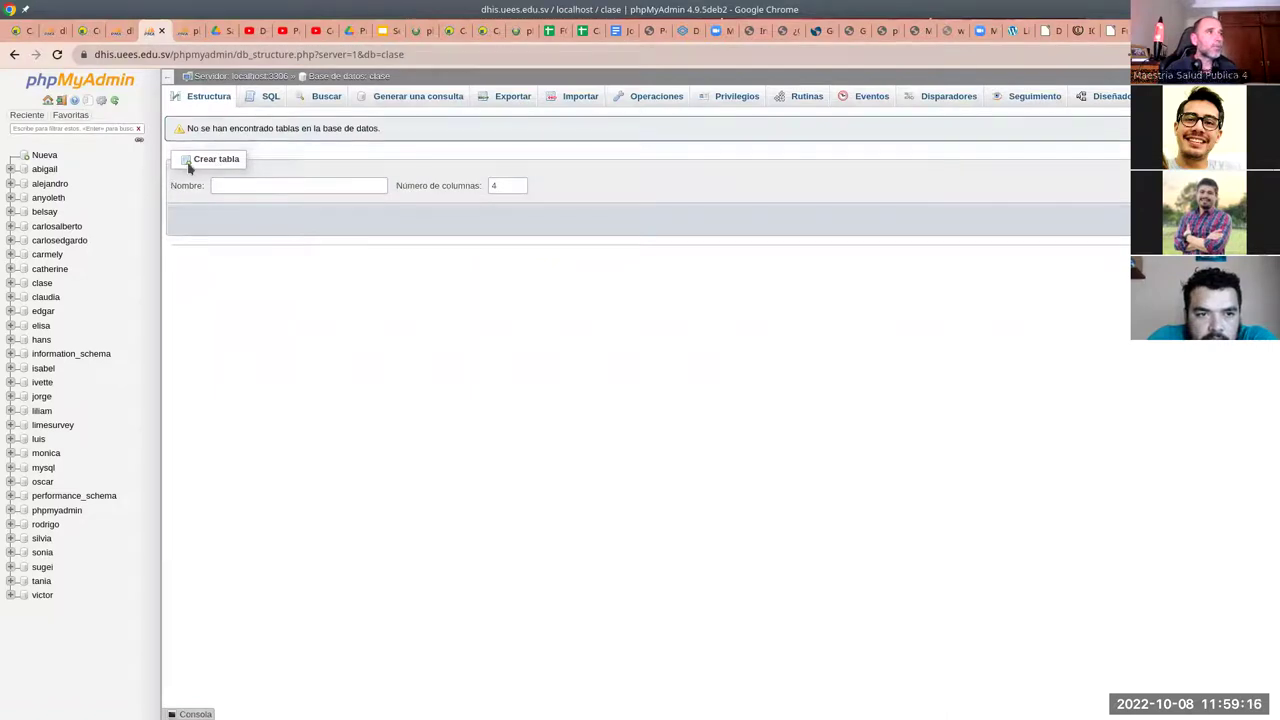
{"action": "left_click", "coordinate": [297, 188]}
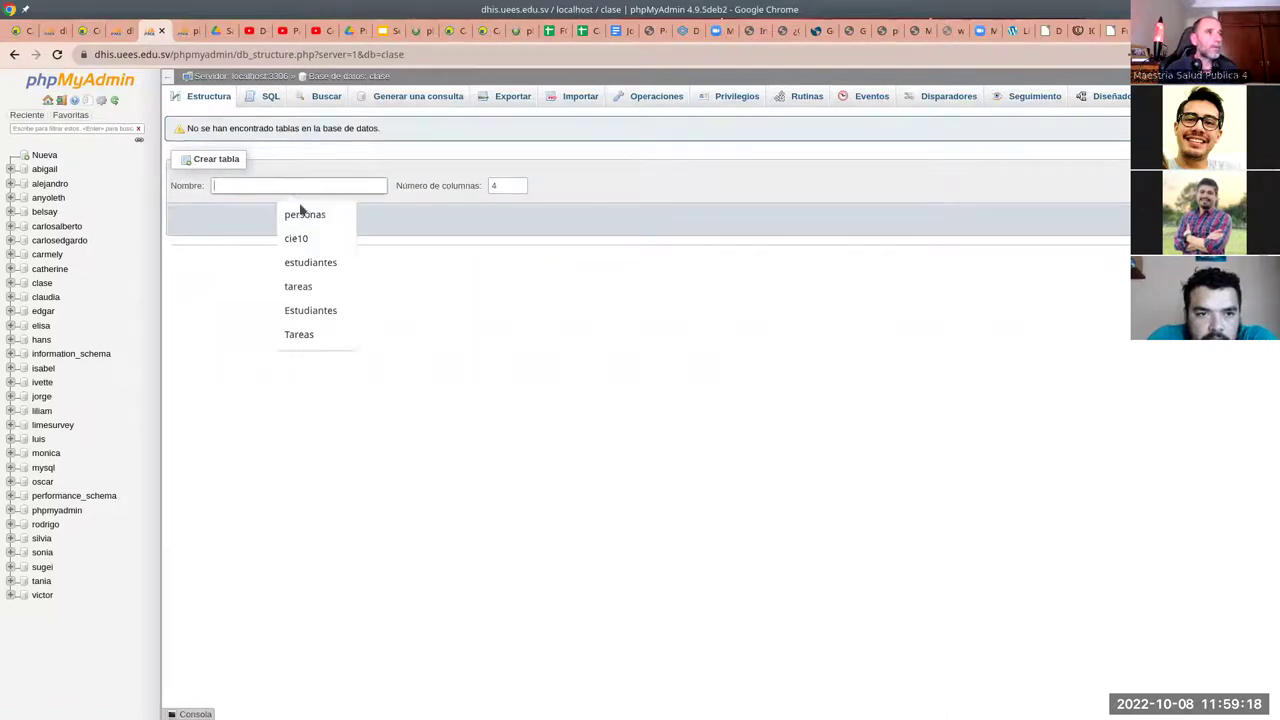
{"action": "left_click", "coordinate": [322, 261]}
{"action": "left_click", "coordinate": [483, 185]}
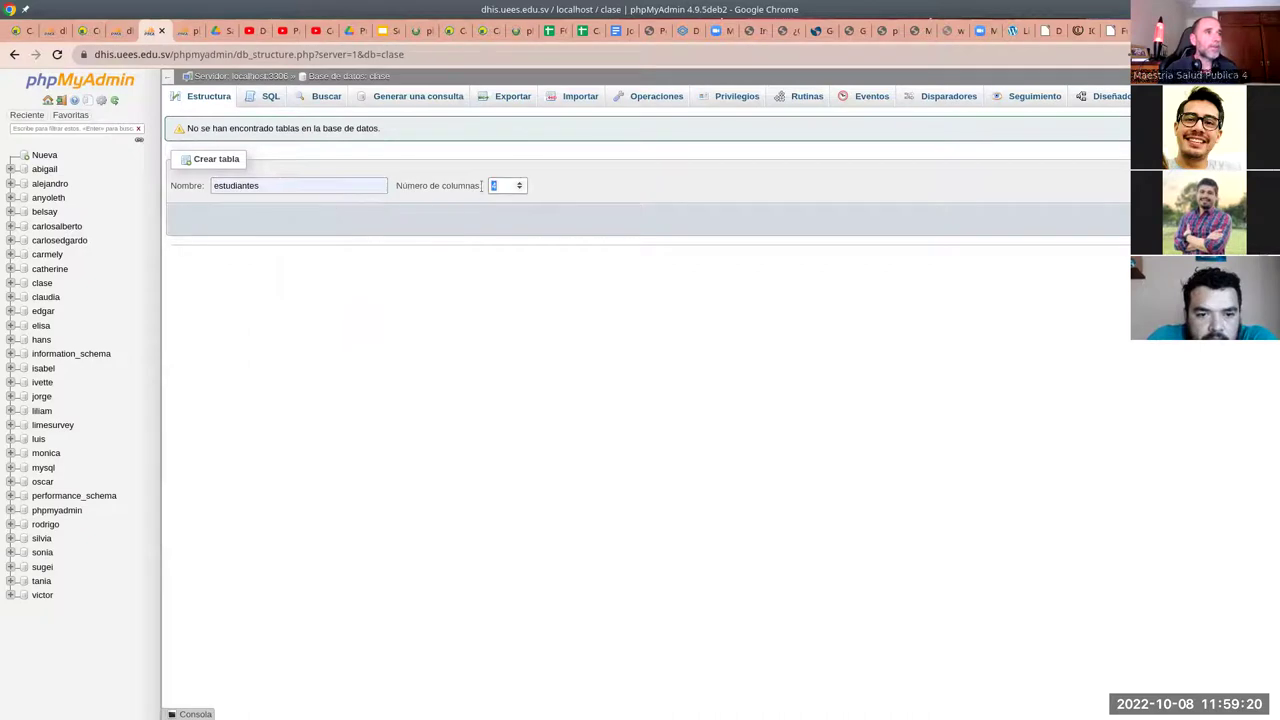
{"action": "left_click", "coordinate": [1235, 219]}
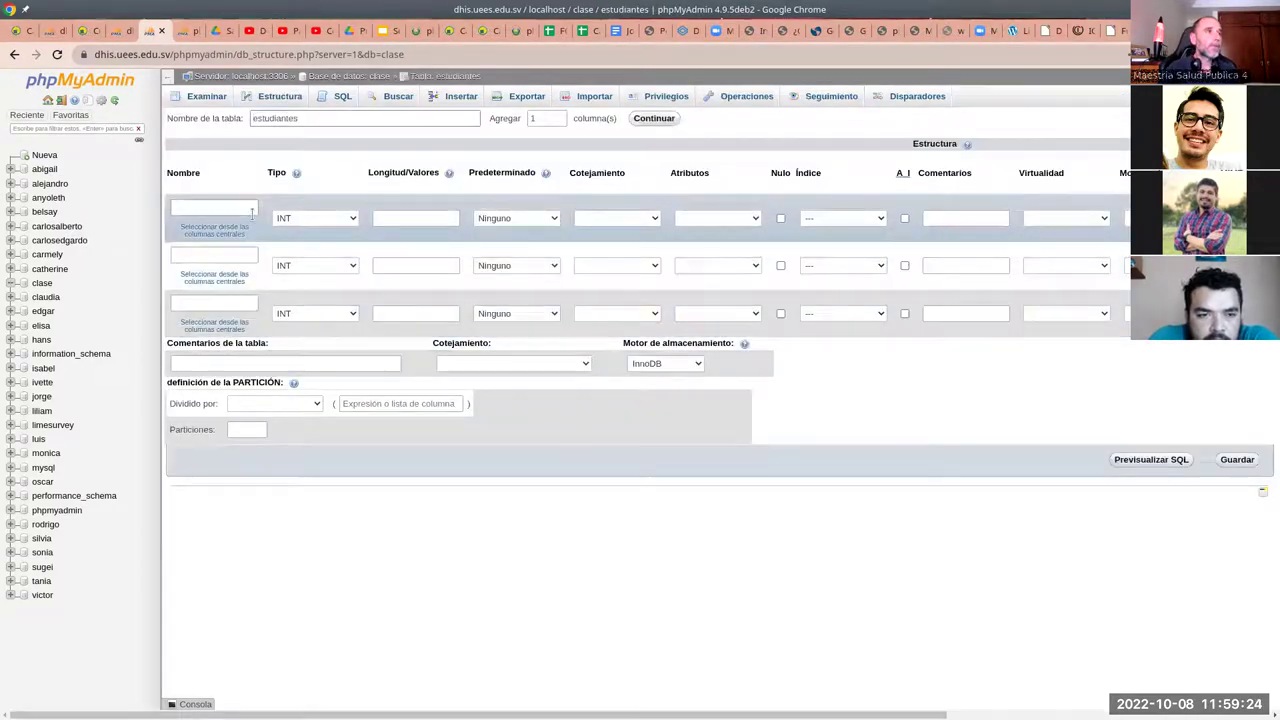
- Name the three columns of the new table id, nombre and tarea
{"action": "left_click", "coordinate": [214, 208]}
{"action": "left_click", "coordinate": [222, 237]}
{"action": "left_click", "coordinate": [214, 255]}
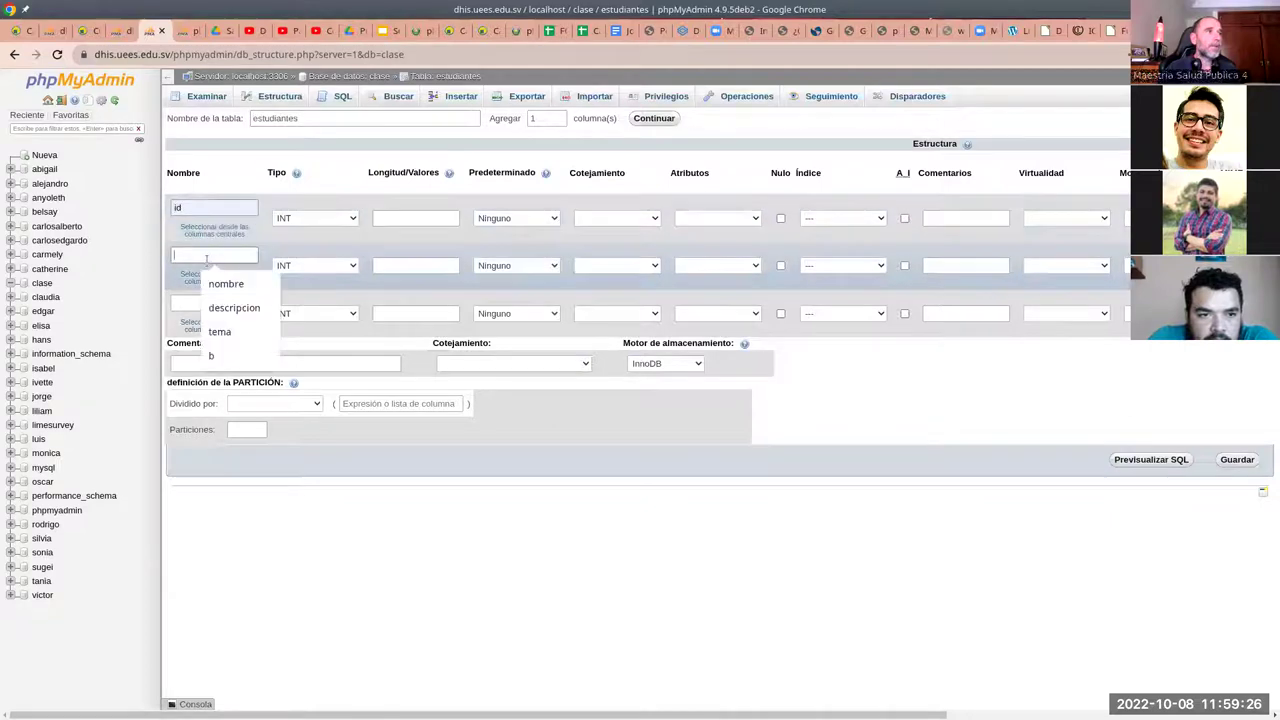
{"action": "left_click", "coordinate": [207, 288]}
{"action": "left_click", "coordinate": [205, 300]}
{"action": "left_click", "coordinate": [240, 332]}
- Set nombre to VARCHAR with length 80 and tarea to VARCHAR with length 5
{"action": "left_click", "coordinate": [316, 266]}
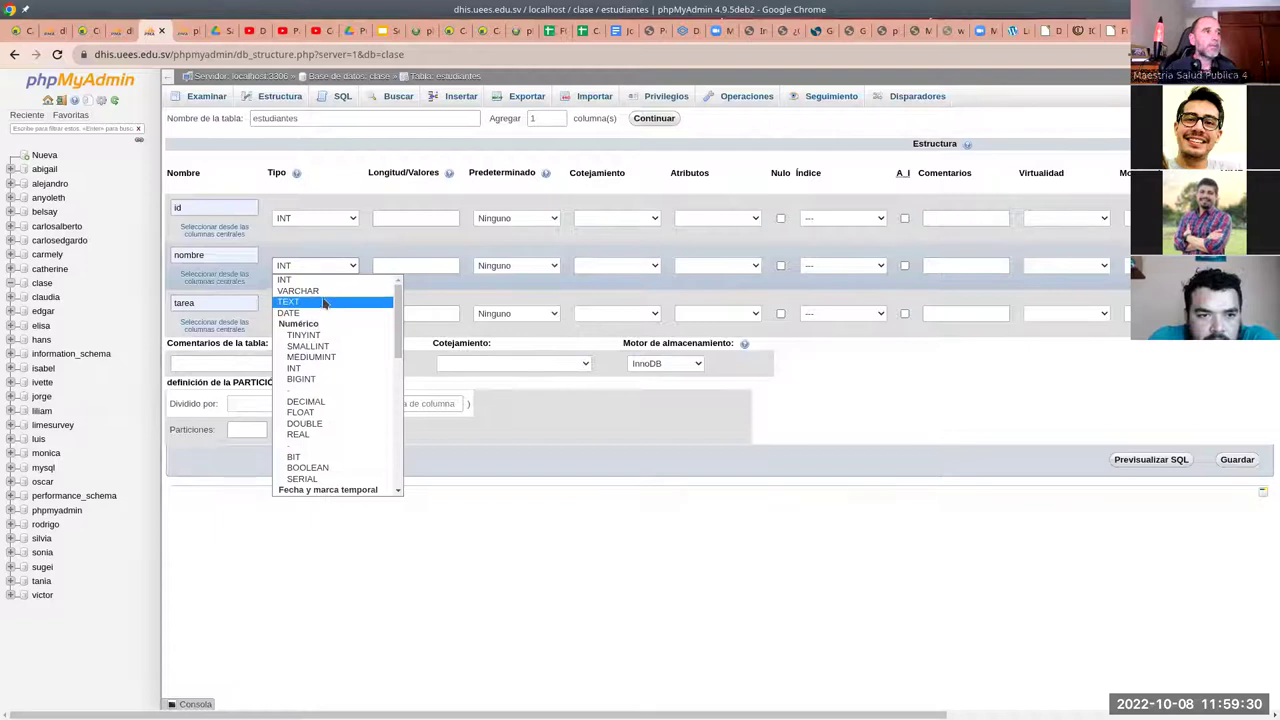
{"action": "left_click", "coordinate": [322, 292]}
{"action": "left_click", "coordinate": [314, 314]}
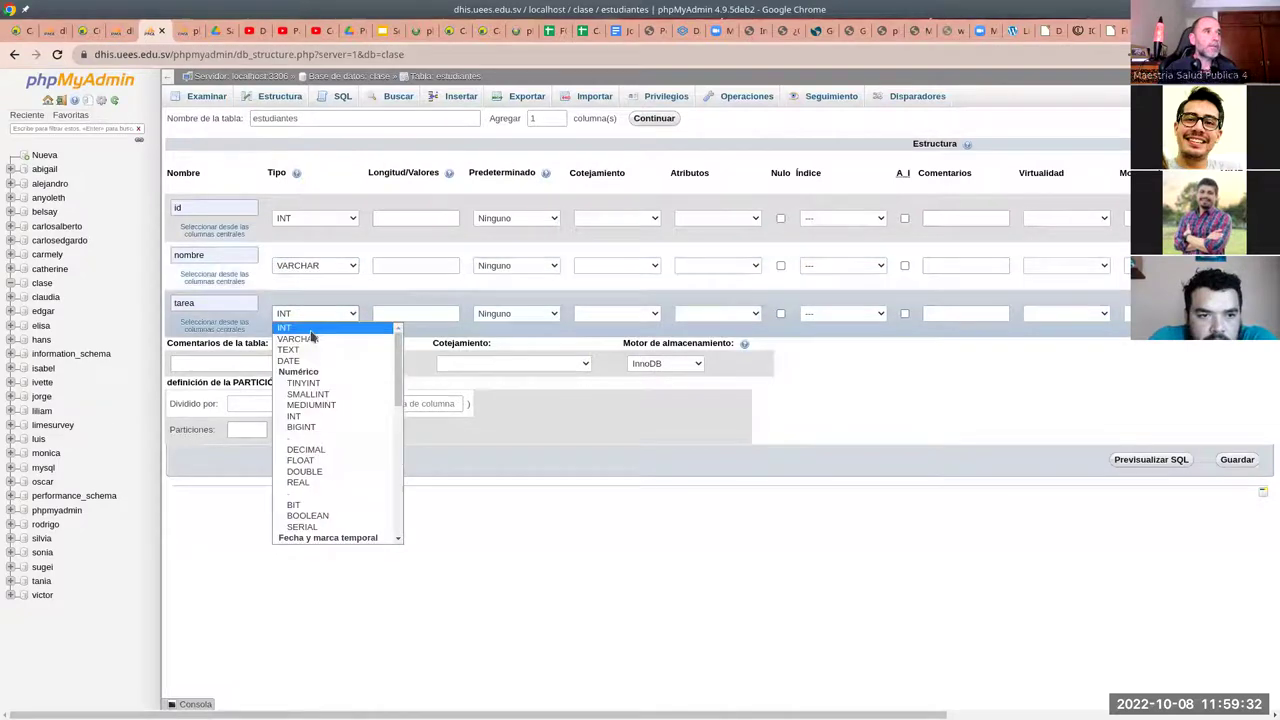
{"action": "left_click", "coordinate": [320, 342]}
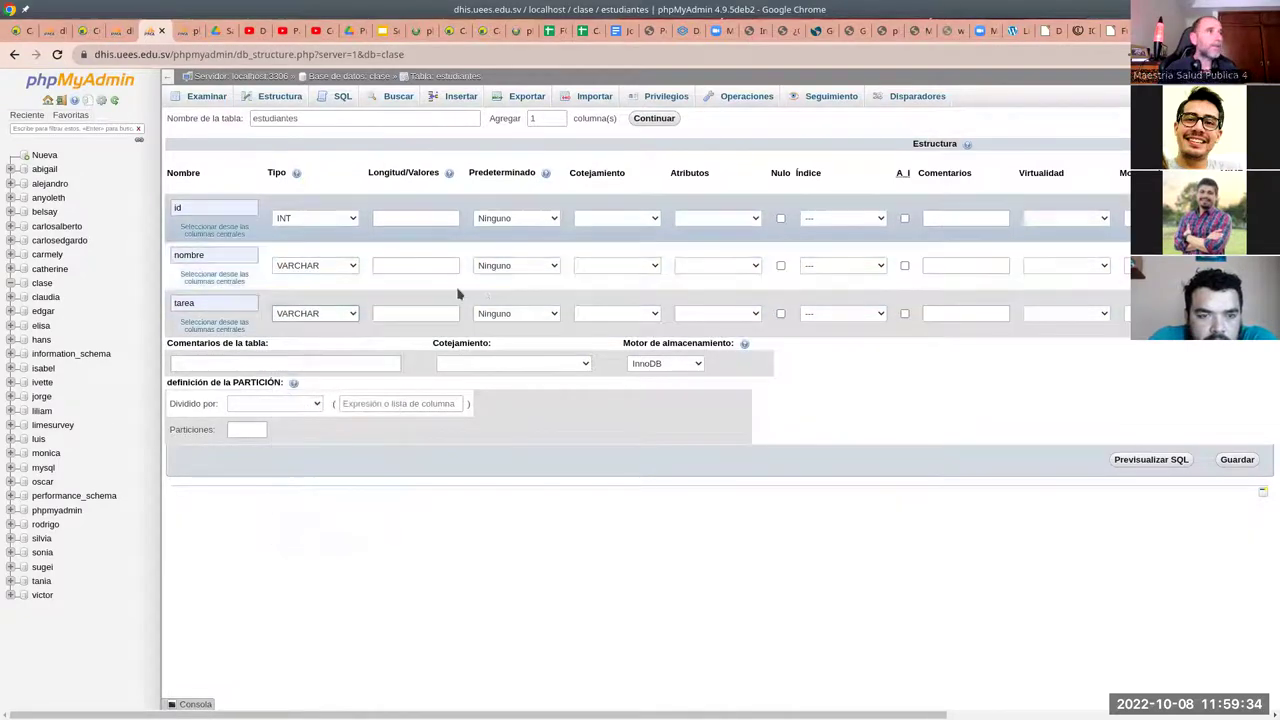
{"action": "left_click", "coordinate": [405, 264]}
{"action": "left_click", "coordinate": [415, 318]}
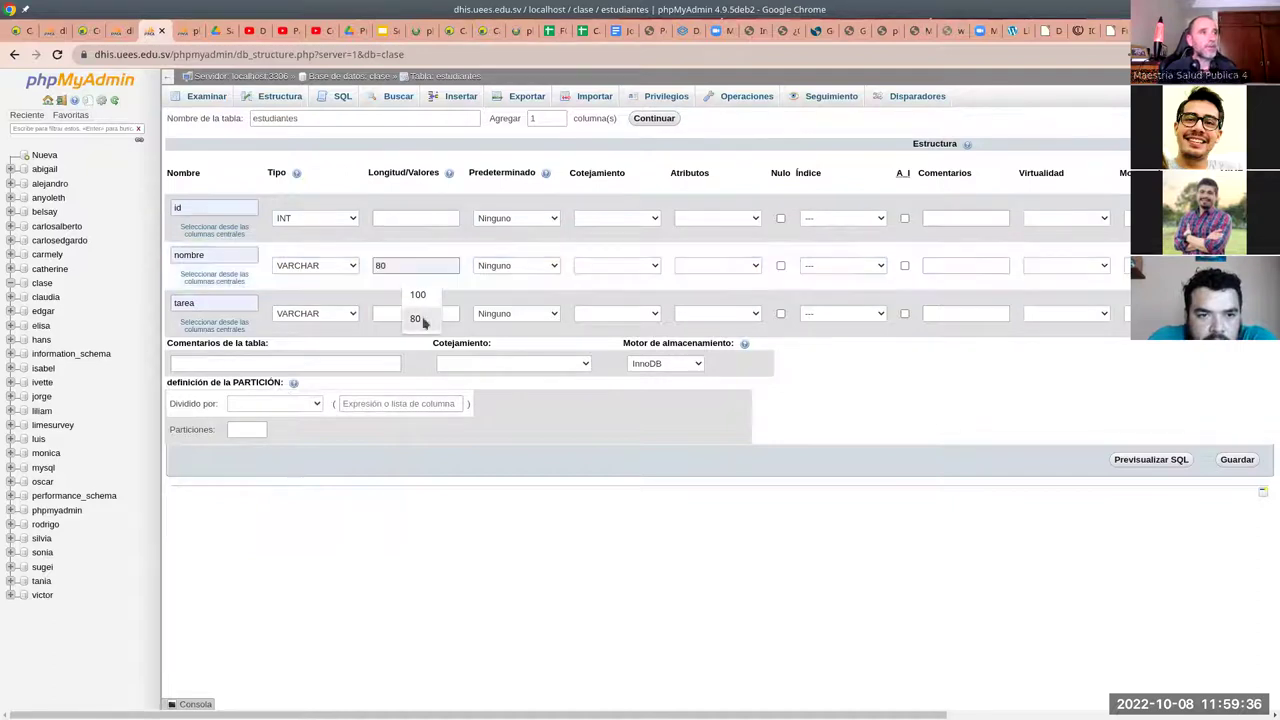
{"action": "left_click", "coordinate": [392, 313]}
{"action": "left_click", "coordinate": [412, 342]}
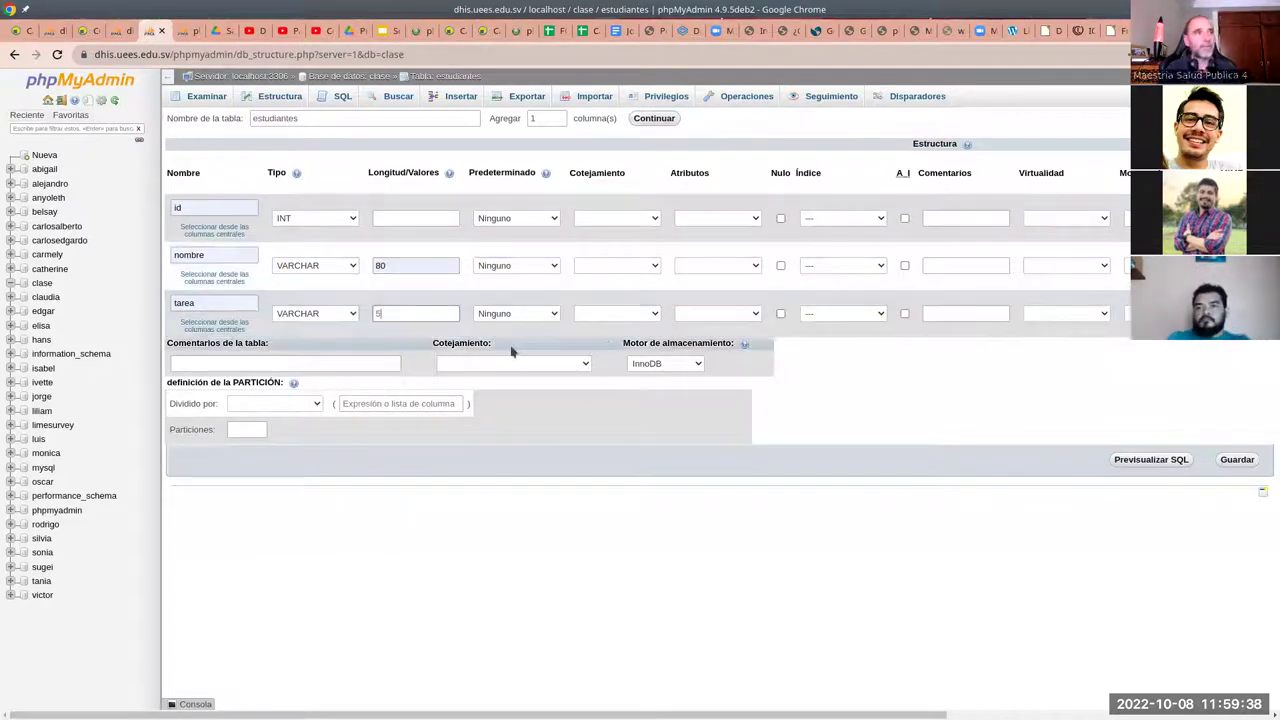
- Choose PRIMARY as the index of the id column
{"action": "left_click", "coordinate": [831, 266]}
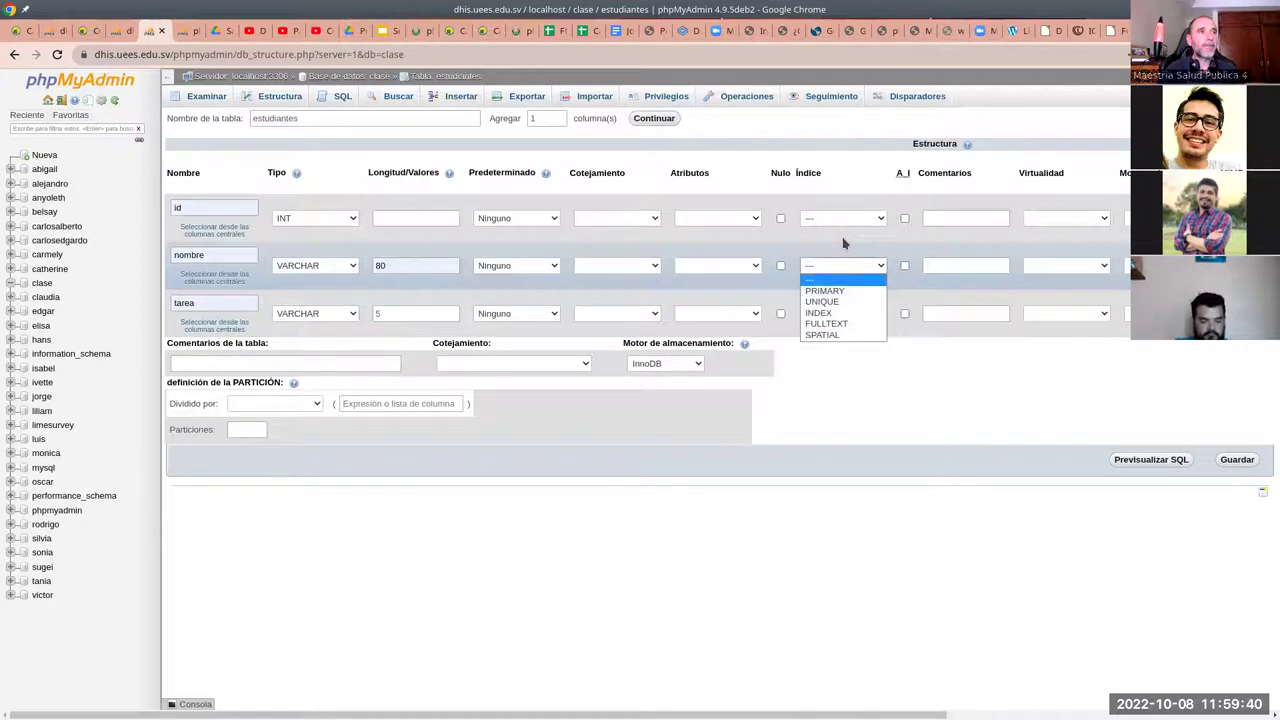
{"action": "left_click", "coordinate": [845, 218]}
{"action": "left_click", "coordinate": [845, 218]}
{"action": "left_click", "coordinate": [835, 244]}
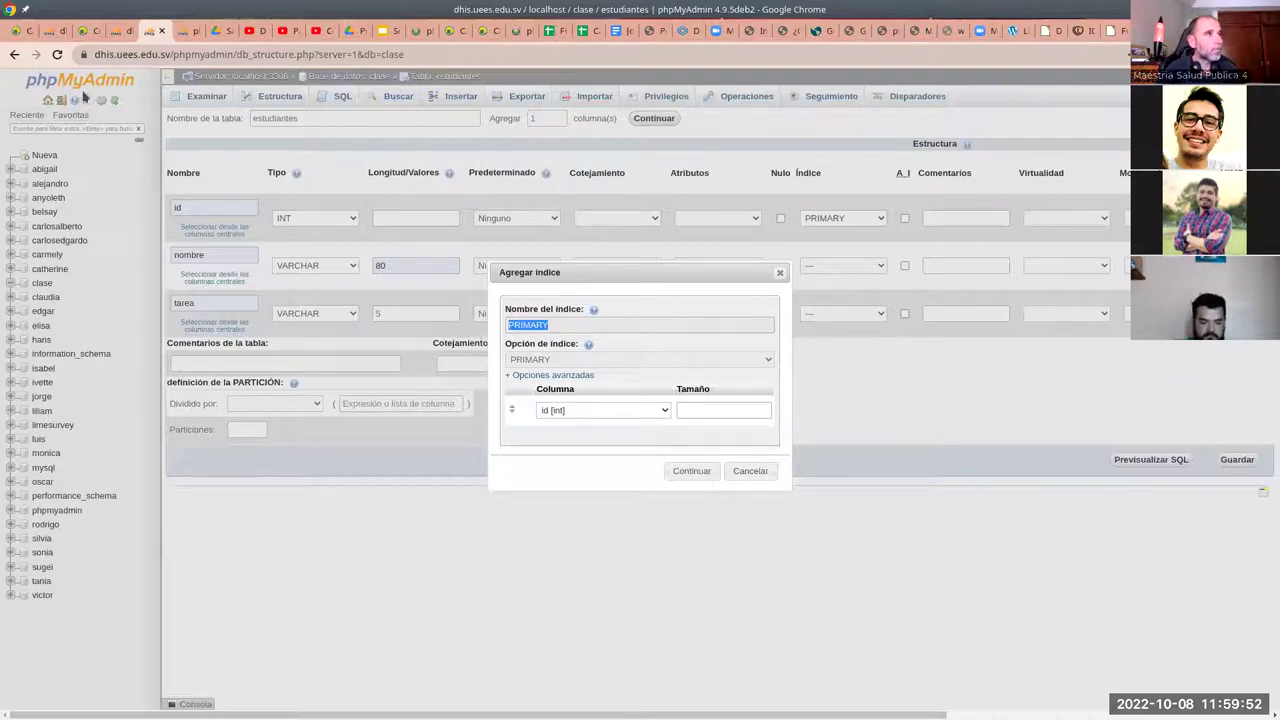
- Switch to the Semana 8 course page and review the table of students' assigned person and related tables
{"action": "left_click", "coordinate": [88, 36]}
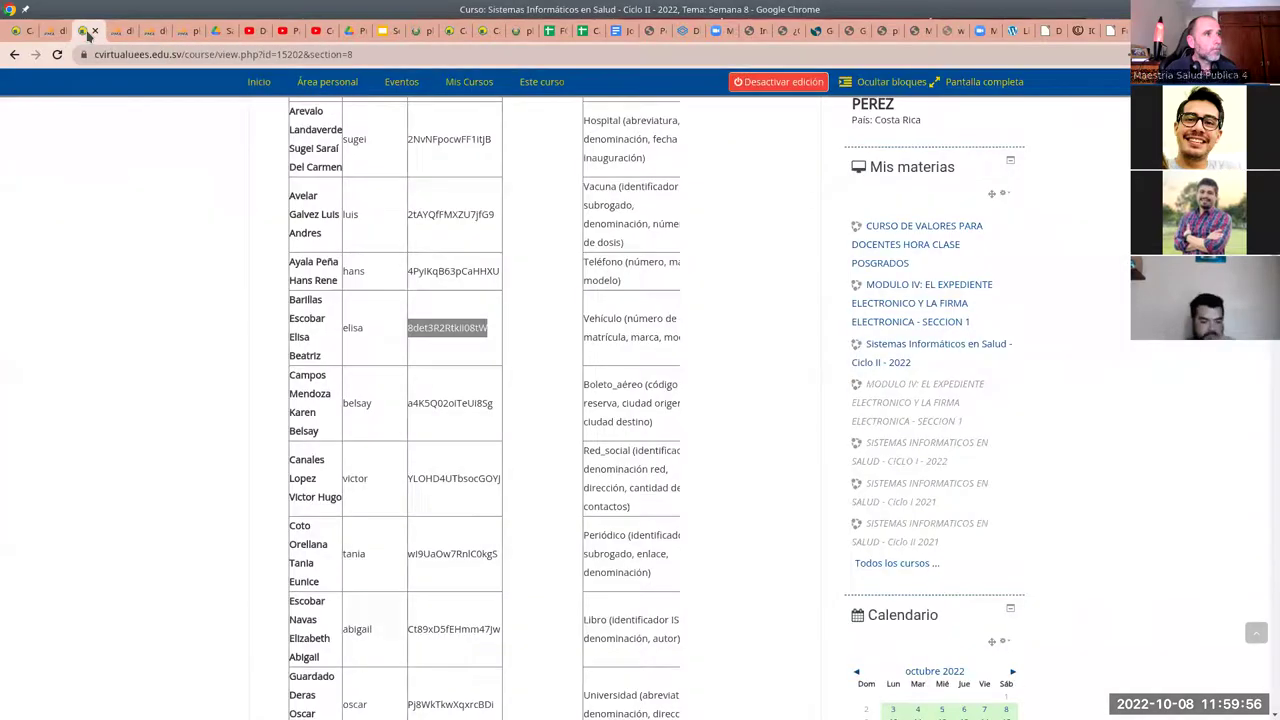
{"action": "scroll", "coordinate": [449, 460], "scroll_direction": "up", "scroll_amount": 3}
{"action": "scroll", "coordinate": [449, 460], "scroll_direction": "down", "scroll_amount": 9}
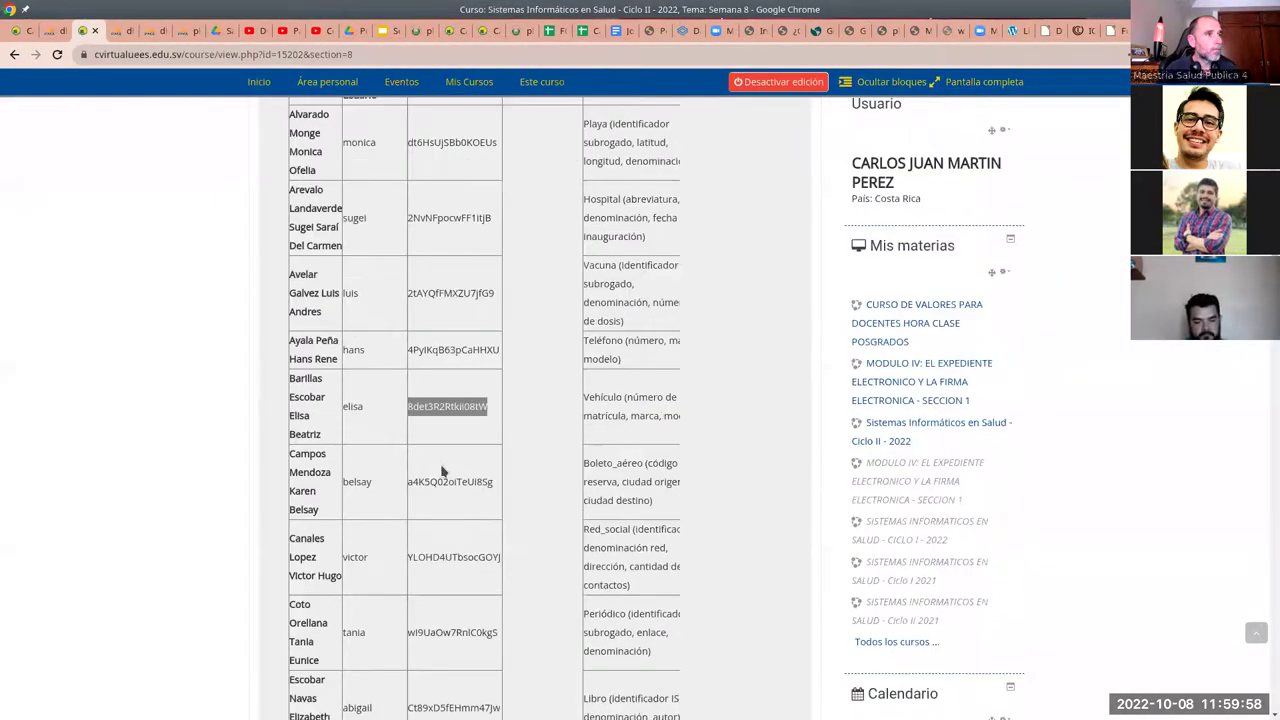
{"action": "scroll", "coordinate": [461, 497], "scroll_direction": "down", "scroll_amount": 4}
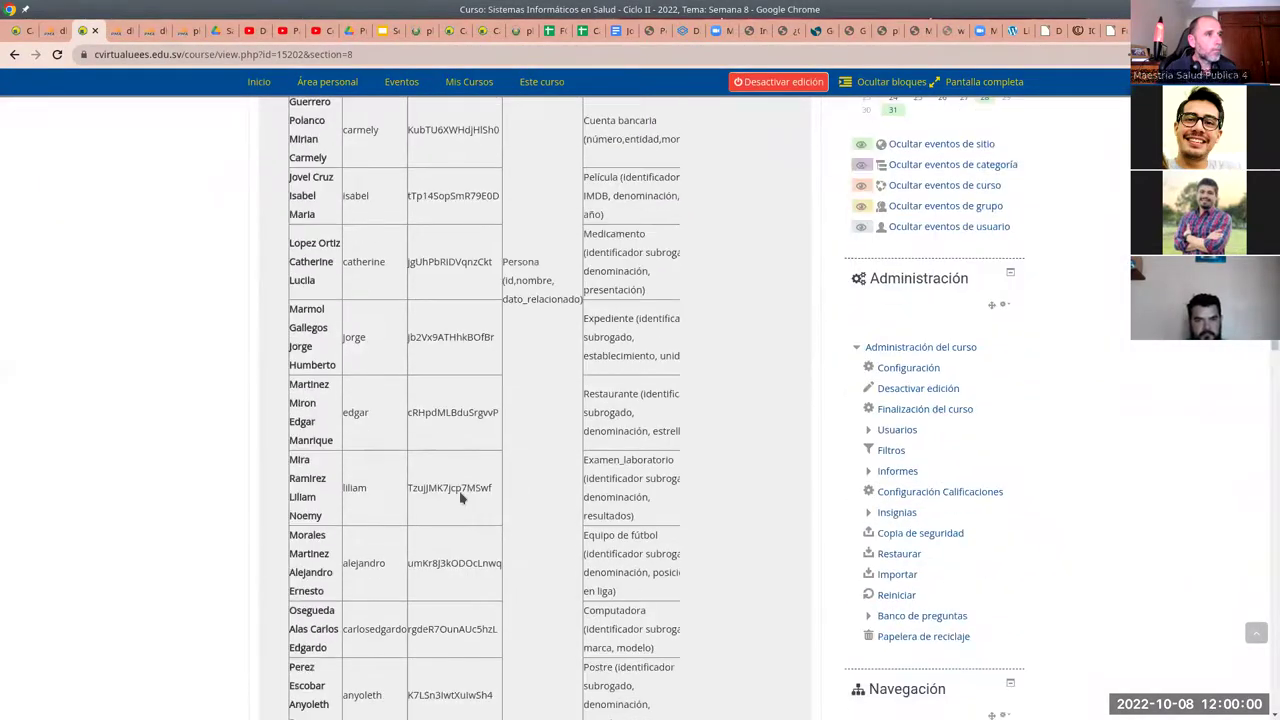
{"action": "scroll", "coordinate": [461, 497], "scroll_direction": "down", "scroll_amount": 1}
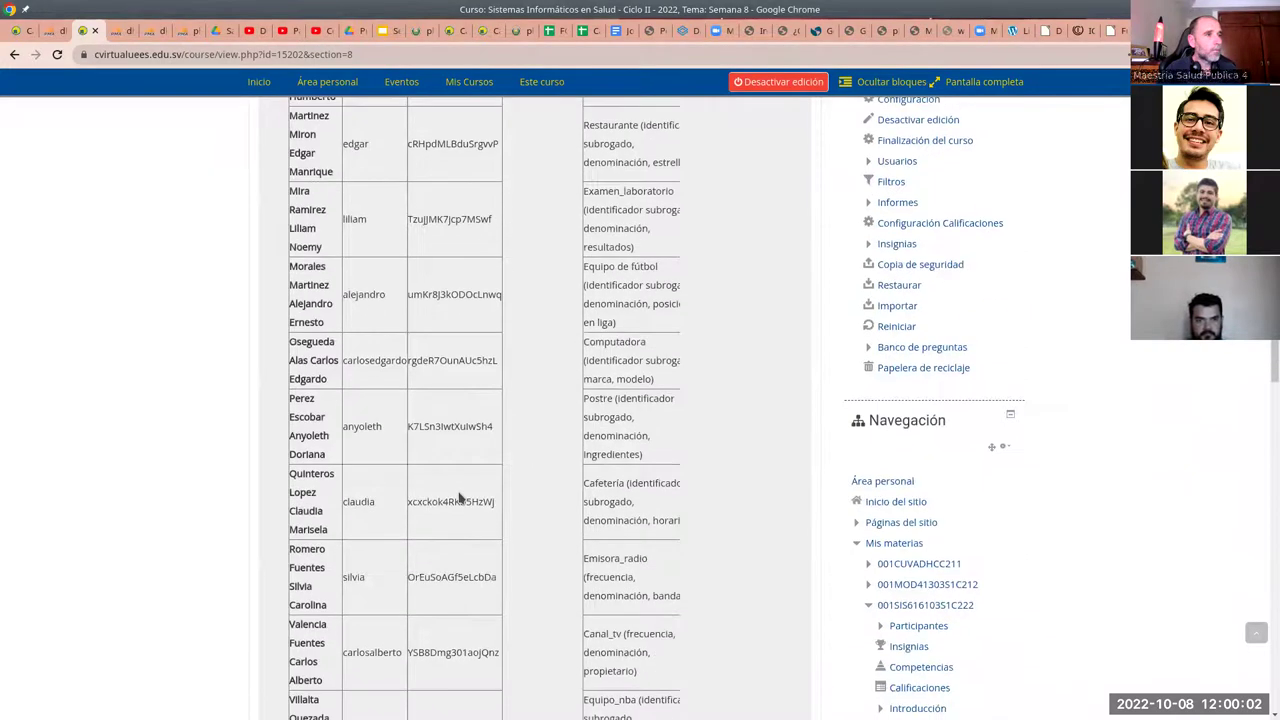
{"action": "scroll", "coordinate": [459, 497], "scroll_direction": "down", "scroll_amount": 3}
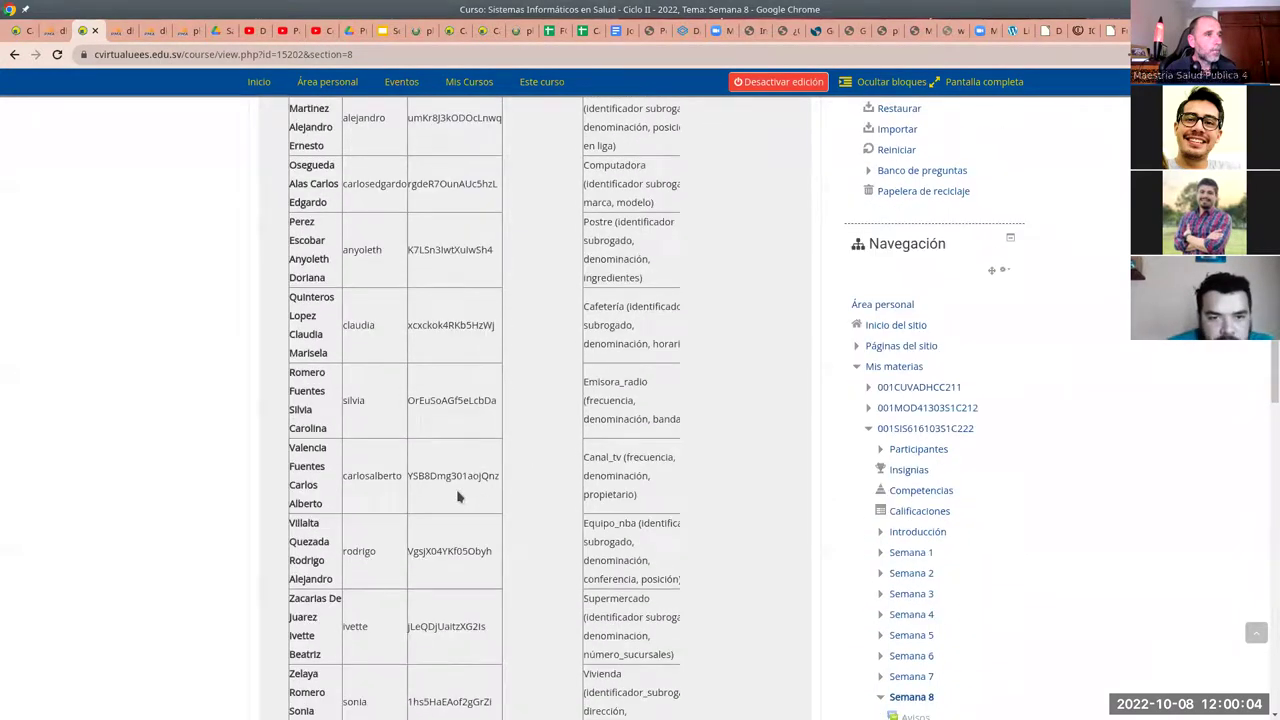
{"action": "scroll", "coordinate": [459, 497], "scroll_direction": "down", "scroll_amount": 1}
{"action": "scroll", "coordinate": [458, 497], "scroll_direction": "up", "scroll_amount": 6}
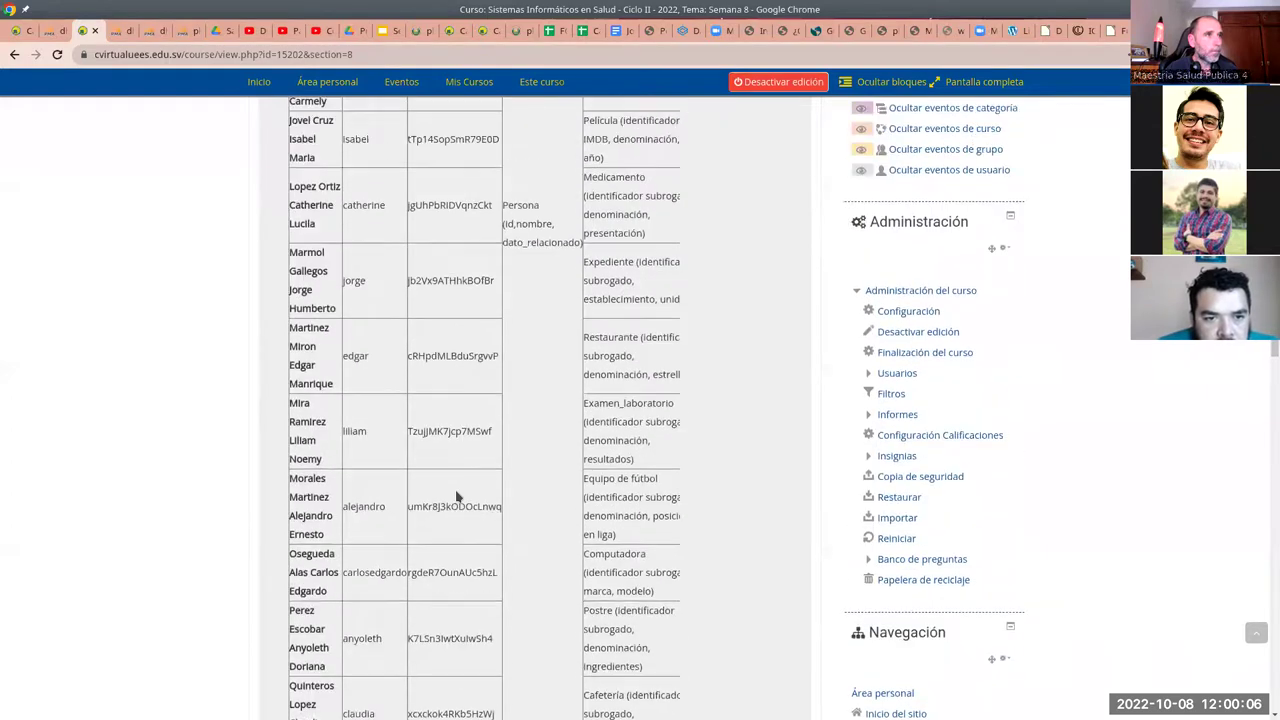
{"action": "scroll", "coordinate": [456, 496], "scroll_direction": "up", "scroll_amount": 1}
{"action": "scroll", "coordinate": [613, 465], "scroll_direction": "up", "scroll_amount": 4}
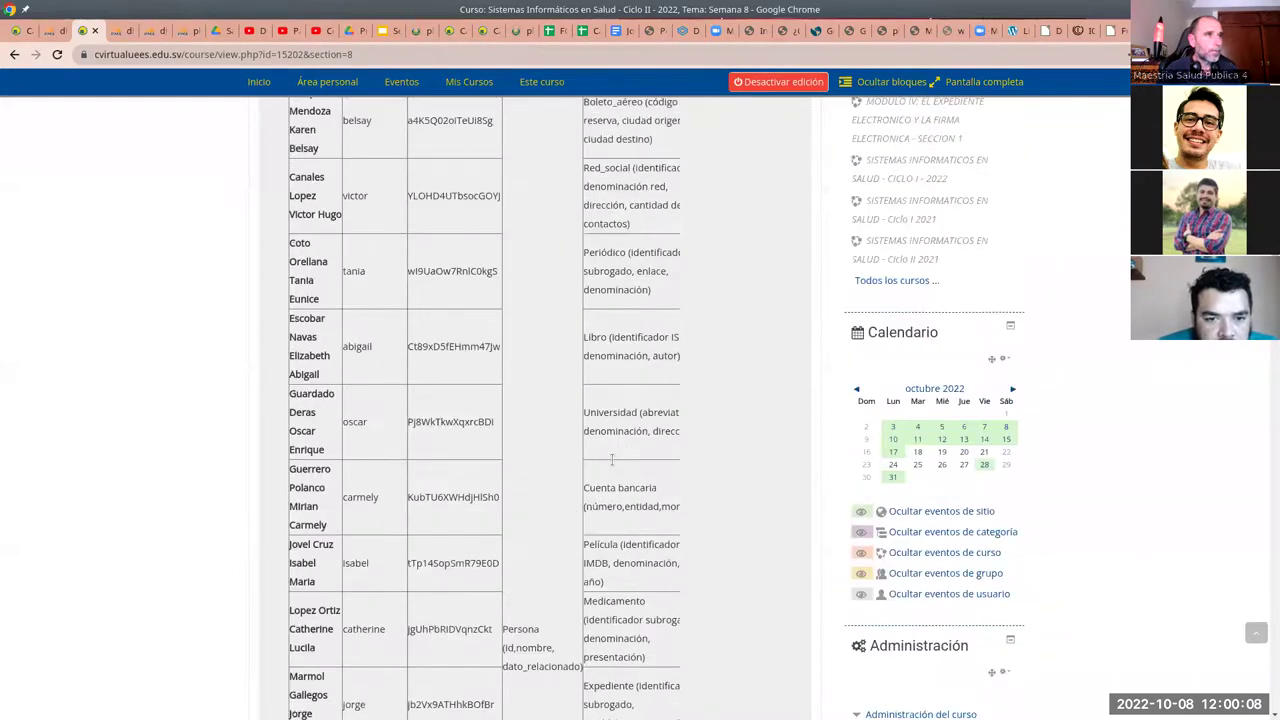
{"action": "scroll", "coordinate": [613, 465], "scroll_direction": "up", "scroll_amount": 2}
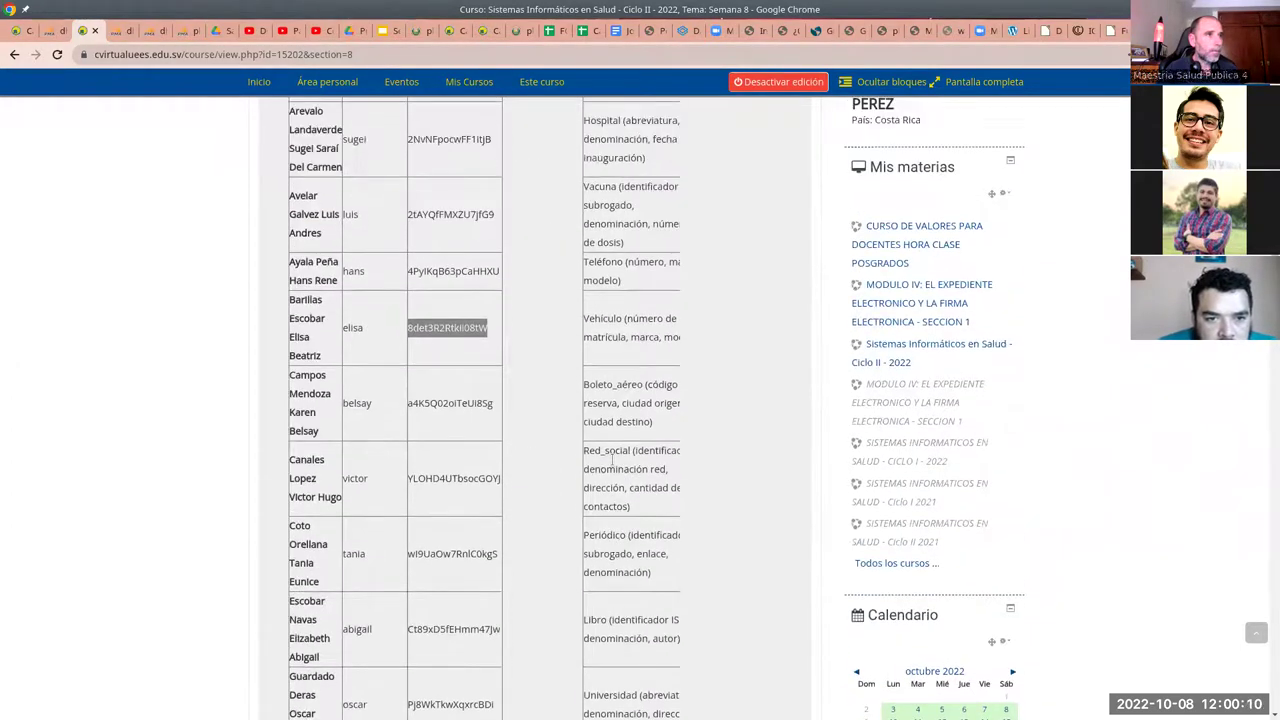
{"action": "scroll", "coordinate": [624, 392], "scroll_direction": "up", "scroll_amount": 1}
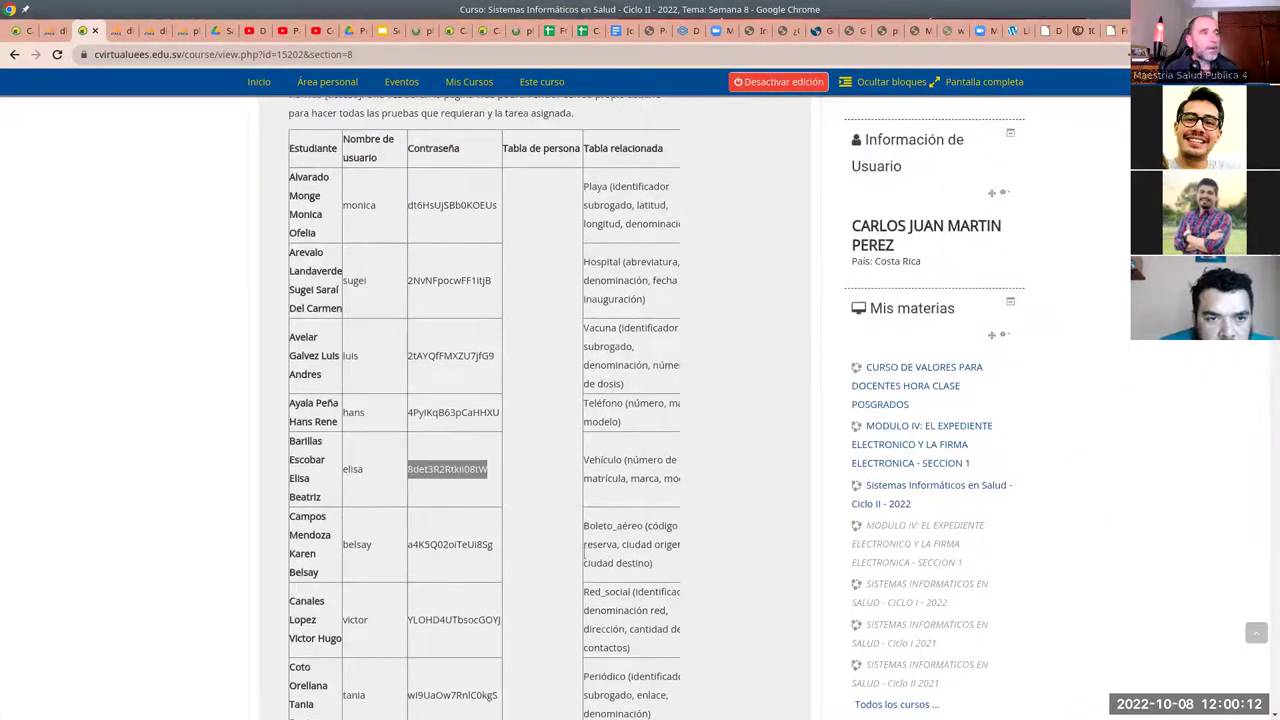
- Examine the Persona table definition with its dato_relacionado field and the Vacuna entry among the related tables
{"action": "scroll", "coordinate": [594, 524], "scroll_direction": "down", "scroll_amount": 5}
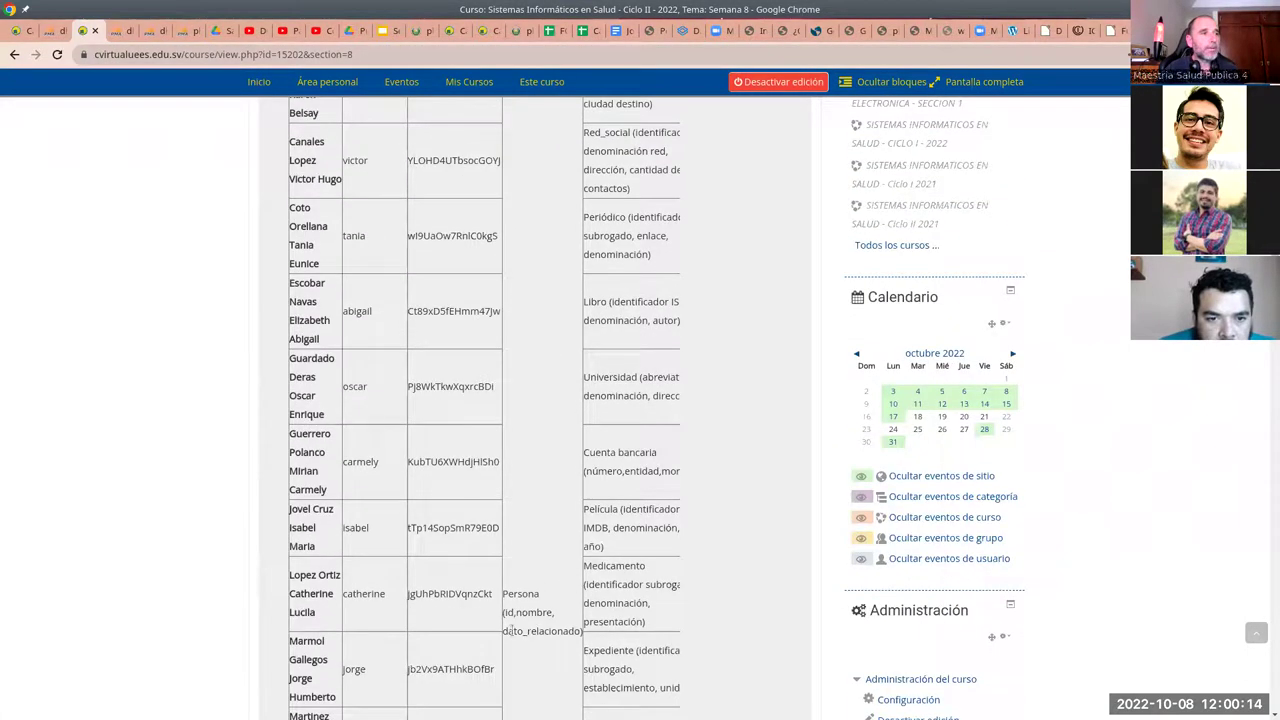
{"action": "double_click", "coordinate": [525, 594]}
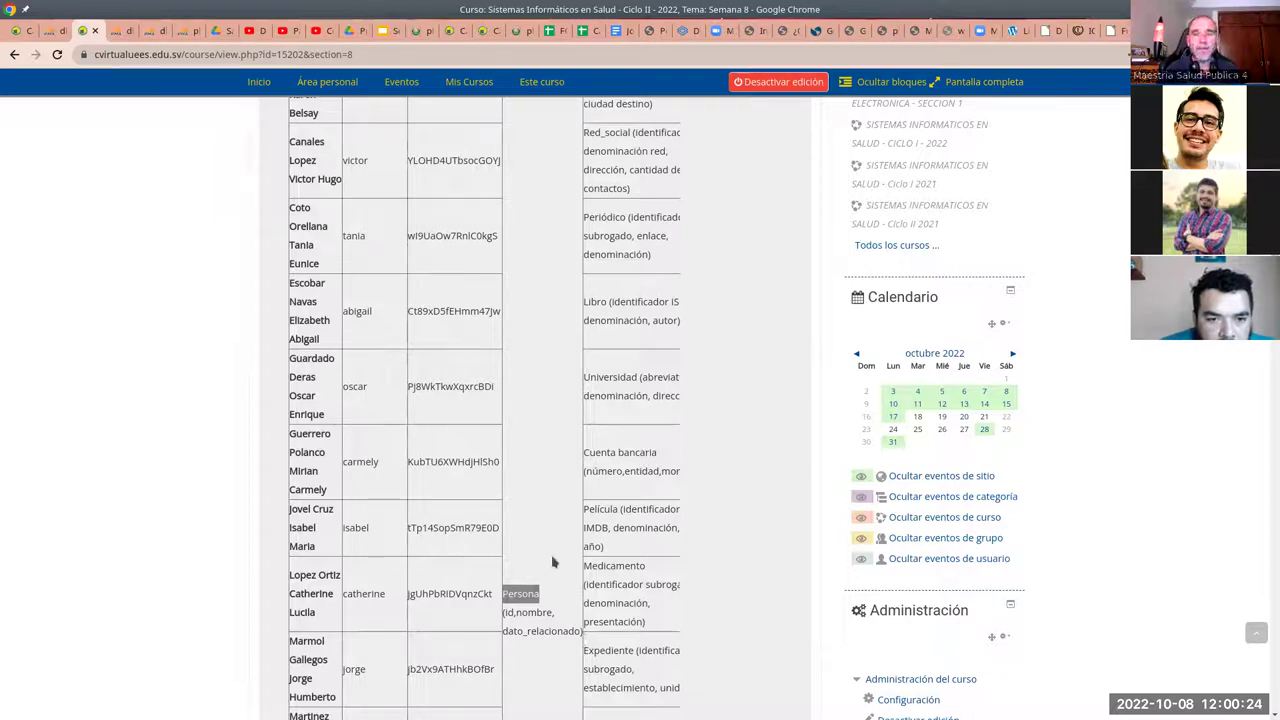
{"action": "left_click_drag", "start_coordinate": [503, 631], "coordinate": [578, 630]}
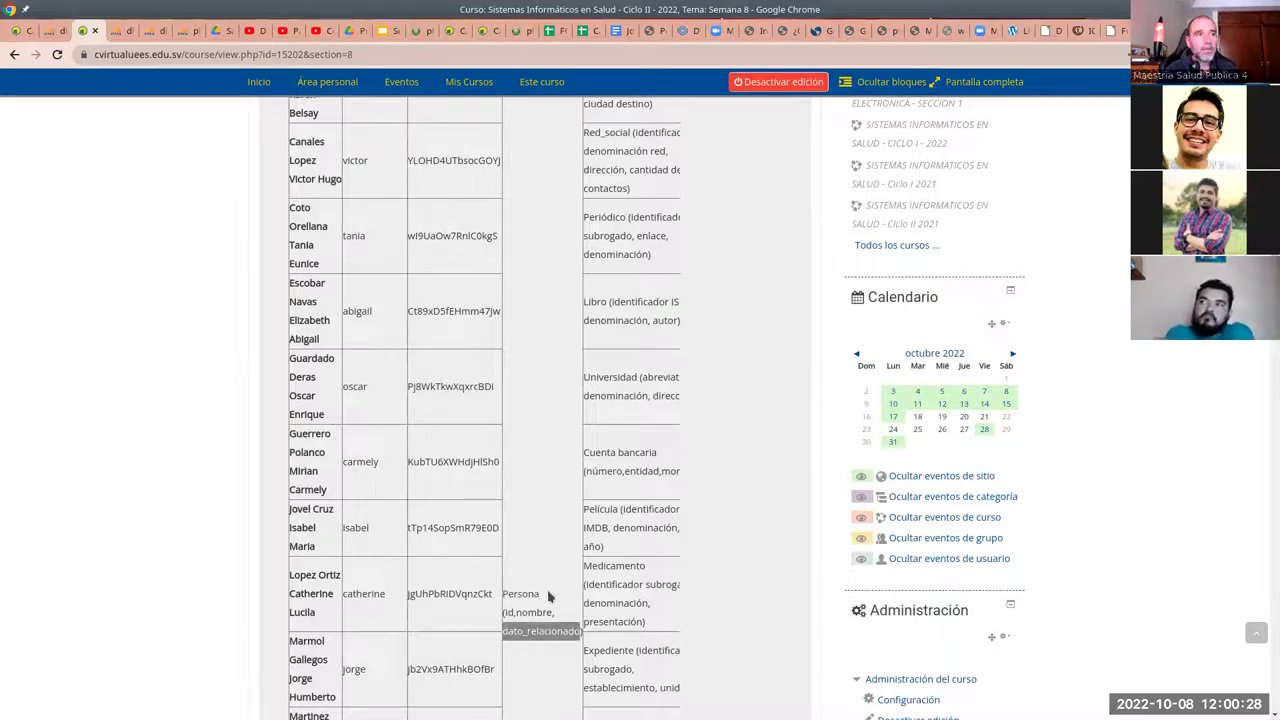
{"action": "scroll", "coordinate": [542, 599], "scroll_direction": "up", "scroll_amount": 4}
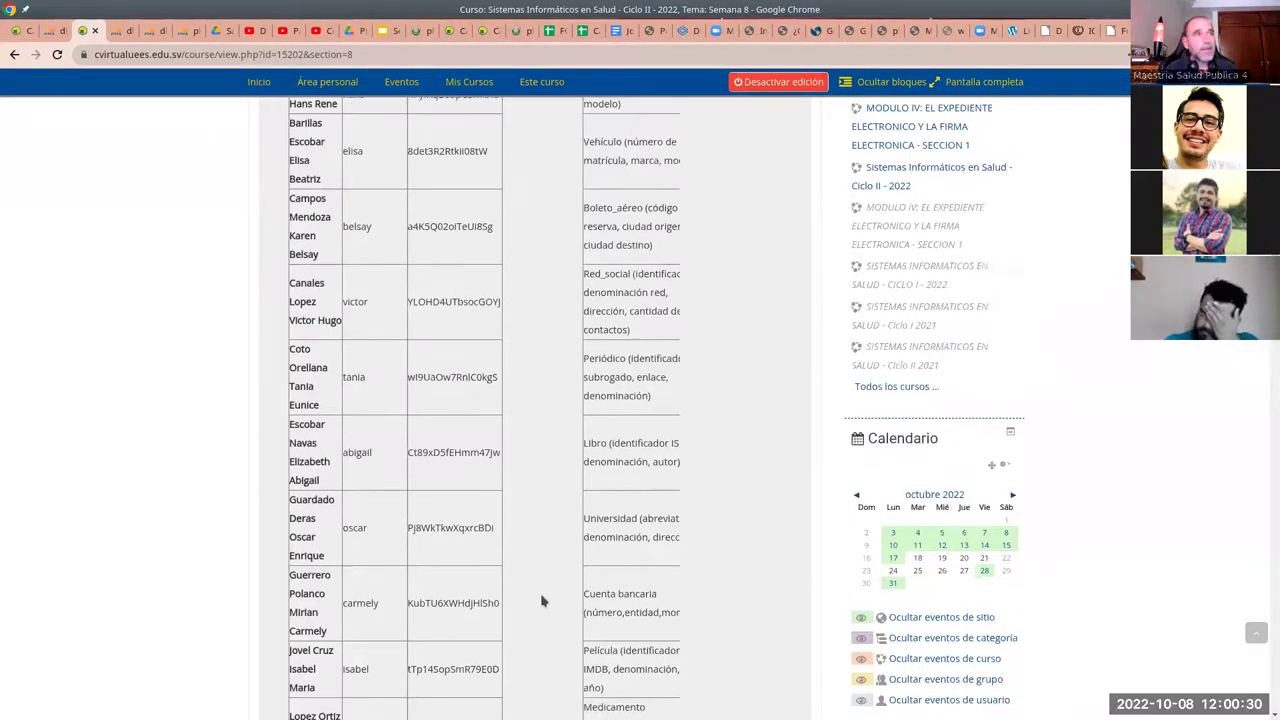
{"action": "scroll", "coordinate": [600, 428], "scroll_direction": "up", "scroll_amount": 1}
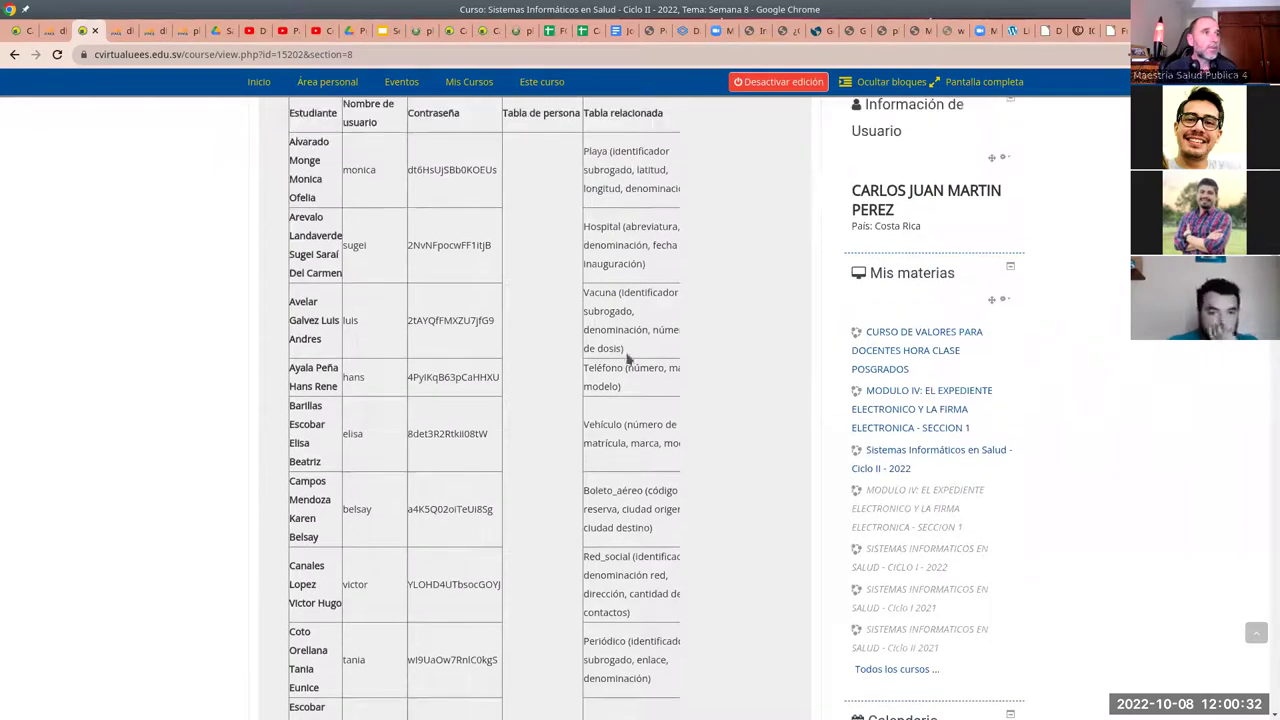
{"action": "double_click", "coordinate": [601, 292]}
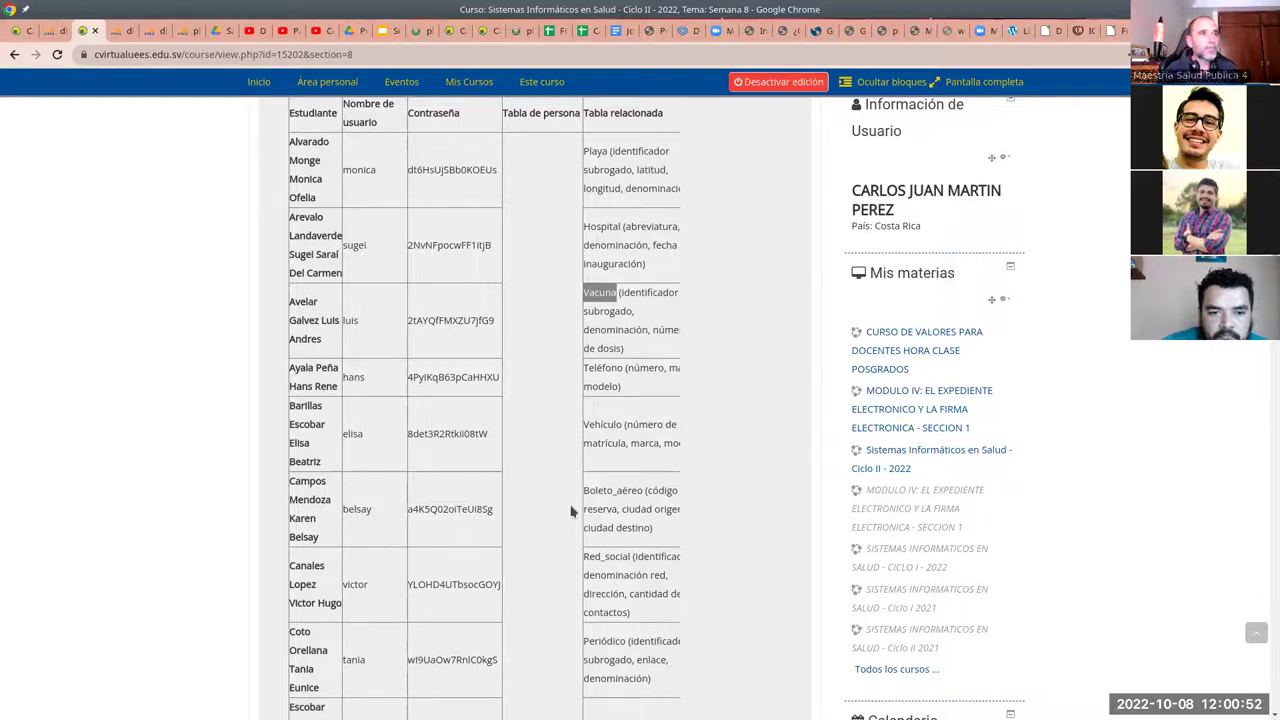
- Look through the remaining student assignments and the Paso 1 instructions in the Tarea section of the course page
{"action": "scroll", "coordinate": [563, 512], "scroll_direction": "down", "scroll_amount": 4}
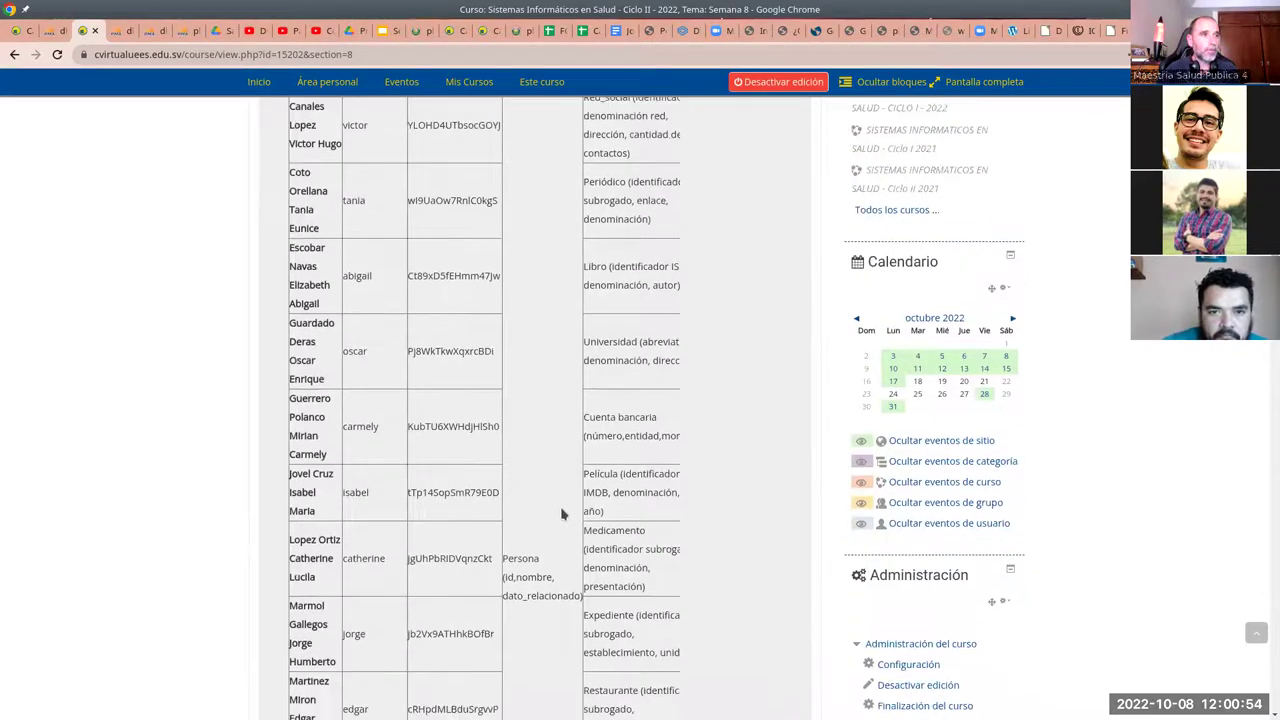
{"action": "scroll", "coordinate": [562, 514], "scroll_direction": "up", "scroll_amount": 1}
{"action": "scroll", "coordinate": [561, 514], "scroll_direction": "down", "scroll_amount": 6}
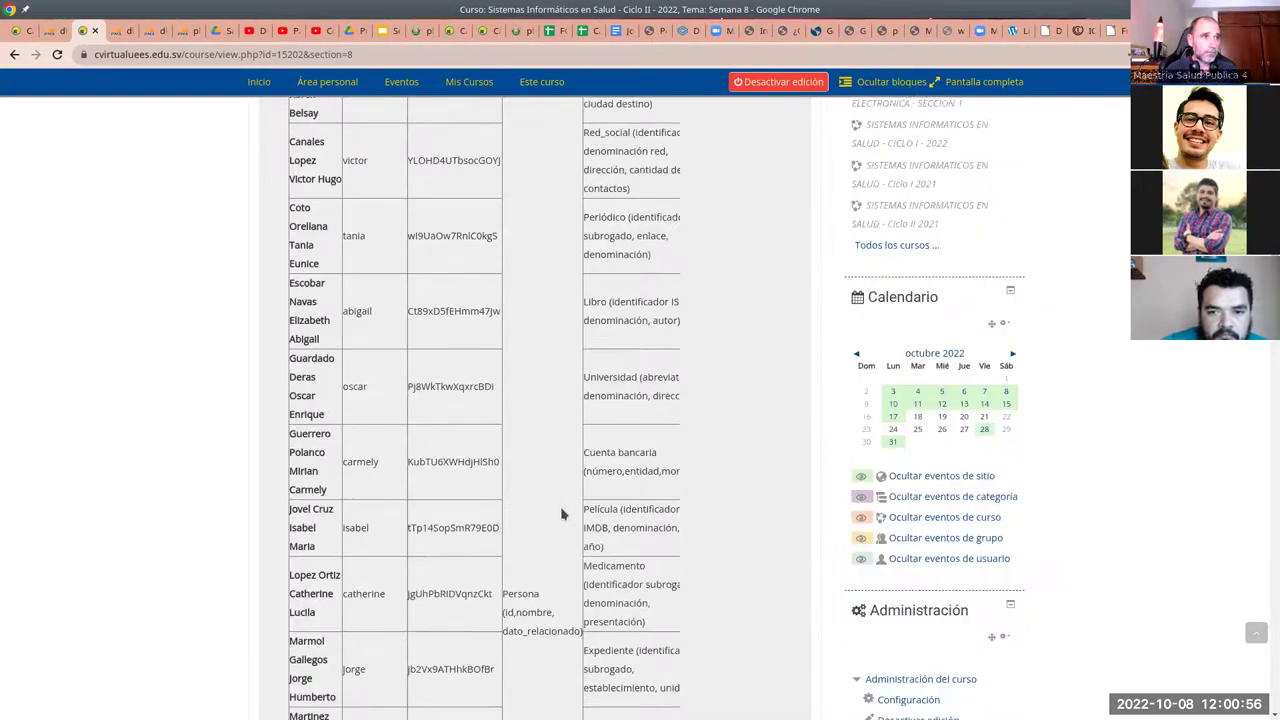
{"action": "scroll", "coordinate": [561, 514], "scroll_direction": "down", "scroll_amount": 4}
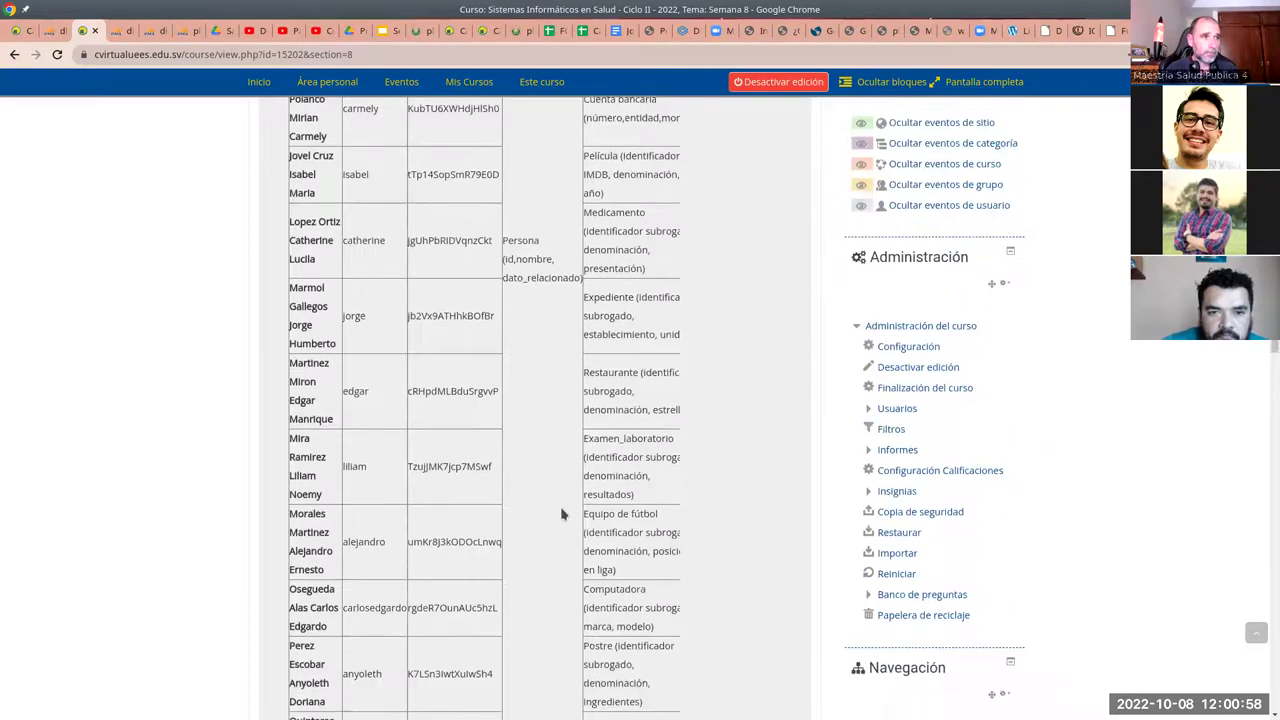
{"action": "scroll", "coordinate": [561, 514], "scroll_direction": "down", "scroll_amount": 5}
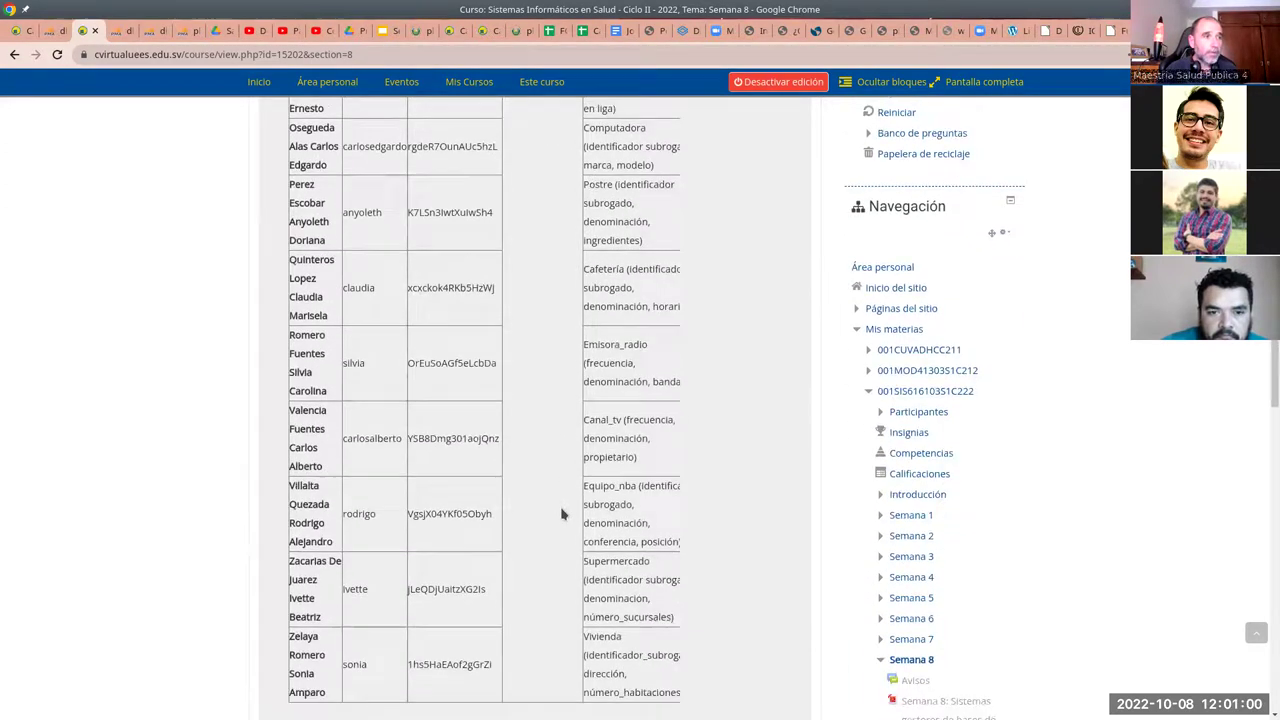
{"action": "scroll", "coordinate": [560, 503], "scroll_direction": "up", "scroll_amount": 1}
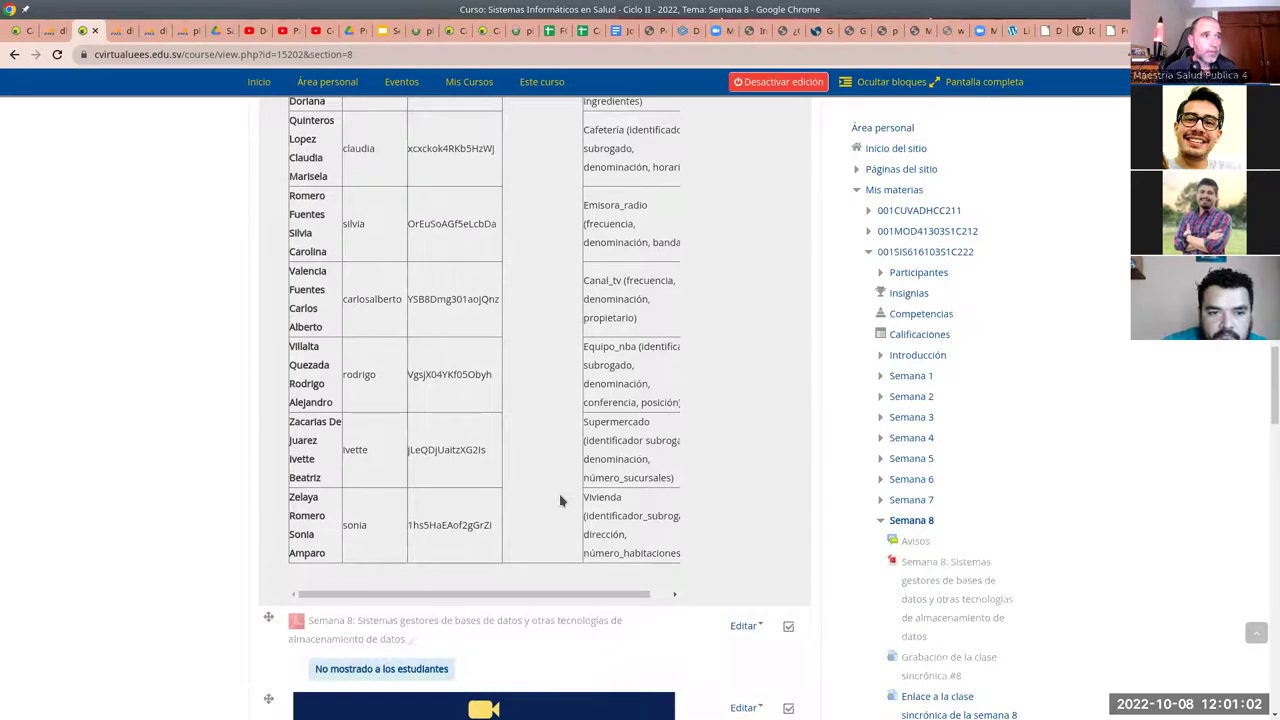
{"action": "scroll", "coordinate": [560, 500], "scroll_direction": "up", "scroll_amount": 1}
{"action": "scroll", "coordinate": [560, 500], "scroll_direction": "down", "scroll_amount": 6}
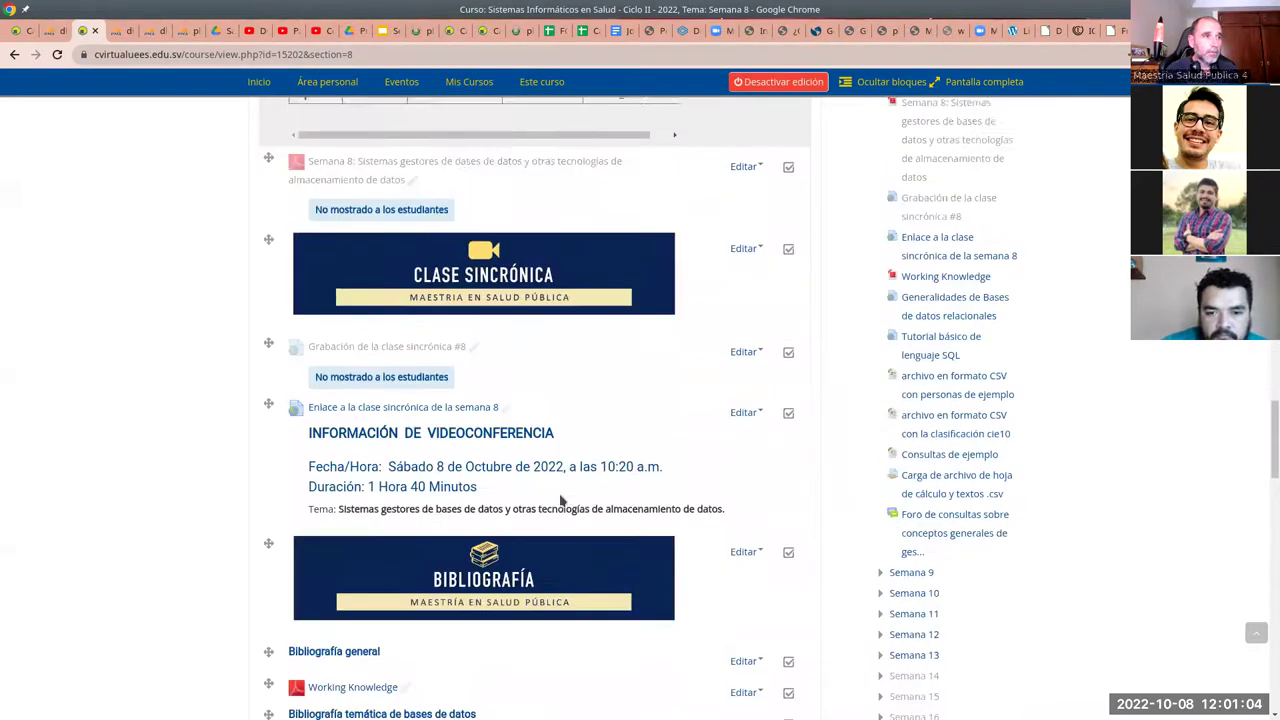
{"action": "scroll", "coordinate": [561, 500], "scroll_direction": "down", "scroll_amount": 7}
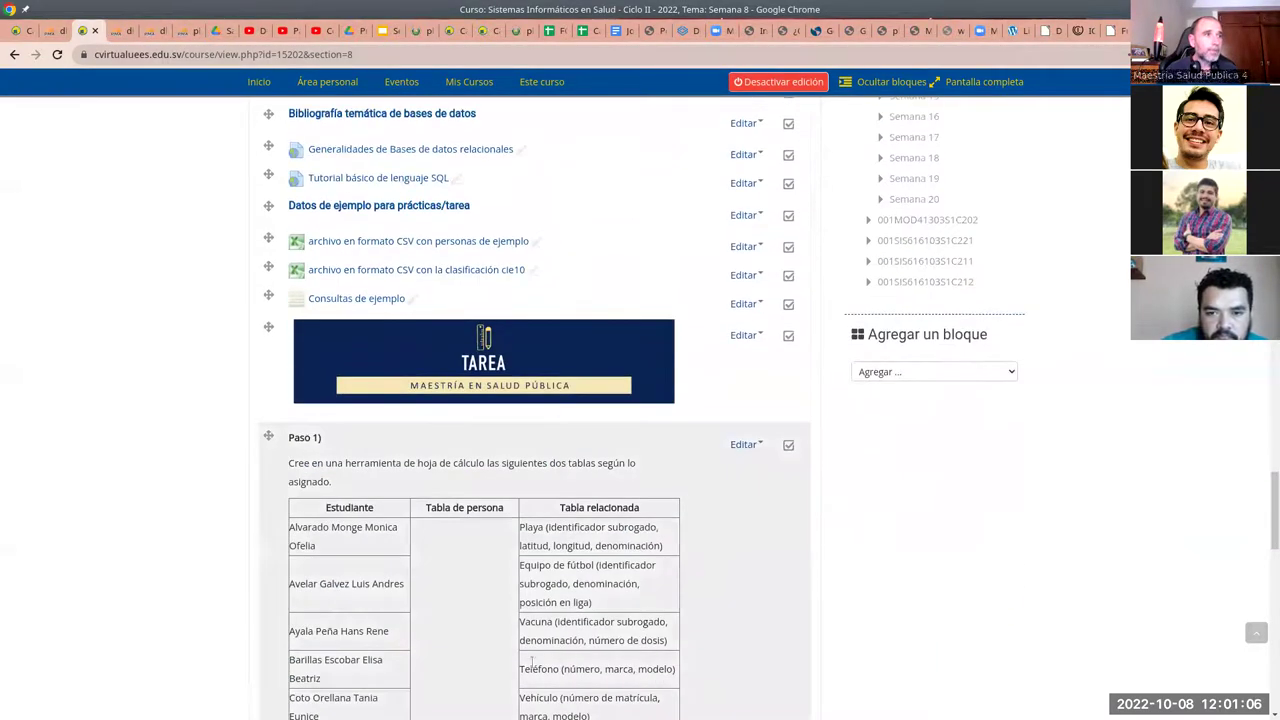
{"action": "scroll", "coordinate": [540, 600], "scroll_direction": "down", "scroll_amount": 4}
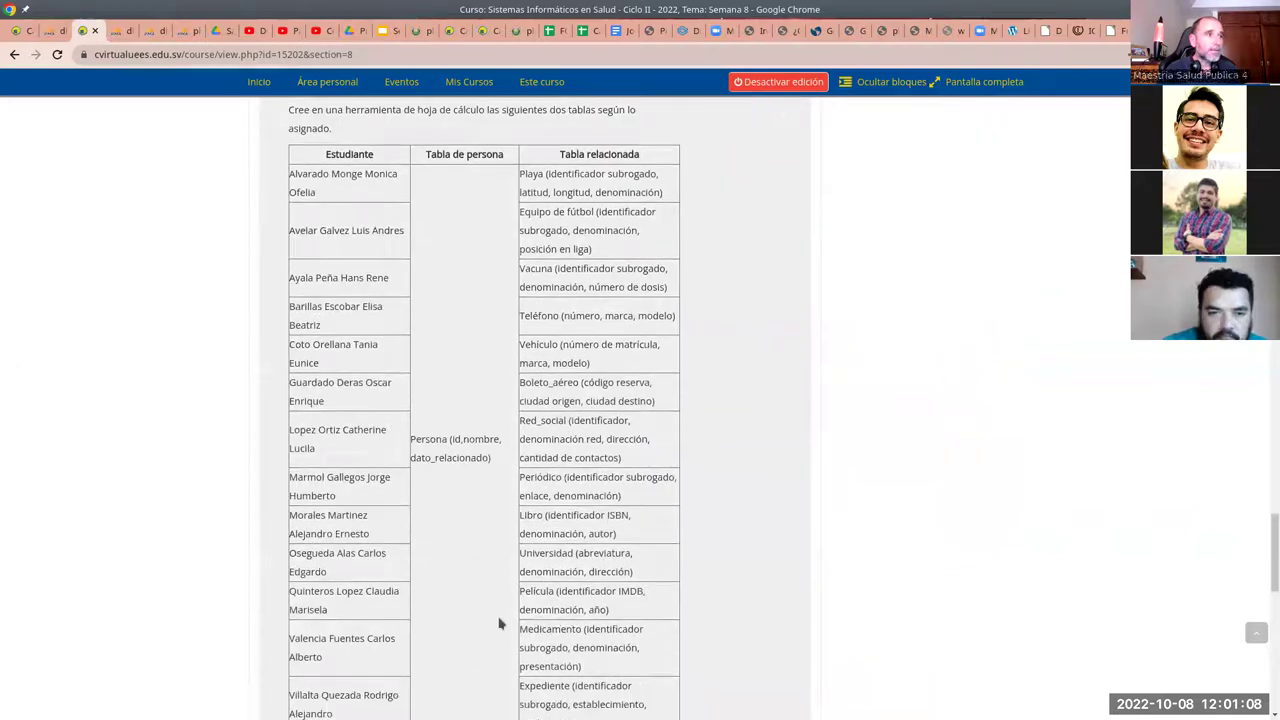
{"action": "scroll", "coordinate": [500, 623], "scroll_direction": "down", "scroll_amount": 2}
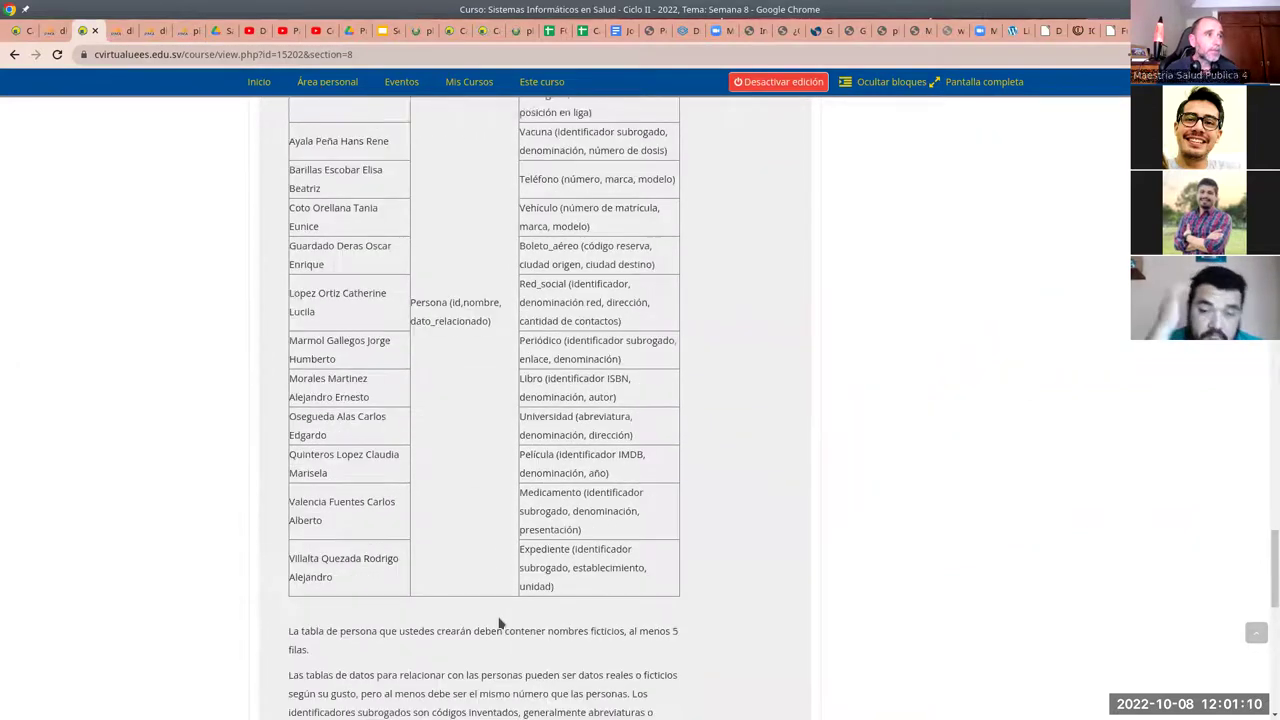
{"action": "scroll", "coordinate": [500, 623], "scroll_direction": "down", "scroll_amount": 2}
{"action": "scroll", "coordinate": [514, 609], "scroll_direction": "up", "scroll_amount": 6}
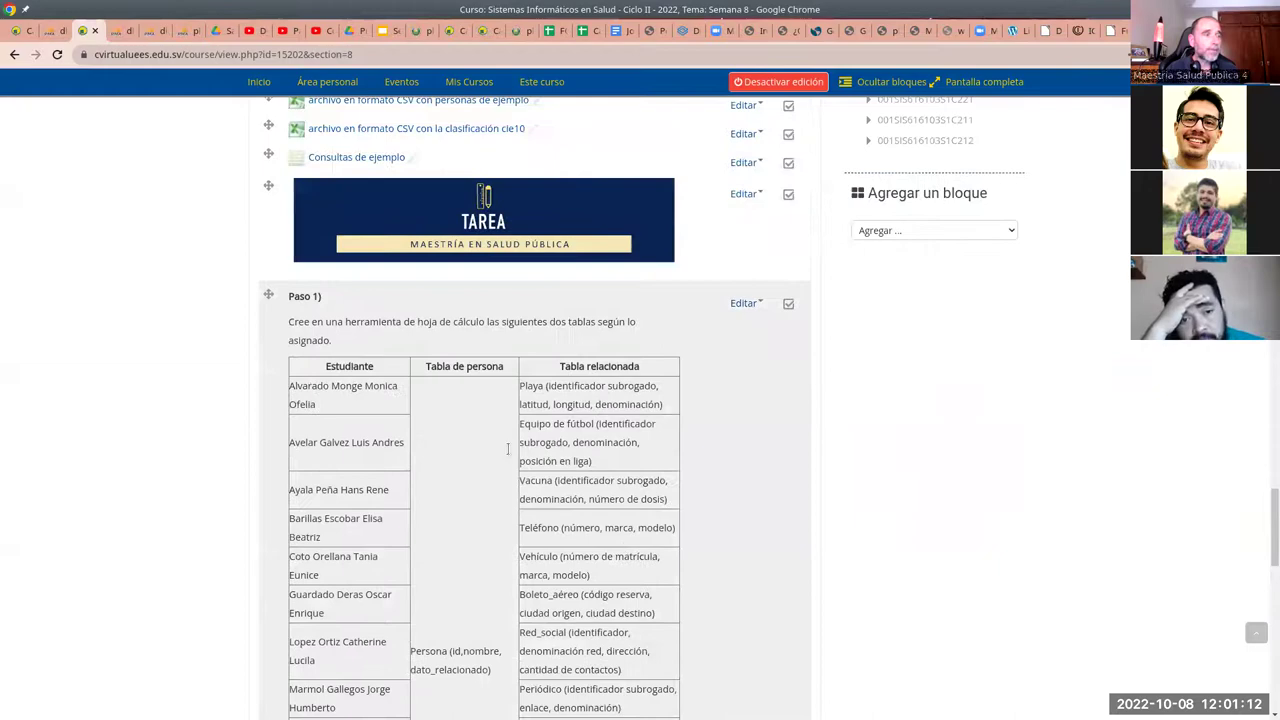
- Return to the student assignment table under the MariaDB instructions and review its first rows
{"action": "scroll", "coordinate": [494, 493], "scroll_direction": "up", "scroll_amount": 14}
{"action": "scroll", "coordinate": [494, 493], "scroll_direction": "up", "scroll_amount": 11}
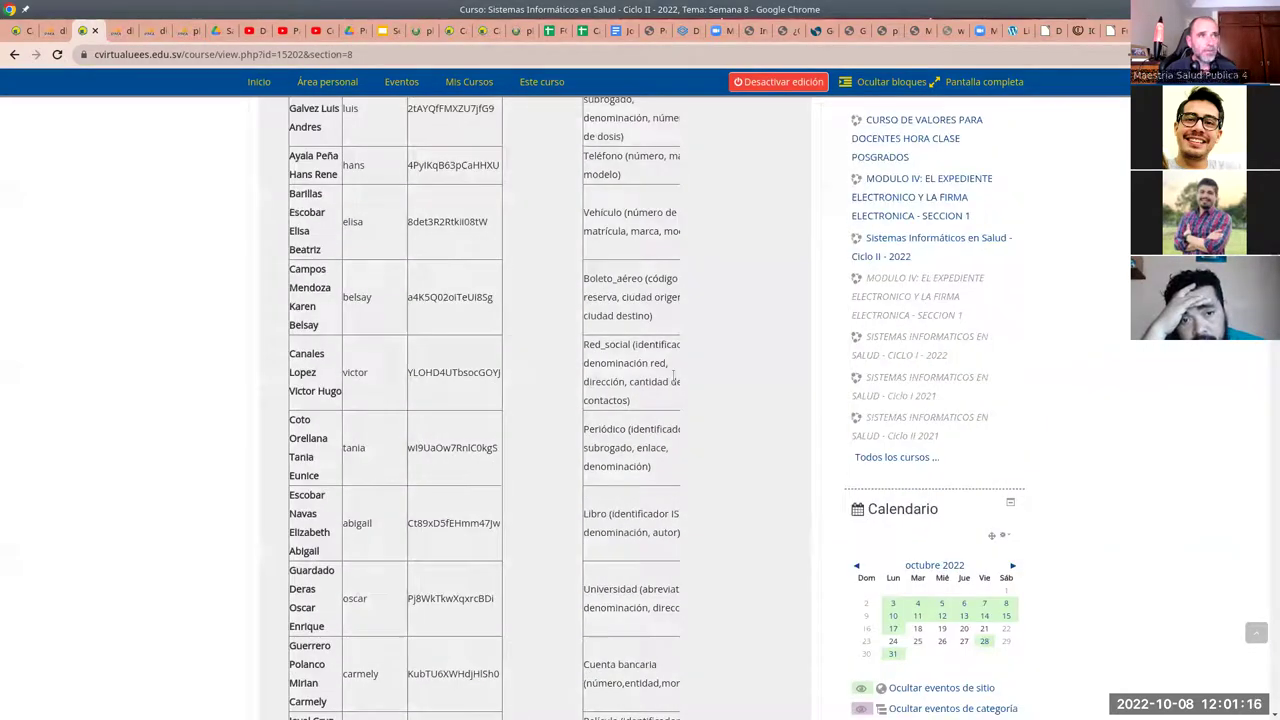
{"action": "scroll", "coordinate": [547, 295], "scroll_direction": "up", "scroll_amount": 2}
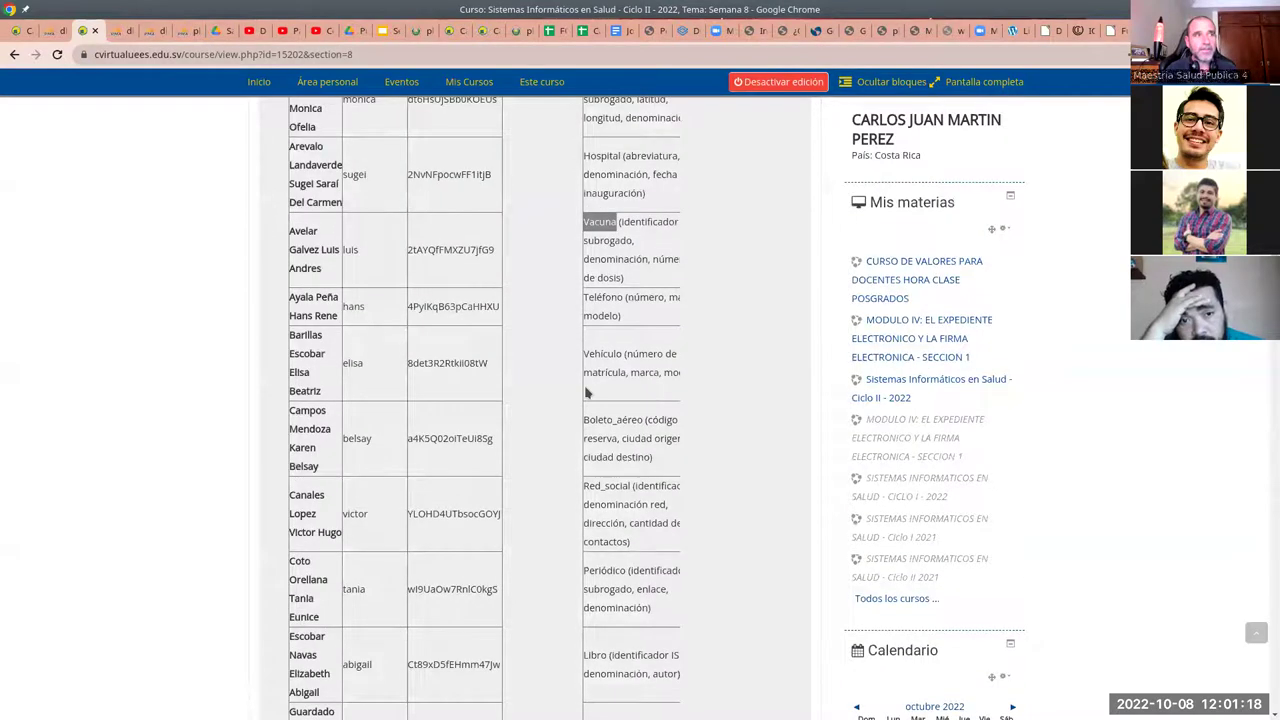
{"action": "scroll", "coordinate": [545, 390], "scroll_direction": "up", "scroll_amount": 2}
{"action": "scroll", "coordinate": [533, 341], "scroll_direction": "up", "scroll_amount": 2}
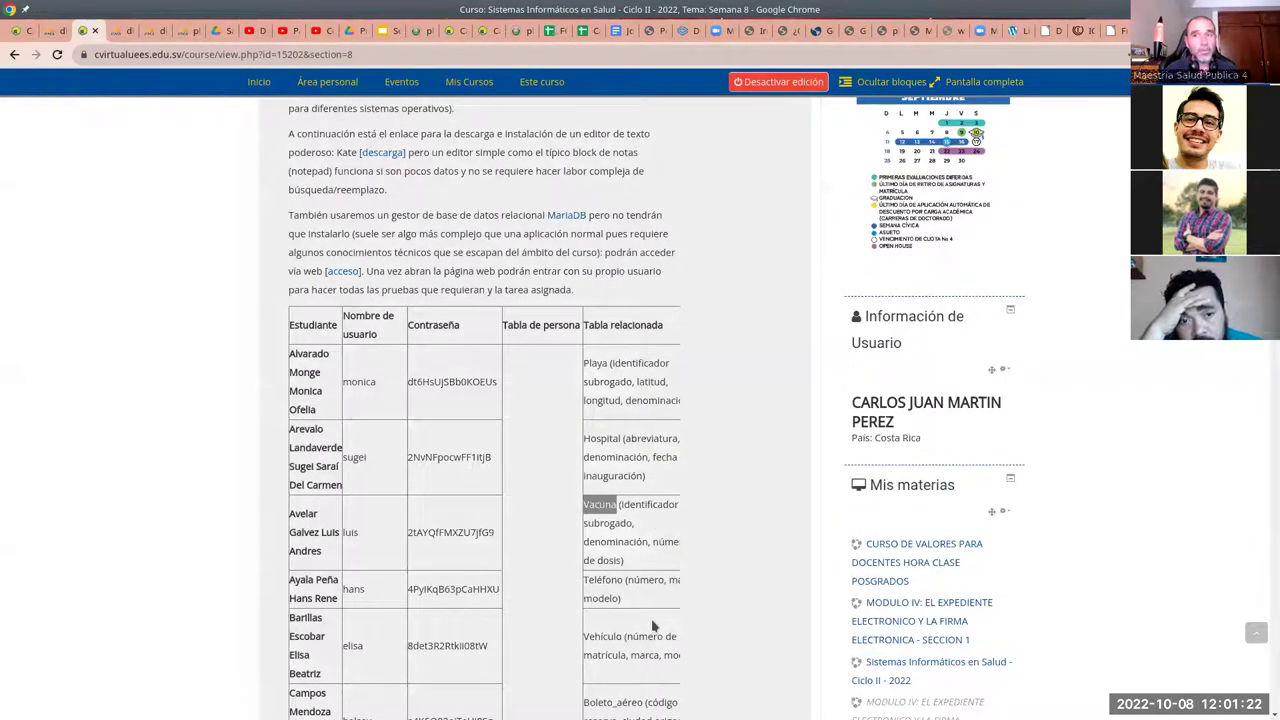
{"action": "scroll", "coordinate": [803, 500], "scroll_direction": "down", "scroll_amount": 3}
{"action": "scroll", "coordinate": [476, 603], "scroll_direction": "down", "scroll_amount": 1}
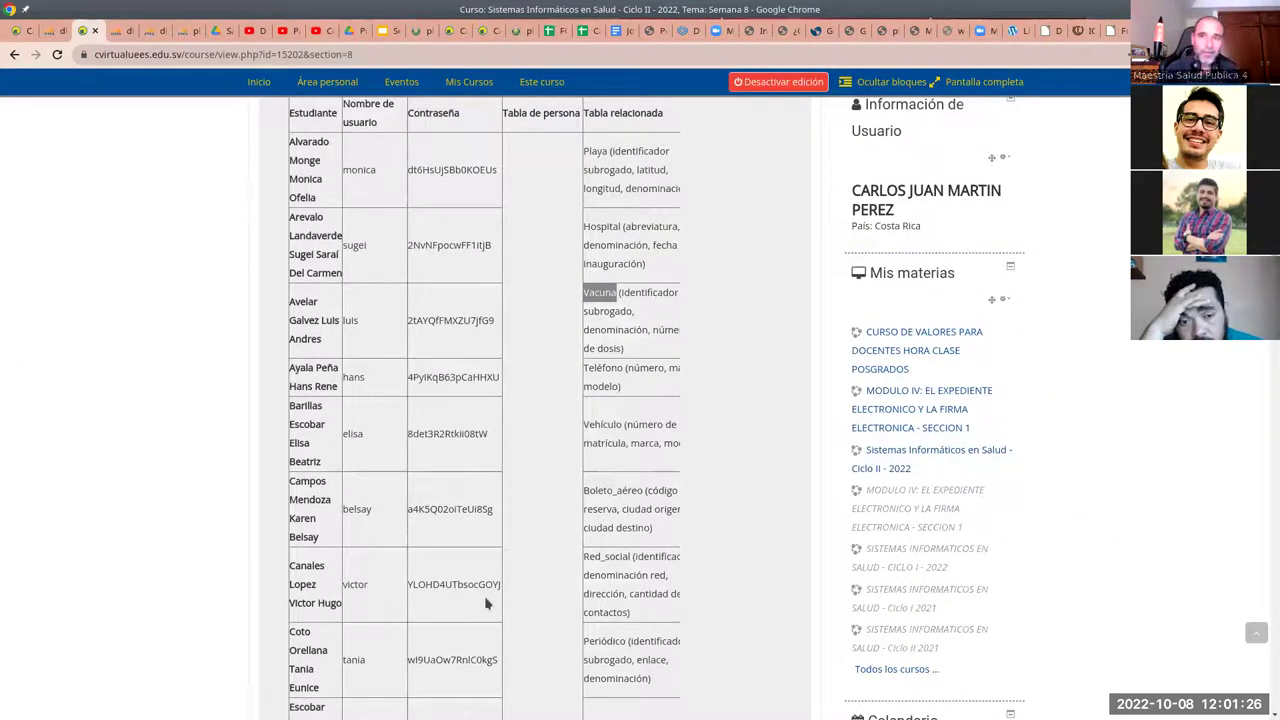
{"action": "scroll", "coordinate": [534, 600], "scroll_direction": "down", "scroll_amount": 1}
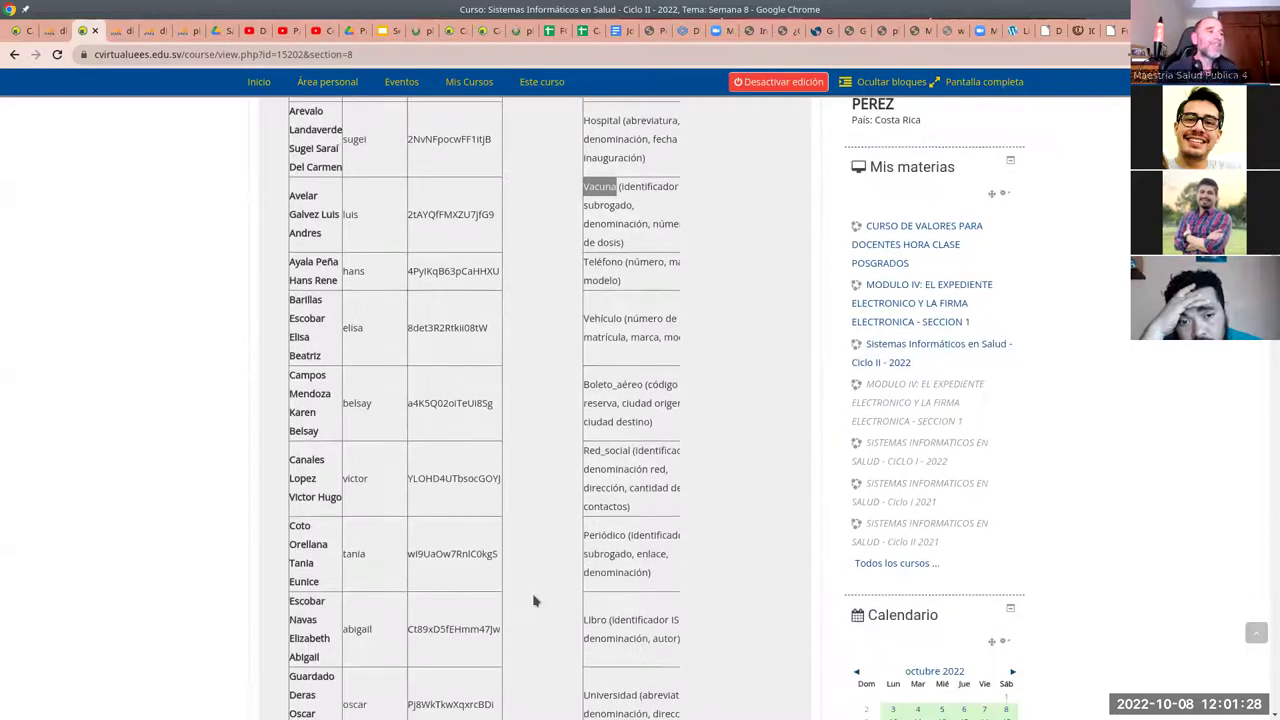
{"action": "scroll", "coordinate": [534, 600], "scroll_direction": "up", "scroll_amount": 3}
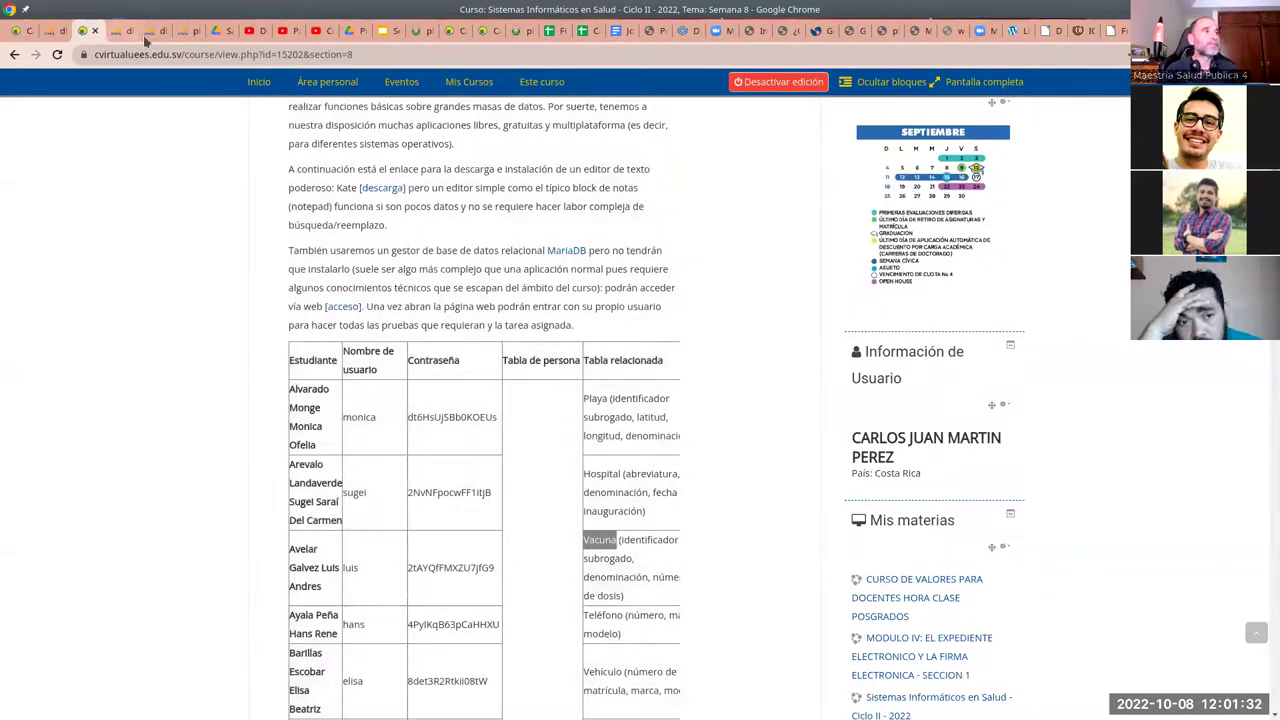
- Back in phpMyAdmin, confirm the PRIMARY index on id, then save the estudiantes table and browse its rows
{"action": "left_click", "coordinate": [146, 36]}
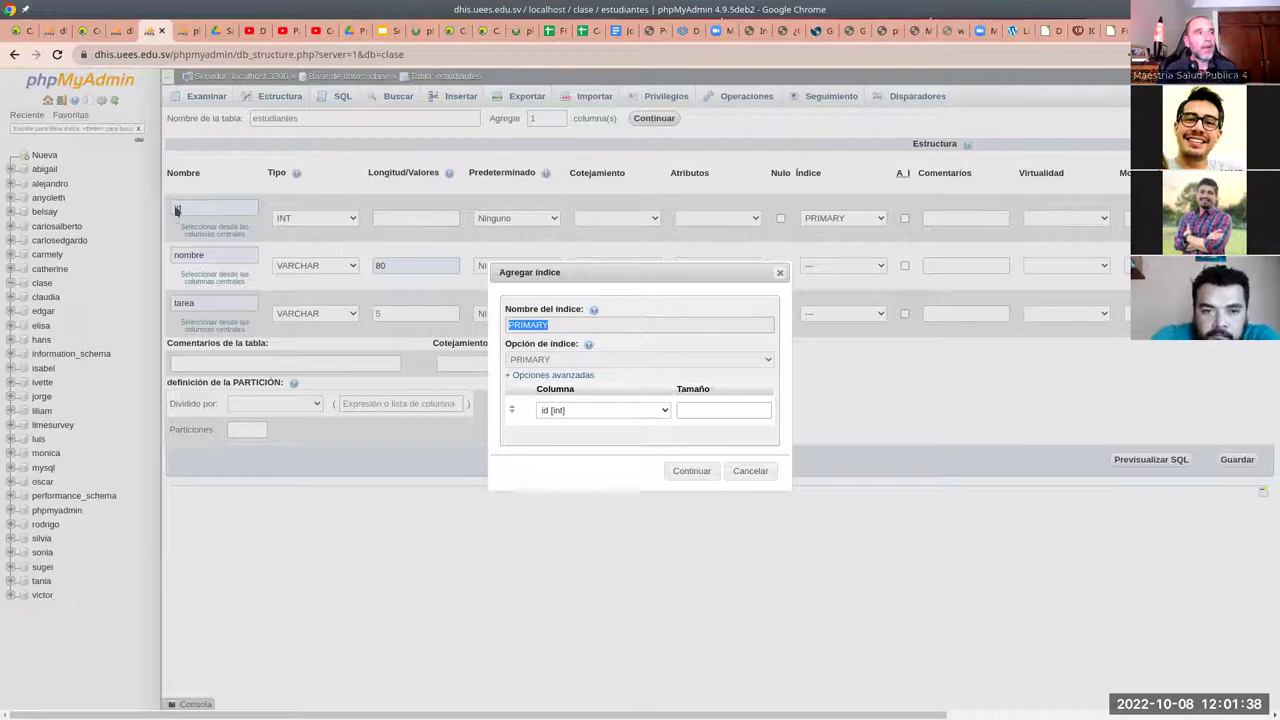
{"action": "left_click", "coordinate": [690, 471]}
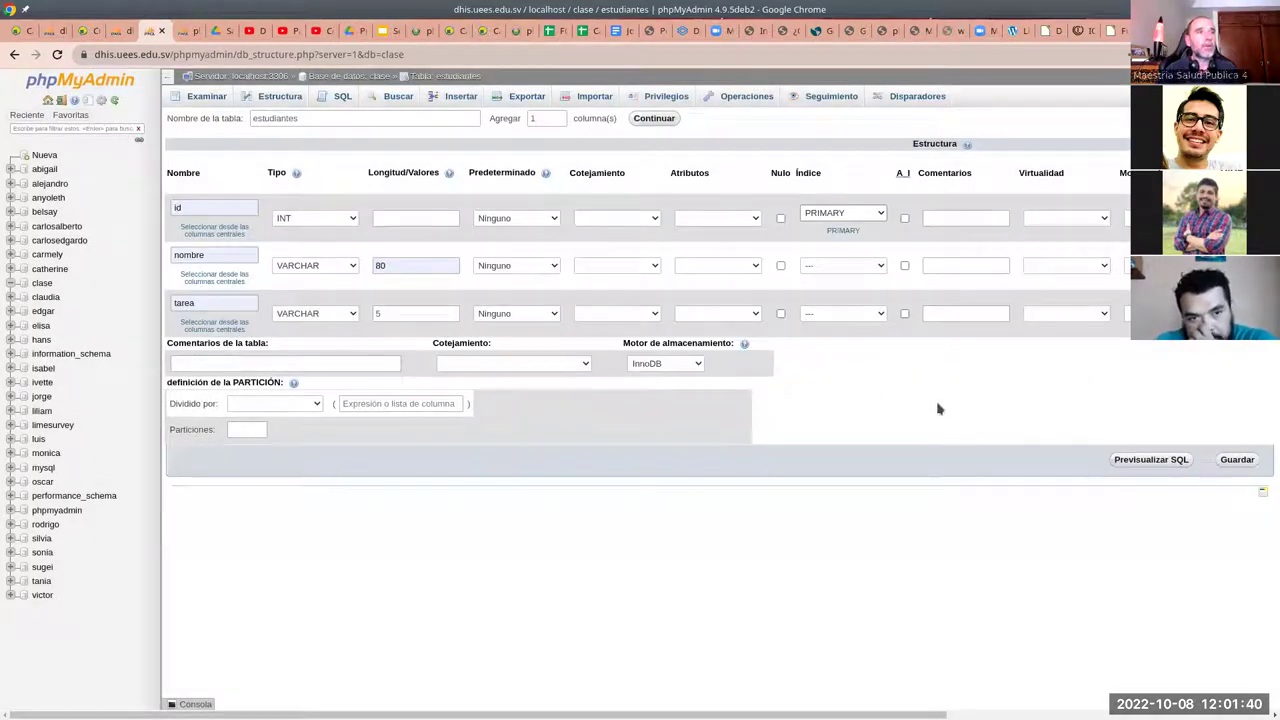
{"action": "left_click", "coordinate": [1240, 461]}
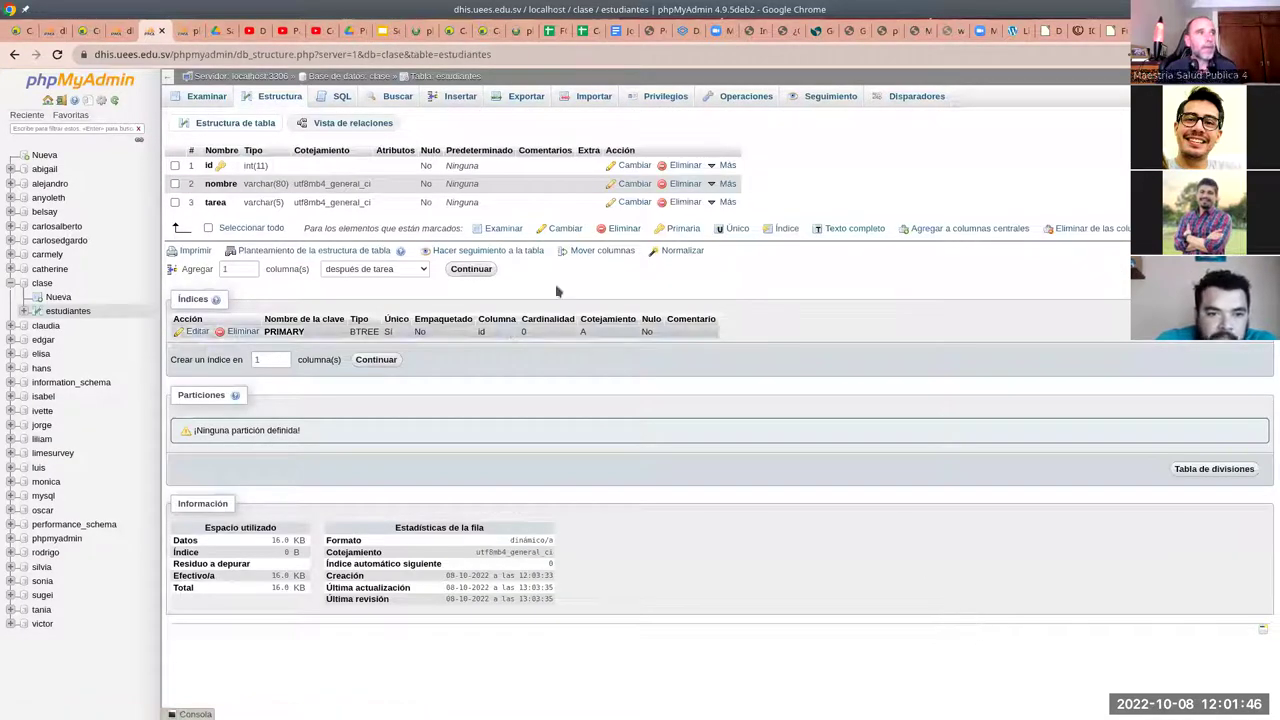
{"action": "left_click", "coordinate": [206, 96]}
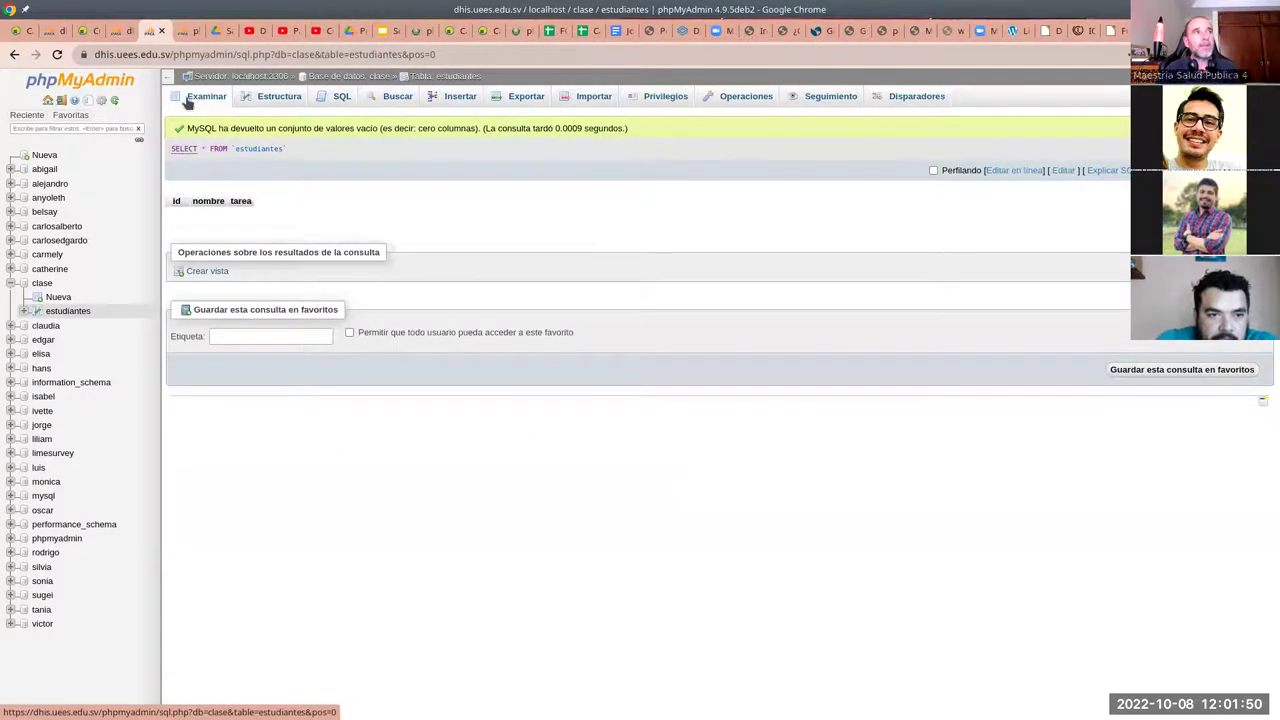
- Review the structure and rows of the estudiantes table, then open its import form
{"action": "left_click", "coordinate": [260, 98]}
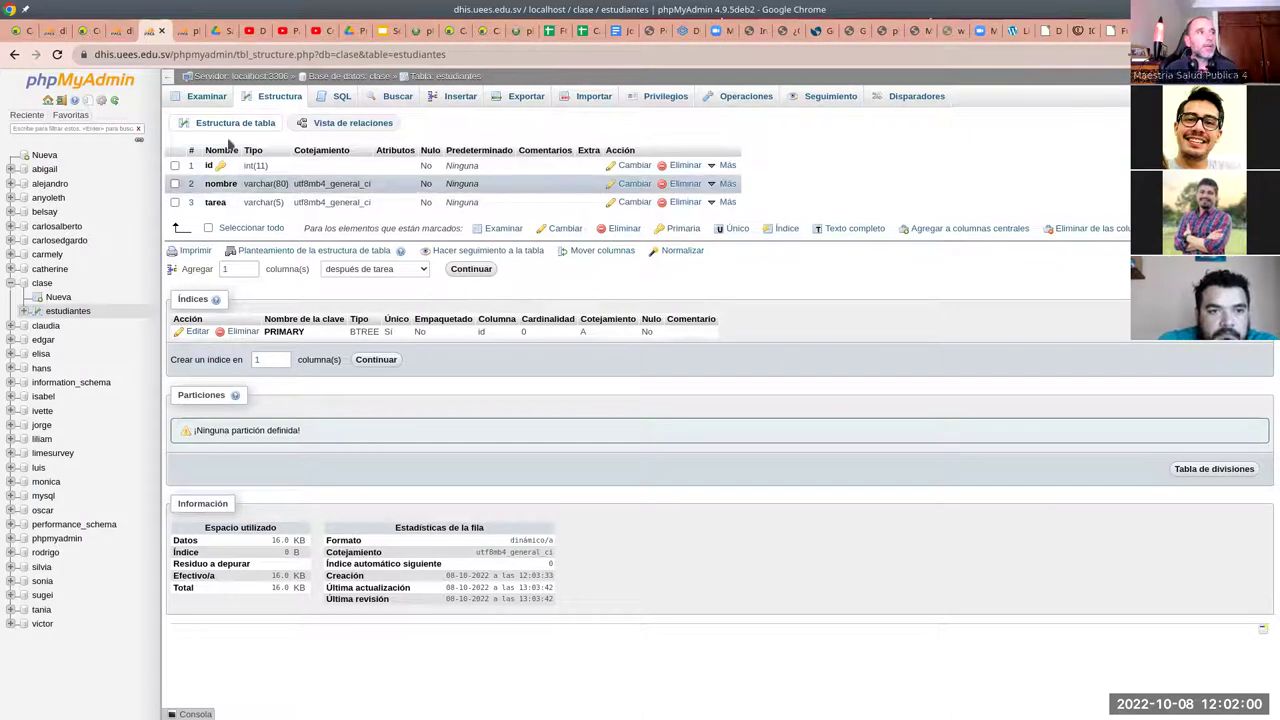
{"action": "left_click", "coordinate": [208, 100]}
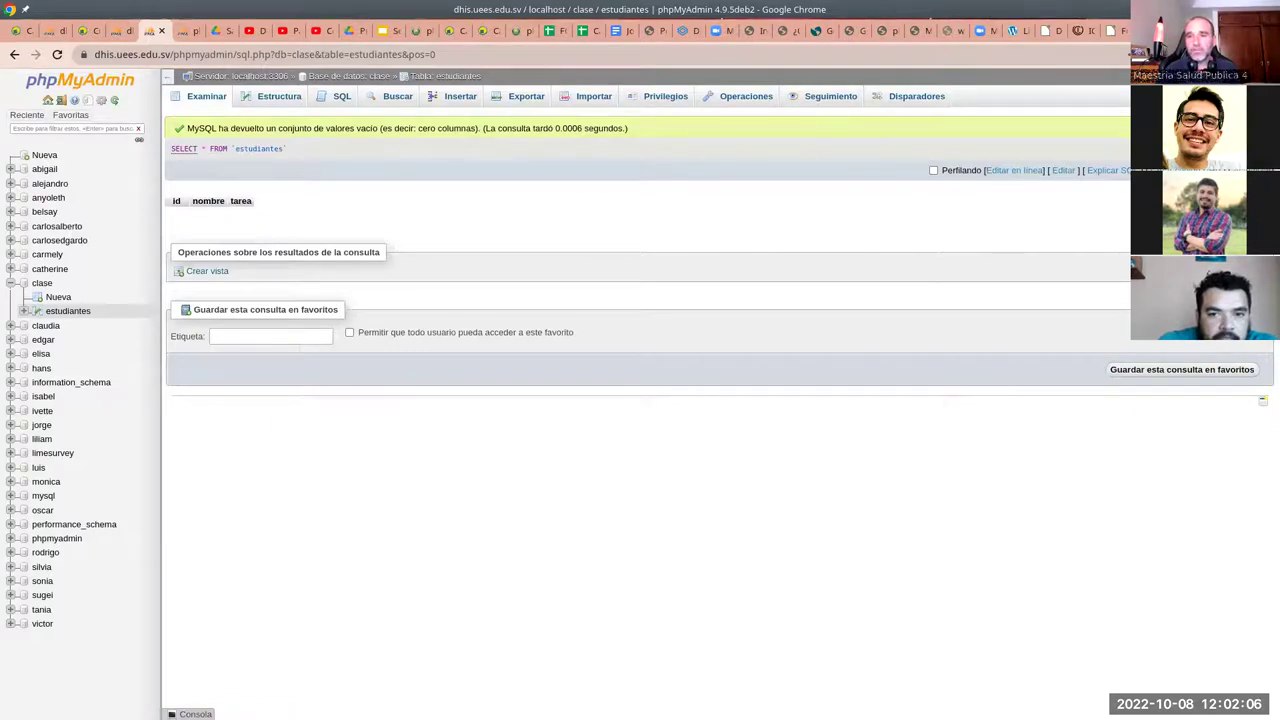
{"action": "left_click", "coordinate": [588, 101]}
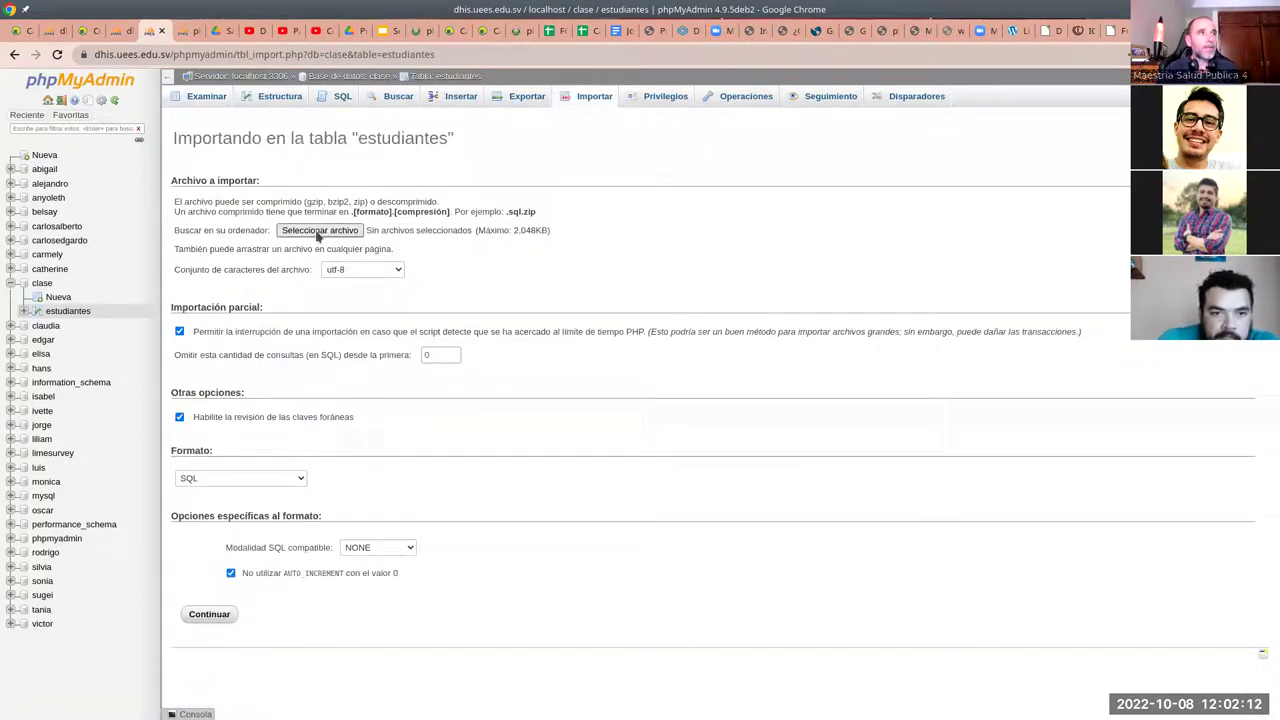
- Choose estudiantes.csv from the Semana 8 folder of the Semestre II 2022 course documents as the file to import
{"action": "left_click", "coordinate": [444, 232]}
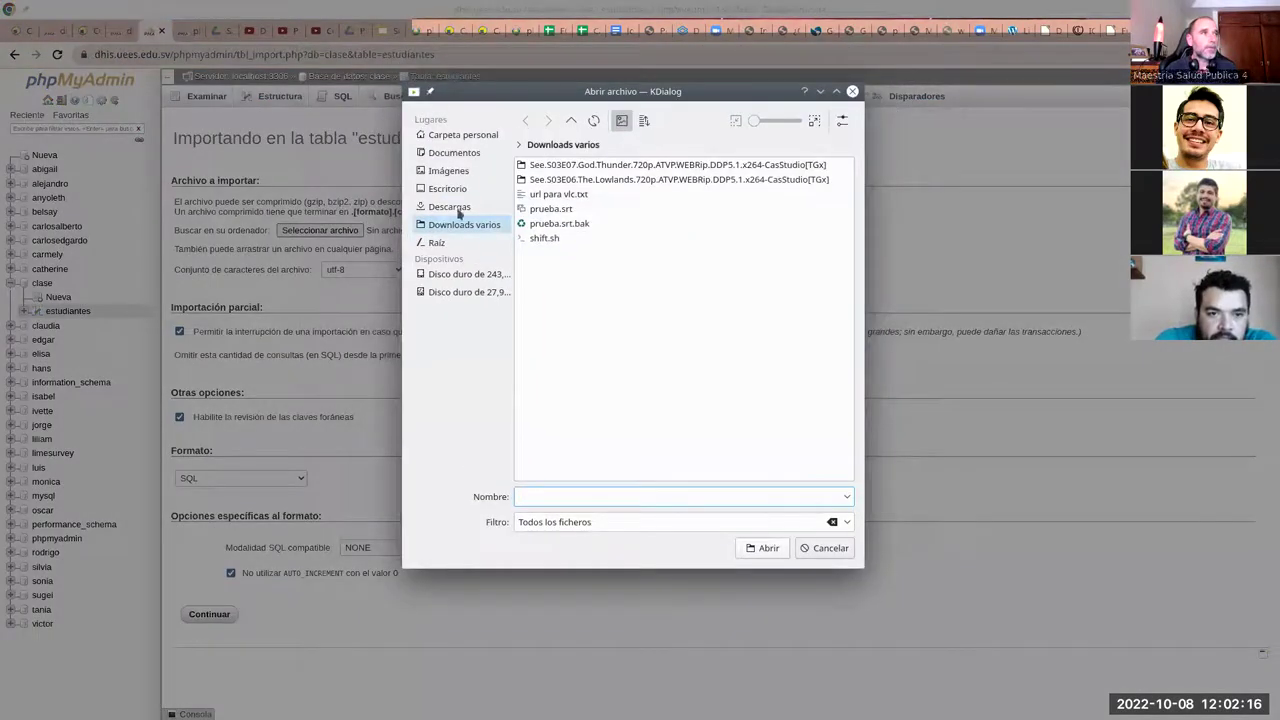
{"action": "left_click", "coordinate": [458, 153]}
{"action": "left_click", "coordinate": [561, 180]}
{"action": "left_click", "coordinate": [565, 165]}
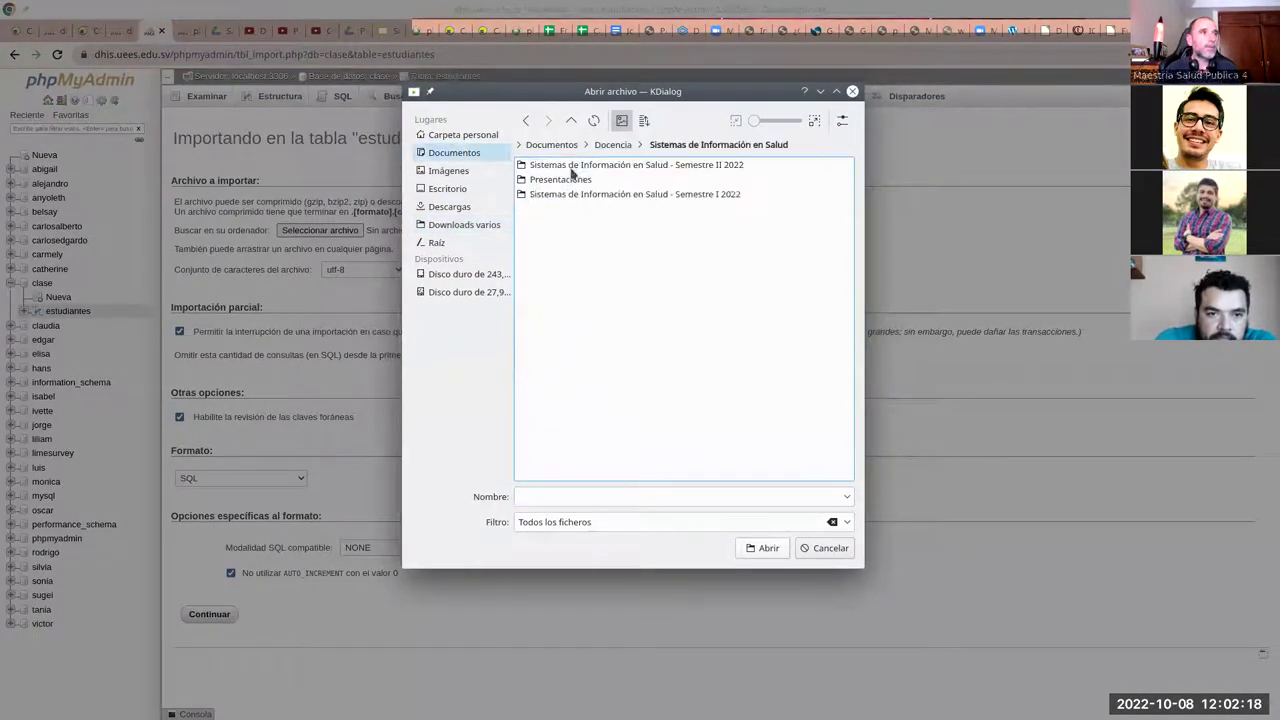
{"action": "left_click", "coordinate": [607, 167]}
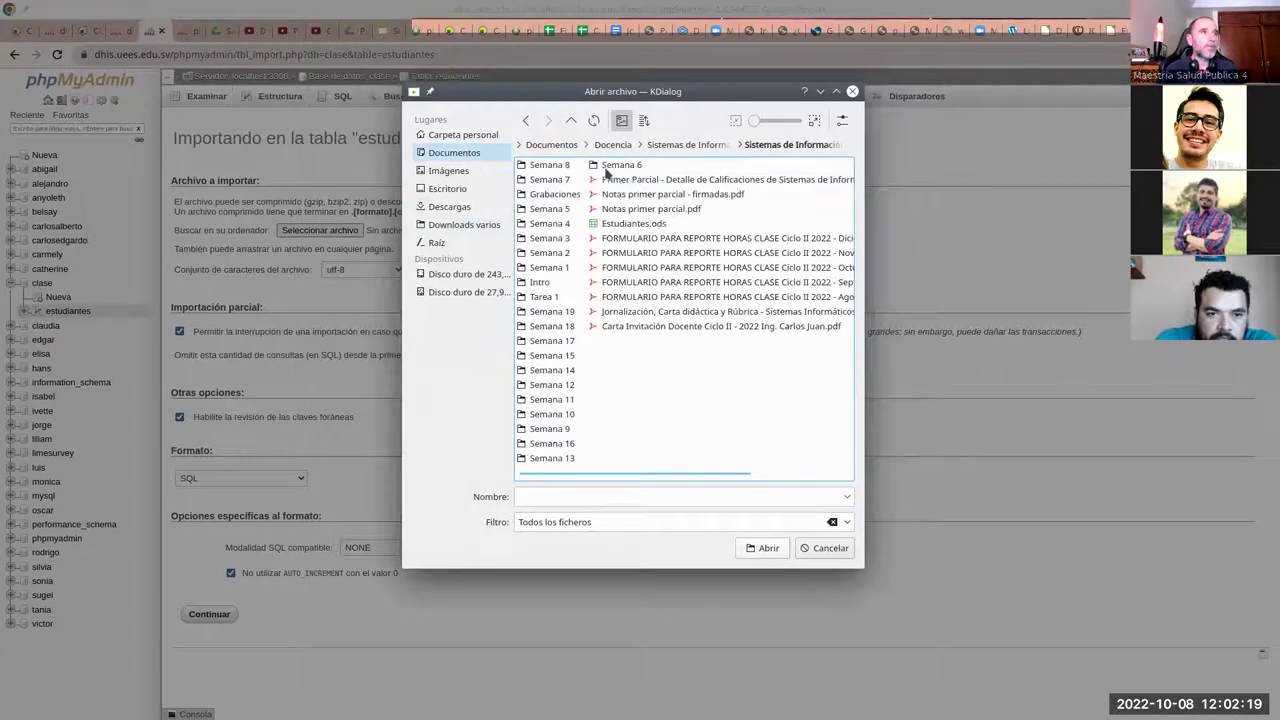
{"action": "left_click", "coordinate": [556, 166]}
{"action": "left_click", "coordinate": [562, 180]}
{"action": "left_click", "coordinate": [762, 548]}
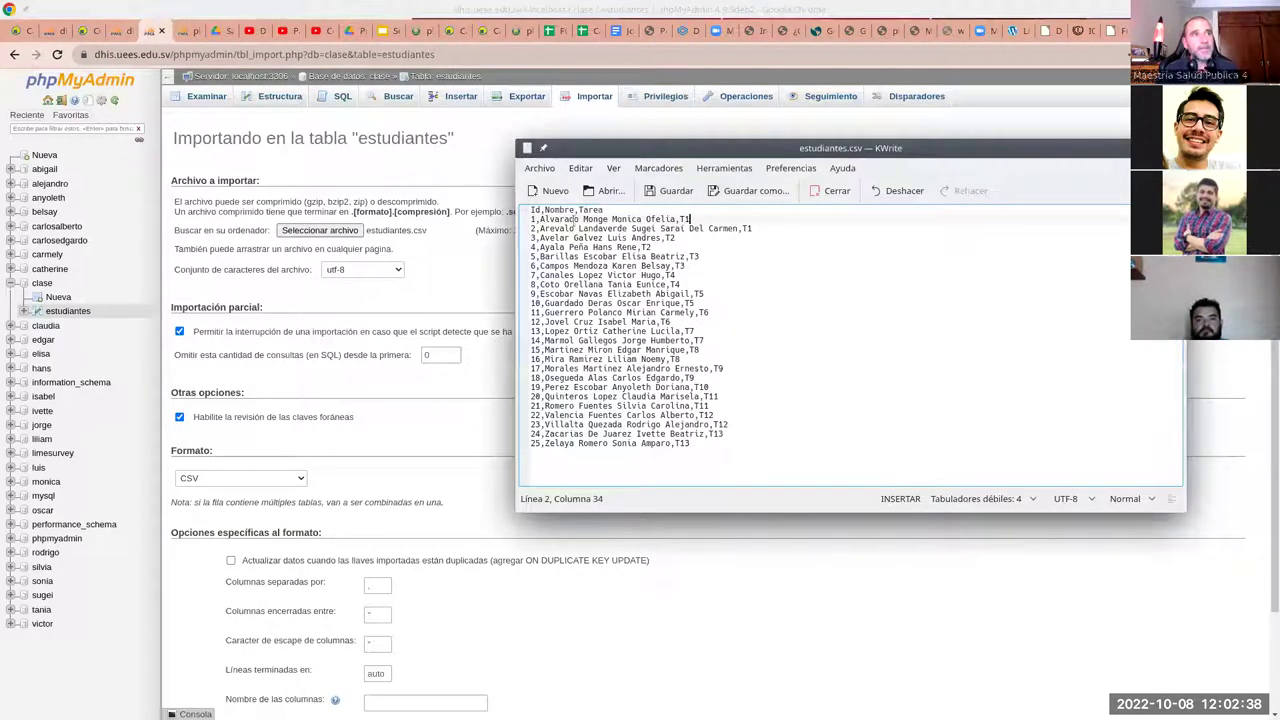
- Examine the Id,Nombre,Tarea header line of estudiantes.csv in KWrite, then return to the import form
{"action": "left_click_drag", "start_coordinate": [617, 208], "coordinate": [530, 214]}
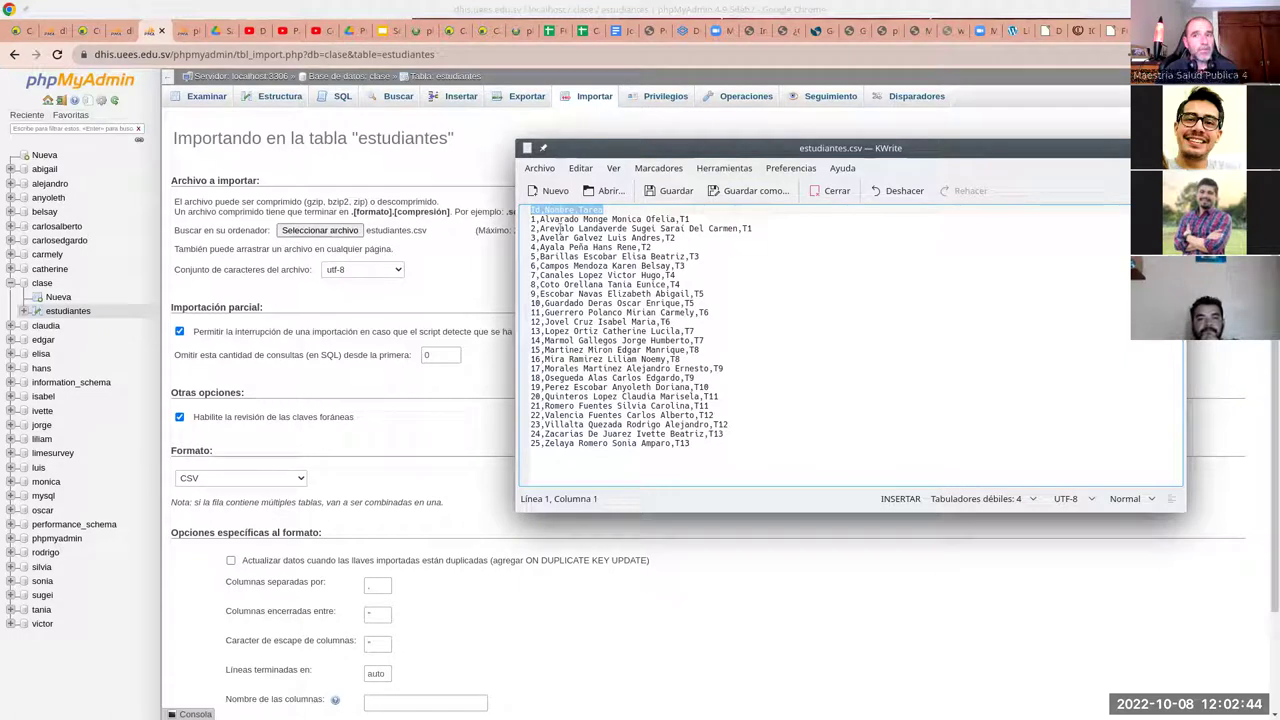
{"action": "left_click", "coordinate": [540, 218]}
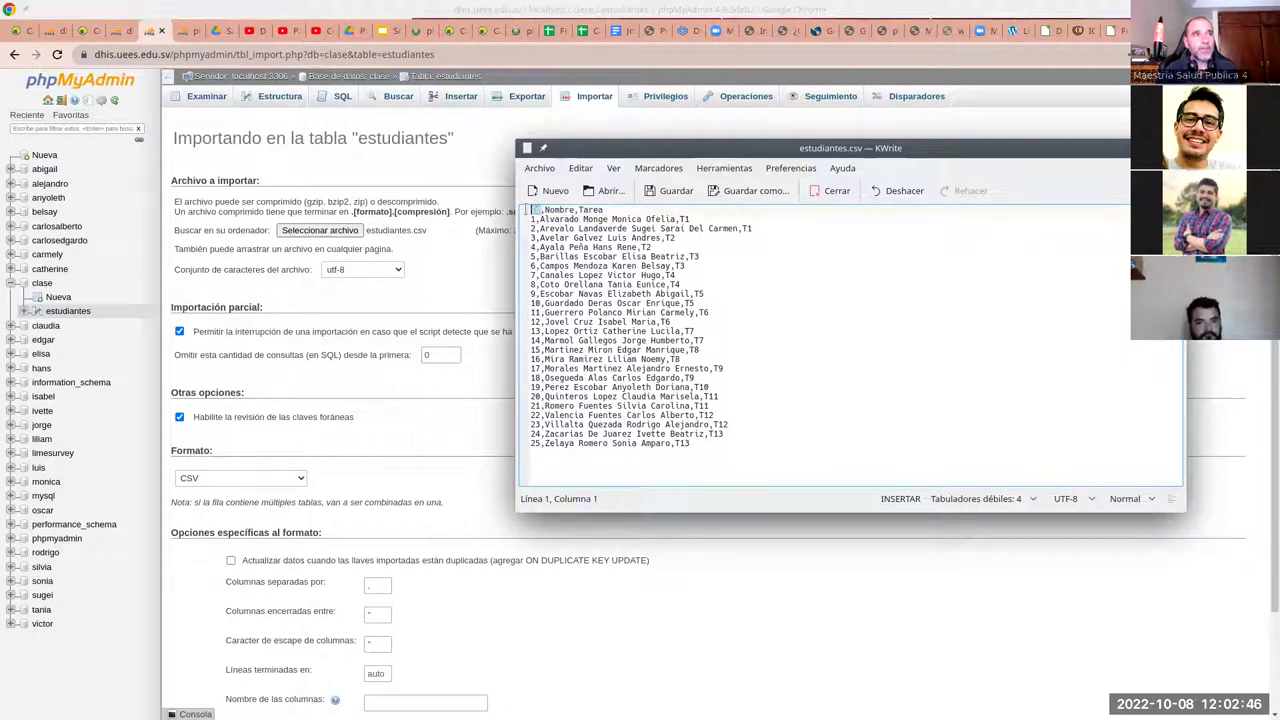
{"action": "left_click", "coordinate": [477, 292]}
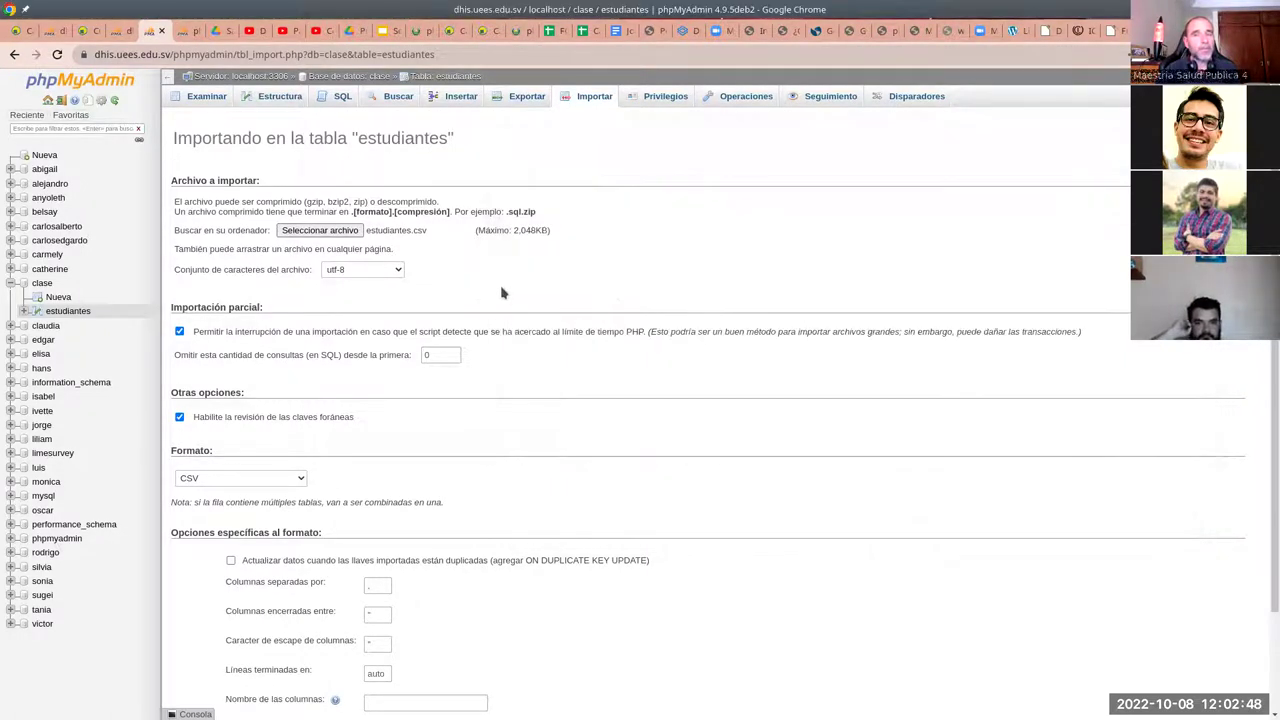
- Try to import estudiantes.csv in CSV format with comma-separated columns and no queries skipped
{"action": "scroll", "coordinate": [437, 483], "scroll_direction": "down", "scroll_amount": 1}
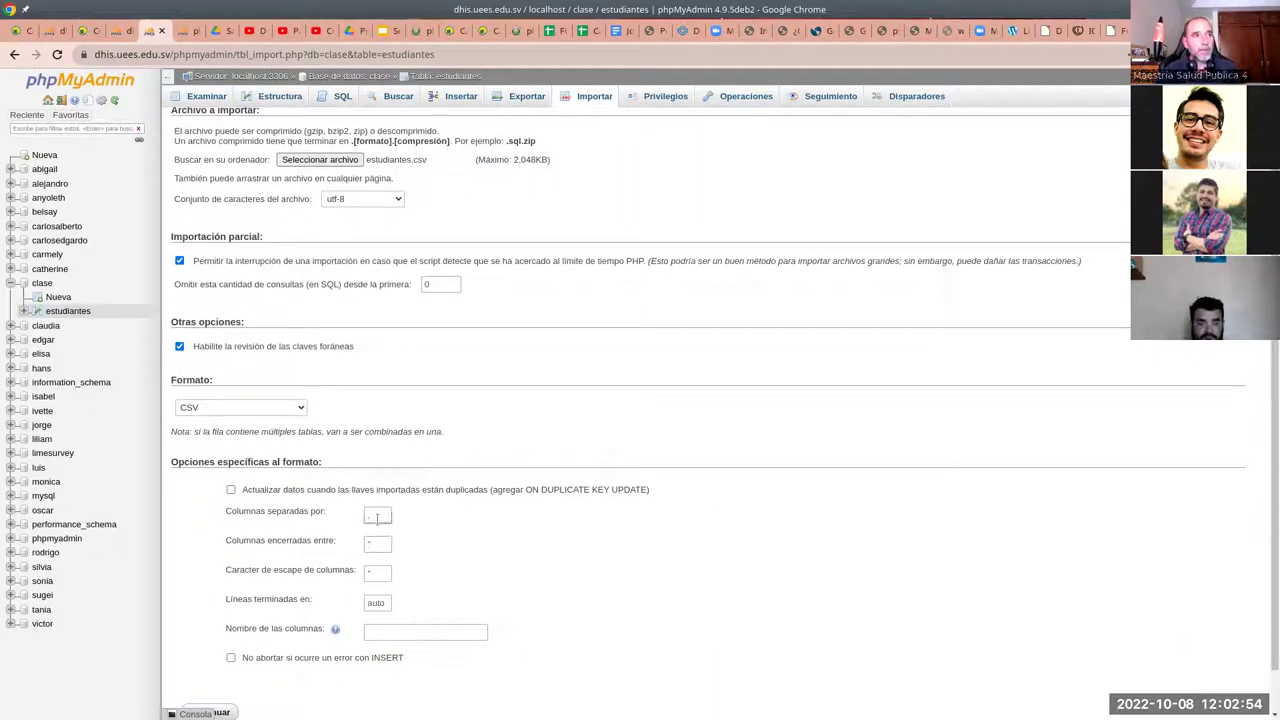
{"action": "scroll", "coordinate": [406, 560], "scroll_direction": "down", "scroll_amount": 1}
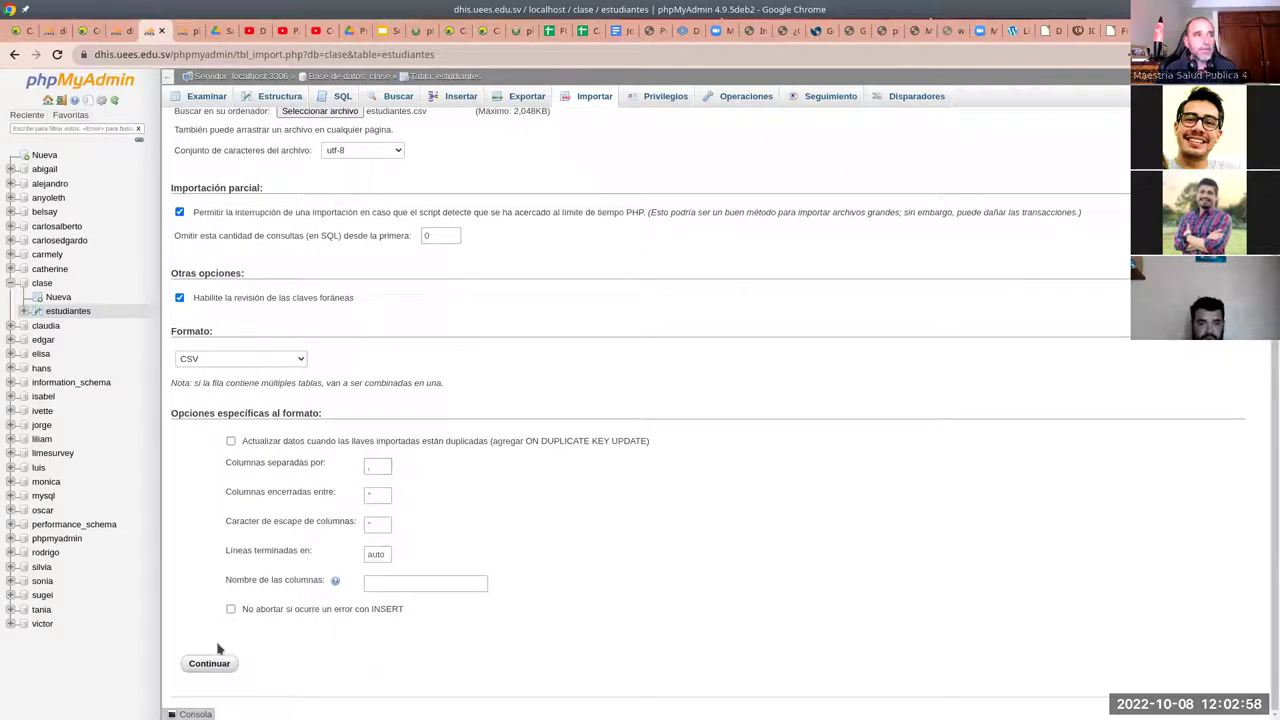
{"action": "left_click", "coordinate": [209, 665]}
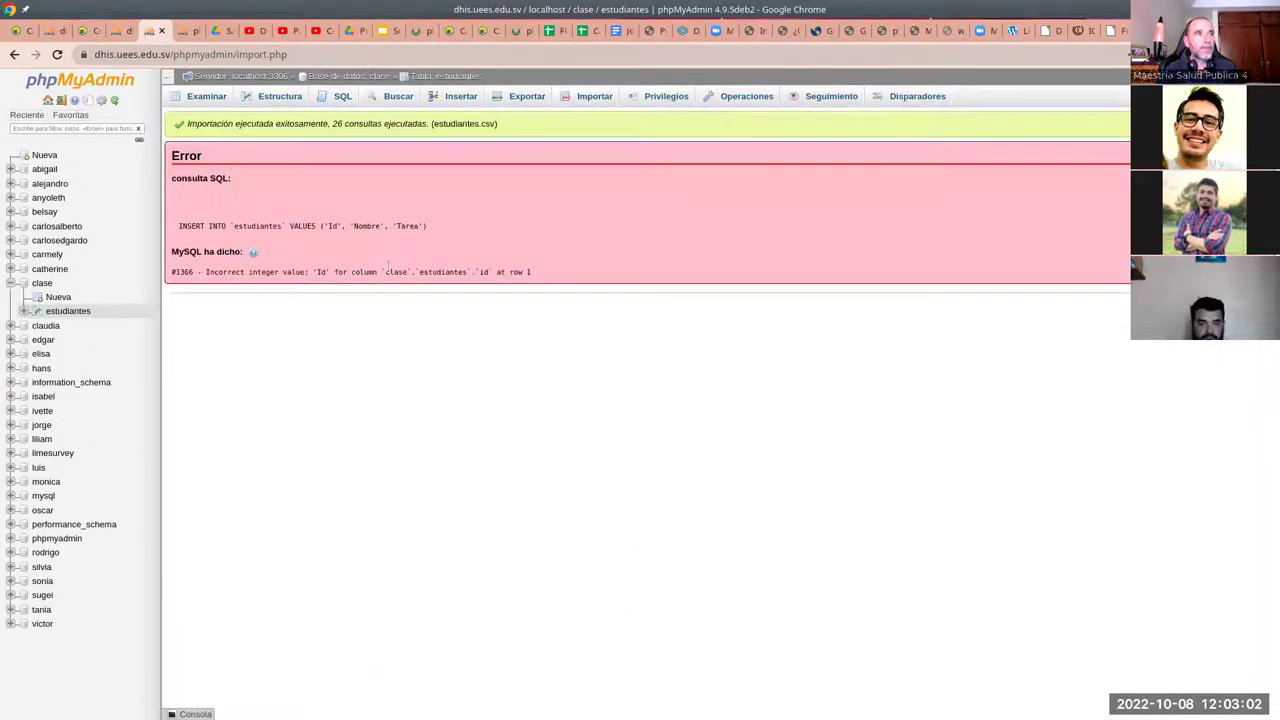
- Examine the MySQL error message for the failed insert, focusing on the rejected value and its column
{"action": "left_click_drag", "start_coordinate": [205, 271], "coordinate": [314, 271]}
{"action": "left_click", "coordinate": [322, 271]}
{"action": "double_click", "coordinate": [322, 271]}
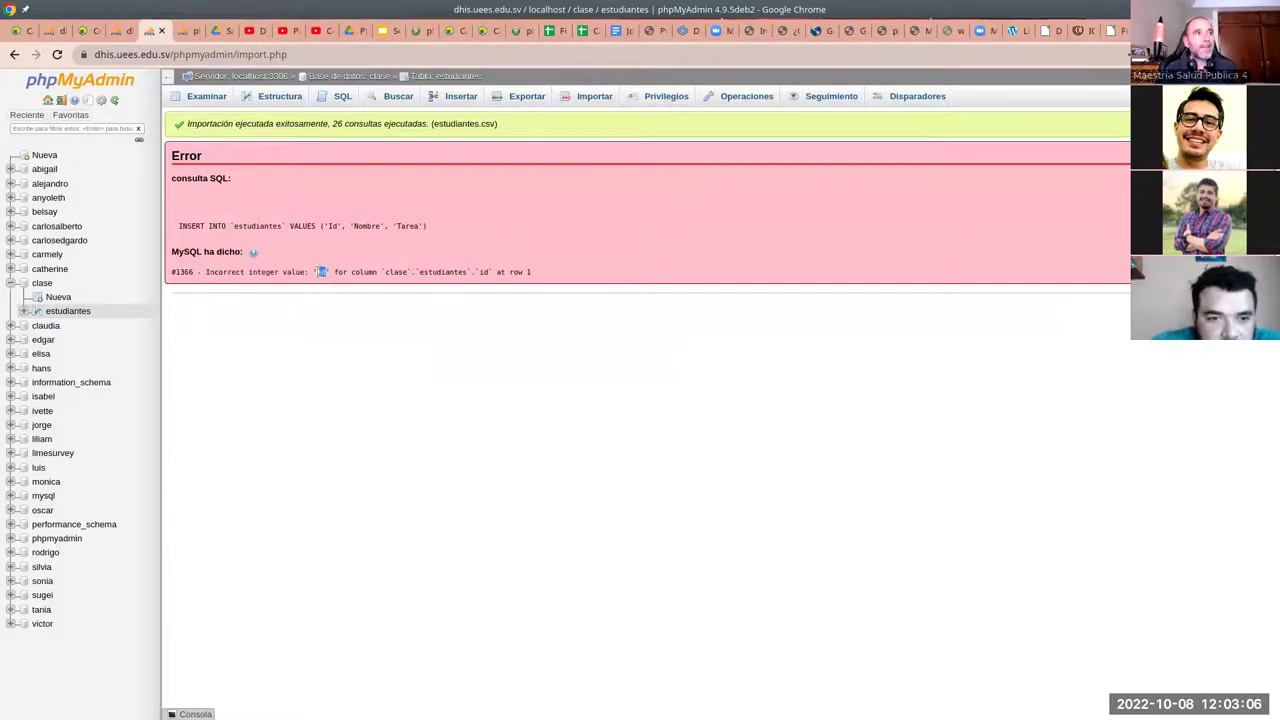
{"action": "left_click_drag", "start_coordinate": [539, 277], "coordinate": [206, 272]}
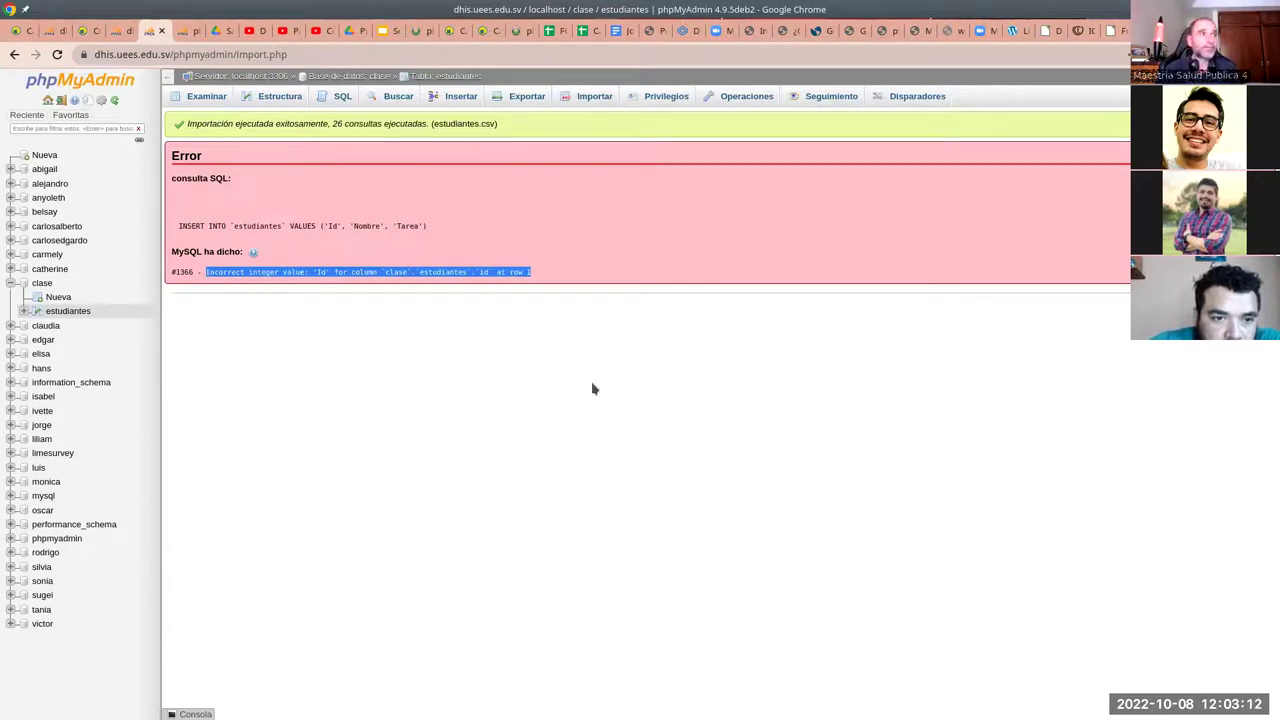
- Return to the import form, set the number of skipped queries to 1, and import estudiantes.csv again
{"action": "left_click", "coordinate": [14, 54]}
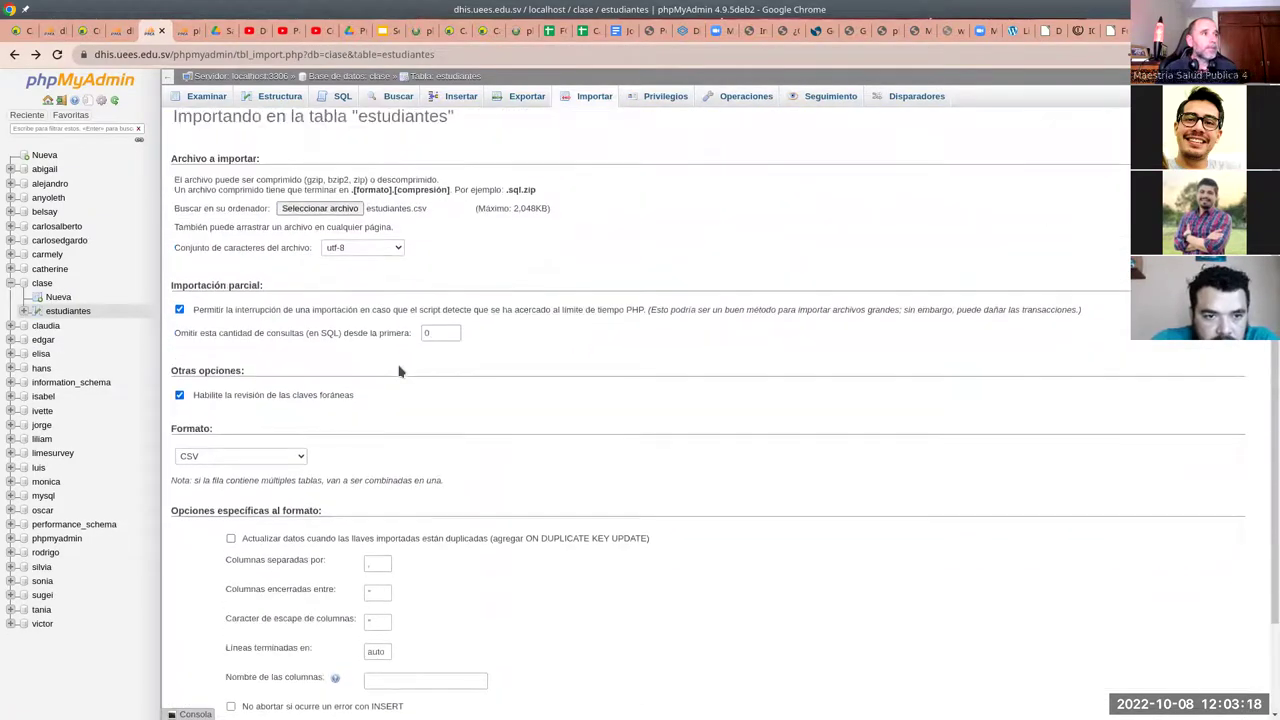
{"action": "left_click", "coordinate": [430, 333]}
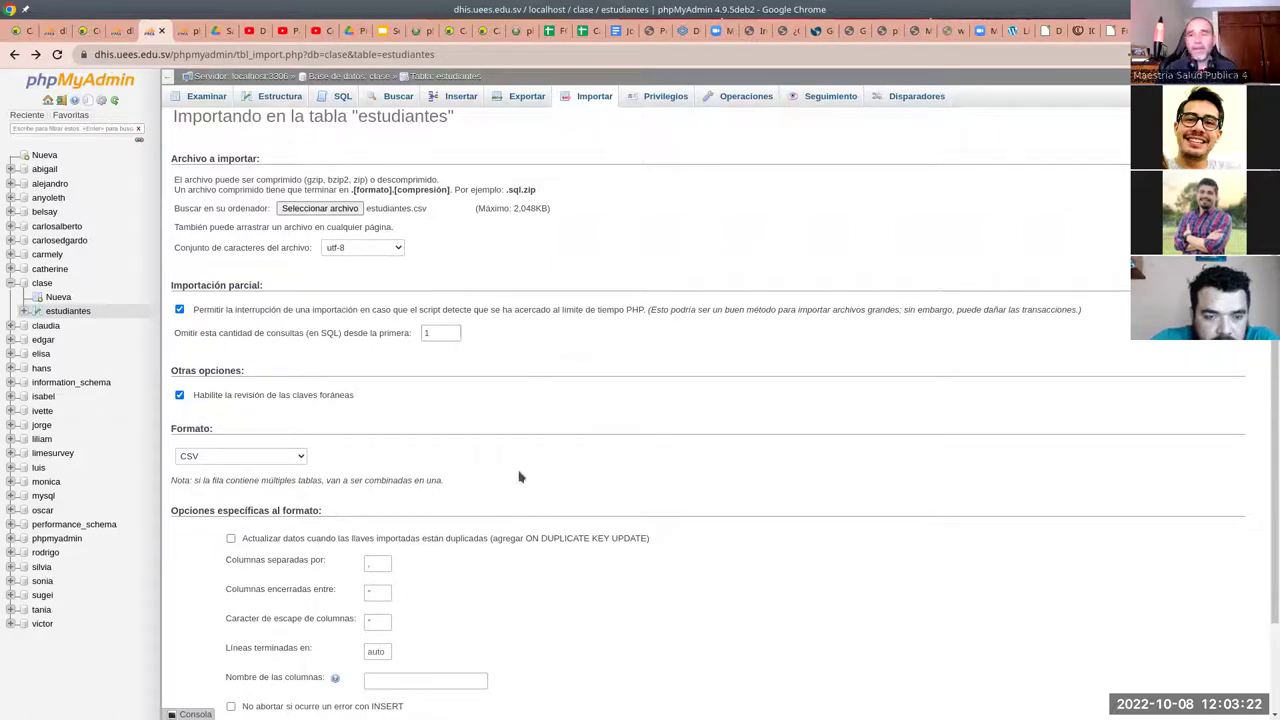
{"action": "scroll", "coordinate": [422, 474], "scroll_direction": "down", "scroll_amount": 1}
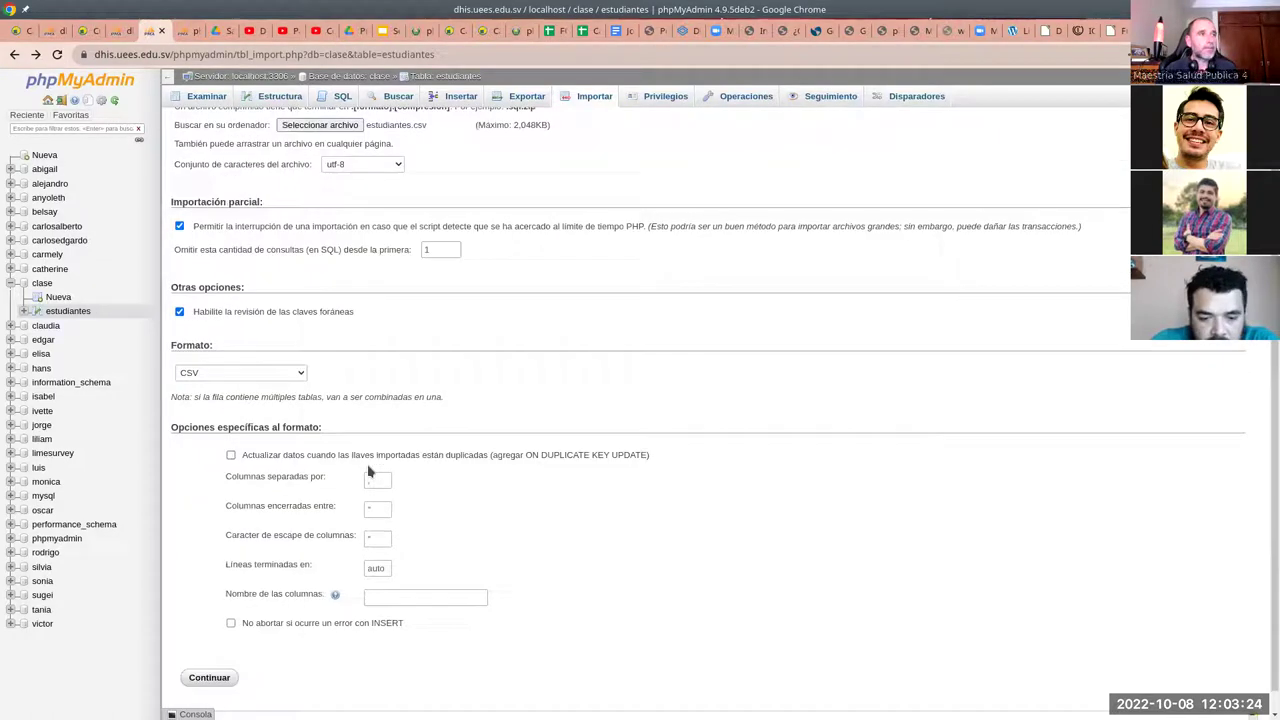
{"action": "left_click", "coordinate": [222, 654]}
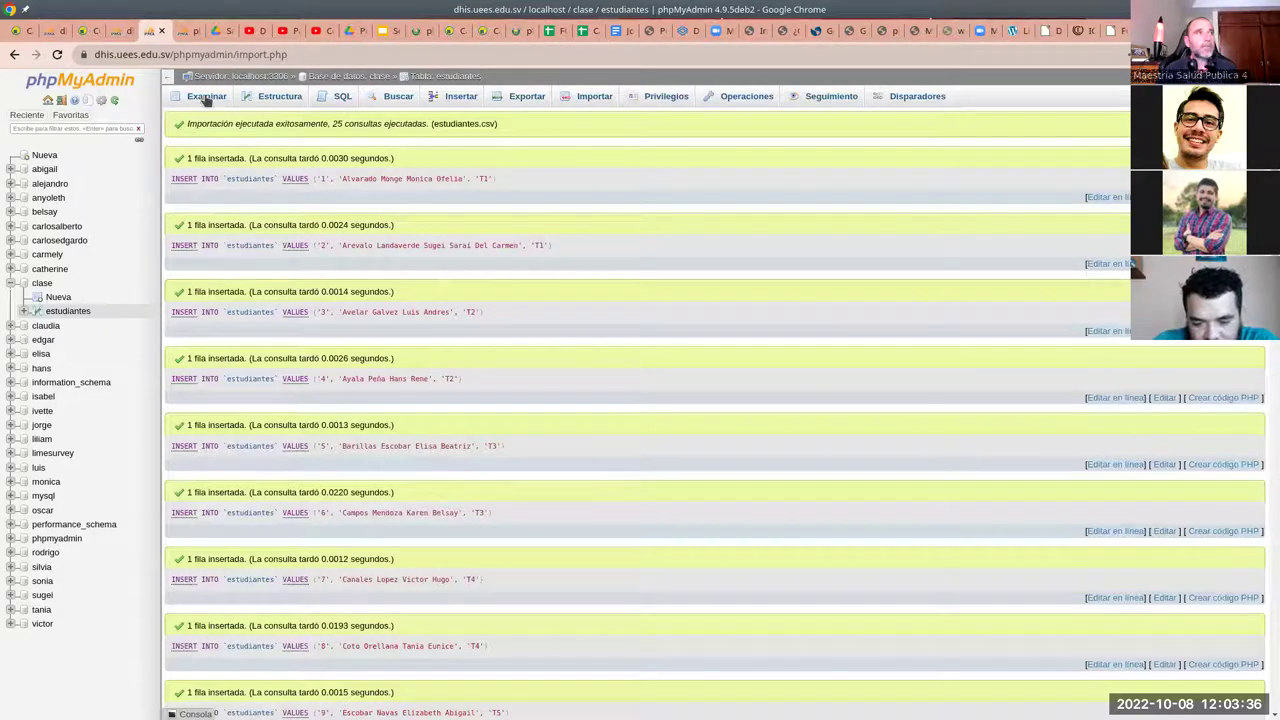
- Browse the imported rows of the estudiantes table from first to last
{"action": "left_click", "coordinate": [205, 100]}
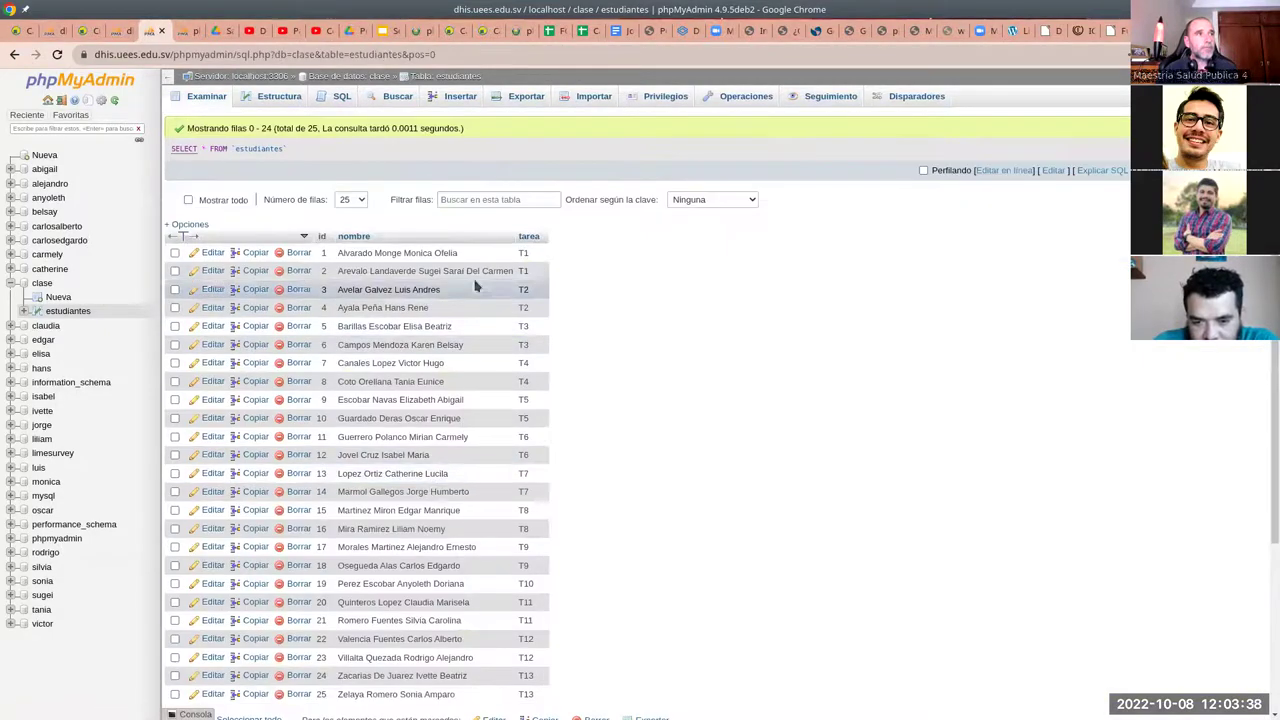
{"action": "scroll", "coordinate": [470, 300], "scroll_direction": "down", "scroll_amount": 3}
{"action": "scroll", "coordinate": [541, 356], "scroll_direction": "up", "scroll_amount": 3}
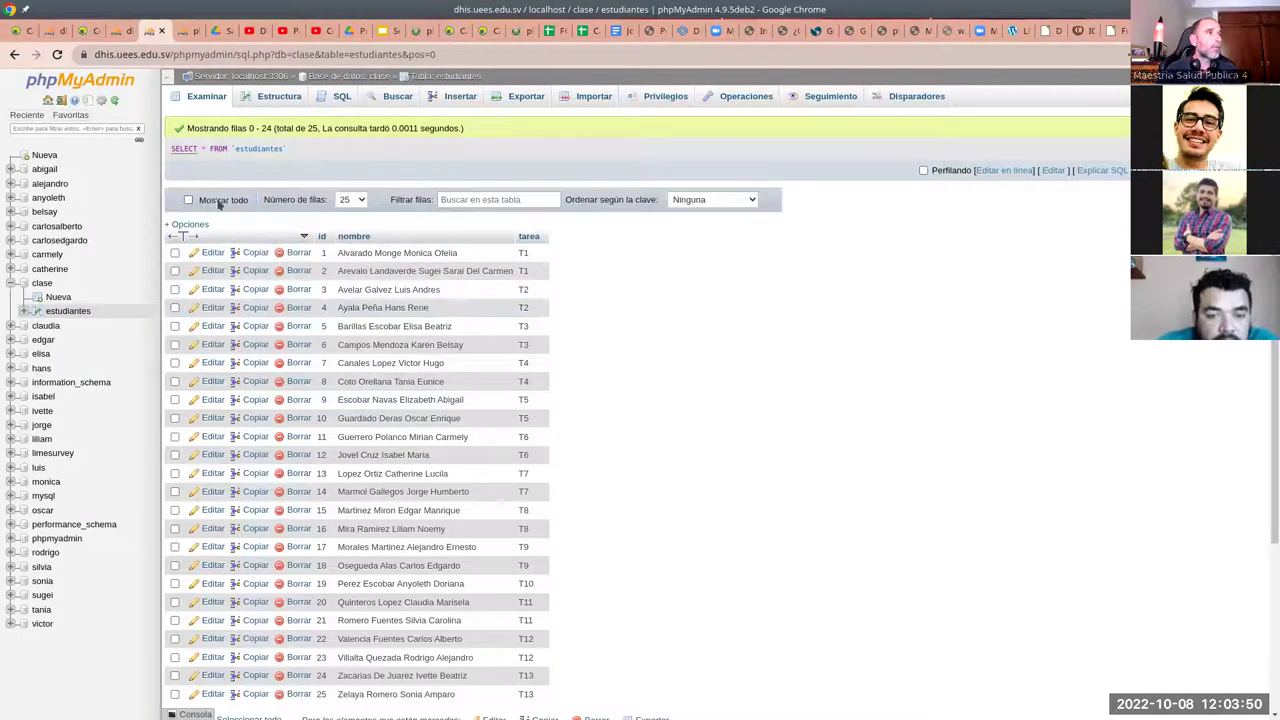
- Start a new table in the clase database with id as its first column, checking the fields against tareas_estudiantes.csv
{"action": "left_click", "coordinate": [57, 298]}
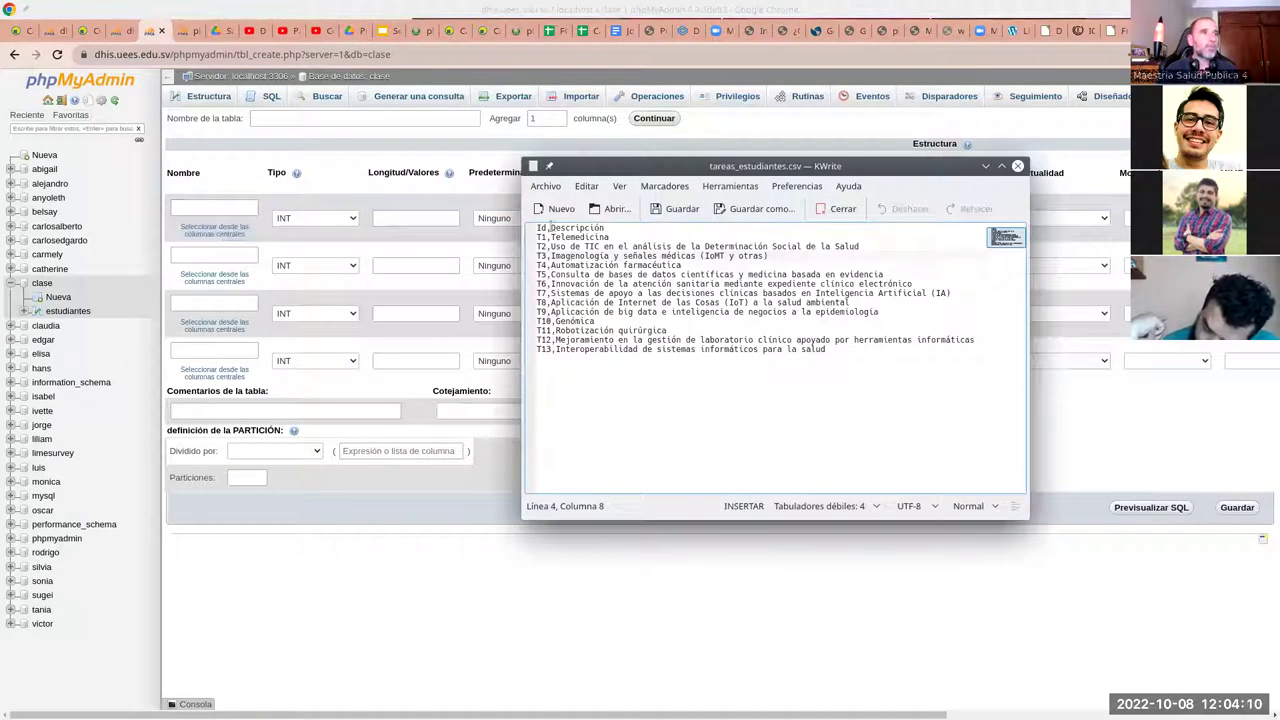
{"action": "left_click", "coordinate": [214, 207]}
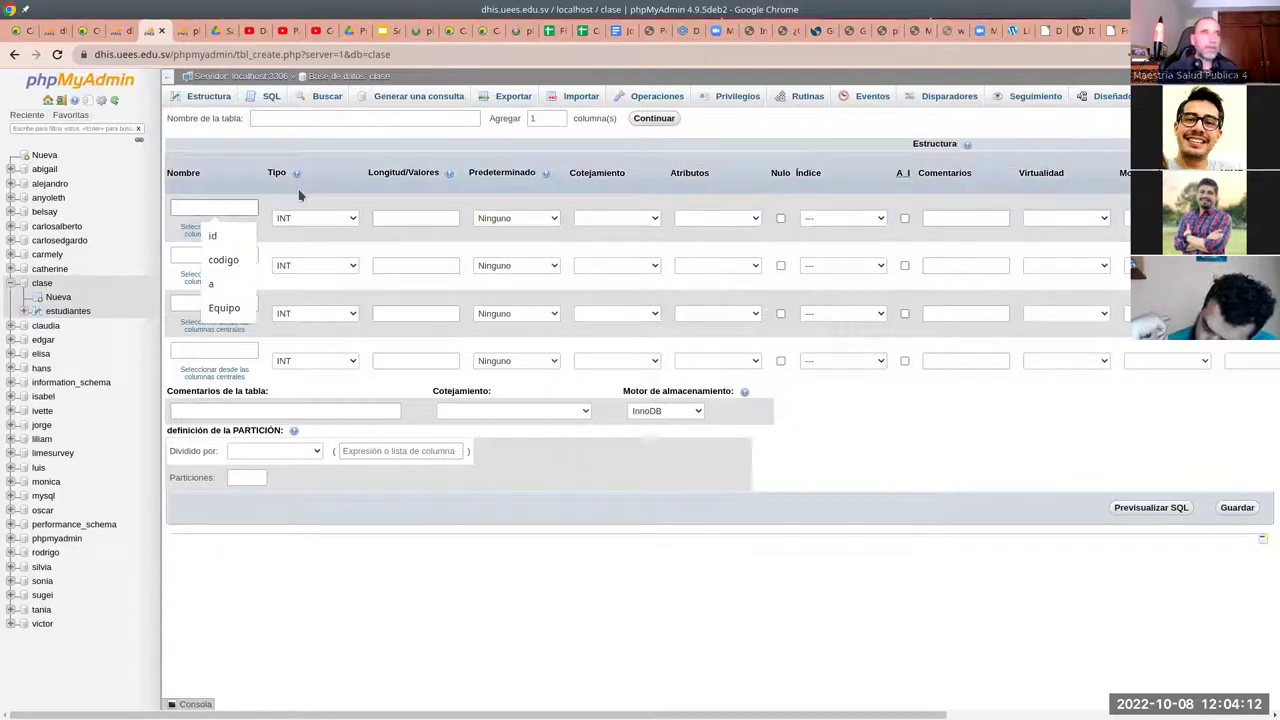
{"action": "left_click", "coordinate": [228, 234]}
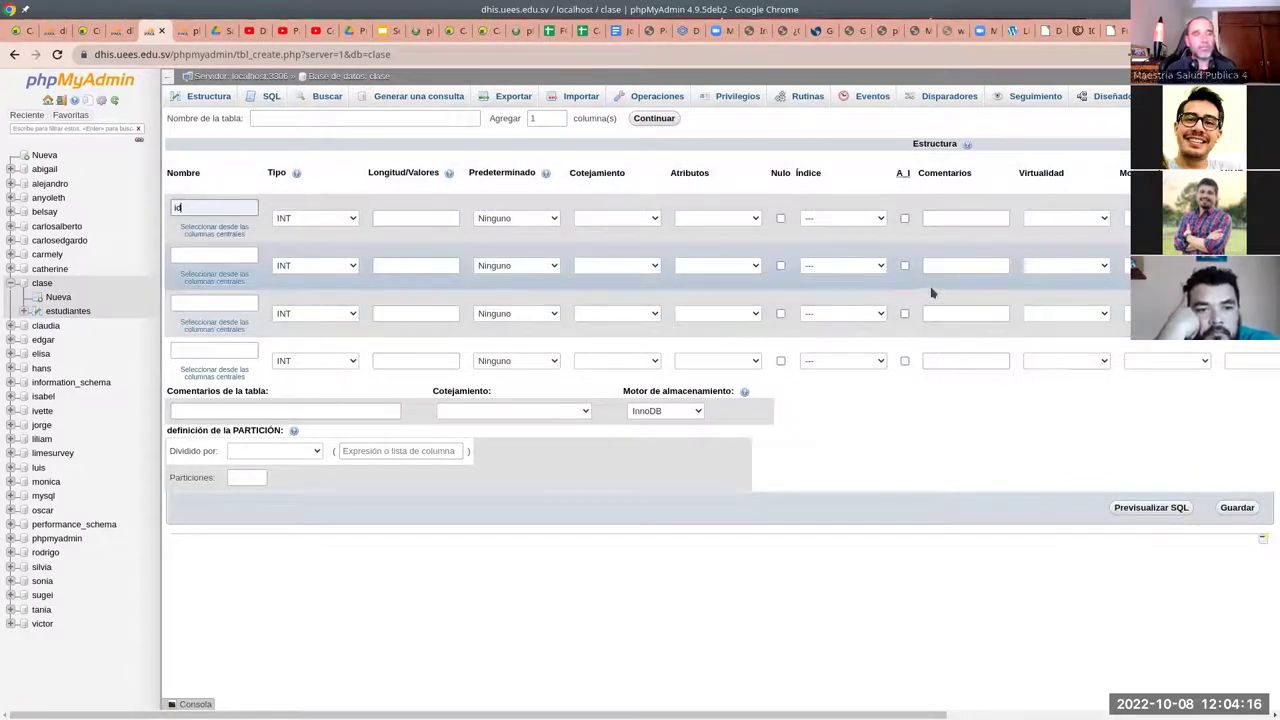
{"action": "key", "text": "alt+Tab"}
{"action": "left_click", "coordinate": [541, 237]}
{"action": "left_click", "coordinate": [410, 246]}
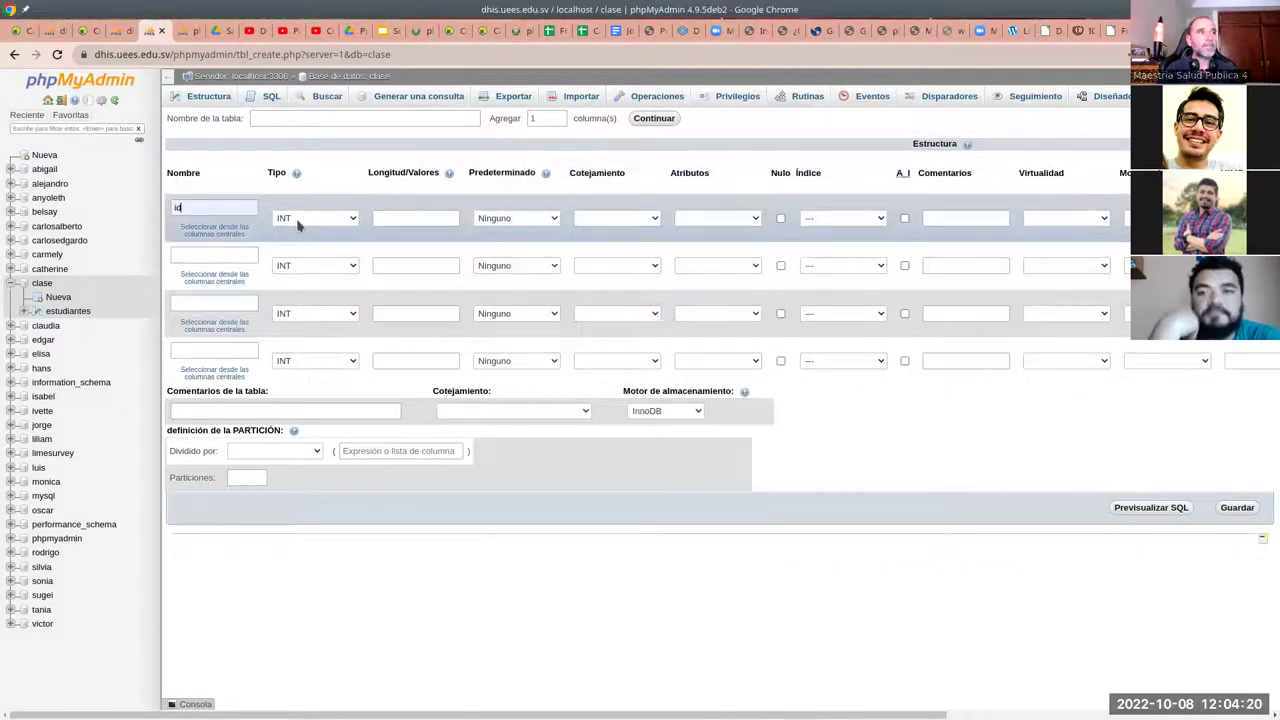
- Define the id column as VARCHAR of length 5 and give it a PRIMARY index
{"action": "left_click", "coordinate": [316, 220]}
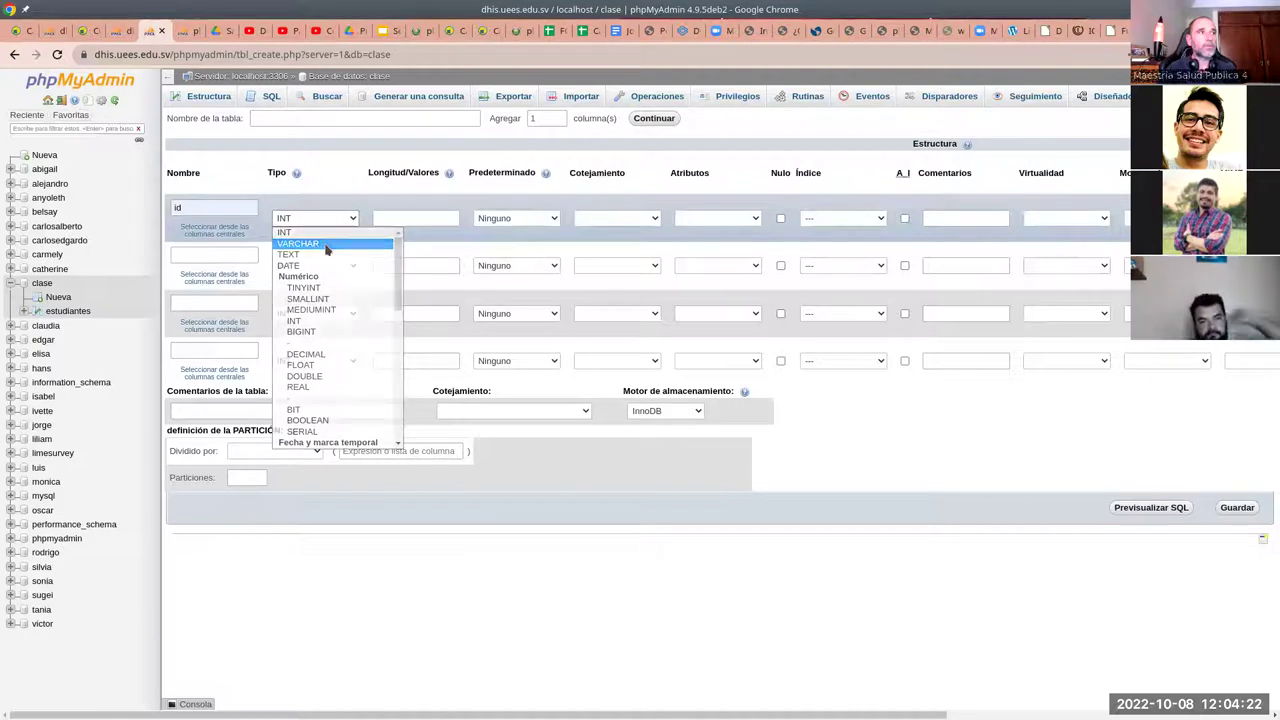
{"action": "left_click", "coordinate": [320, 243]}
{"action": "left_click", "coordinate": [411, 222]}
{"action": "left_click", "coordinate": [412, 246]}
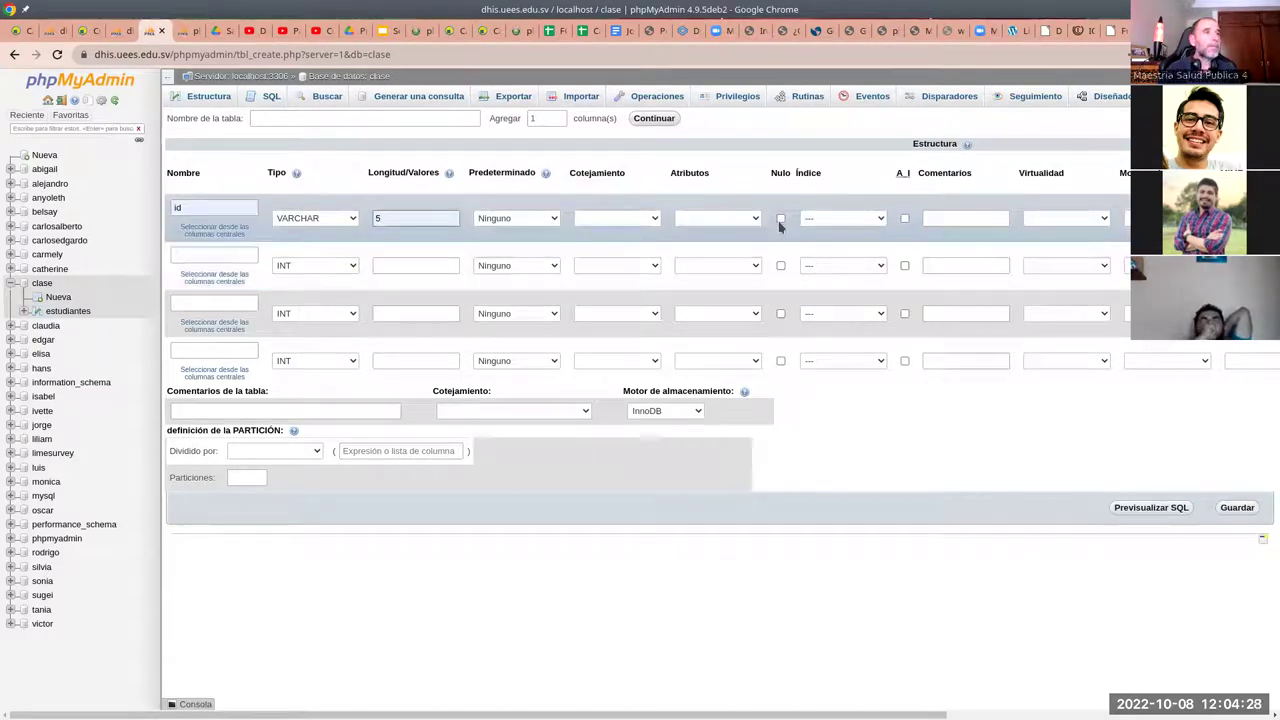
{"action": "left_click", "coordinate": [821, 224]}
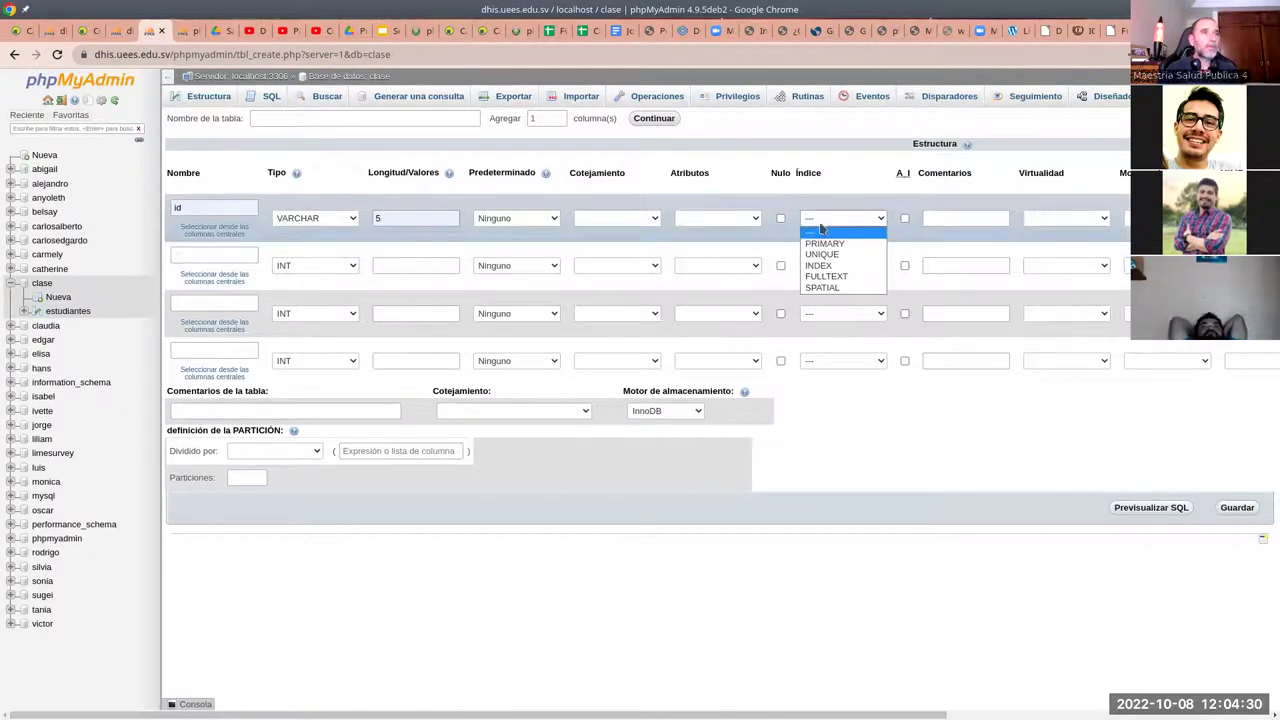
{"action": "left_click", "coordinate": [825, 243]}
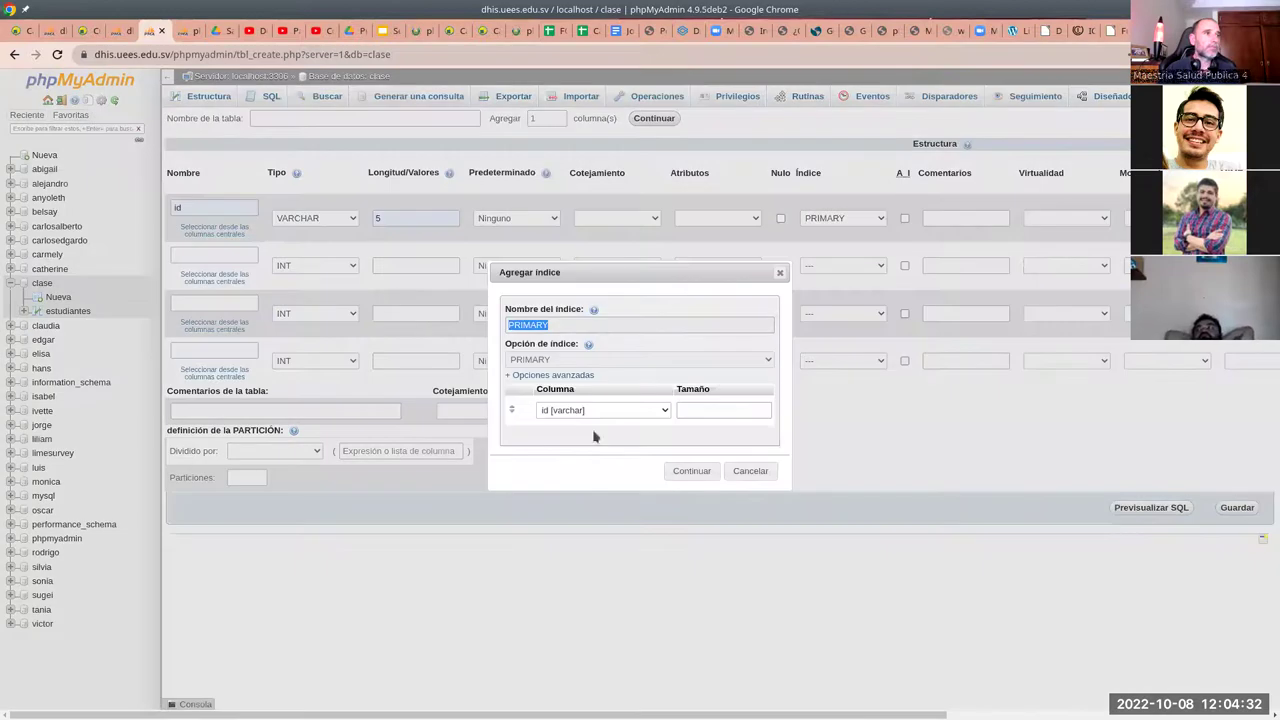
{"action": "left_click", "coordinate": [695, 471]}
- Add a second column named descripcion with type VARCHAR and length 100
{"action": "left_click", "coordinate": [202, 257]}
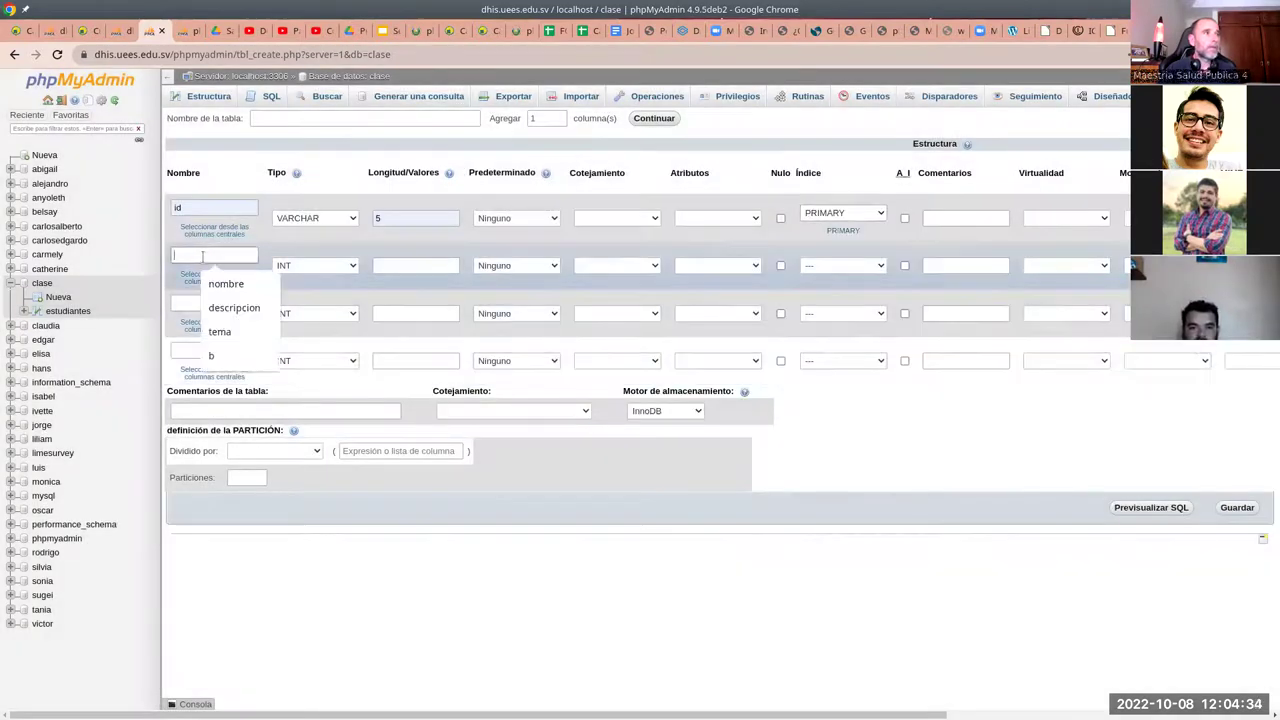
{"action": "left_click", "coordinate": [234, 307]}
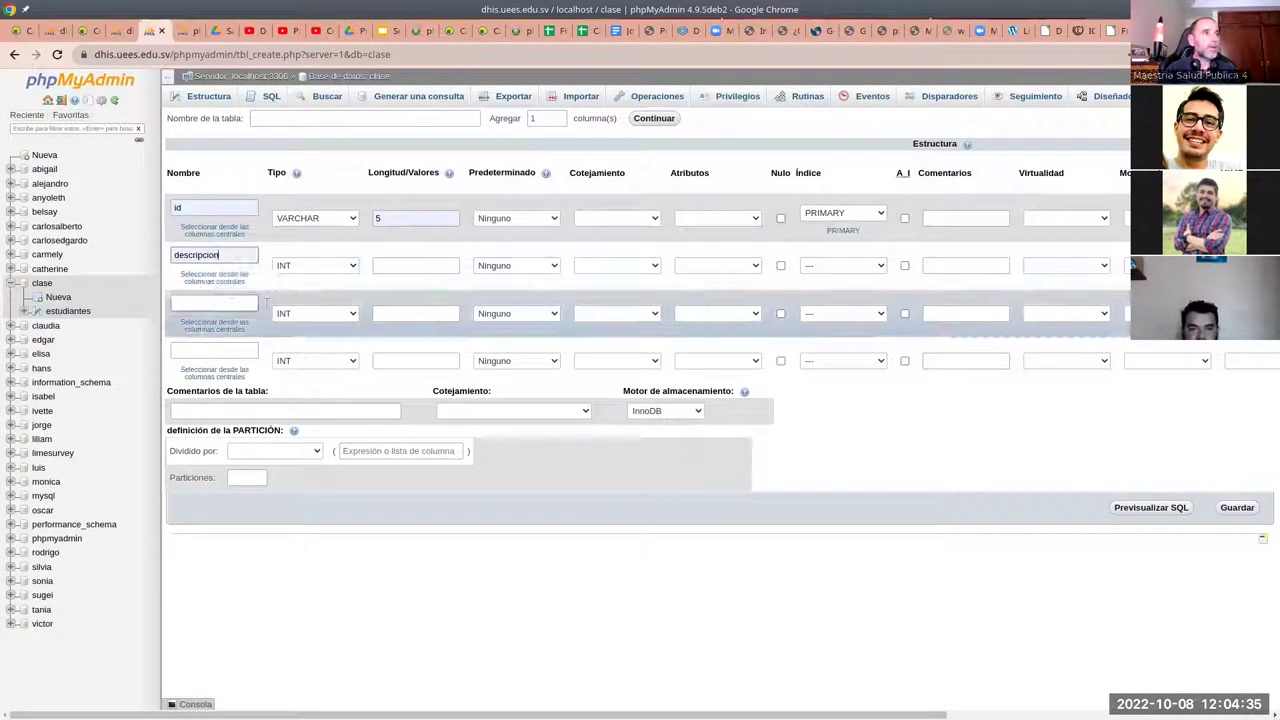
{"action": "left_click", "coordinate": [346, 270]}
{"action": "left_click", "coordinate": [340, 287]}
{"action": "left_click", "coordinate": [415, 266]}
{"action": "left_click", "coordinate": [418, 295]}
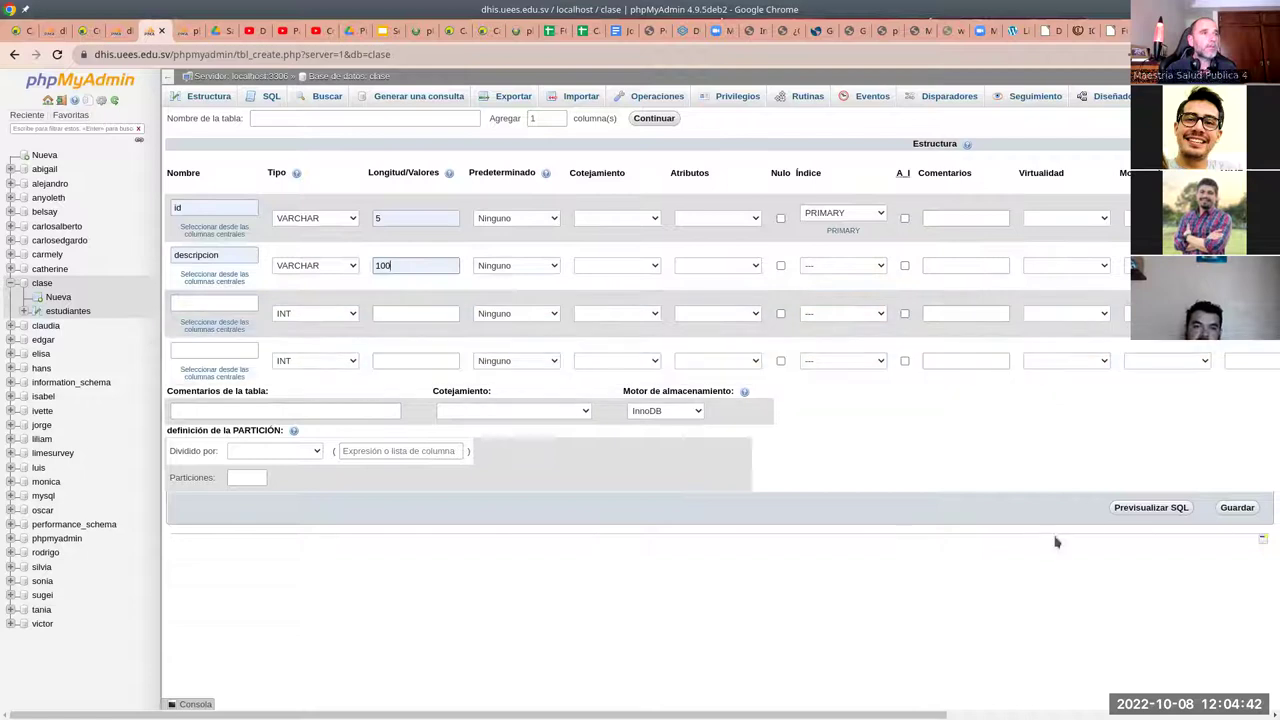
- Try to save the new table, then fill in its missing name as tareas
{"action": "left_click", "coordinate": [1237, 508]}
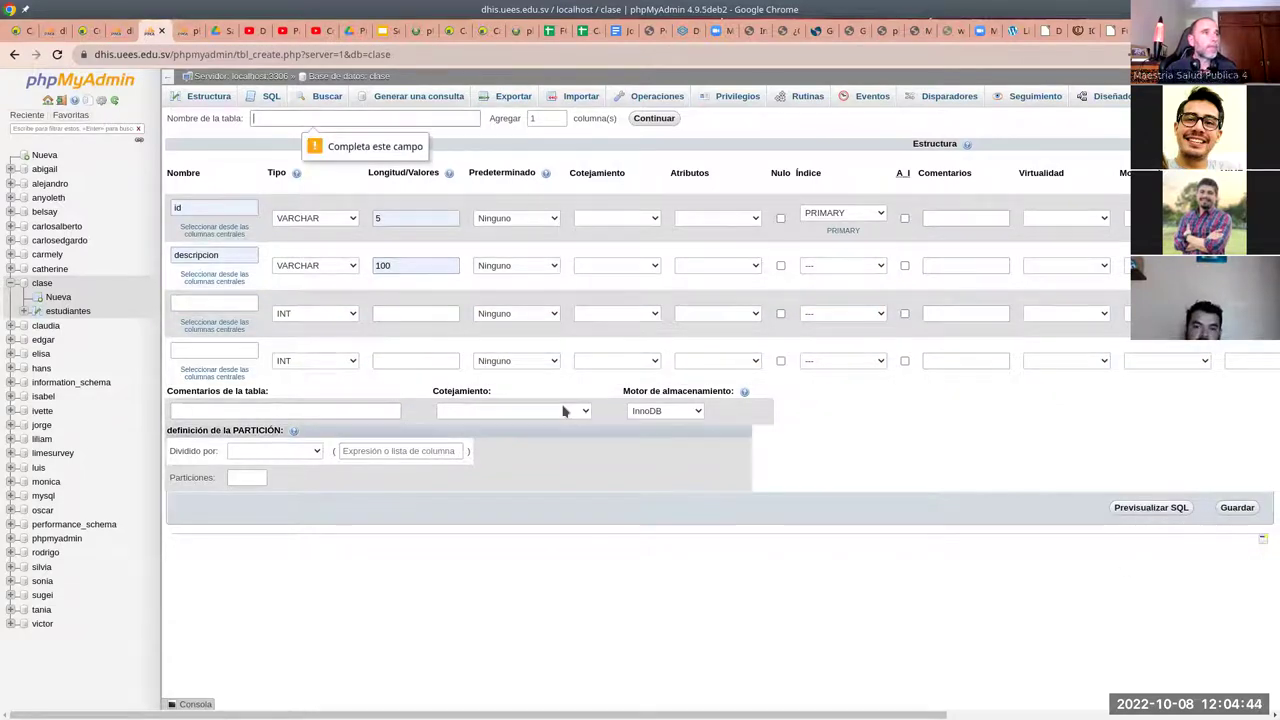
{"action": "left_click", "coordinate": [268, 118]}
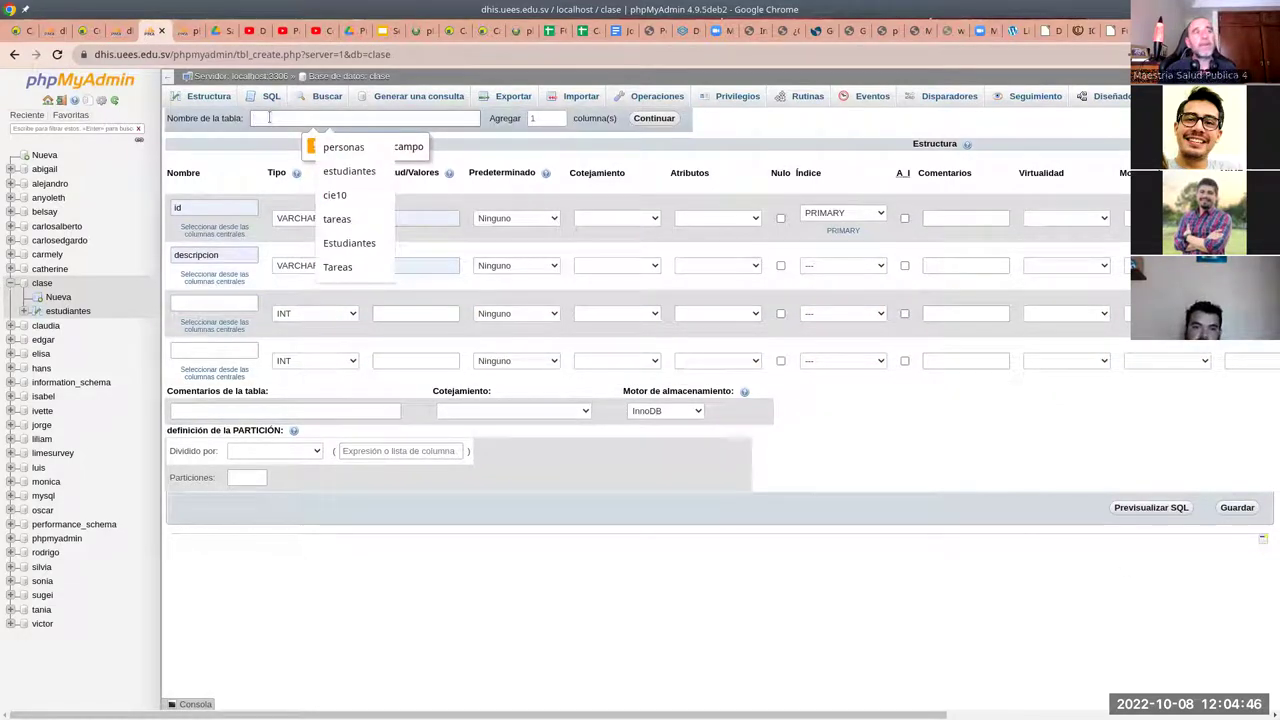
{"action": "left_click", "coordinate": [350, 218]}
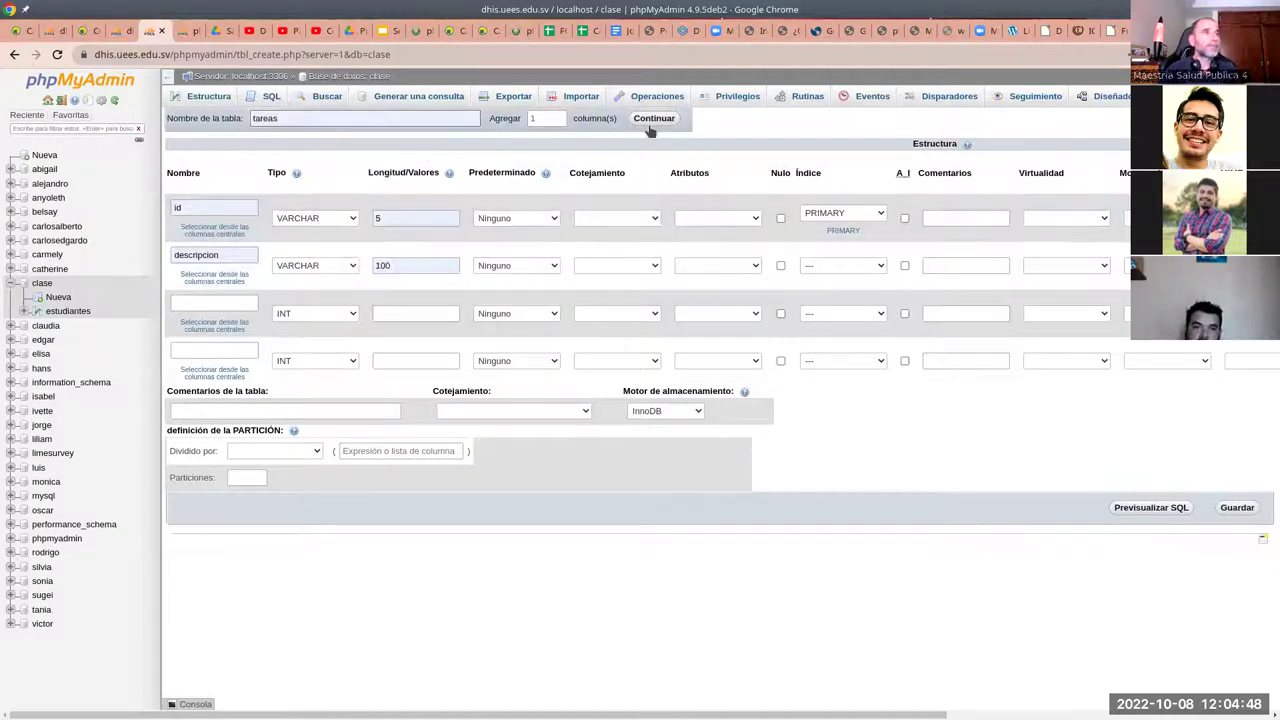
- Save the tareas table and choose tareas_estudiantes.csv as the file to import into it
{"action": "left_click", "coordinate": [1237, 508]}
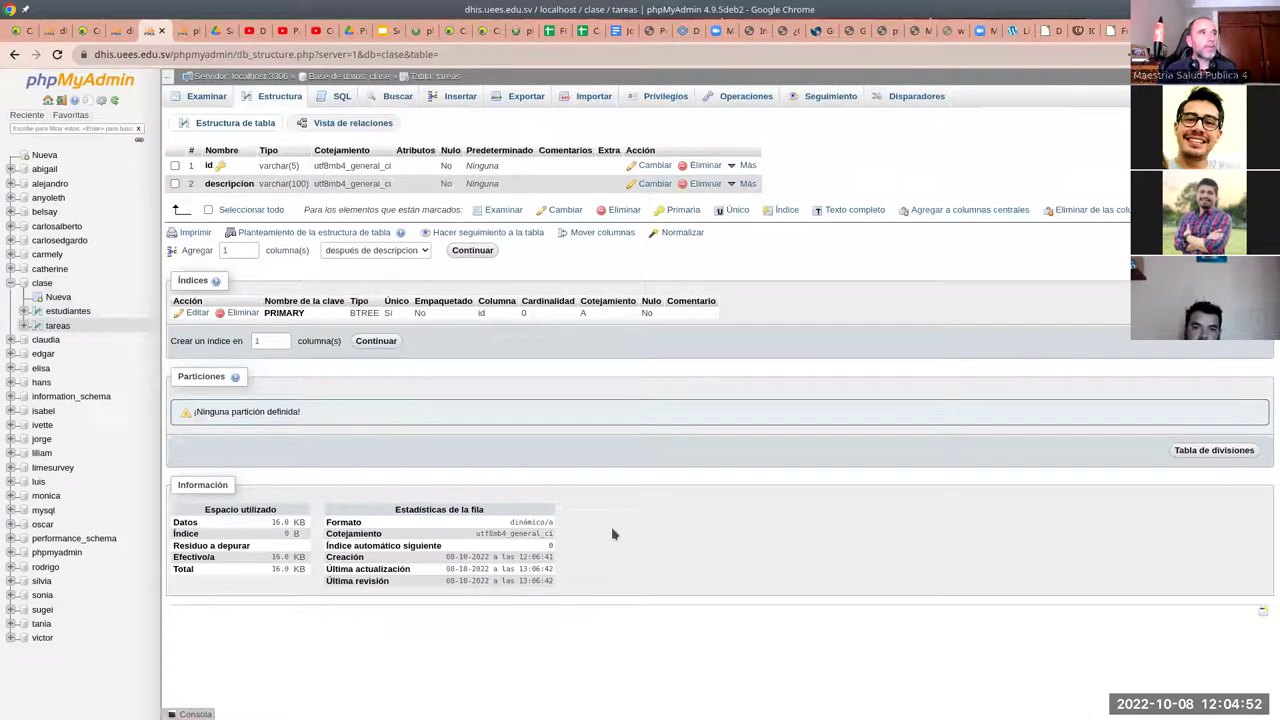
{"action": "left_click", "coordinate": [593, 97]}
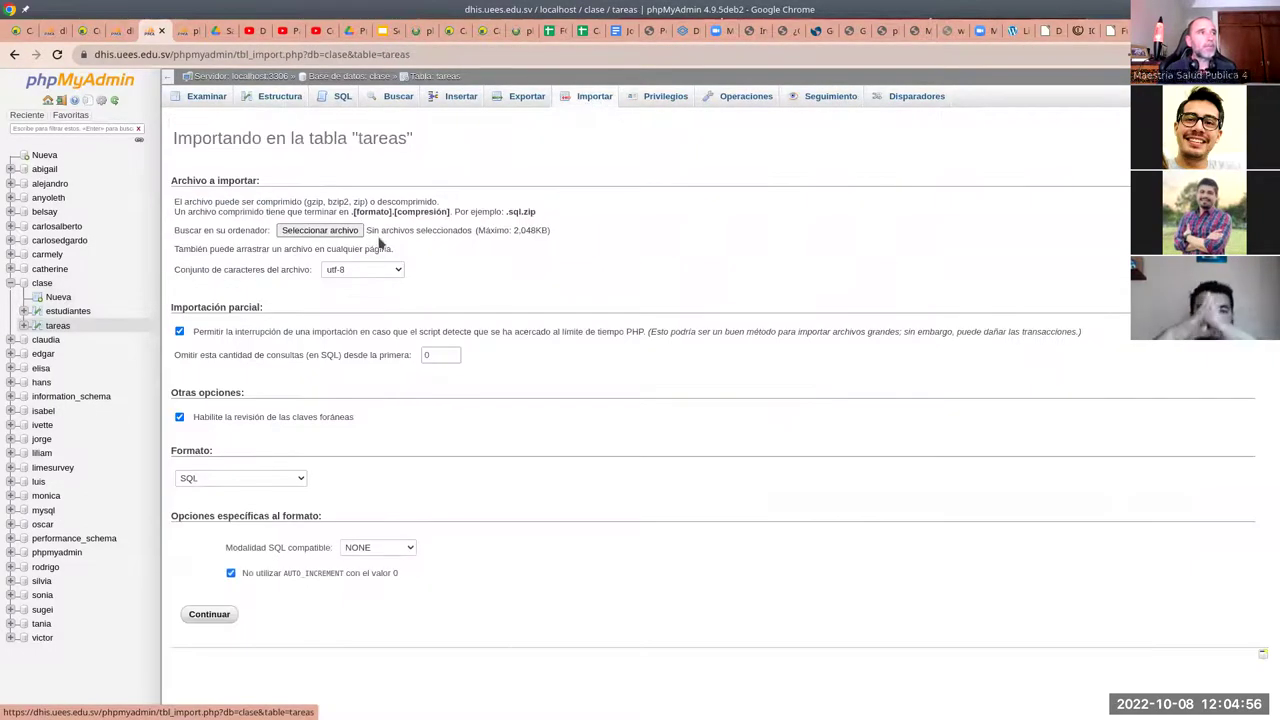
{"action": "left_click", "coordinate": [320, 231]}
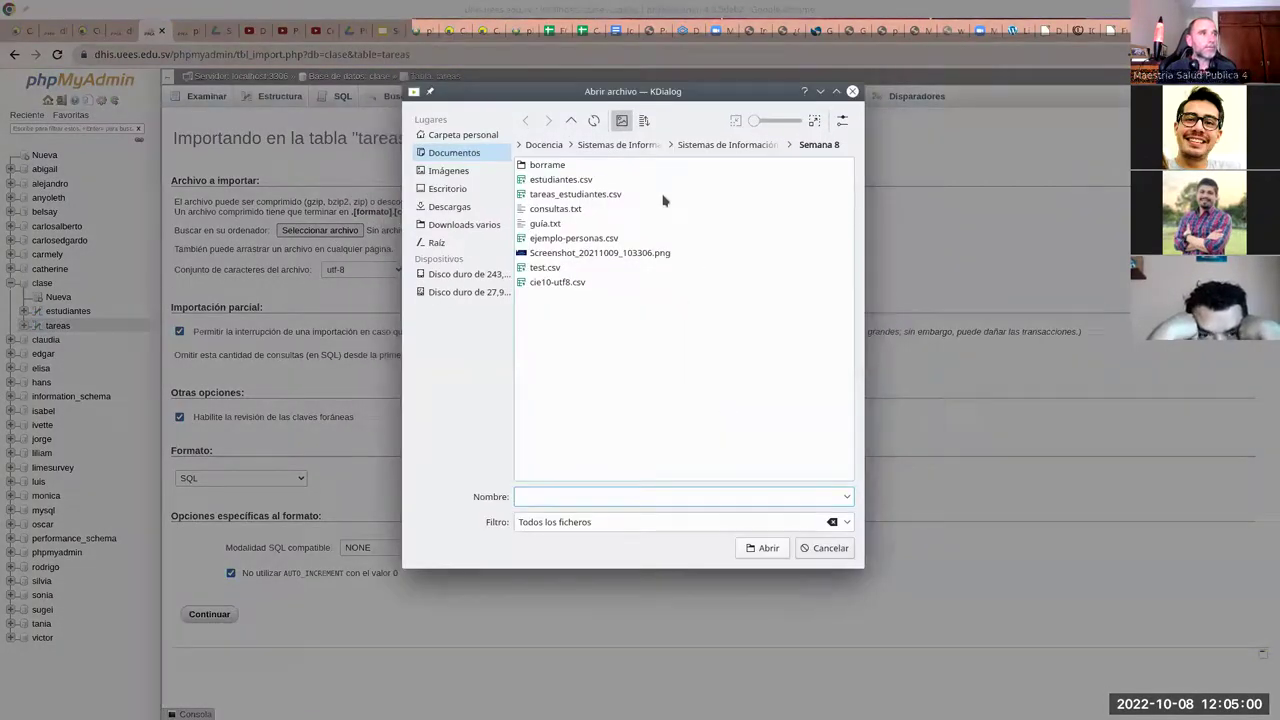
{"action": "double_click", "coordinate": [575, 194]}
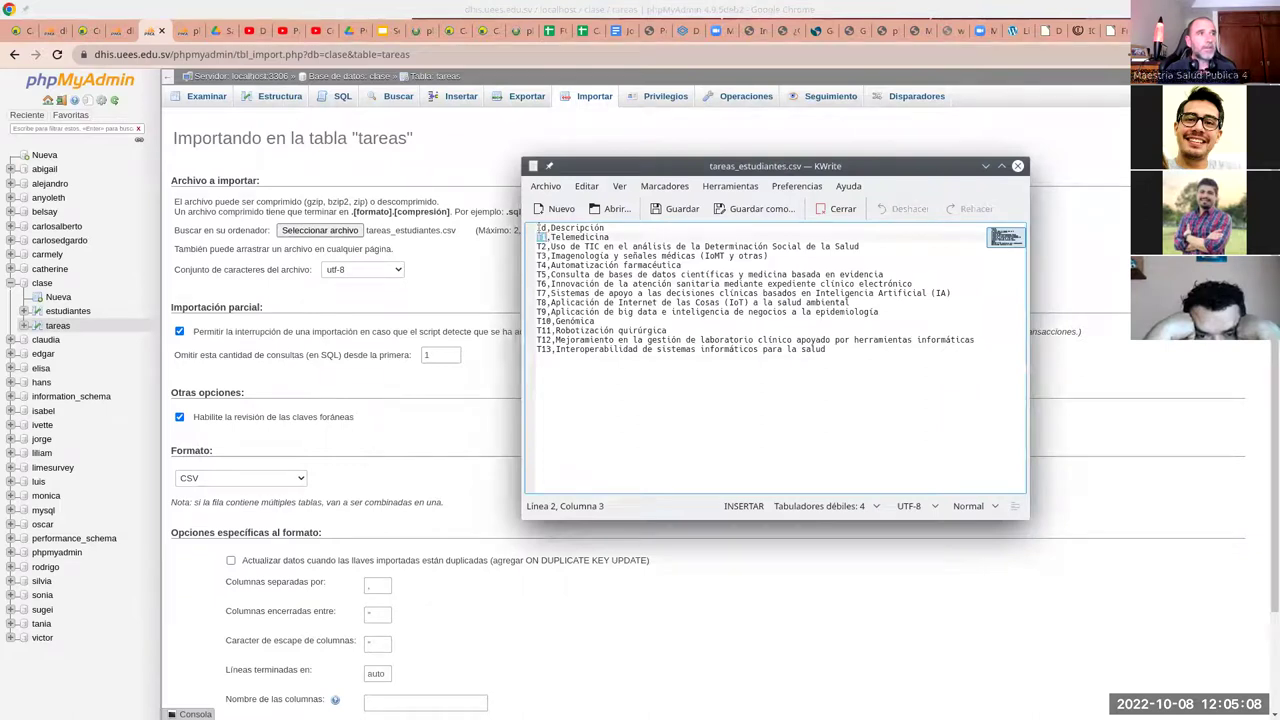
- Check the header line of tareas_estudiantes.csv and import the file into tareas as CSV, skipping 1 line
{"action": "left_click_drag", "start_coordinate": [605, 228], "coordinate": [537, 229]}
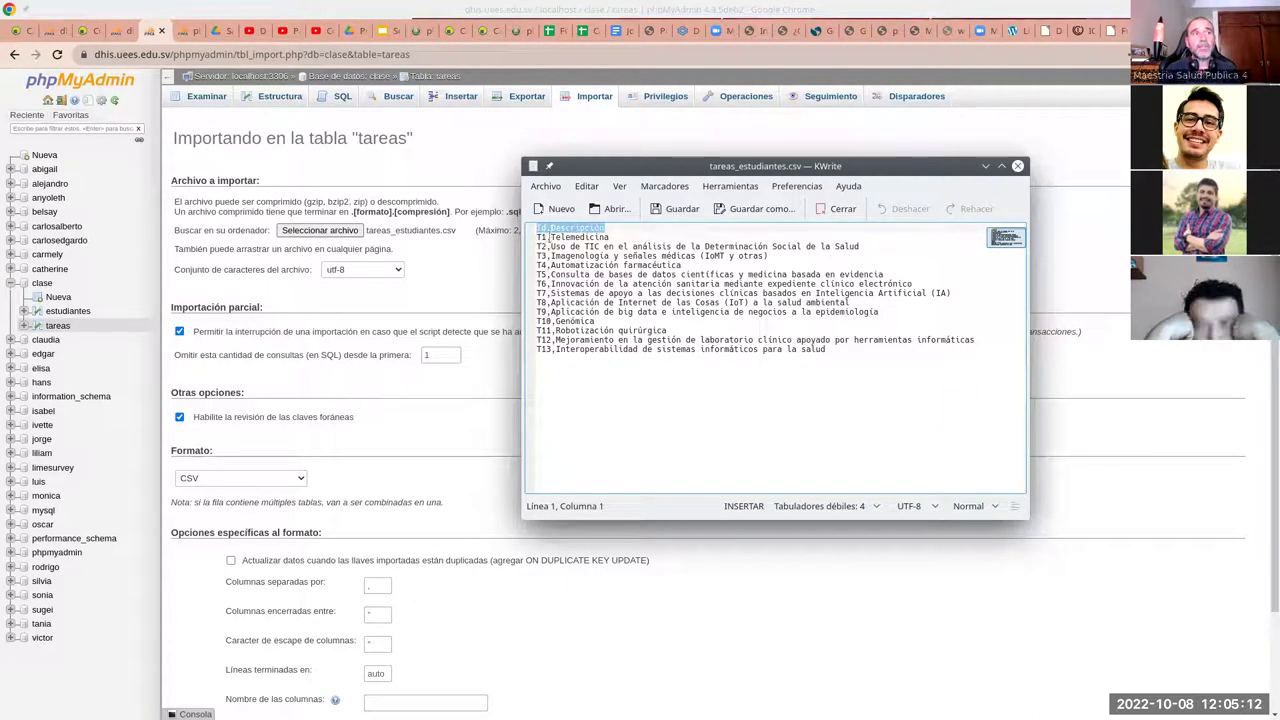
{"action": "left_click", "coordinate": [543, 229]}
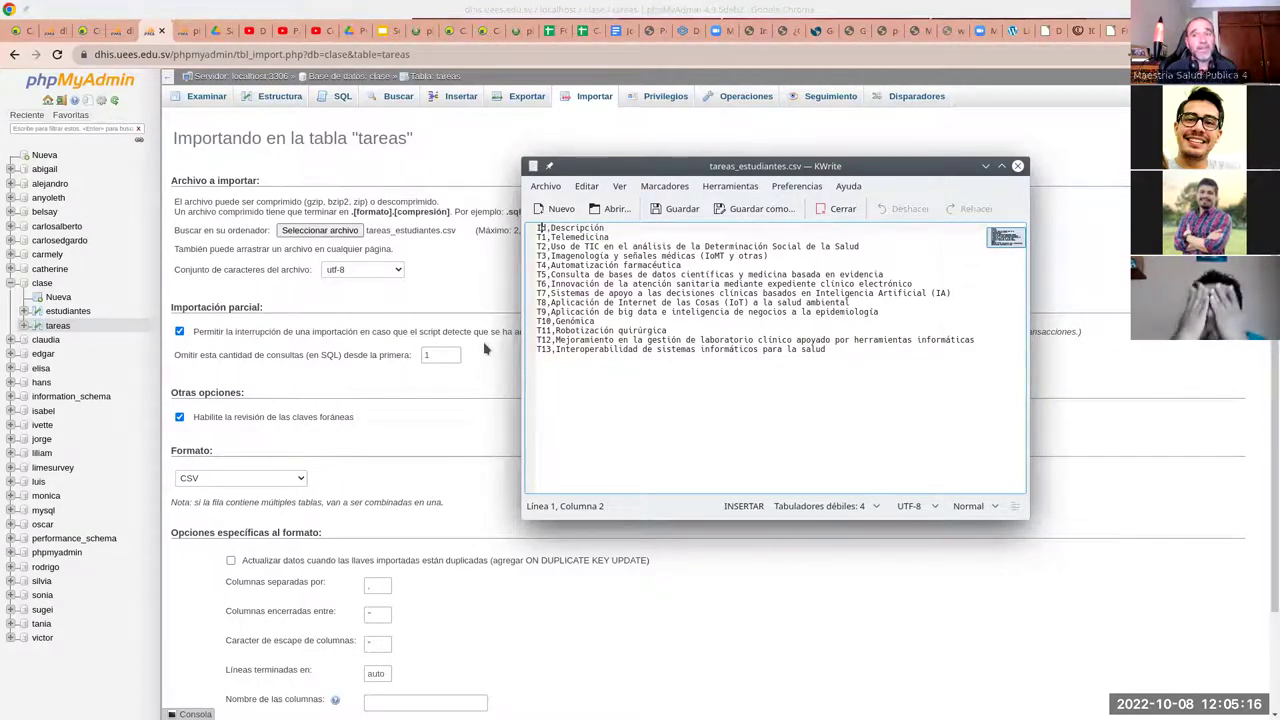
{"action": "left_click", "coordinate": [549, 437]}
{"action": "scroll", "coordinate": [560, 507], "scroll_direction": "down", "scroll_amount": 2}
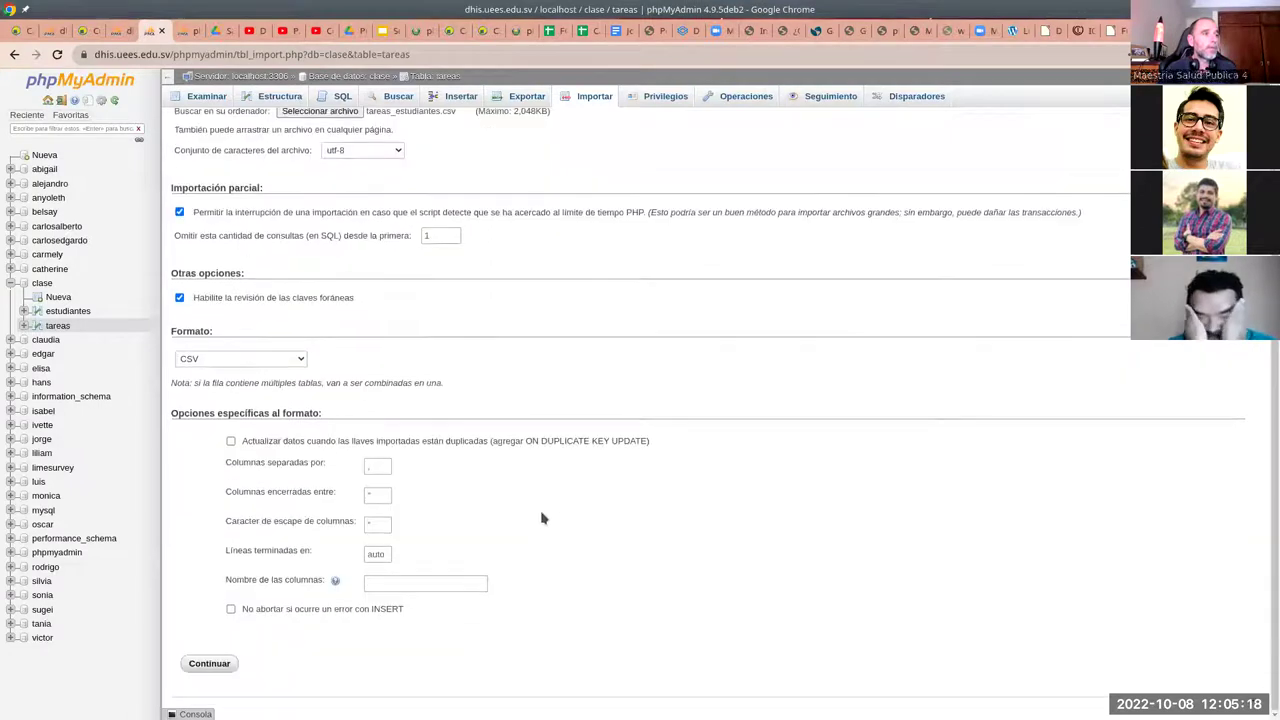
{"action": "left_click", "coordinate": [208, 663]}
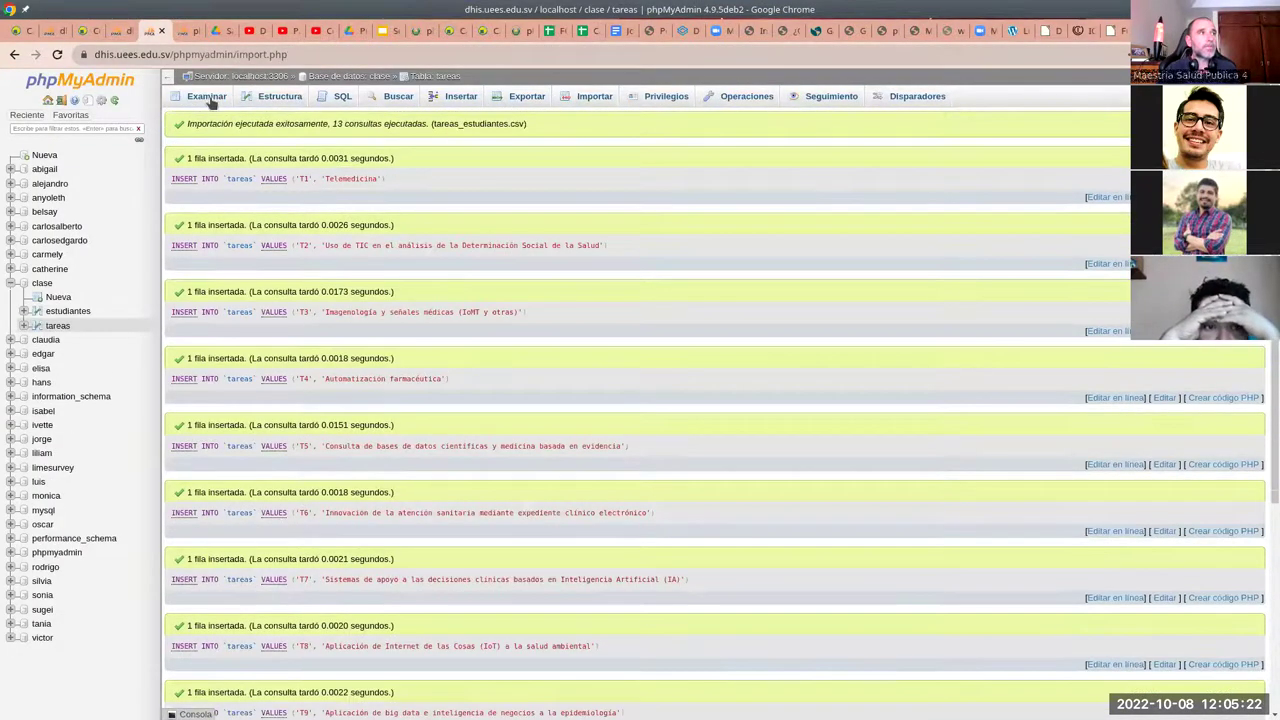
- Browse the imported tareas rows and compare their ids with the tarea codes in the estudiantes table
{"action": "left_click", "coordinate": [207, 97]}
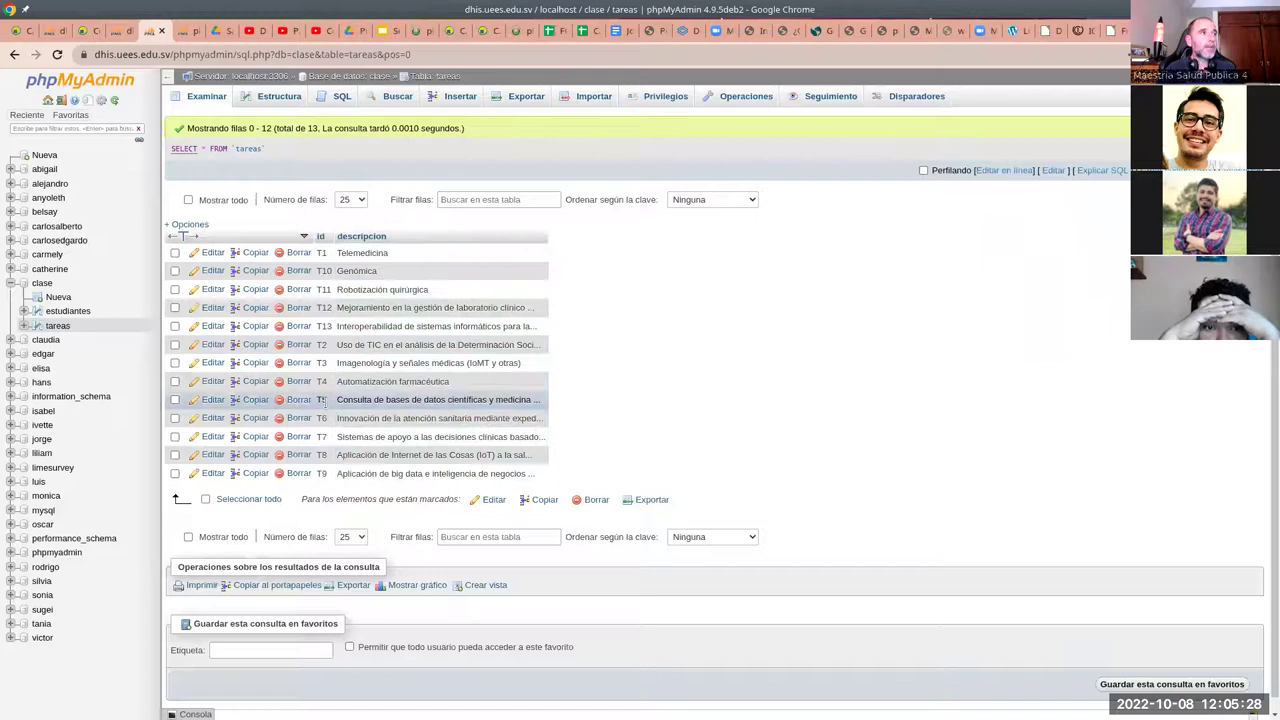
{"action": "left_click", "coordinate": [70, 311]}
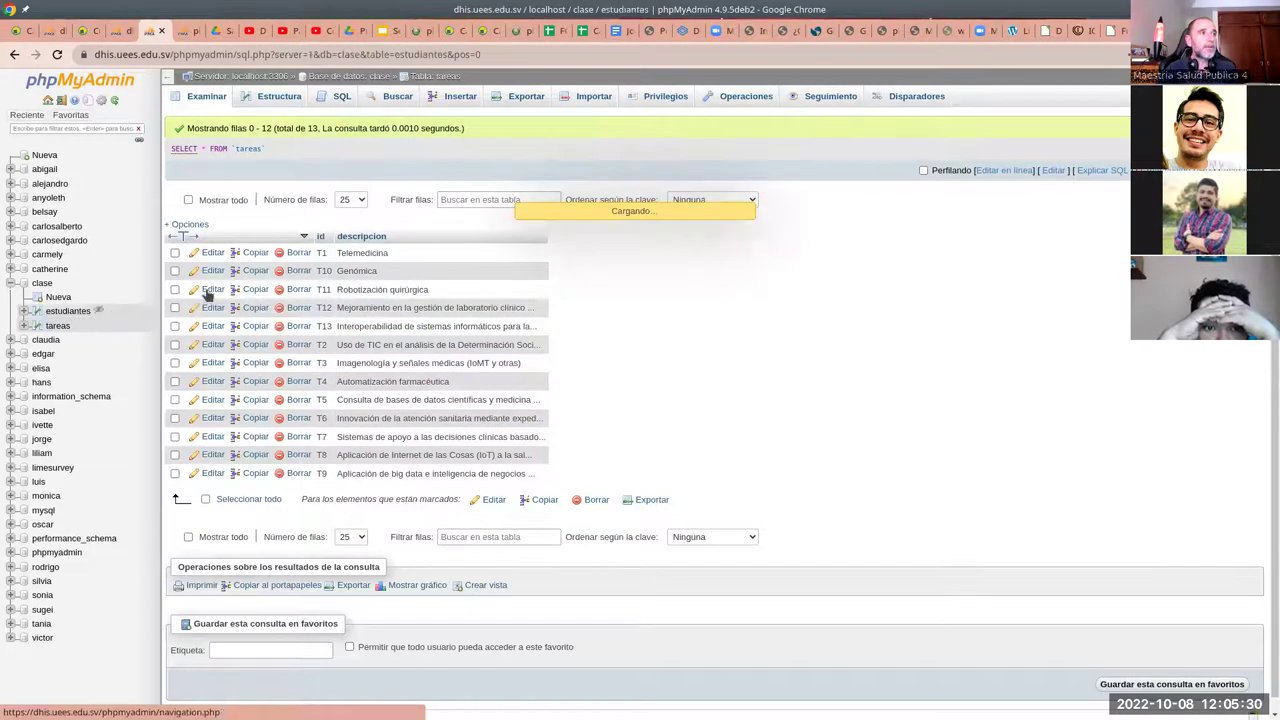
{"action": "scroll", "coordinate": [600, 585], "scroll_direction": "down", "scroll_amount": 3}
{"action": "scroll", "coordinate": [603, 577], "scroll_direction": "up", "scroll_amount": 3}
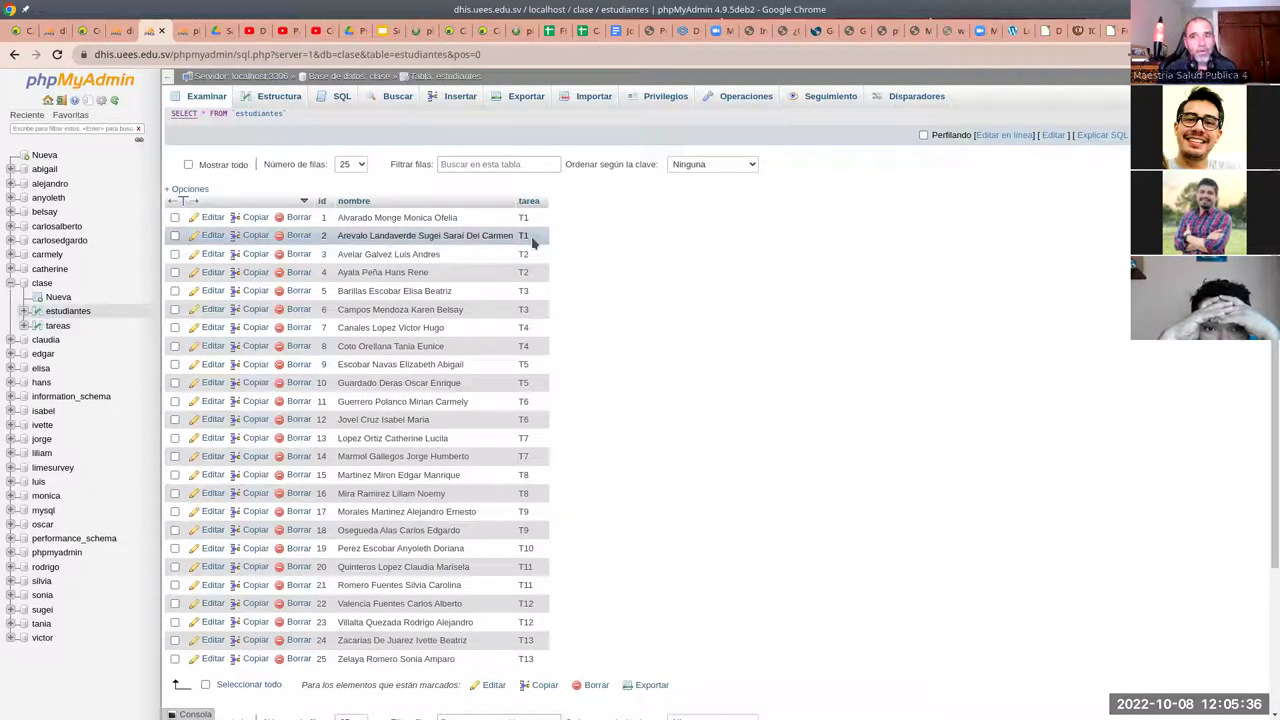
{"action": "left_click", "coordinate": [533, 240]}
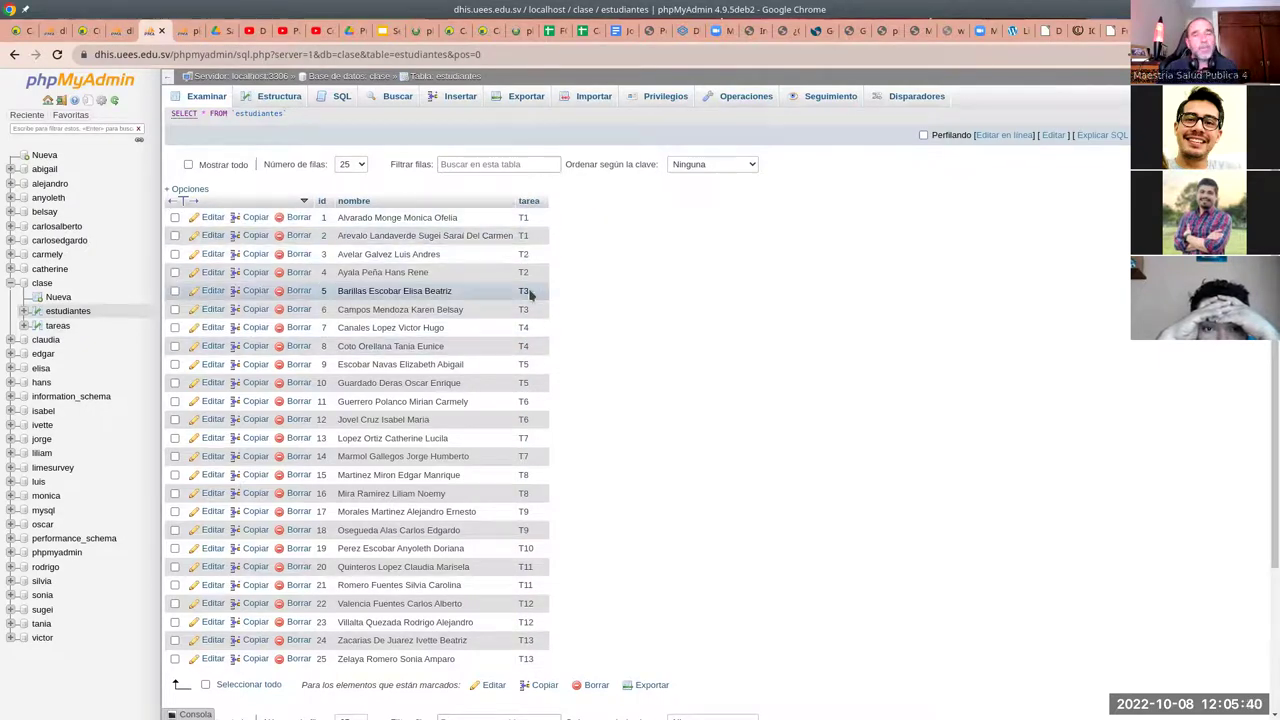
{"action": "left_click", "coordinate": [58, 326]}
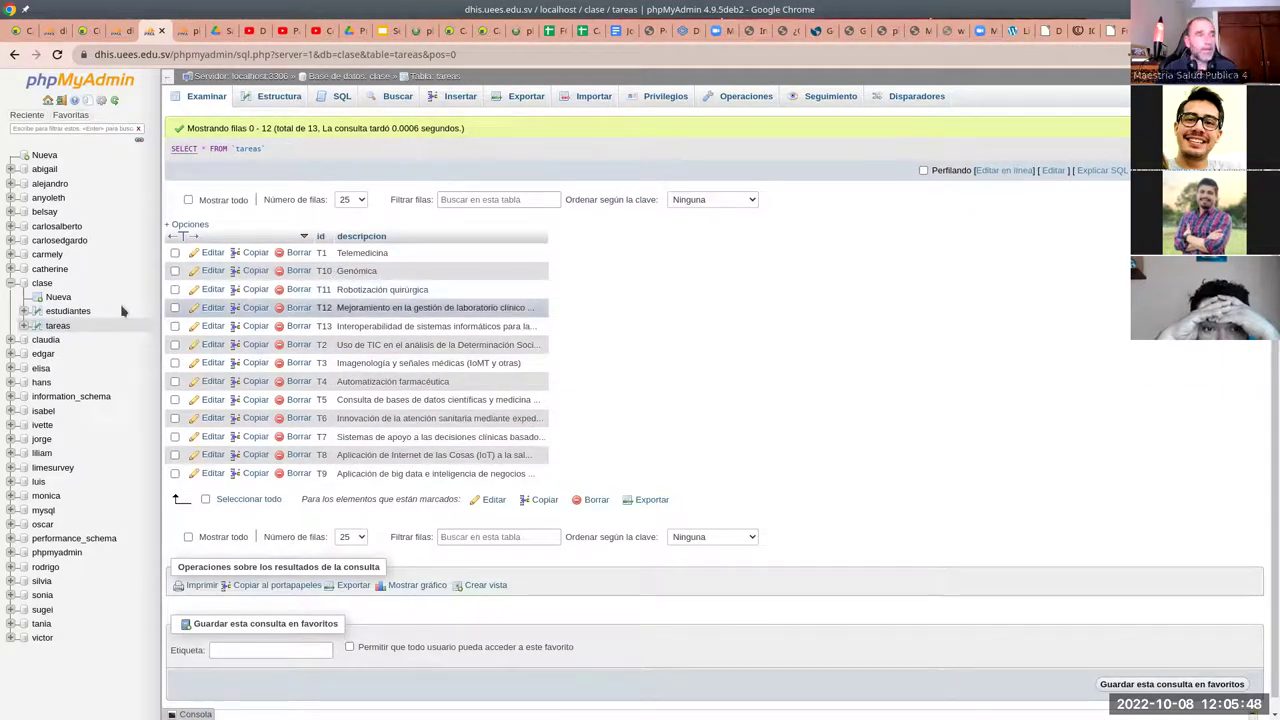
{"action": "left_click", "coordinate": [65, 313]}
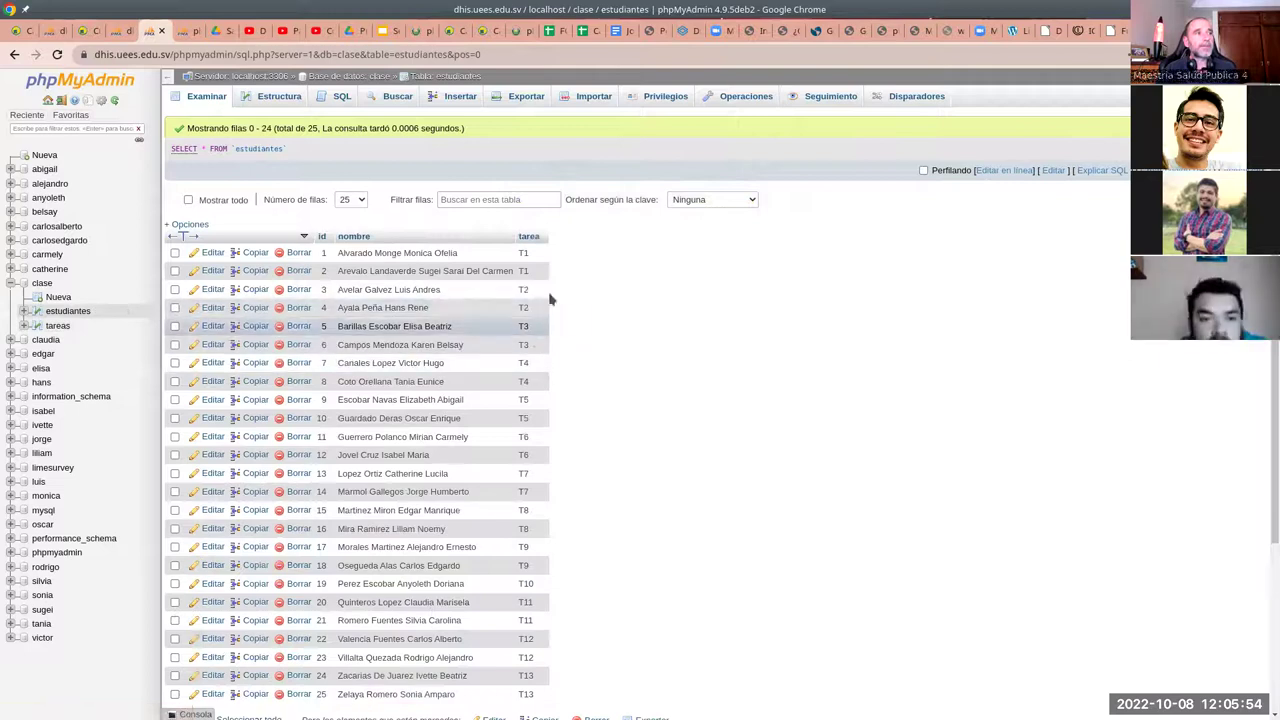
- Start a foreign key constraint on estudiantes named estudiantes_tareas, with ON UPDATE set to CASCADE
{"action": "left_click", "coordinate": [272, 96]}
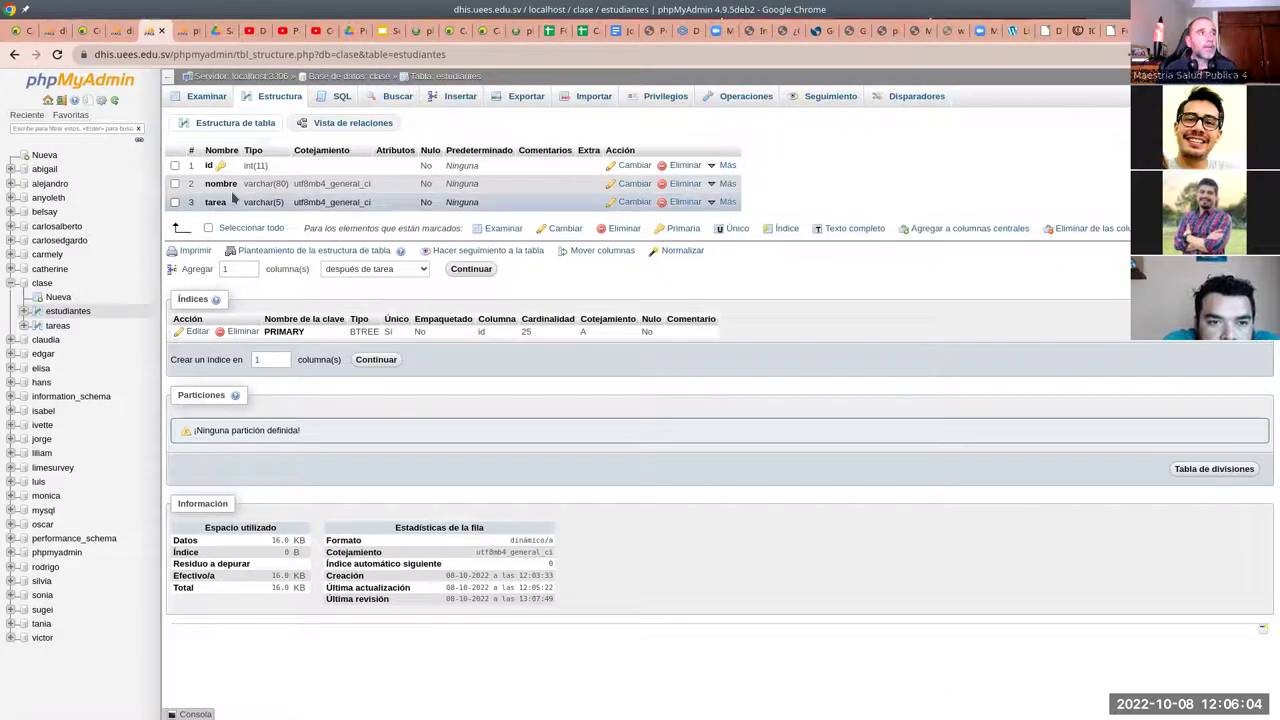
{"action": "left_click", "coordinate": [333, 125]}
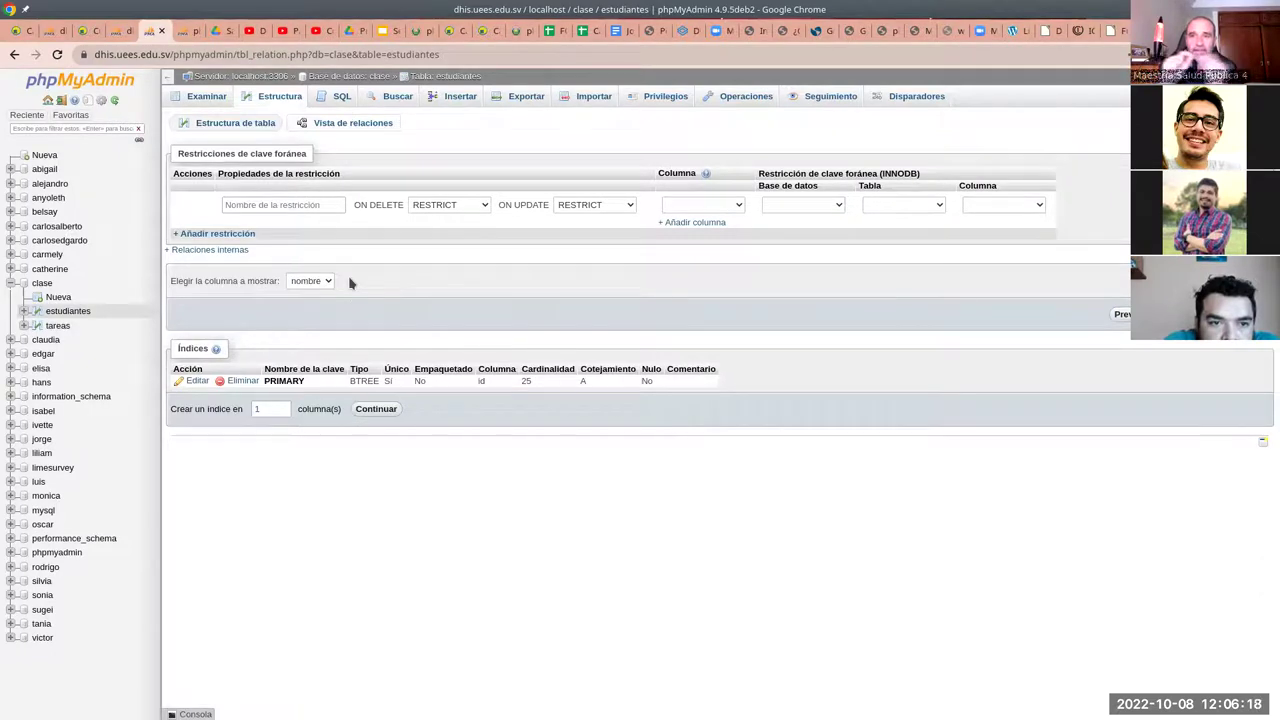
{"action": "left_click", "coordinate": [285, 205]}
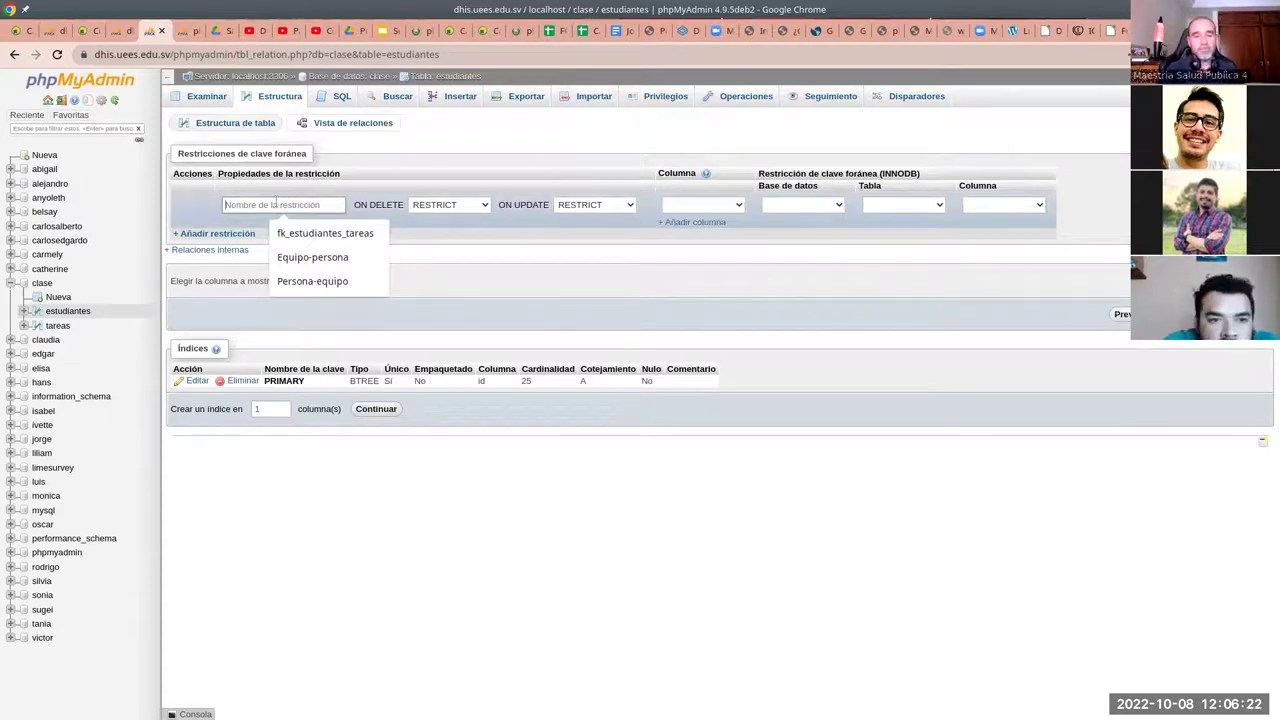
{"action": "type", "text": "estudiantes_tareas"}
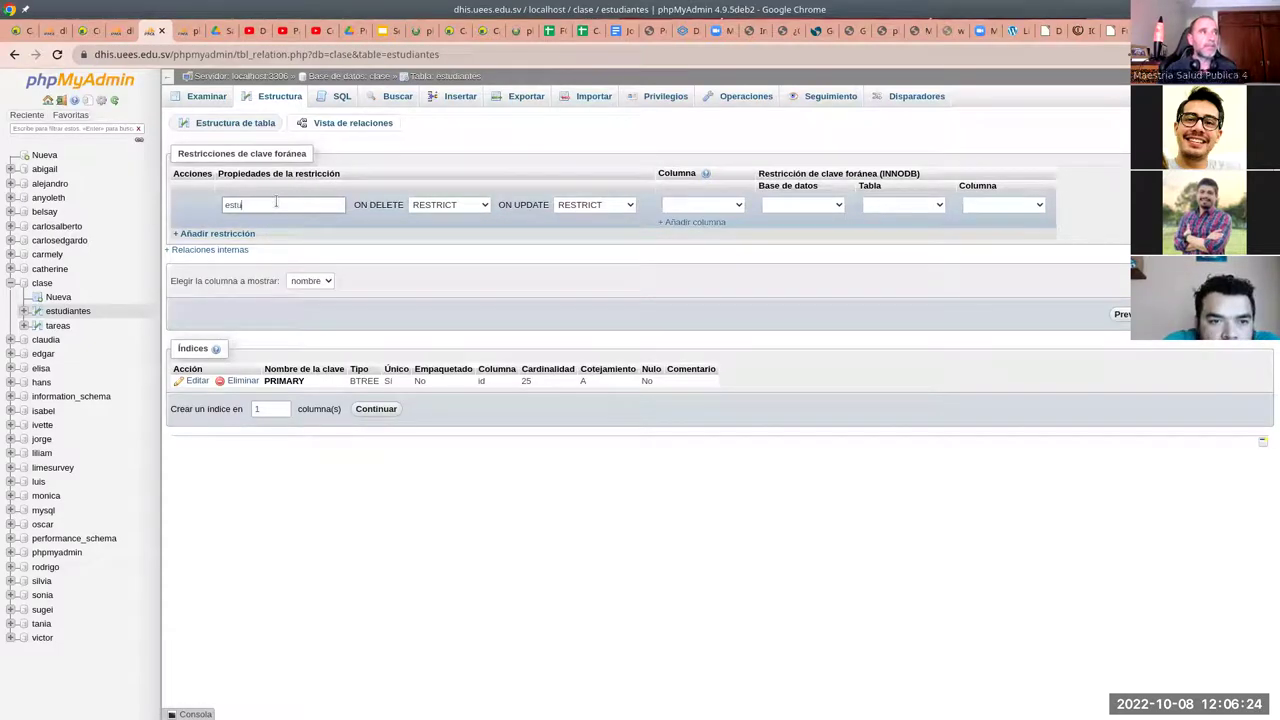
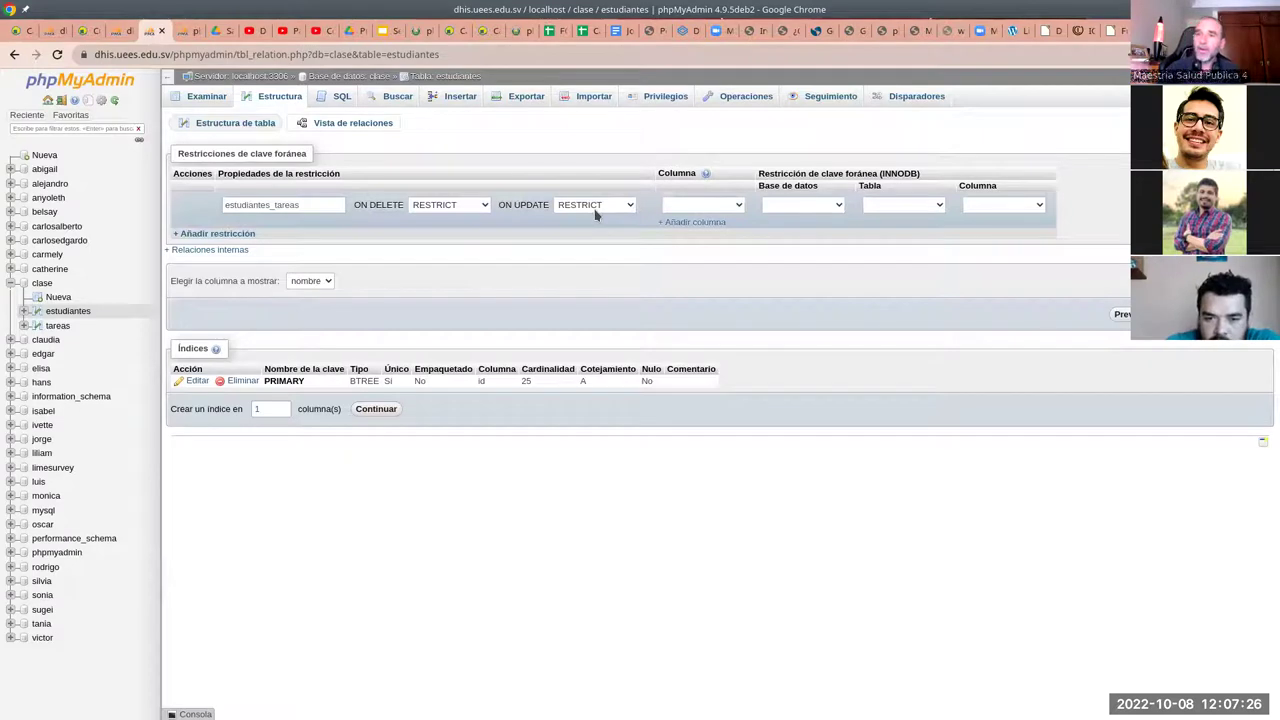
{"action": "left_click", "coordinate": [589, 207]}
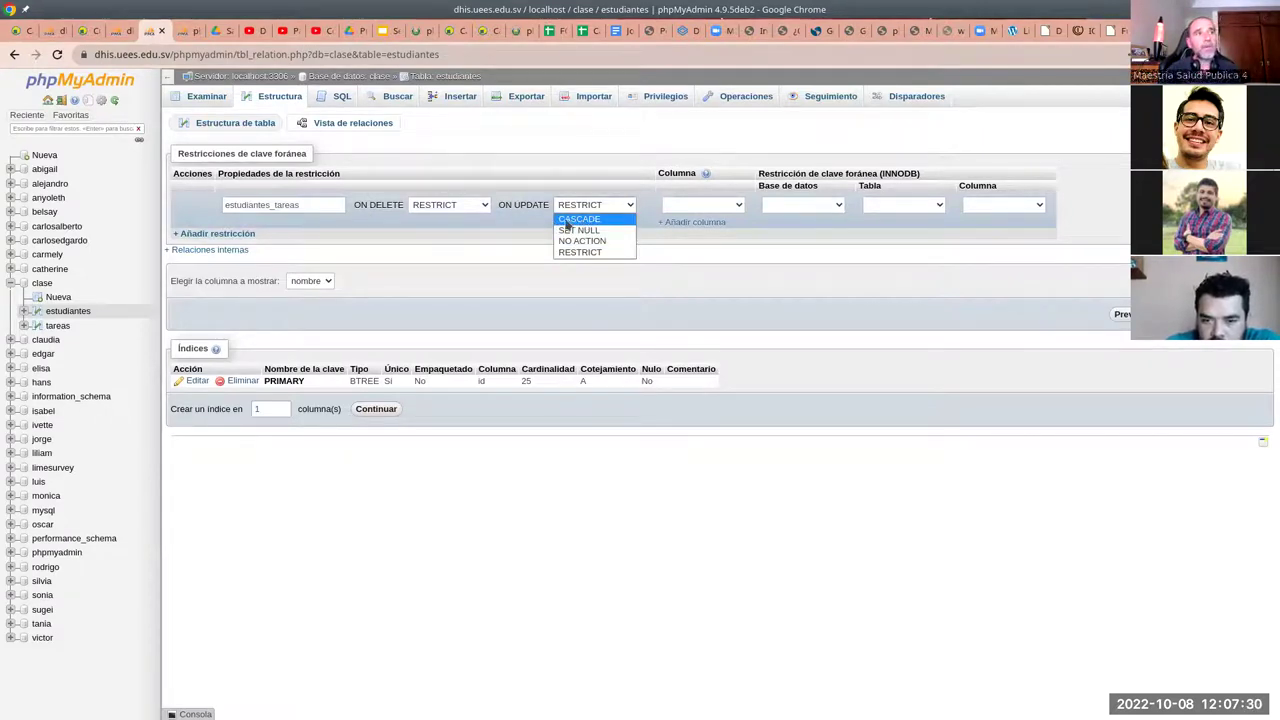
{"action": "left_click", "coordinate": [568, 219]}
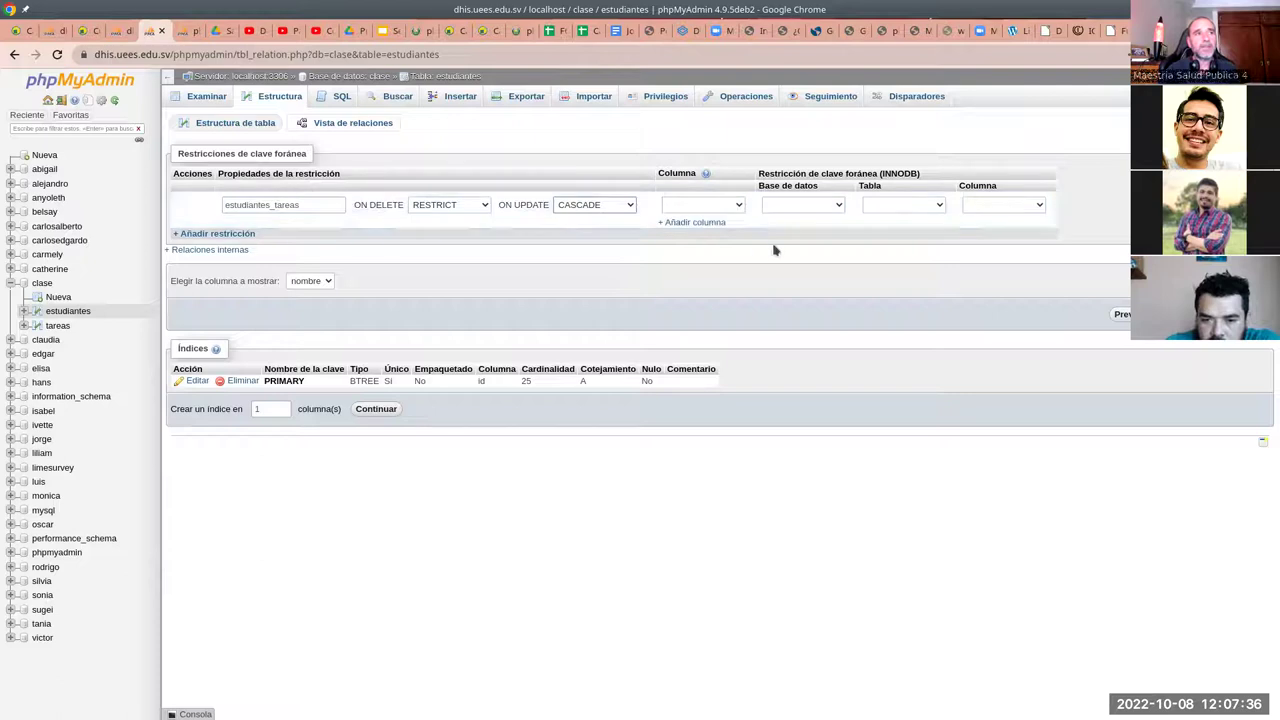
- Link the constraint's tarea column to the id column of tareas in the clase database and save it
{"action": "left_click", "coordinate": [708, 206]}
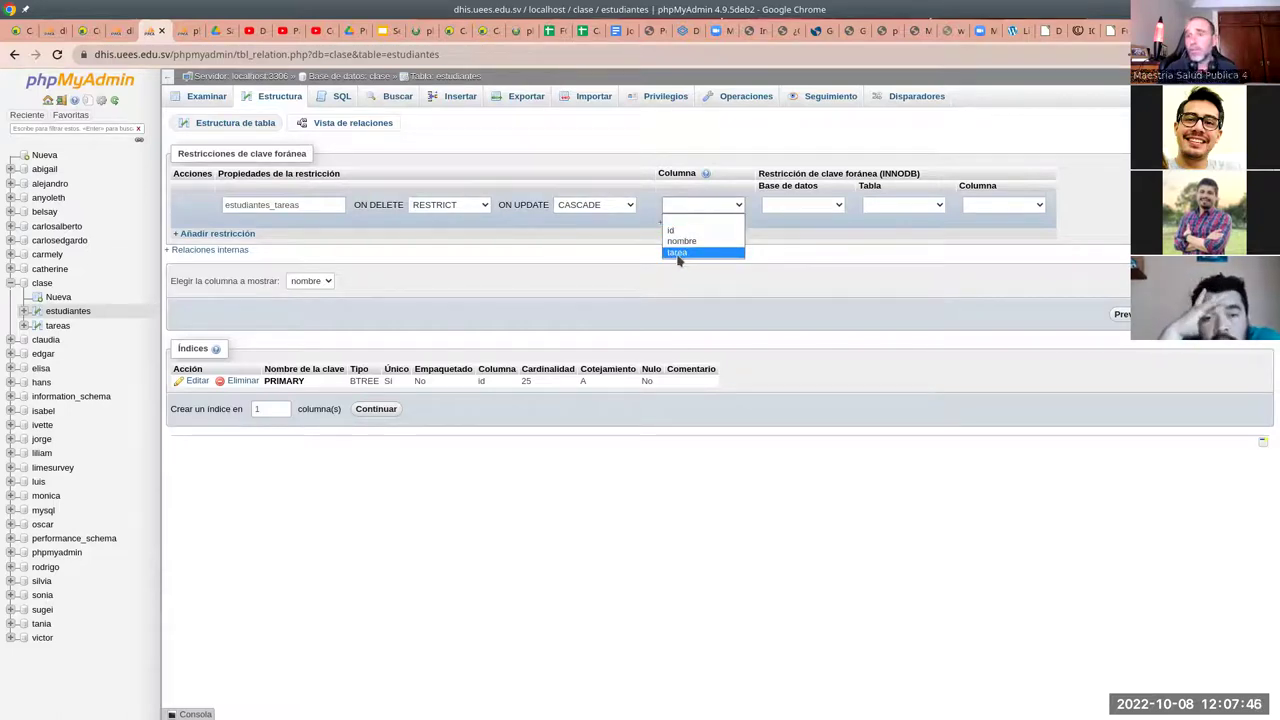
{"action": "left_click", "coordinate": [677, 253]}
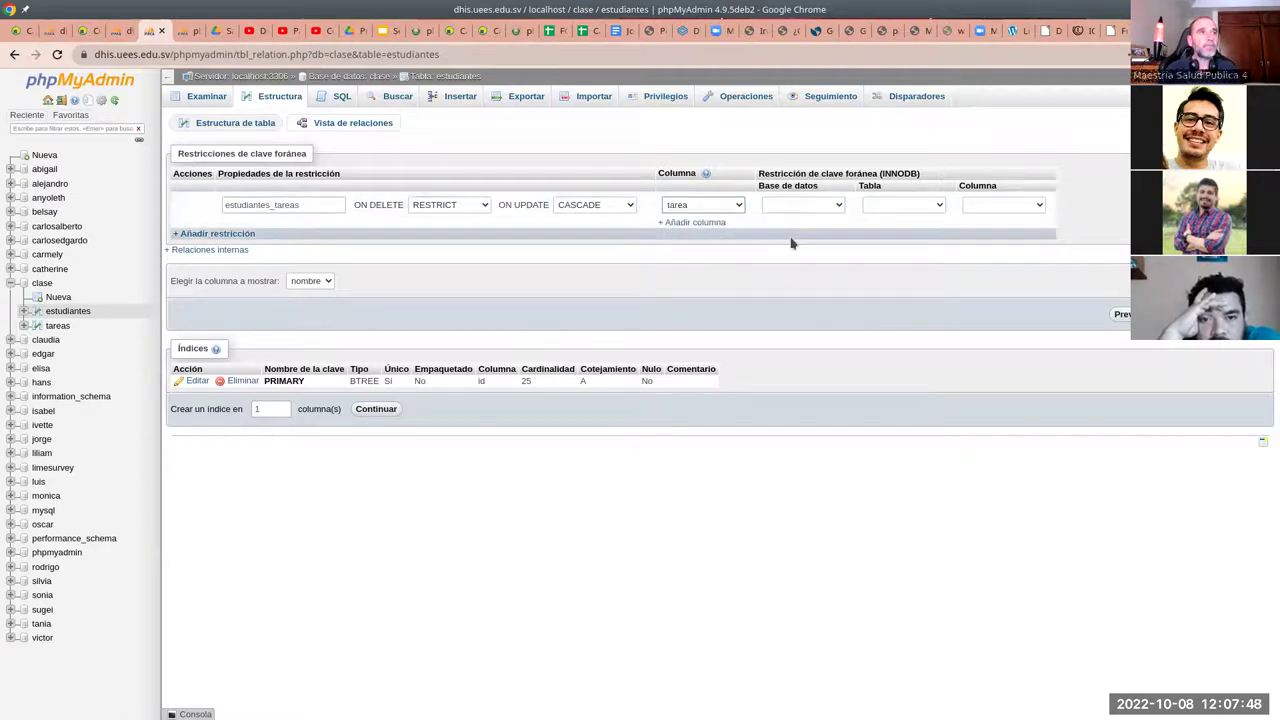
{"action": "left_click", "coordinate": [817, 210]}
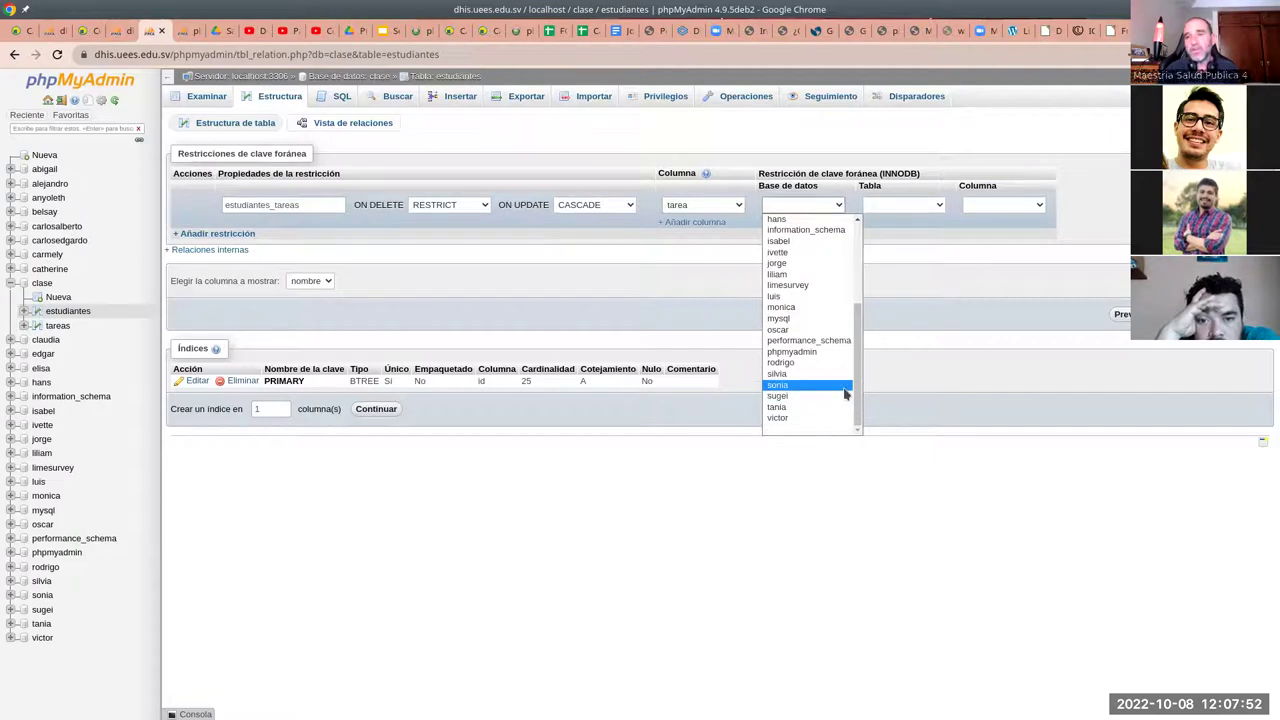
{"action": "scroll", "coordinate": [794, 310], "scroll_direction": "up", "scroll_amount": 3}
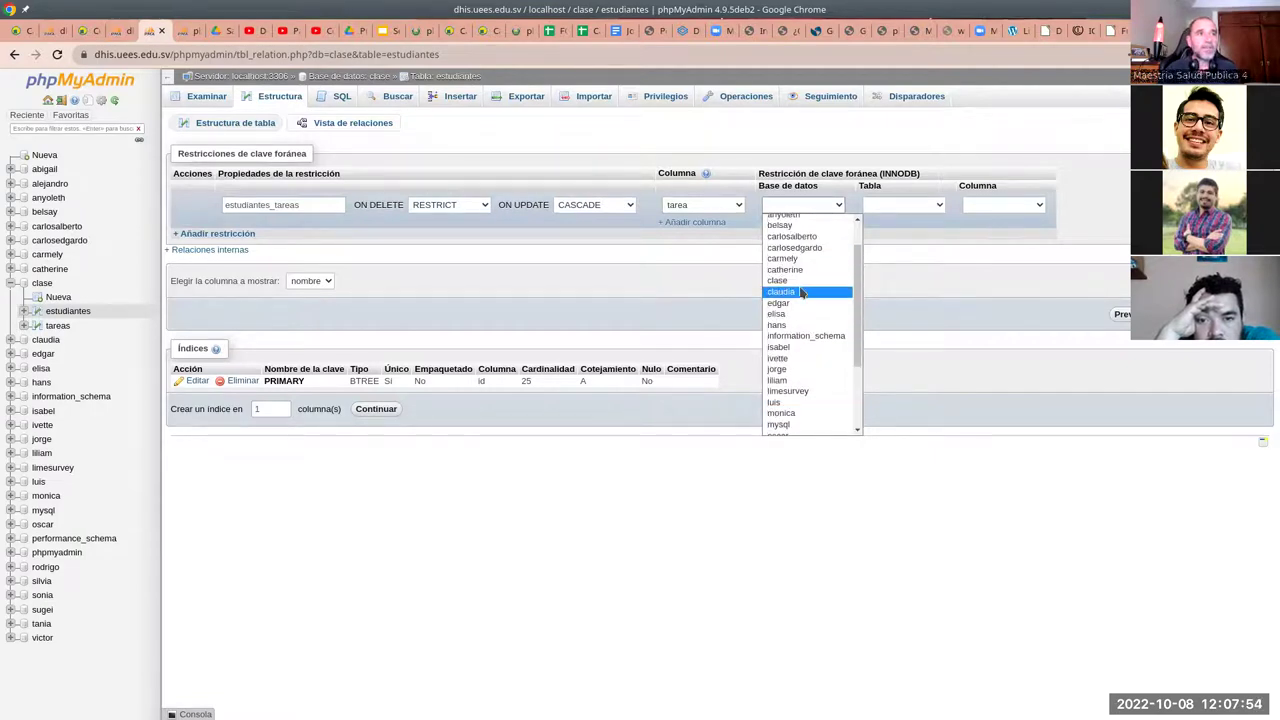
{"action": "left_click", "coordinate": [800, 282]}
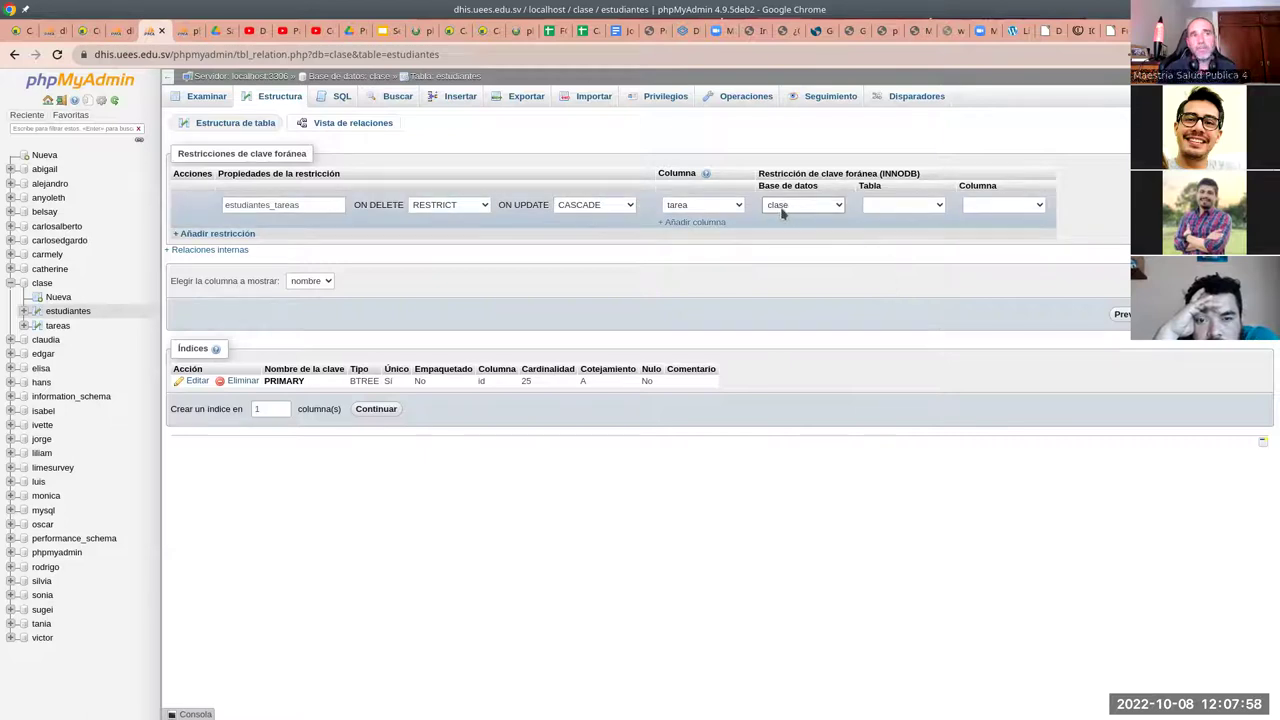
{"action": "left_click", "coordinate": [937, 207]}
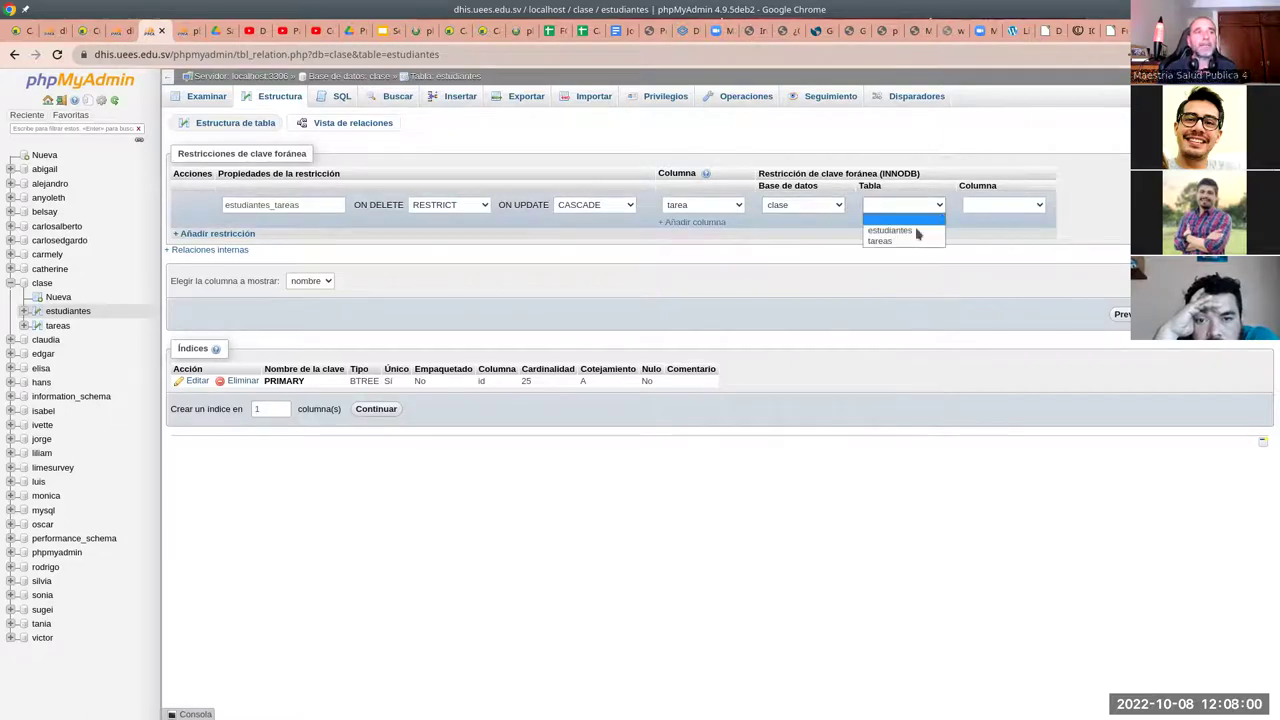
{"action": "left_click", "coordinate": [905, 241]}
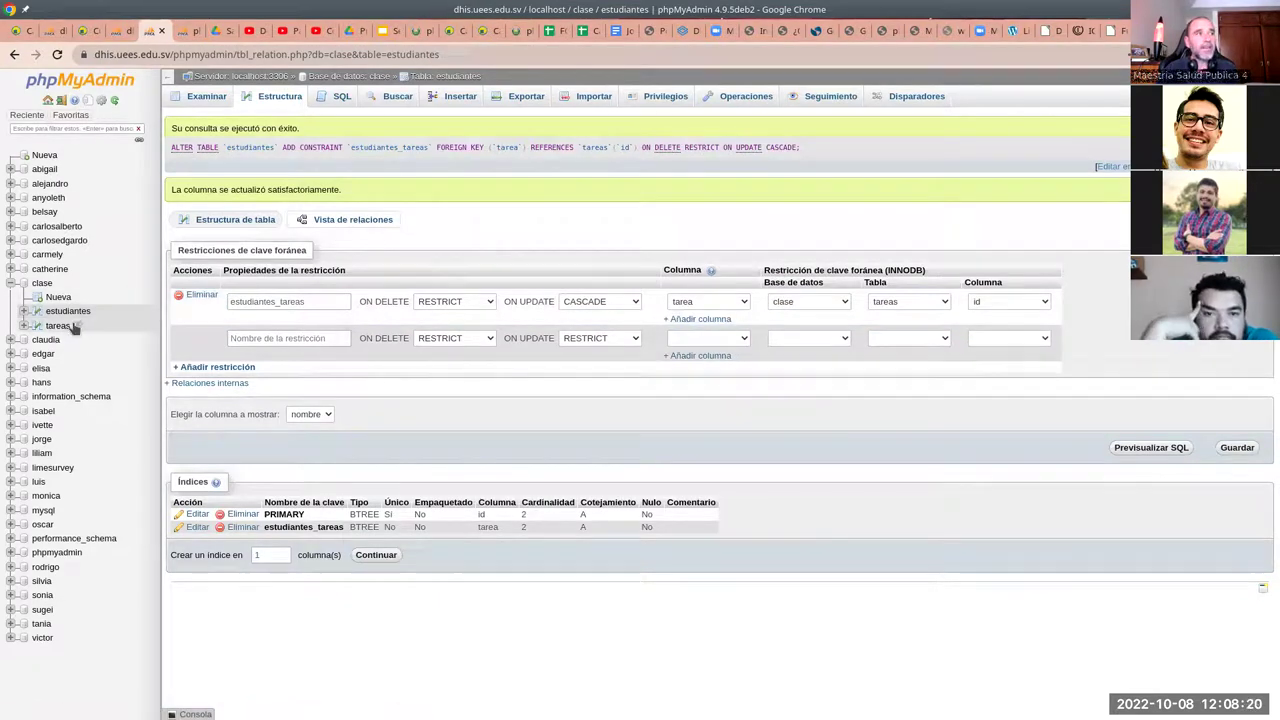
- Follow the T1 link from estudiantes, change that task's id to T1a in tareas, and check the codes in estudiantes
{"action": "left_click", "coordinate": [207, 102]}
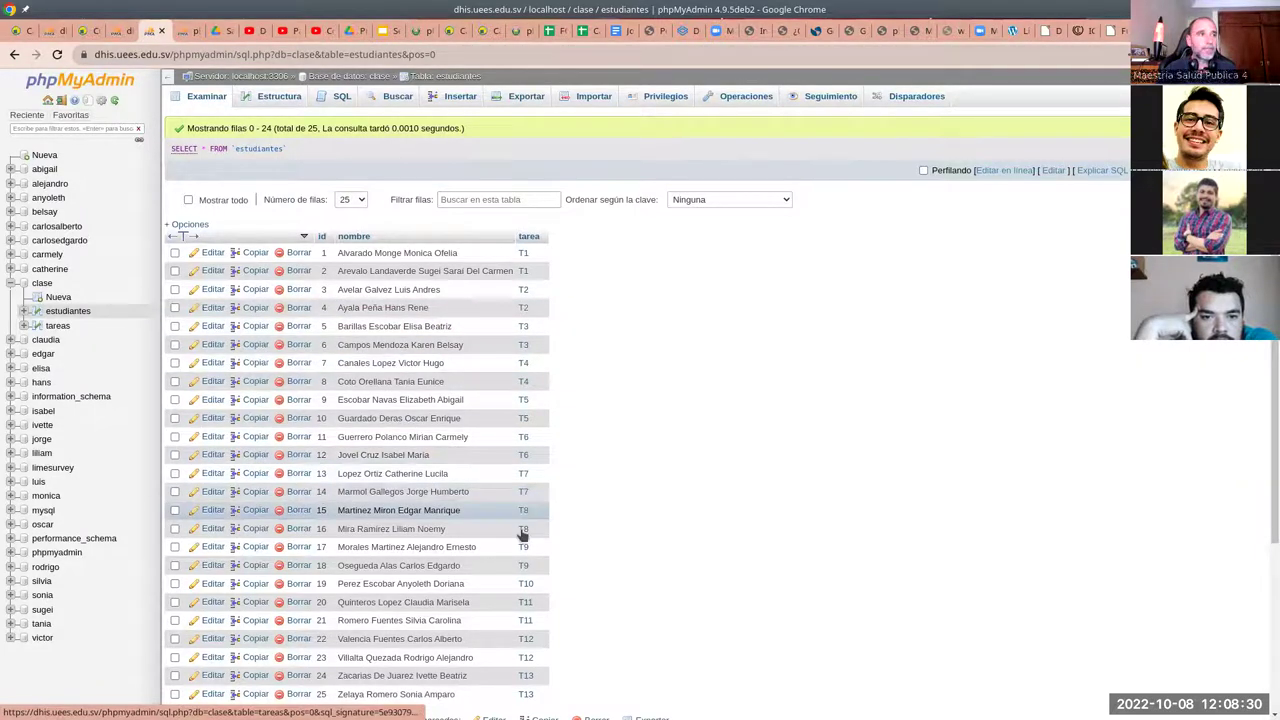
{"action": "left_click", "coordinate": [521, 256]}
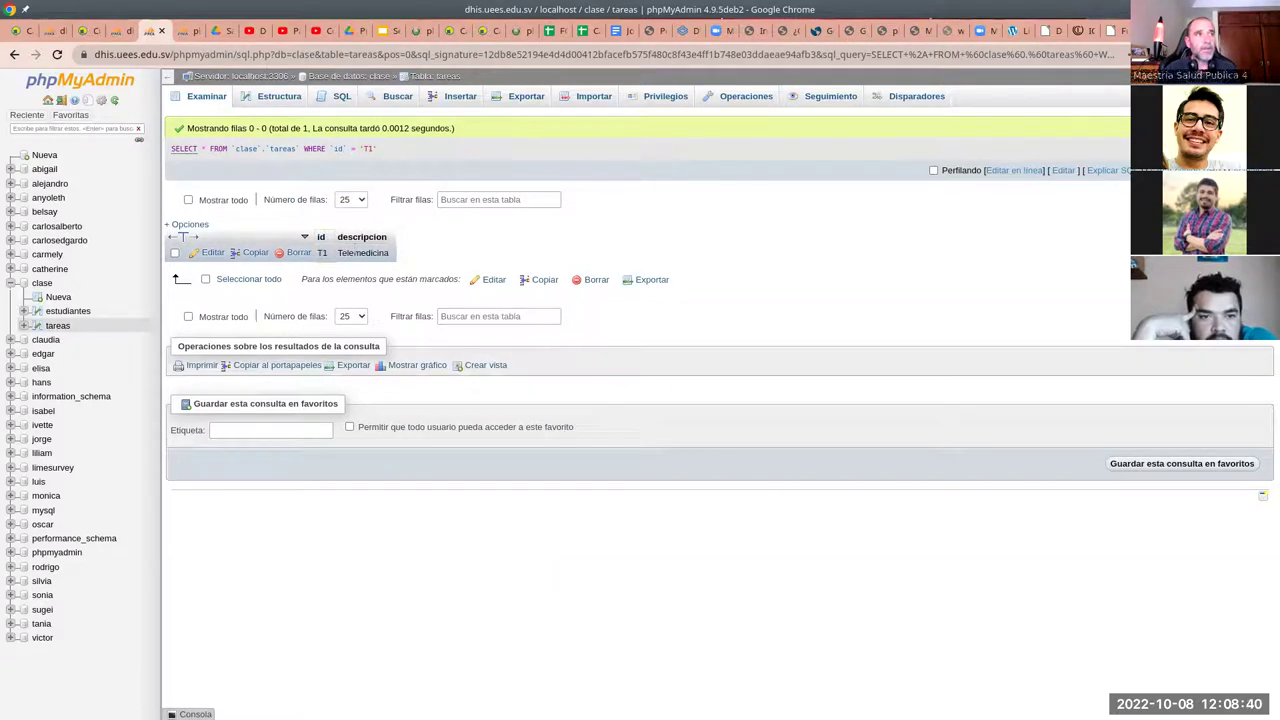
{"action": "double_click", "coordinate": [326, 256]}
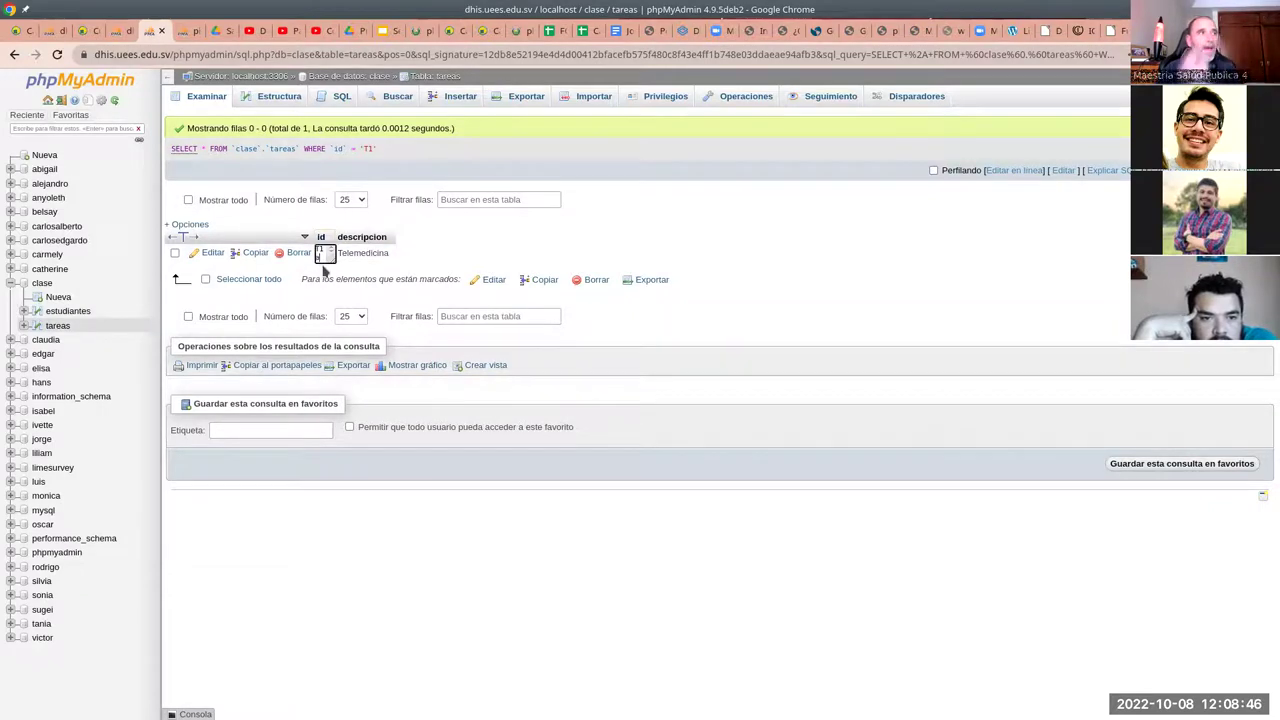
{"action": "type", "text": "a"}
{"action": "key", "text": "Return"}
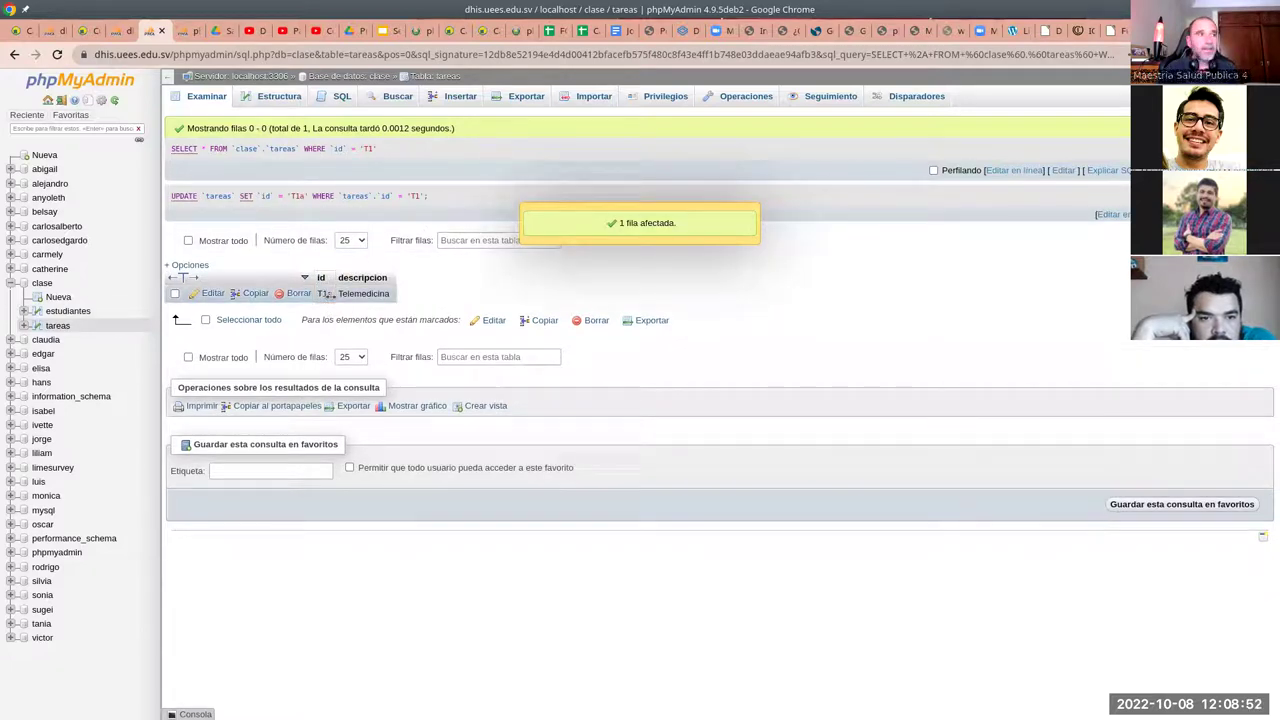
{"action": "left_click", "coordinate": [68, 311]}
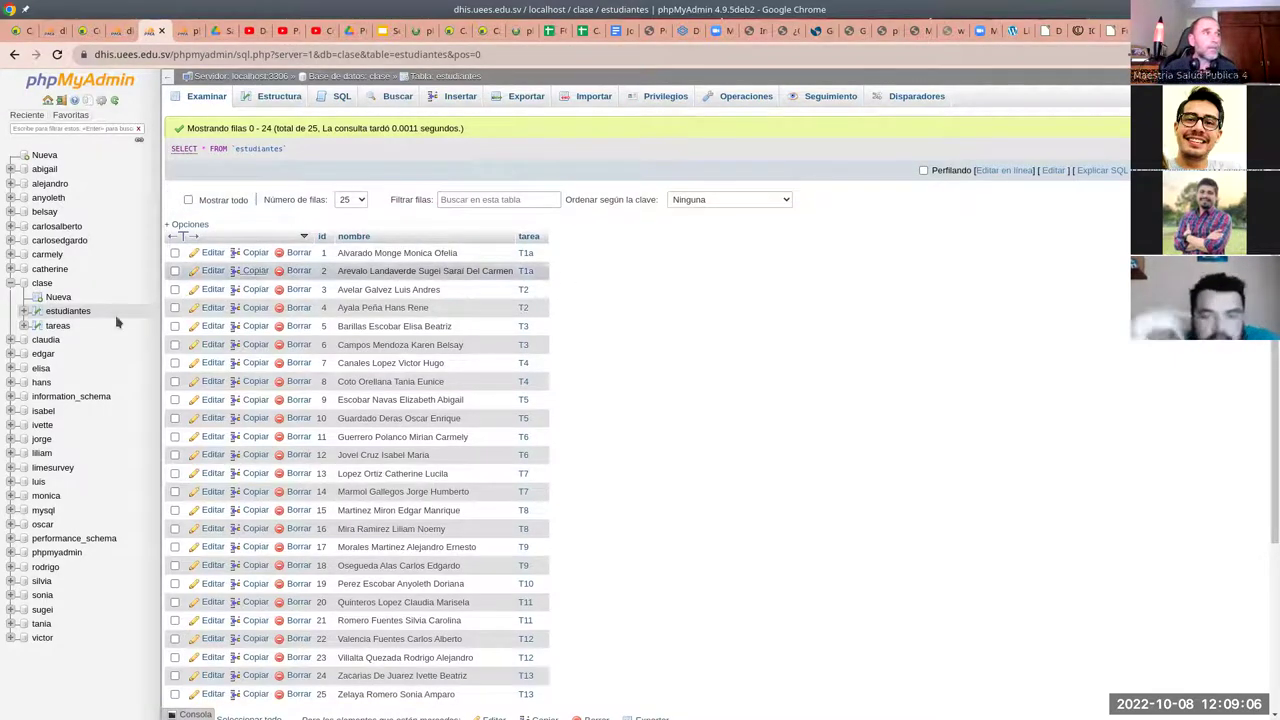
- Try to delete the T1a row from the tareas table to test the foreign key's delete rule
{"action": "left_click", "coordinate": [57, 326]}
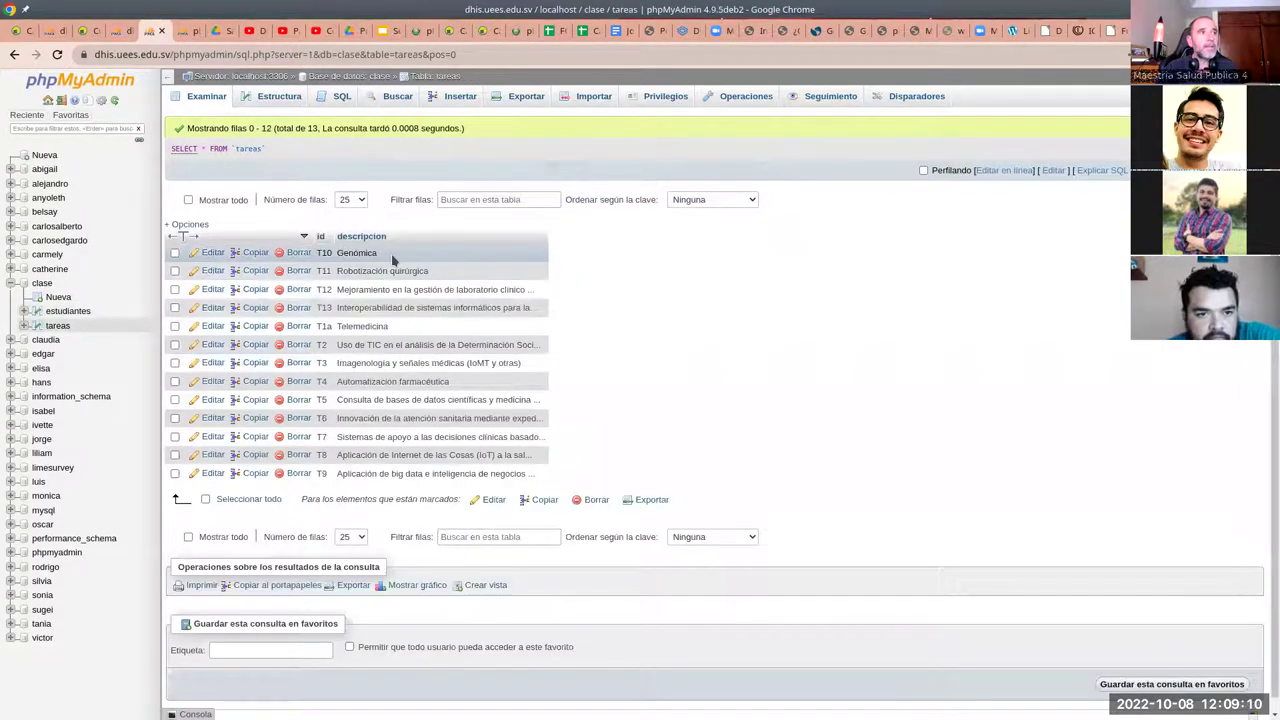
{"action": "left_click", "coordinate": [296, 328]}
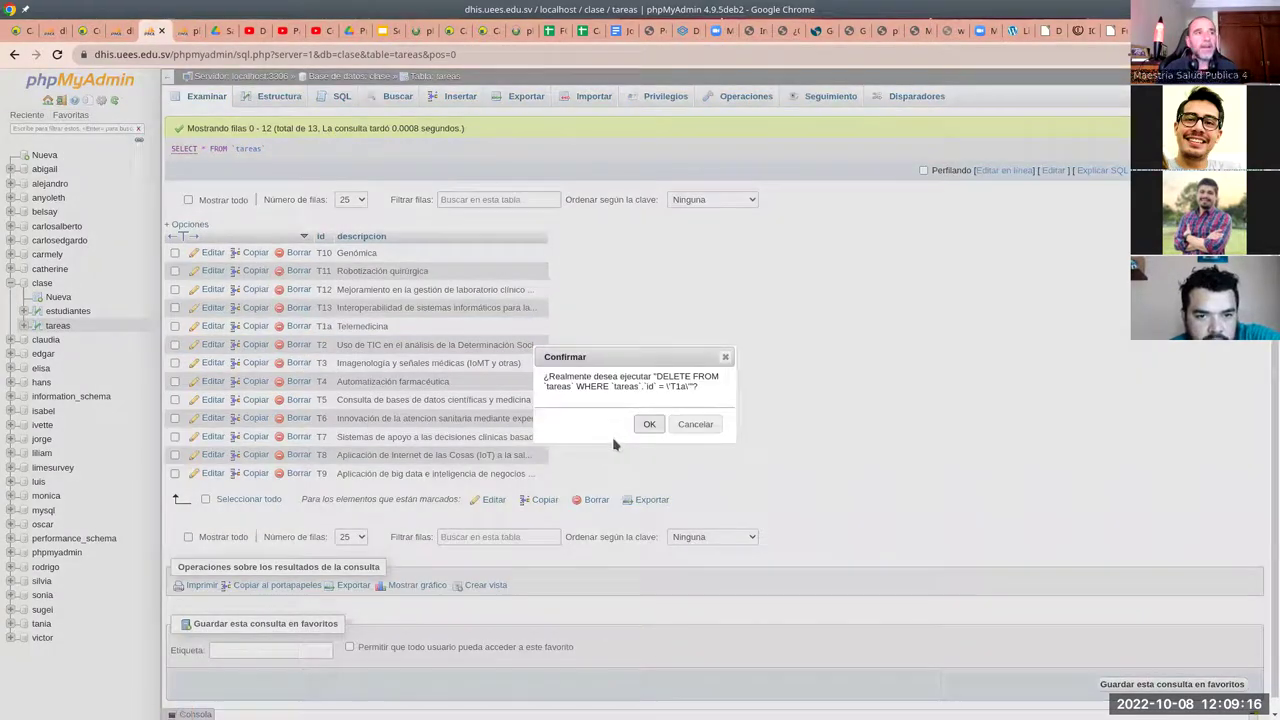
{"action": "left_click", "coordinate": [647, 425]}
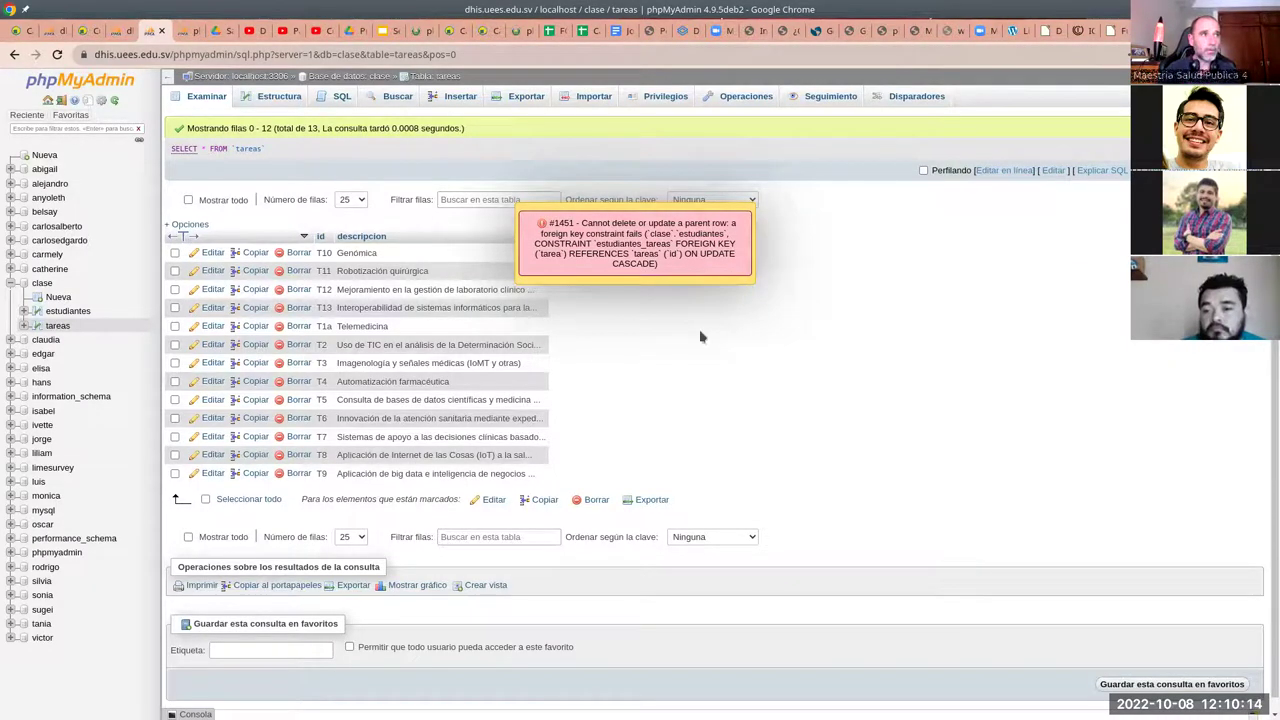
{"action": "left_click", "coordinate": [551, 234]}
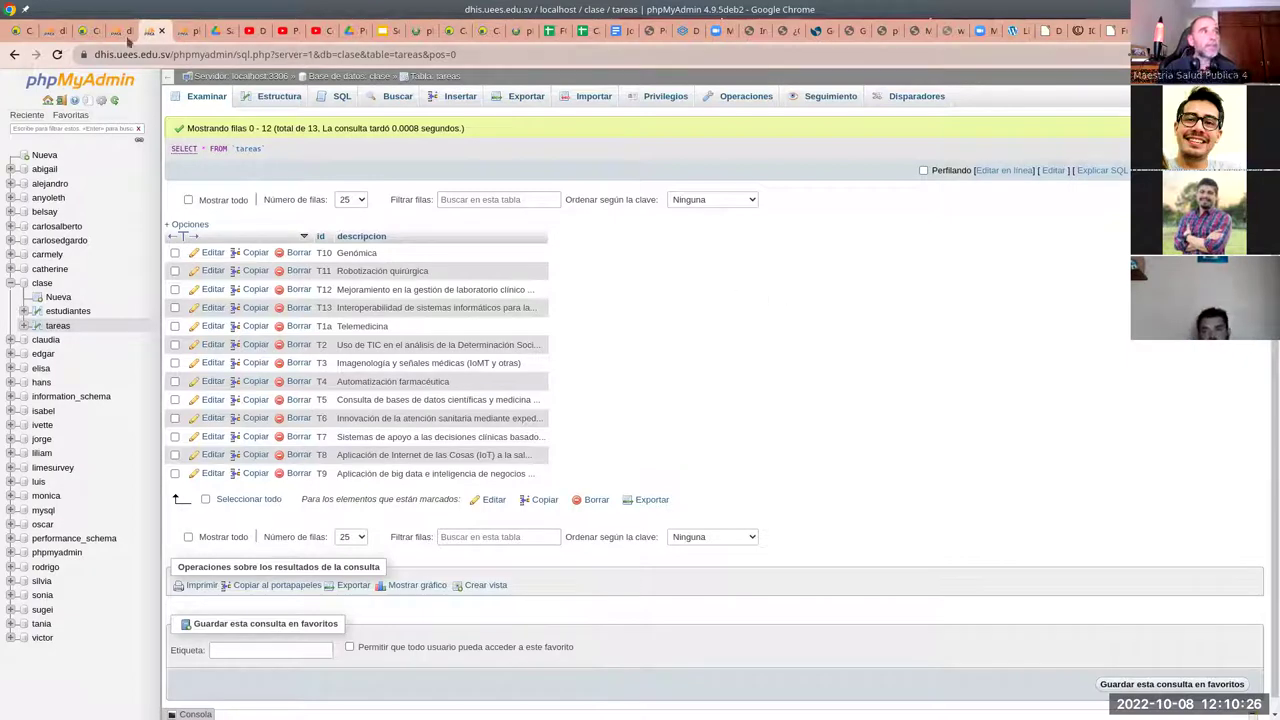
- Look through the Semana 8 course page down to its bibliography and example data resources, then switch back to phpMyAdmin
{"action": "left_click", "coordinate": [86, 31]}
{"action": "scroll", "coordinate": [507, 331], "scroll_direction": "down", "scroll_amount": 10}
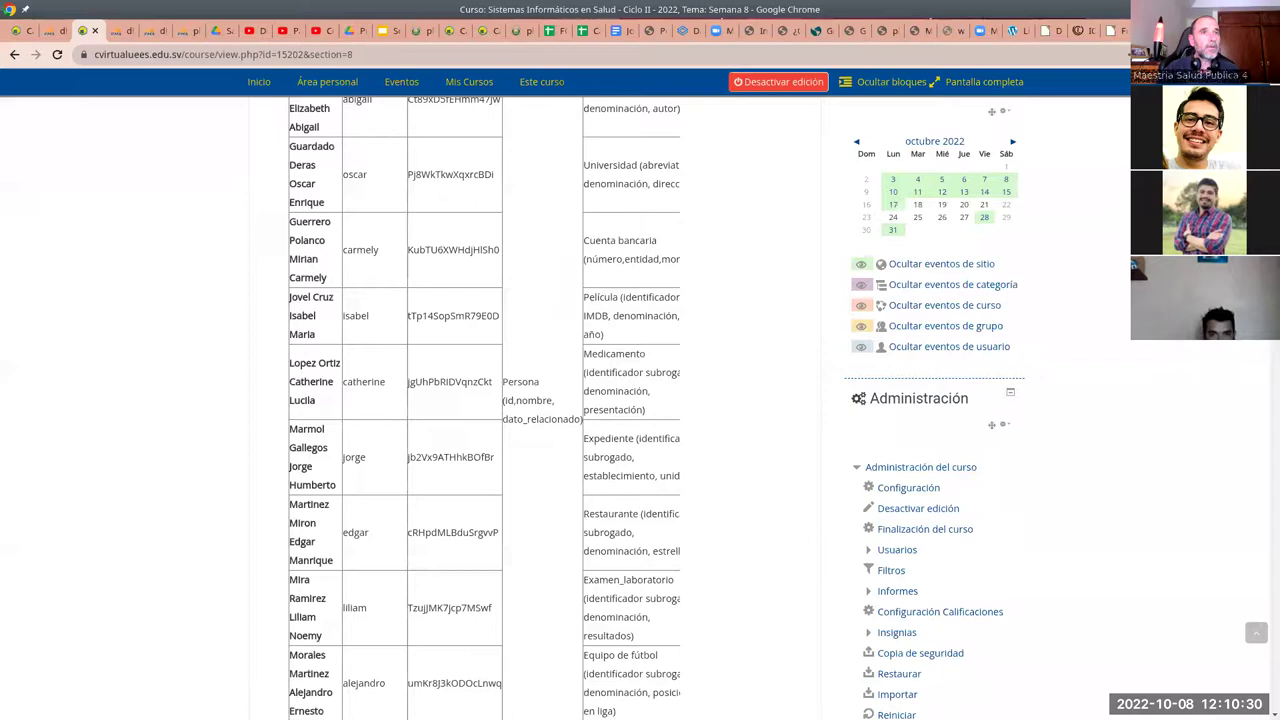
{"action": "scroll", "coordinate": [480, 400], "scroll_direction": "down", "scroll_amount": 10}
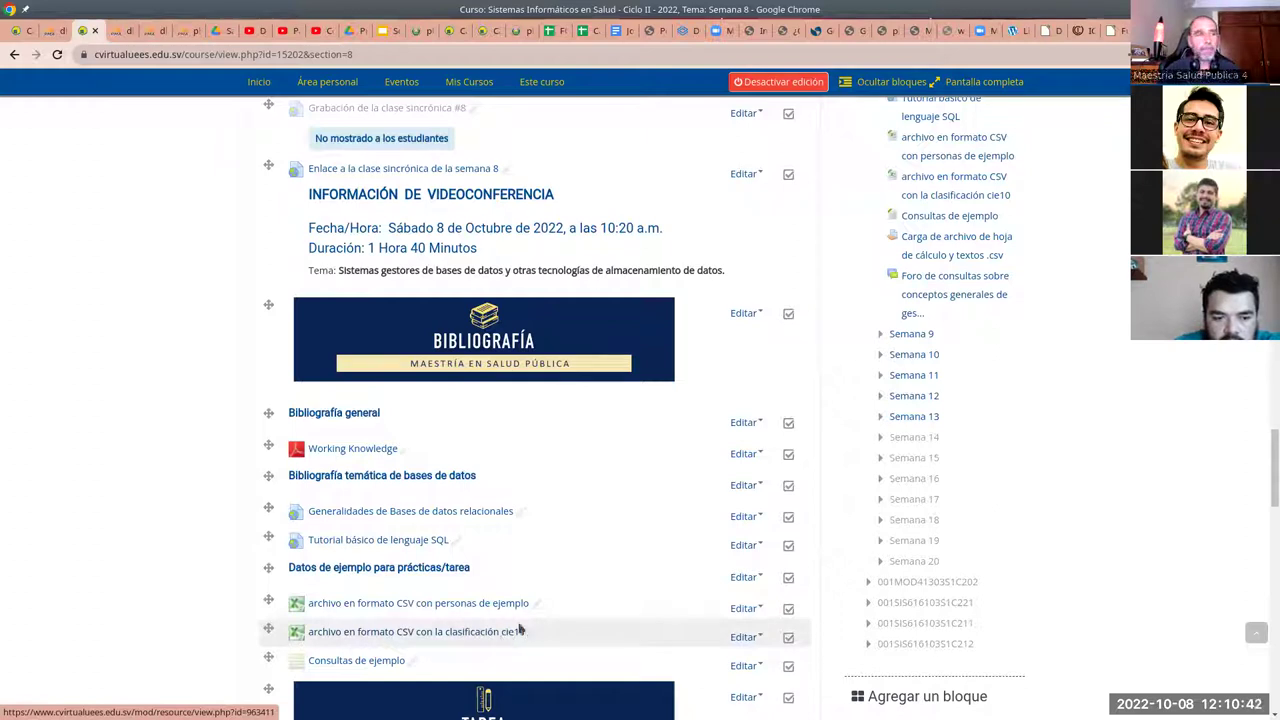
{"action": "scroll", "coordinate": [490, 603], "scroll_direction": "down", "scroll_amount": 1}
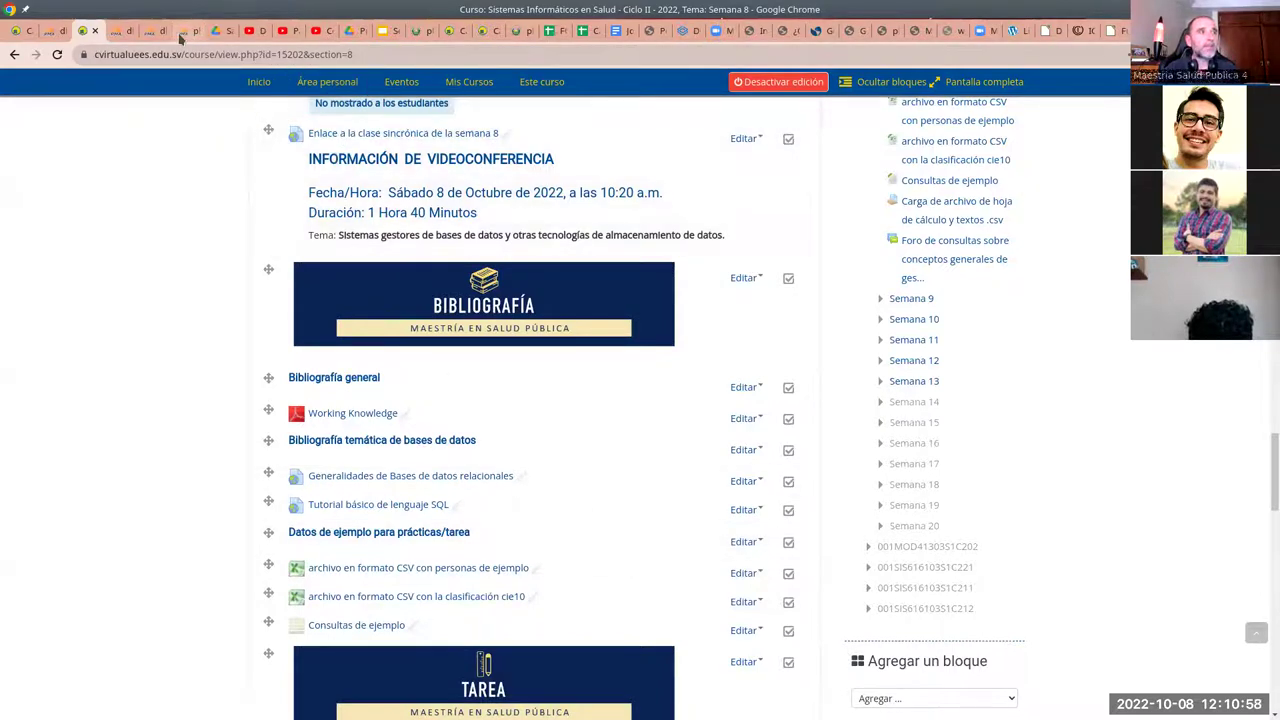
{"action": "mouse_move", "coordinate": [182, 36]}
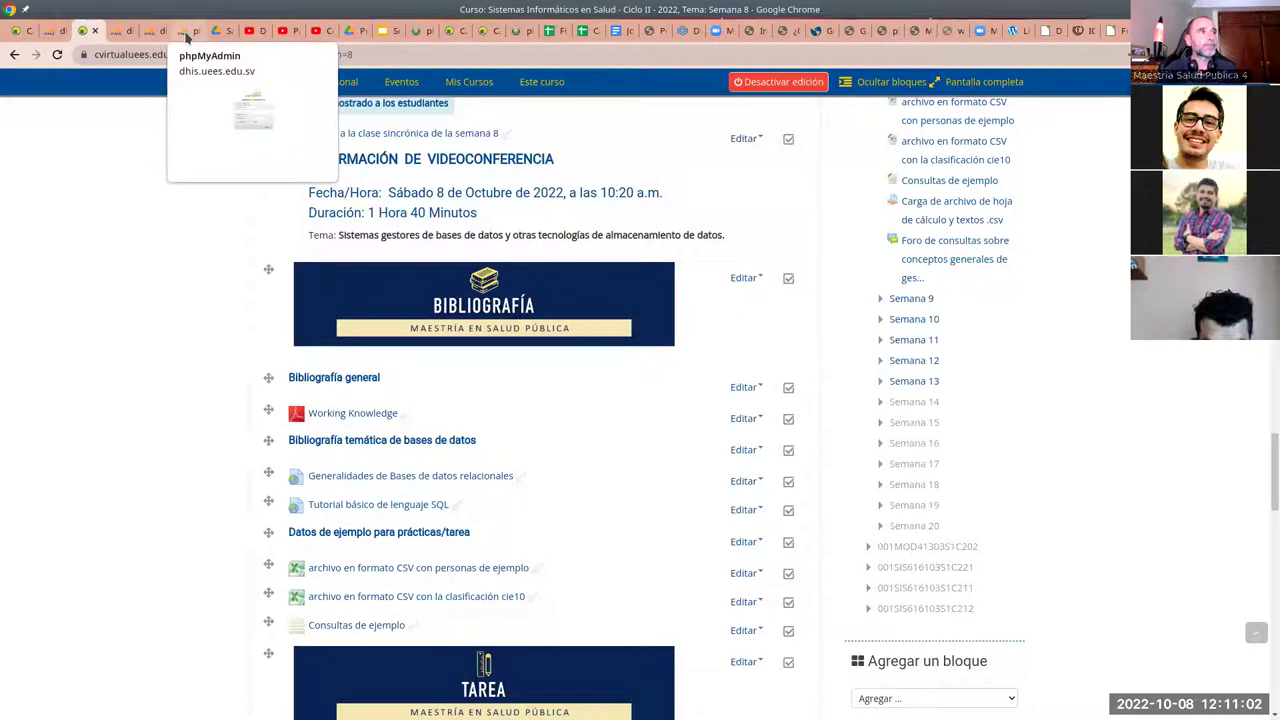
{"action": "left_click", "coordinate": [185, 33]}
{"action": "left_click", "coordinate": [155, 33]}
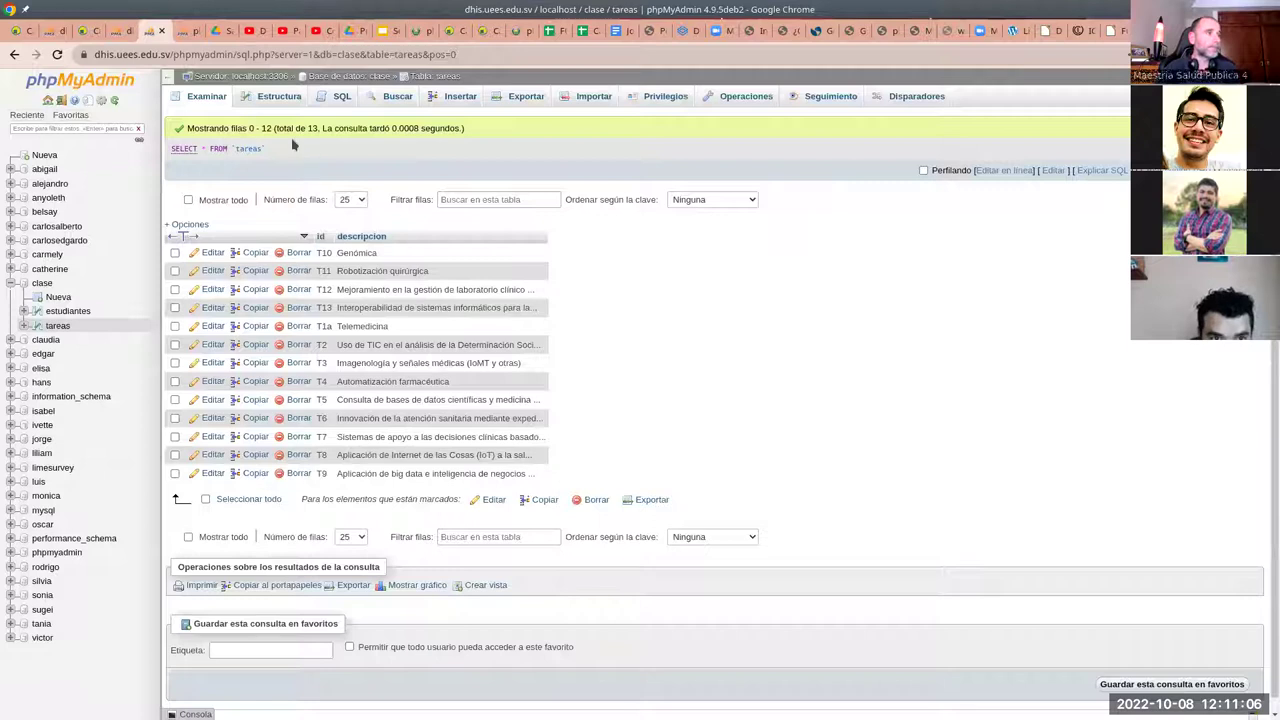
- Browse the estudiantes table and run its SELECT query with the condition WHERE id >5
{"action": "left_click", "coordinate": [70, 312]}
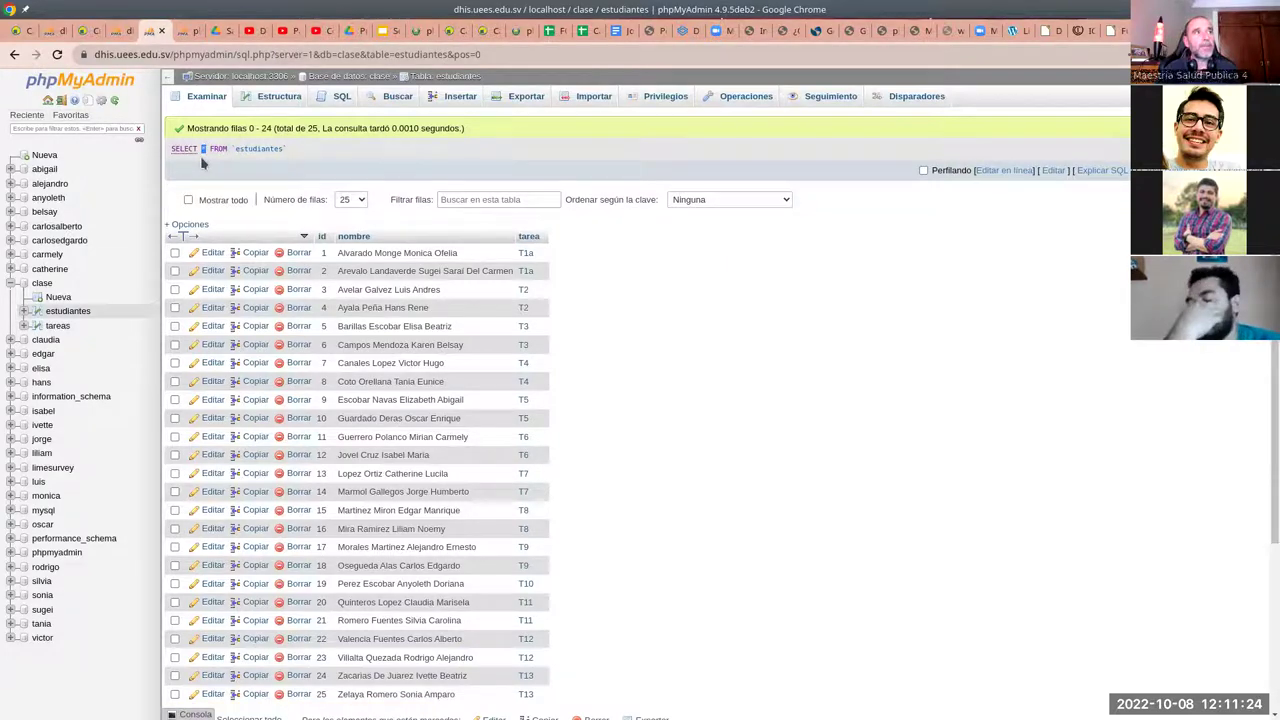
{"action": "double_click", "coordinate": [253, 150]}
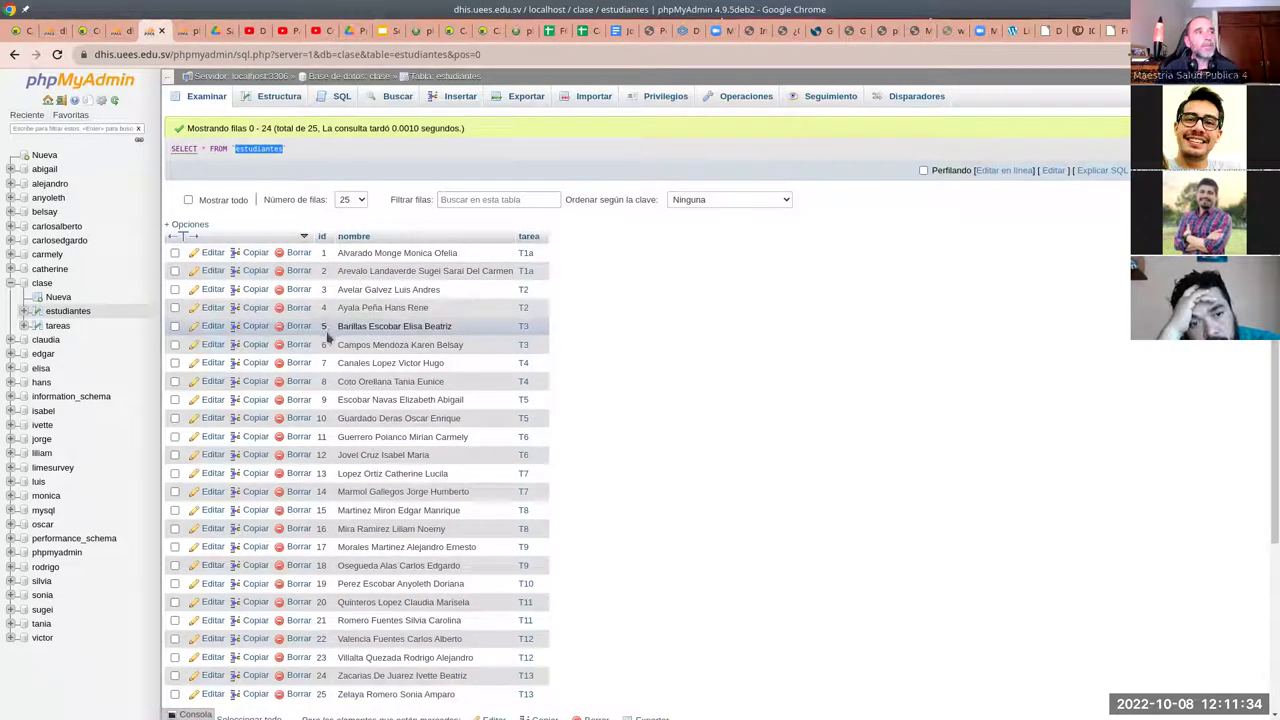
{"action": "left_click", "coordinate": [690, 167]}
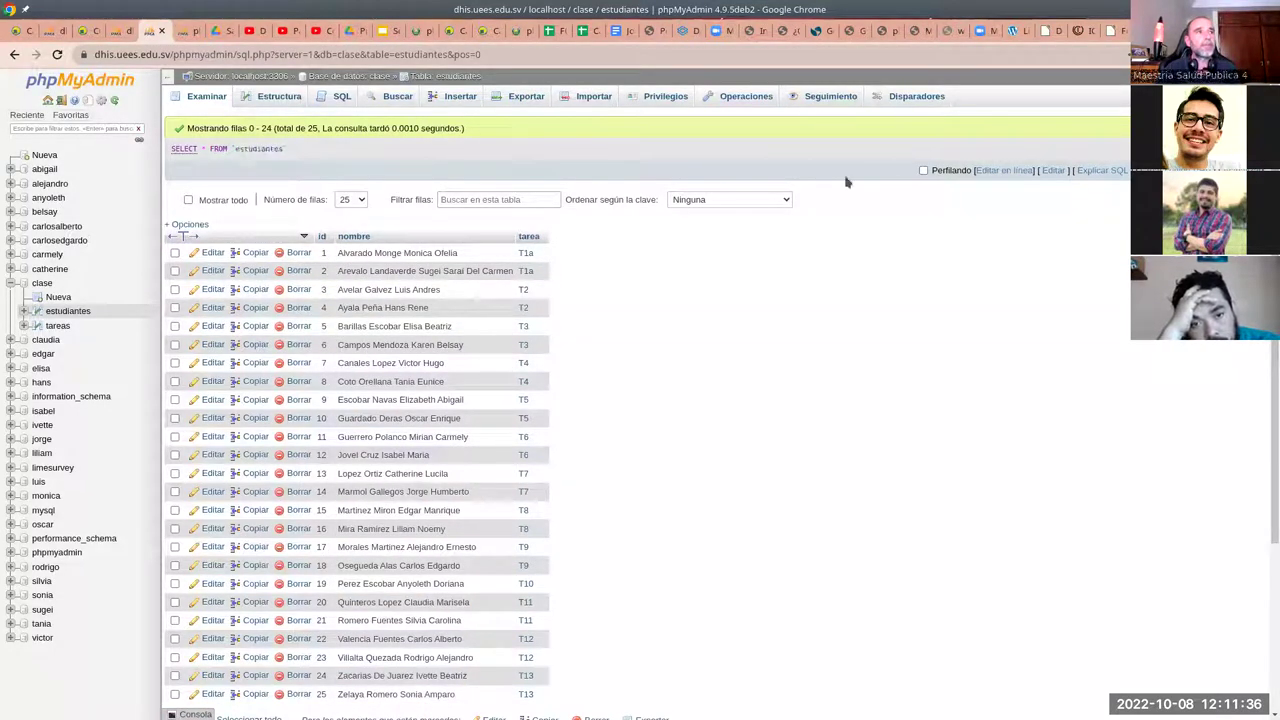
{"action": "left_click", "coordinate": [1008, 171]}
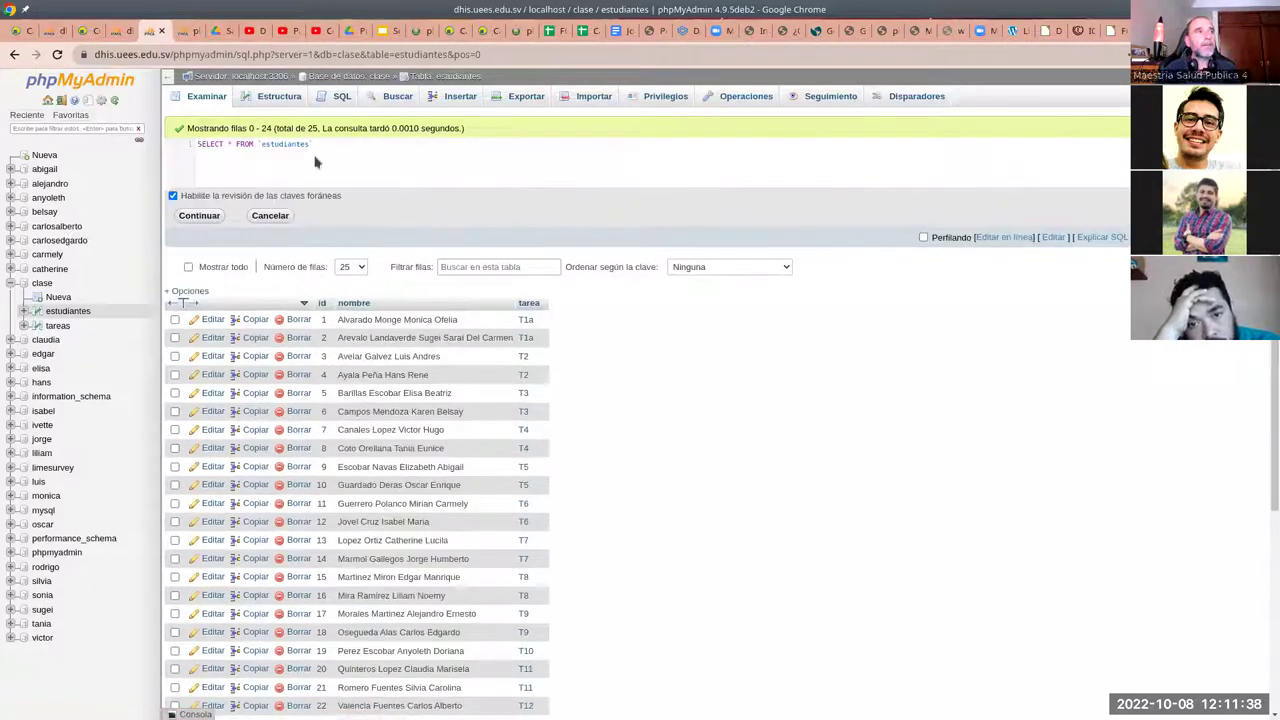
{"action": "type", "text": "WHERE "}
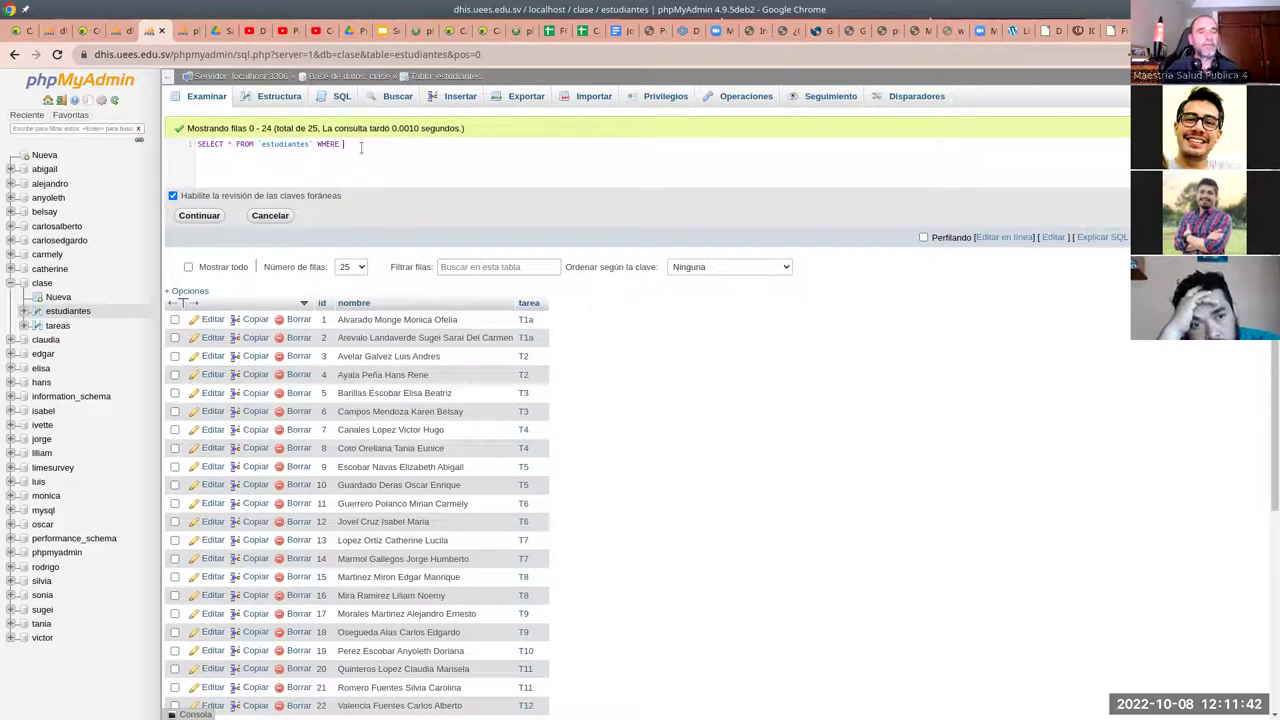
{"action": "type", "text": "id ="}
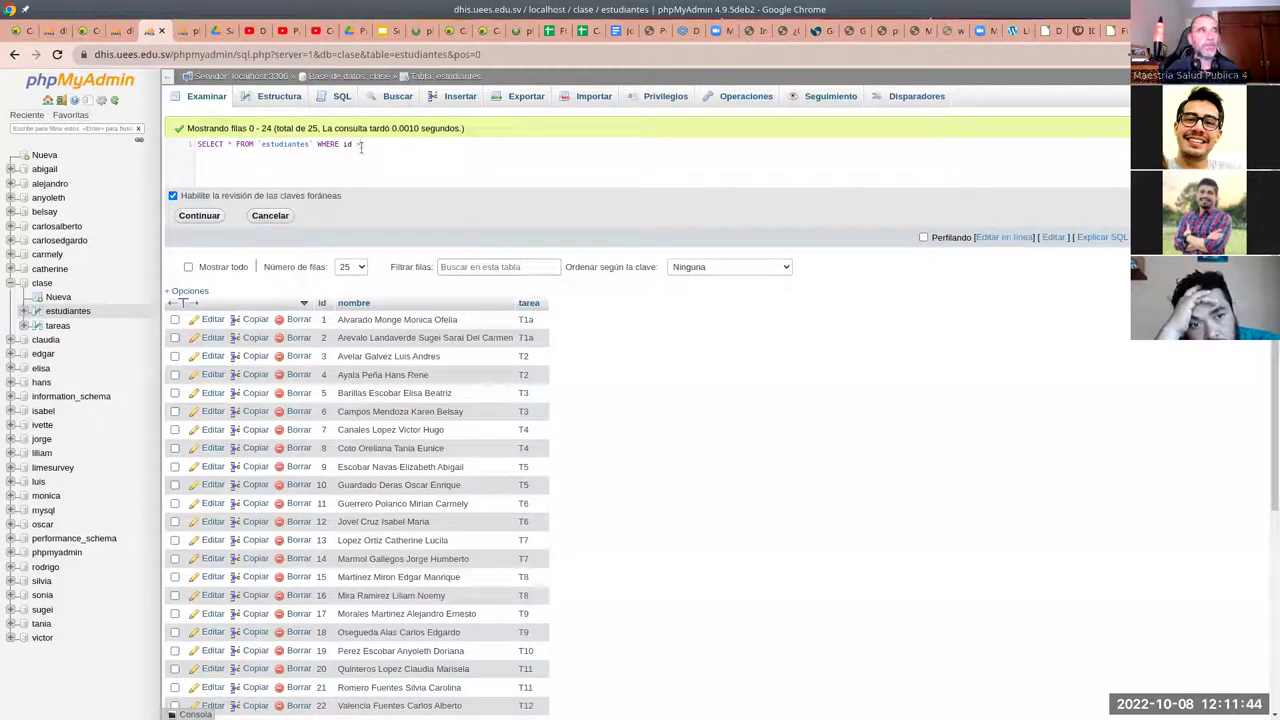
{"action": "type", "text": "5"}
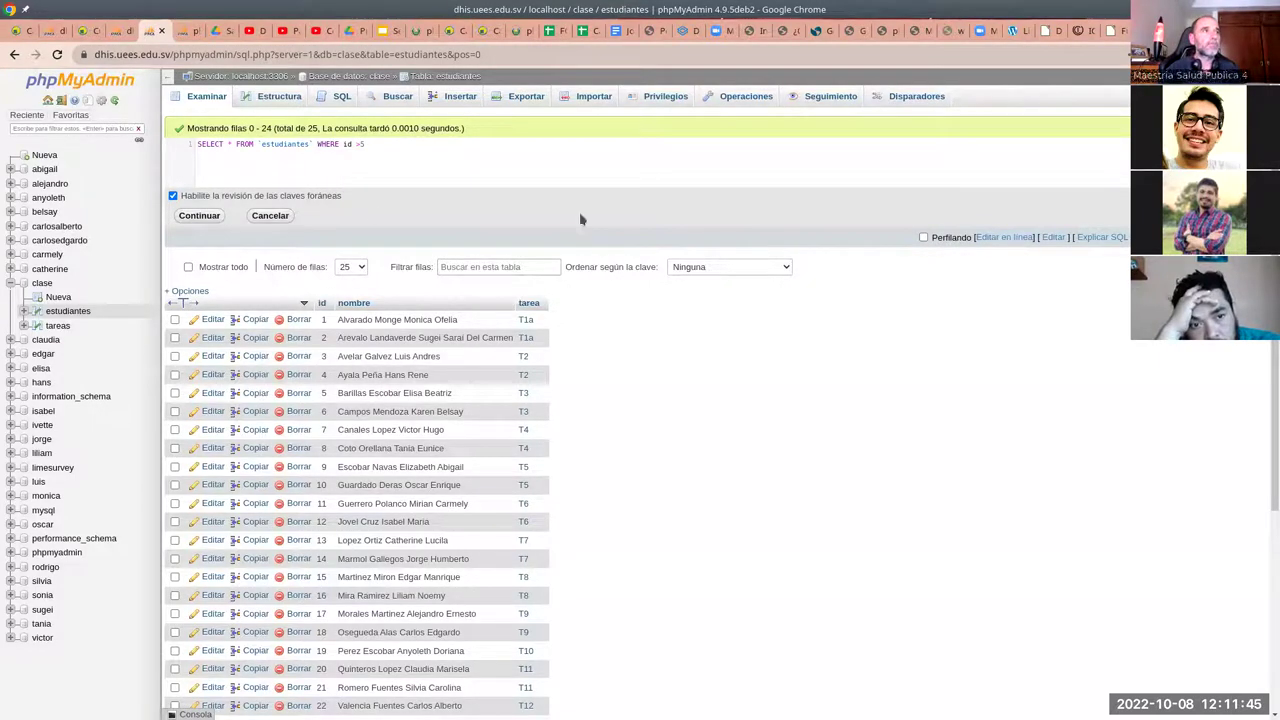
{"action": "left_click", "coordinate": [208, 219]}
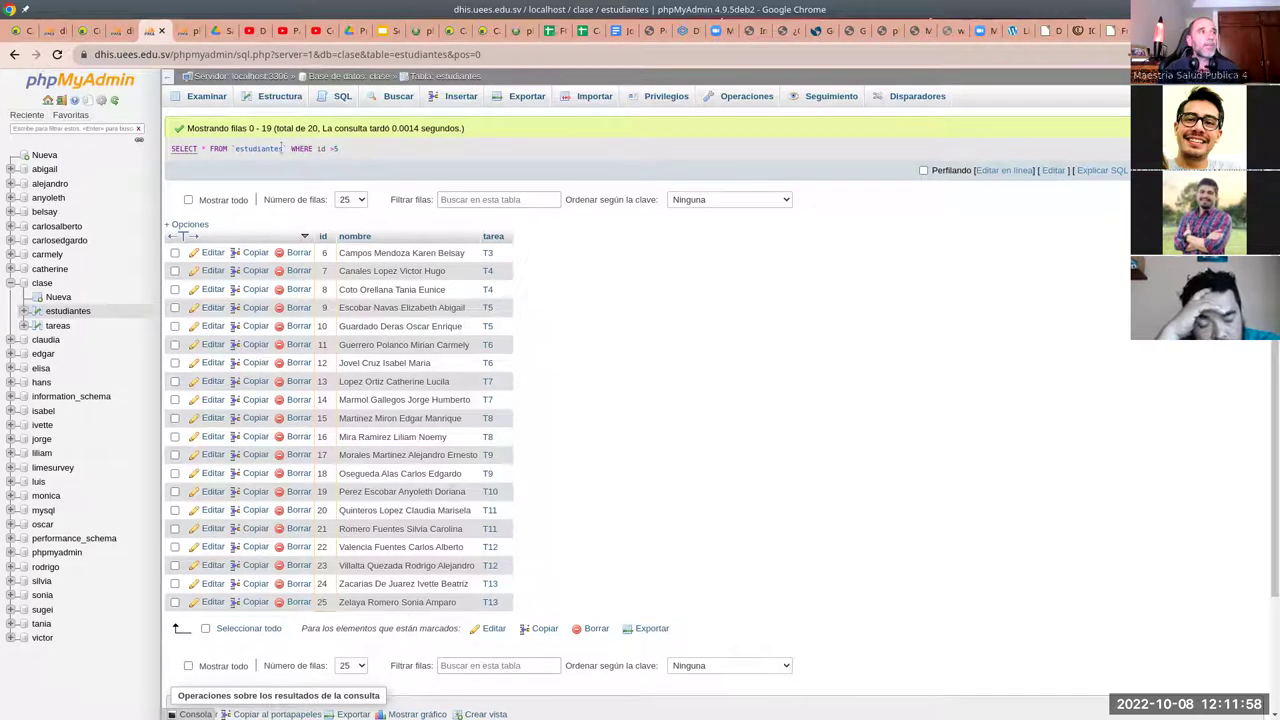
- Change the query to select only the nombre column instead of all columns and run it
{"action": "left_click", "coordinate": [1002, 170]}
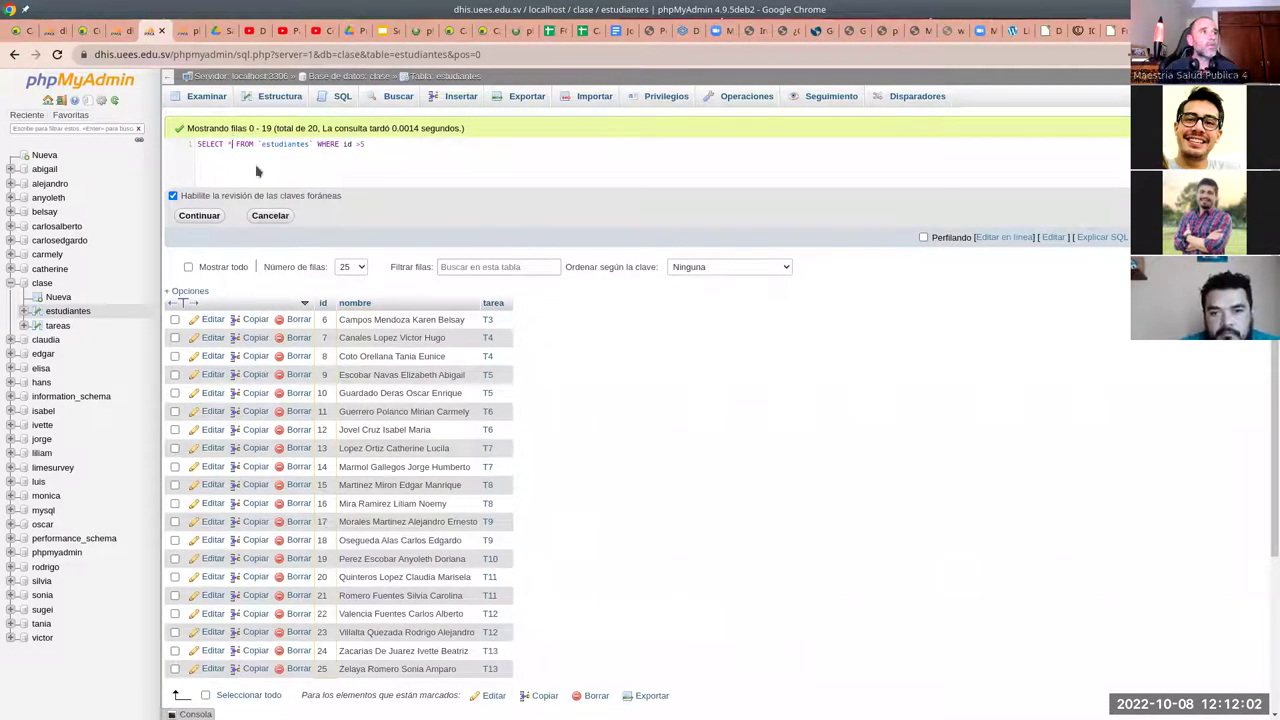
{"action": "key", "text": "BackSpace"}
{"action": "type", "text": "nombre"}
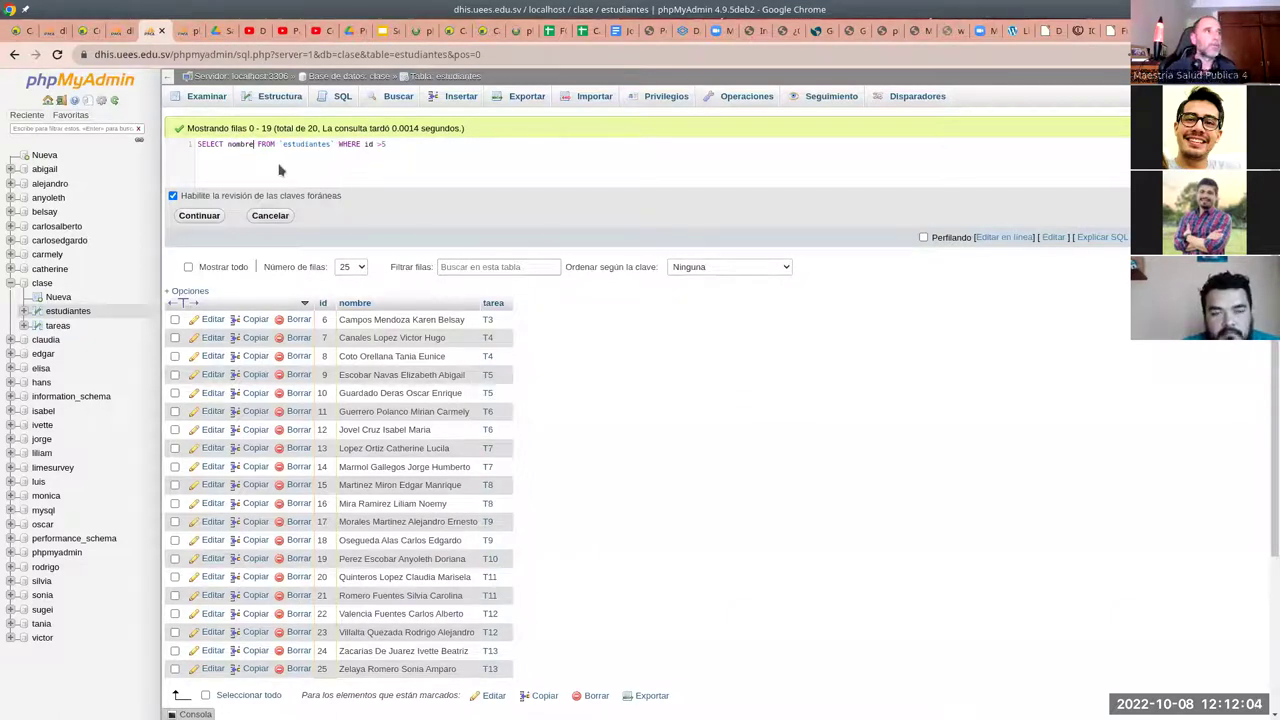
{"action": "left_click", "coordinate": [199, 215]}
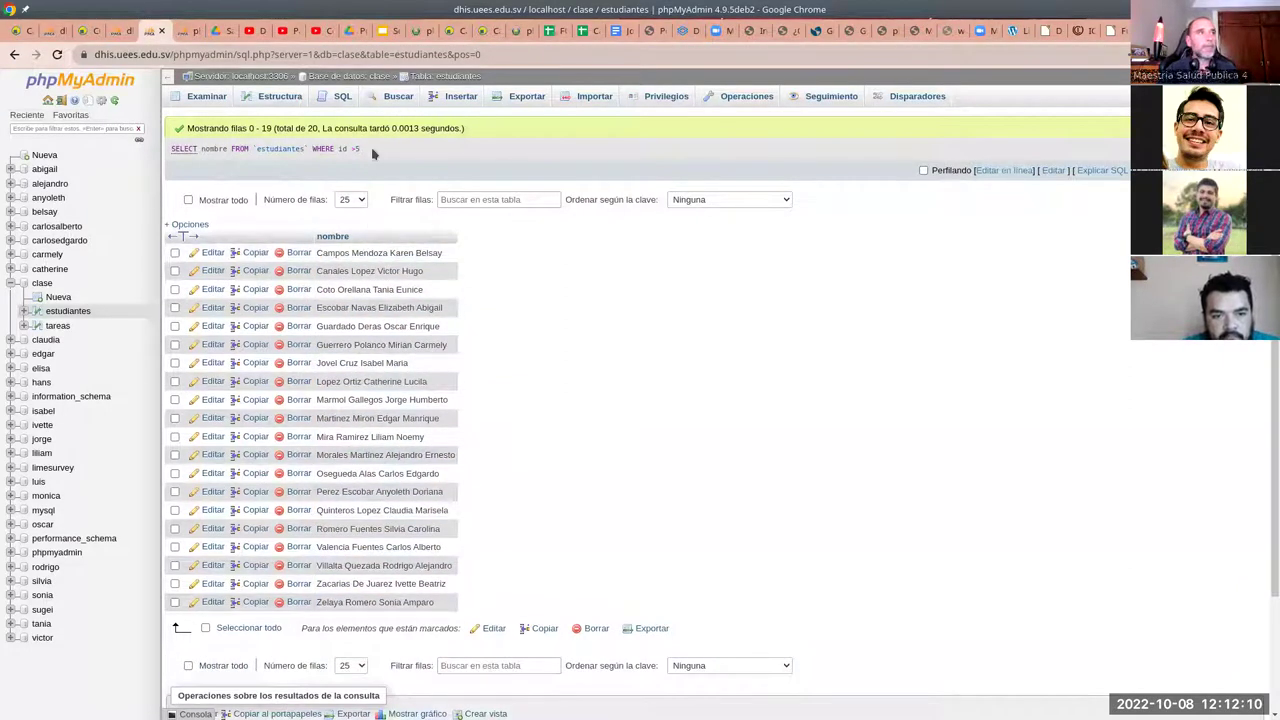
- Extend the query with an AND nombre LIKE condition that matches a surname between % wildcards, and run it
{"action": "left_click", "coordinate": [990, 171]}
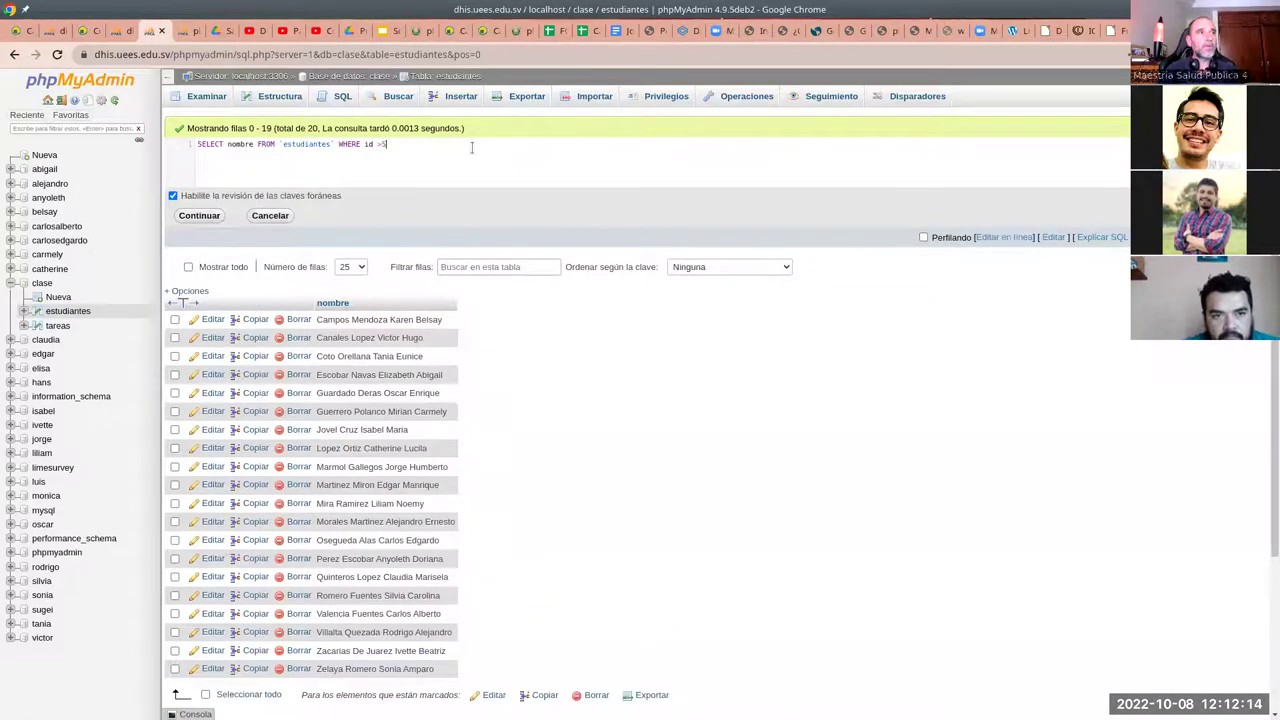
{"action": "type", "text": "AND "}
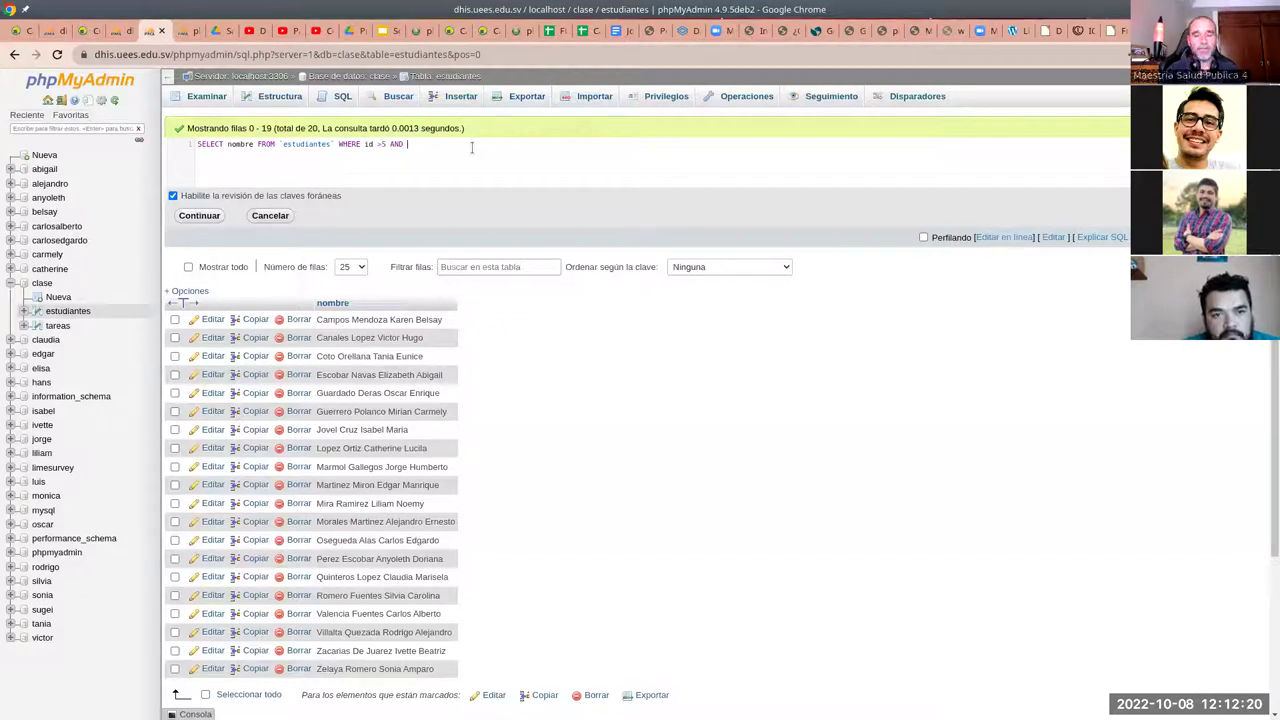
{"action": "type", "text": "nombre"}
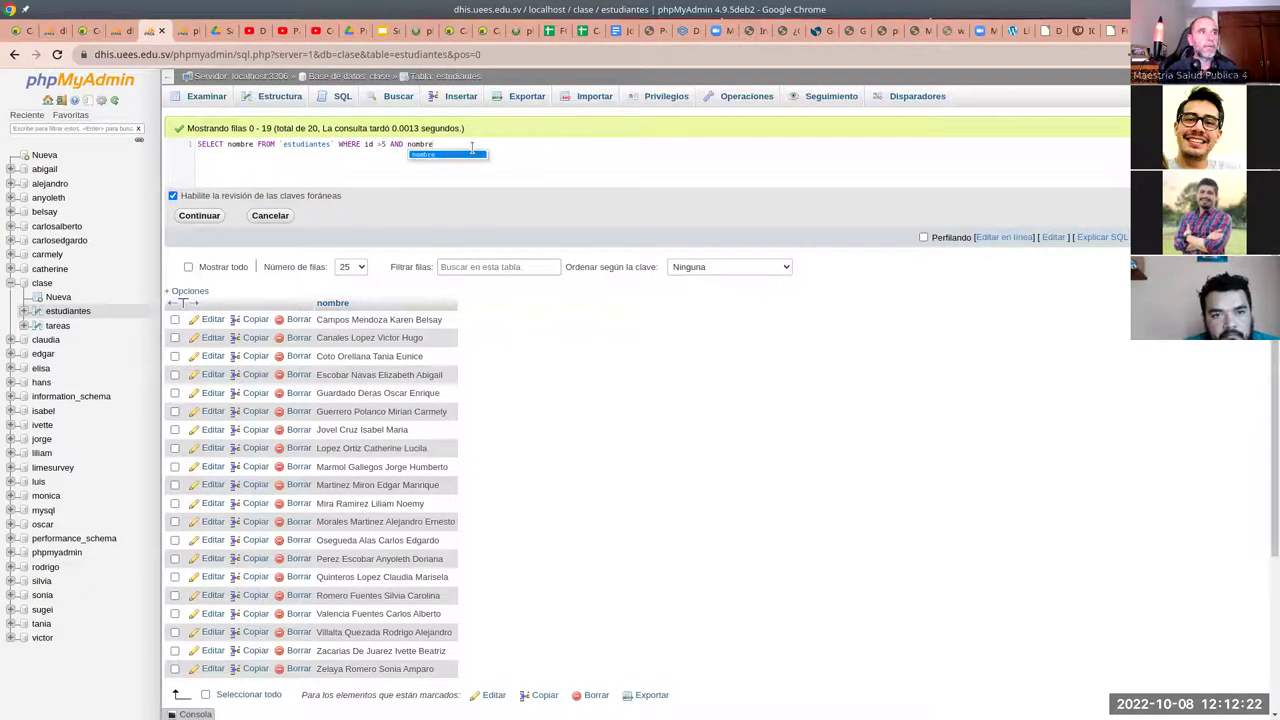
{"action": "type", "text": " LIKE "}
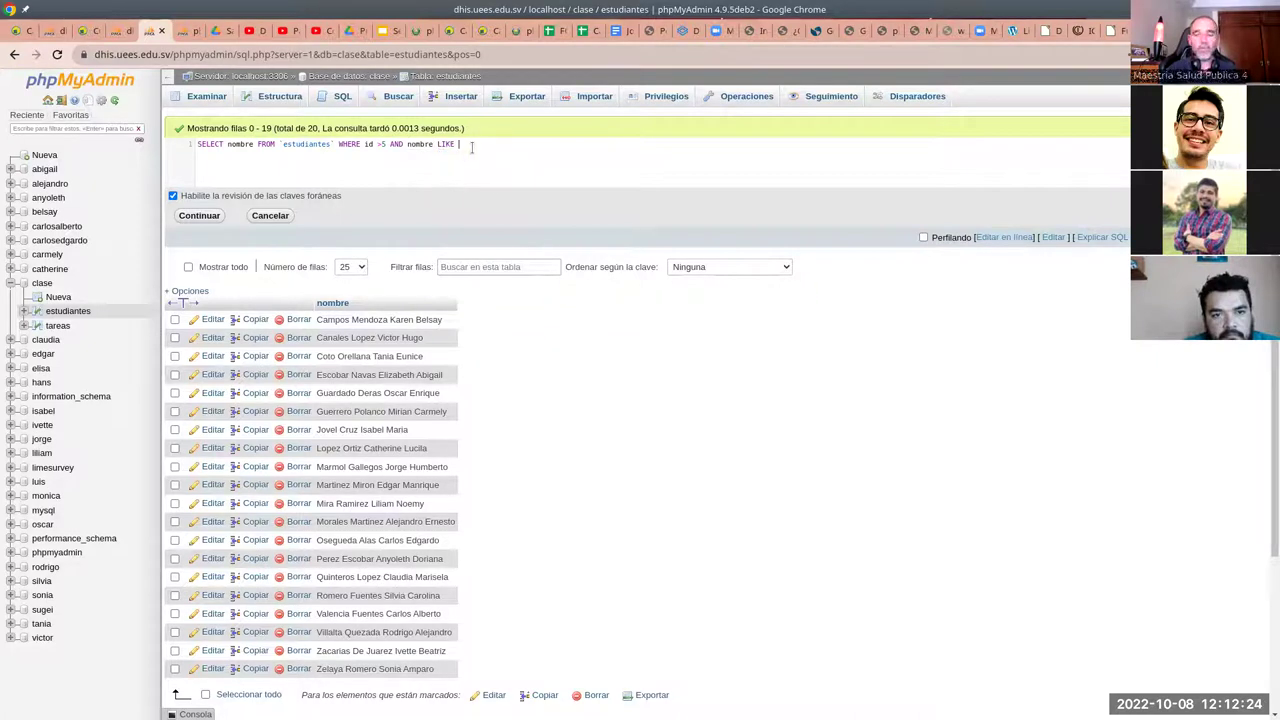
{"action": "type", "text": "'%"}
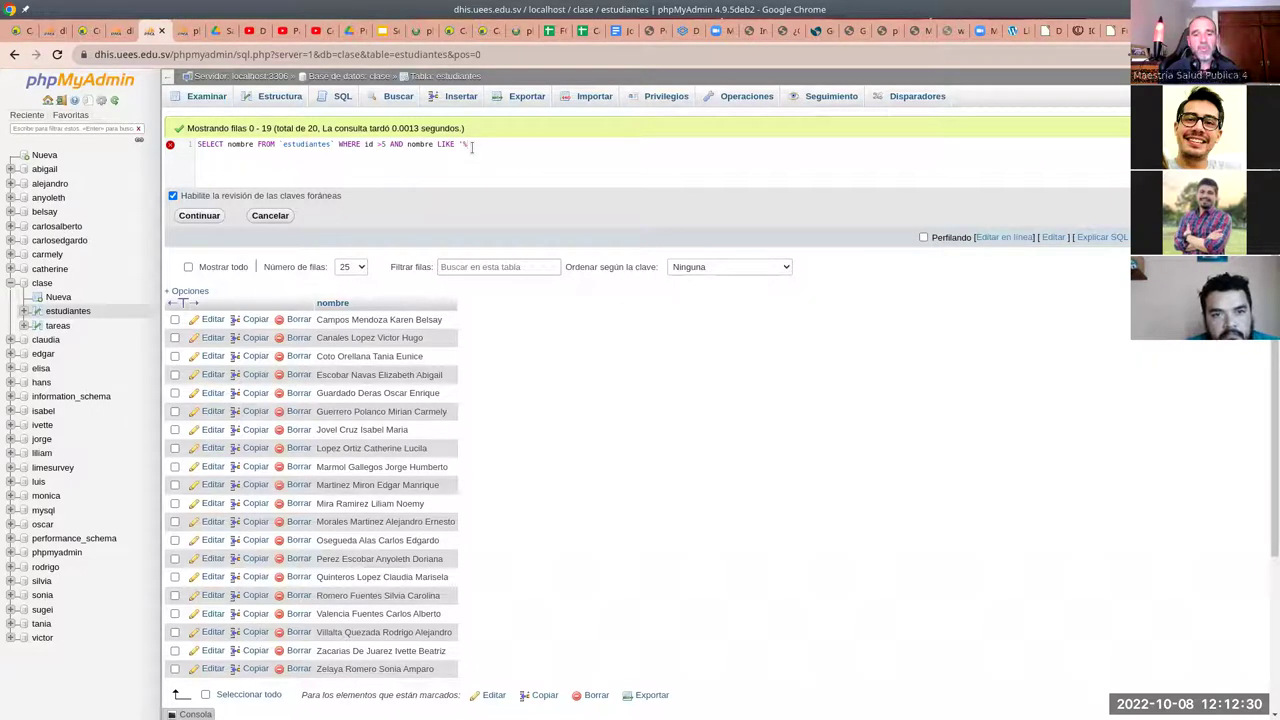
{"action": "type", "text": "jo"}
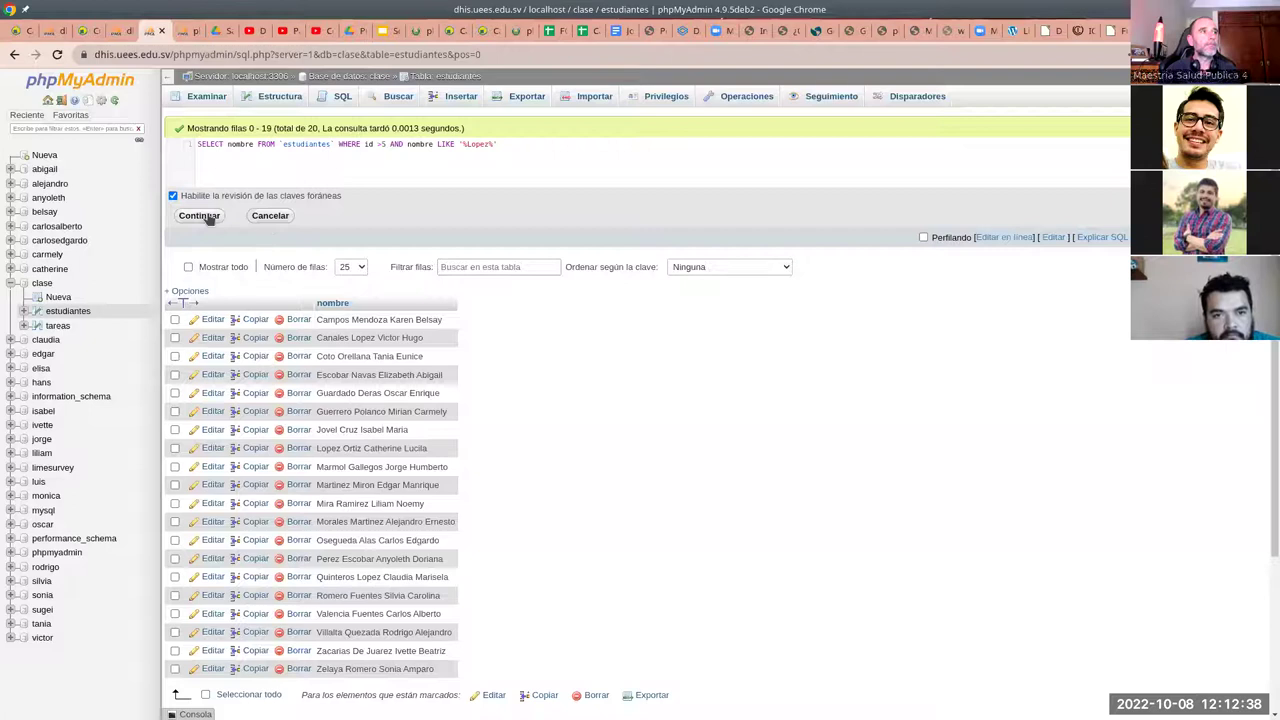
{"action": "left_click", "coordinate": [205, 217]}
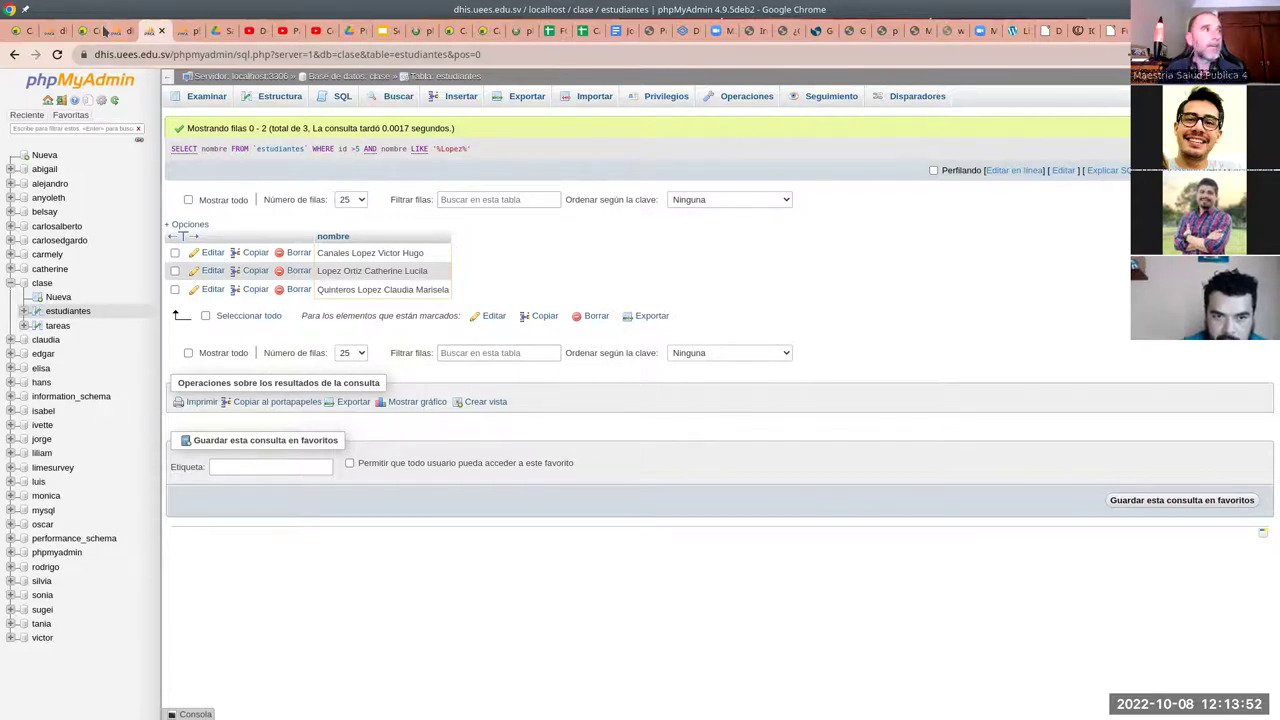
- Browse all estudiantes rows again and compare their tarea column with the tareas table
{"action": "left_click", "coordinate": [63, 316]}
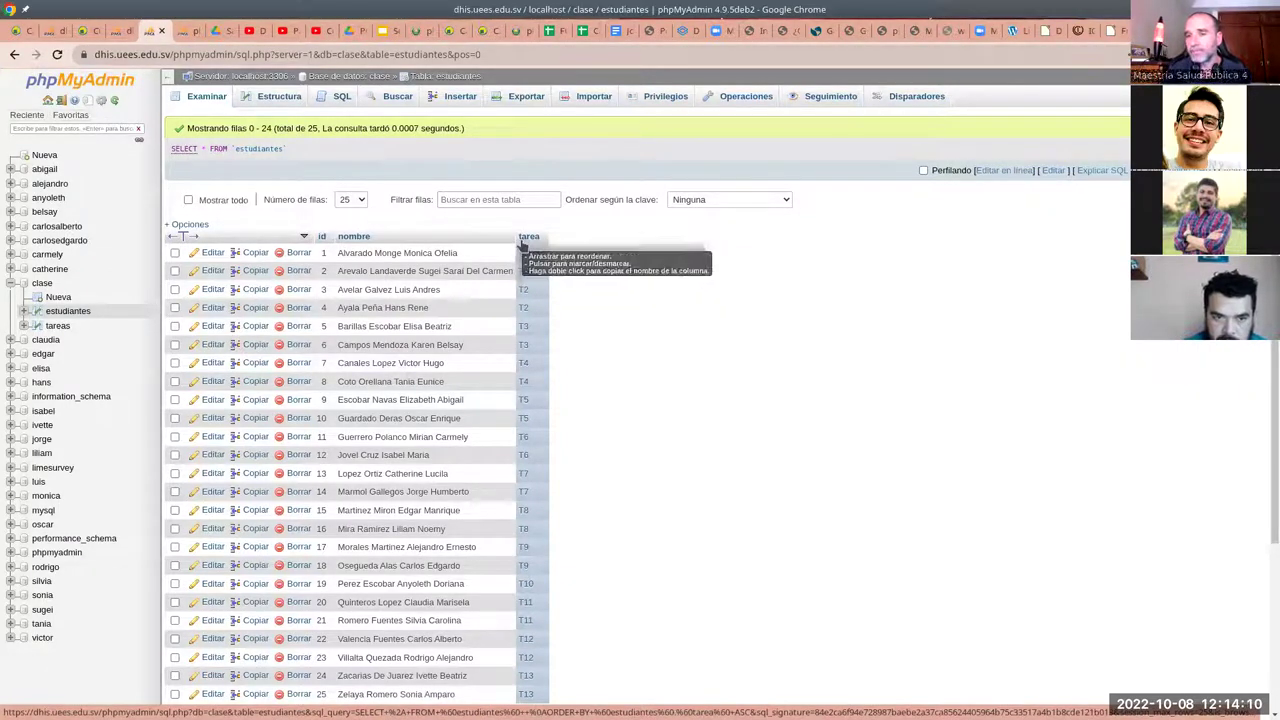
{"action": "left_click", "coordinate": [56, 328]}
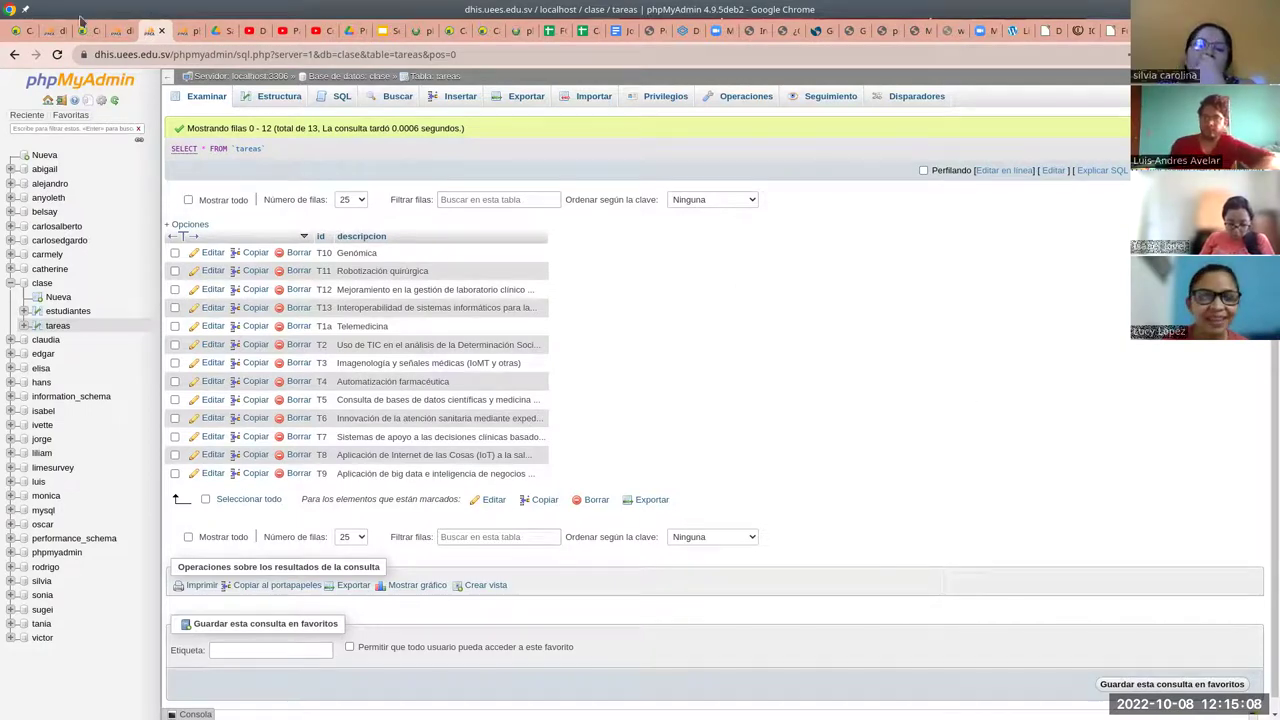
- Switch to the Semana 8 course page and open the "Carga de archivo de hoja de cálculo y textos .csv" assignment
{"action": "left_click", "coordinate": [118, 31]}
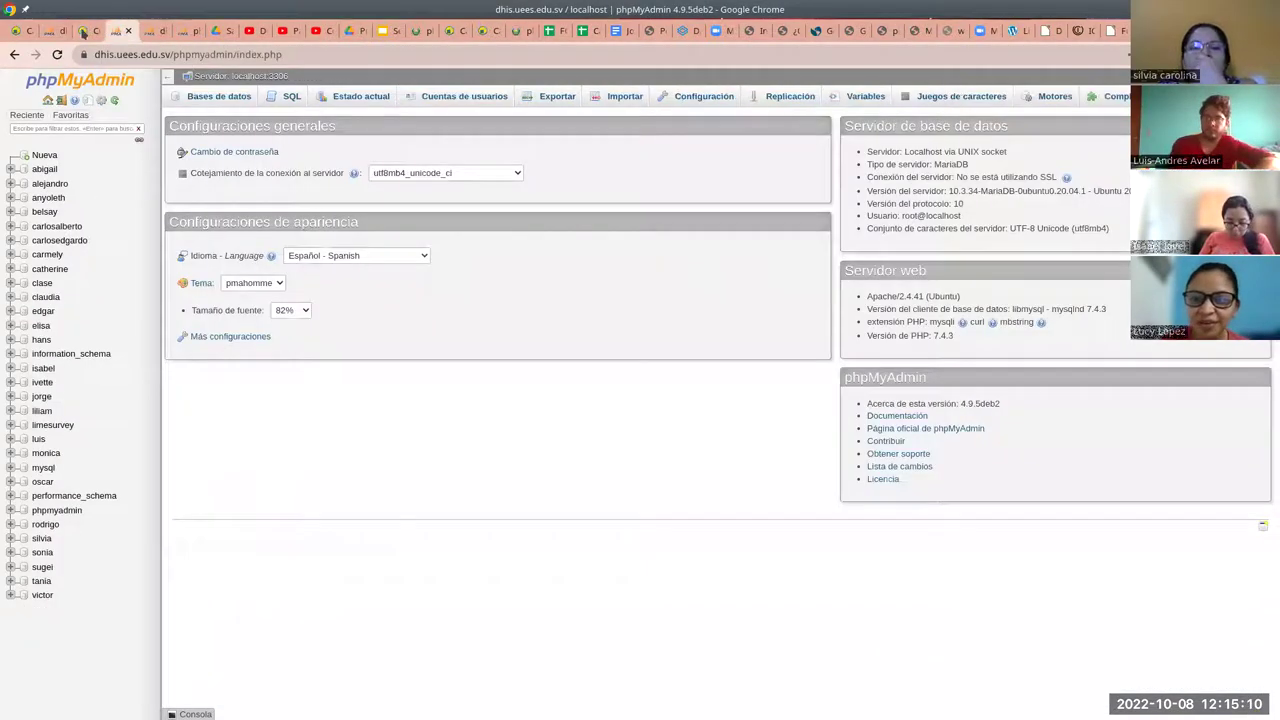
{"action": "left_click", "coordinate": [84, 33]}
{"action": "scroll", "coordinate": [500, 466], "scroll_direction": "down", "scroll_amount": 3}
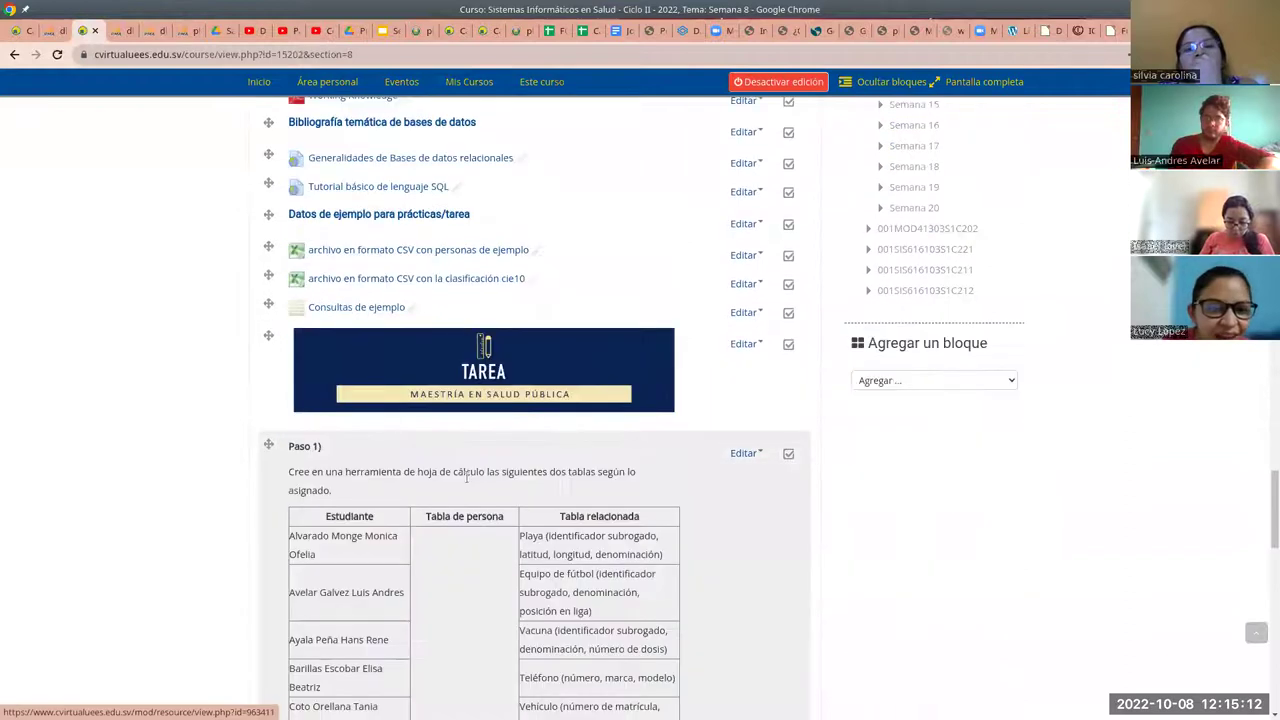
{"action": "scroll", "coordinate": [466, 478], "scroll_direction": "down", "scroll_amount": 12}
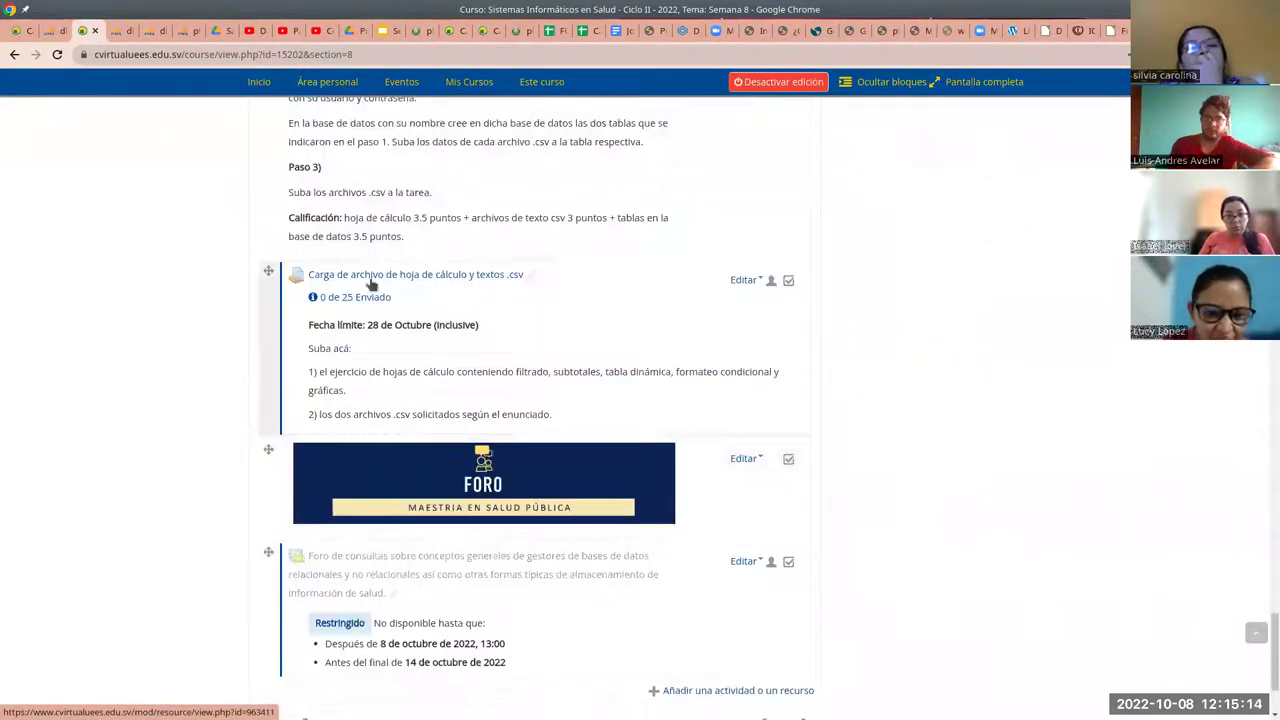
{"action": "left_click", "coordinate": [371, 281]}
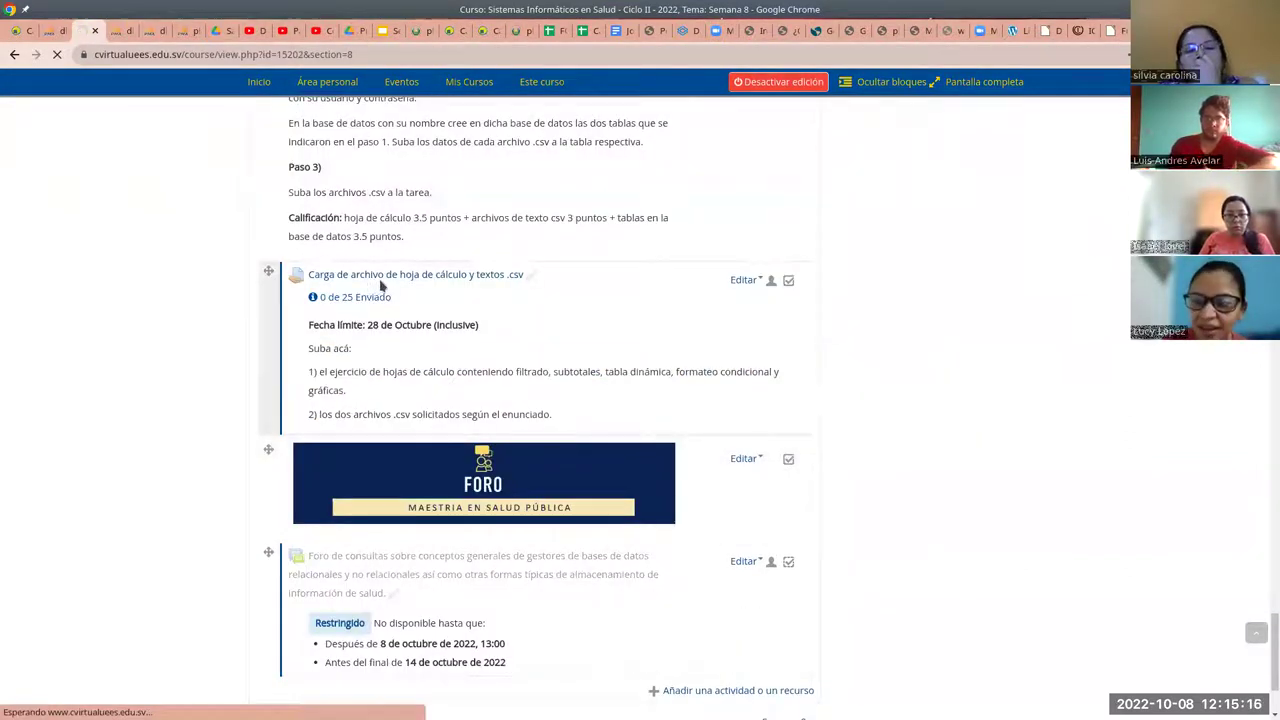
- Examine the assignment's spreadsheet and .csv file requirements and the CSV files in the Semana 8 folder
{"action": "scroll", "coordinate": [559, 489], "scroll_direction": "down", "scroll_amount": 1}
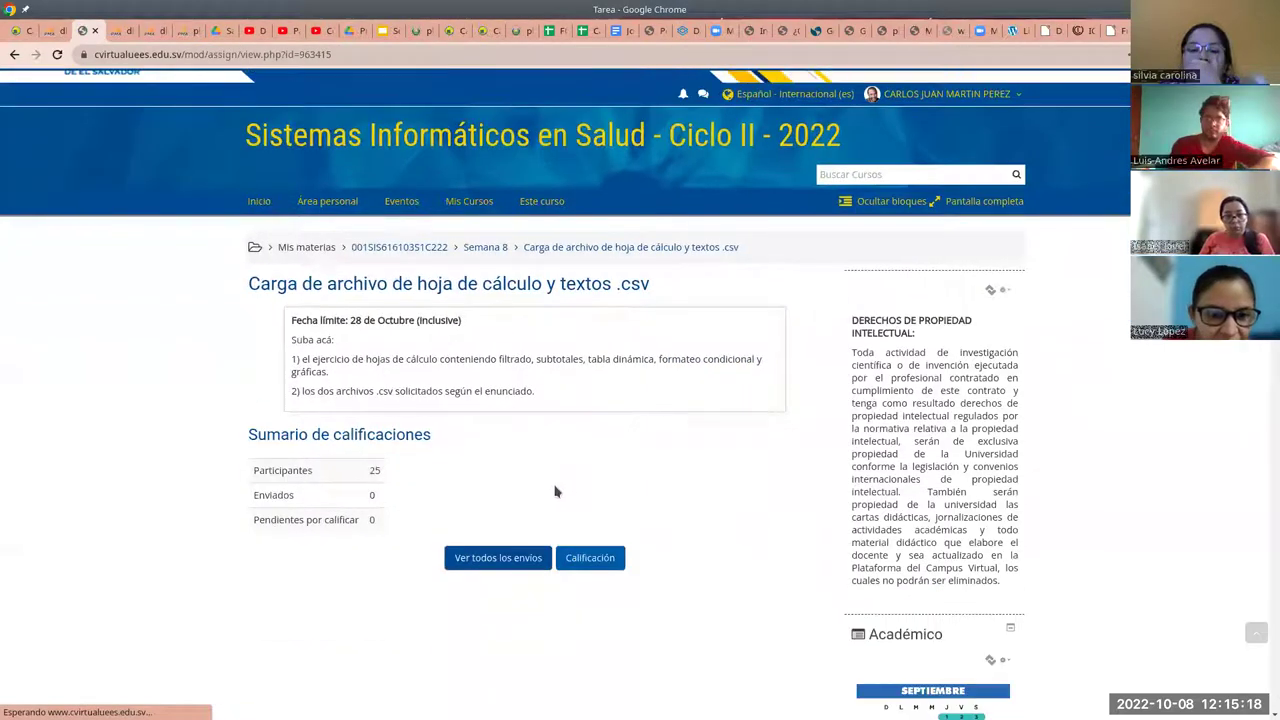
{"action": "left_click_drag", "start_coordinate": [416, 283], "coordinate": [655, 288]}
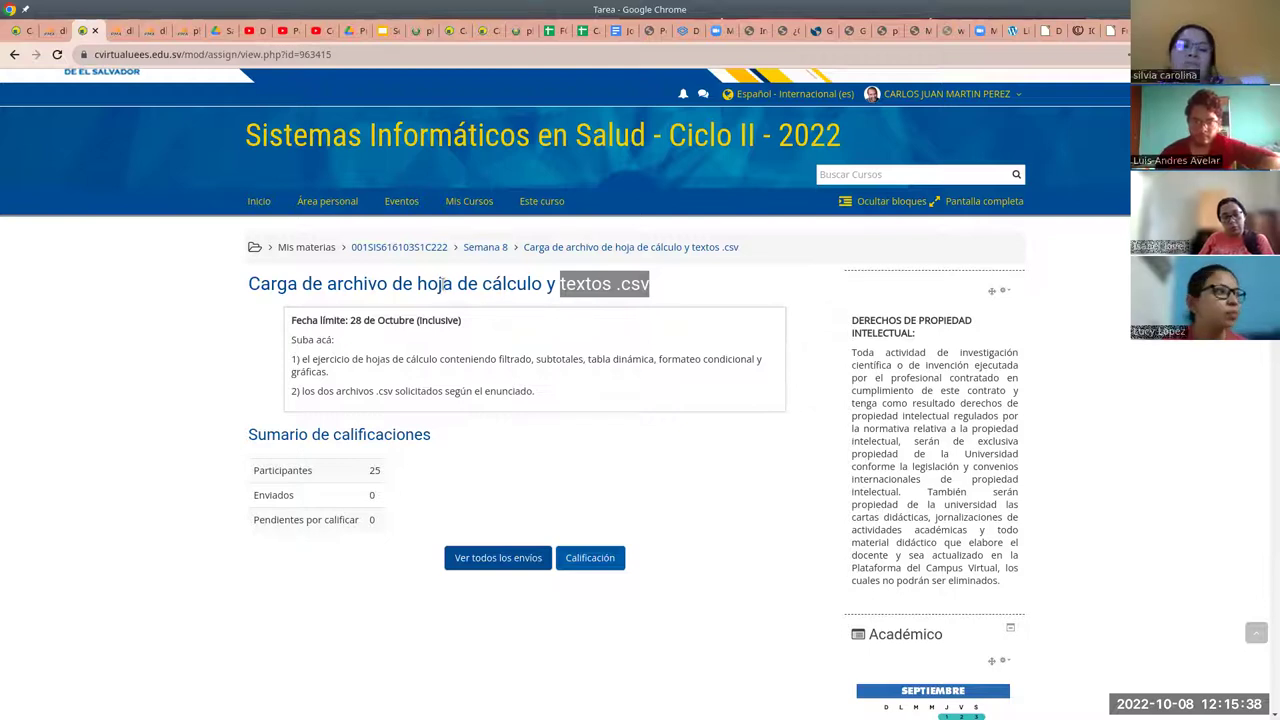
{"action": "left_click_drag", "start_coordinate": [415, 284], "coordinate": [531, 284]}
{"action": "left_click_drag", "start_coordinate": [660, 285], "coordinate": [560, 285]}
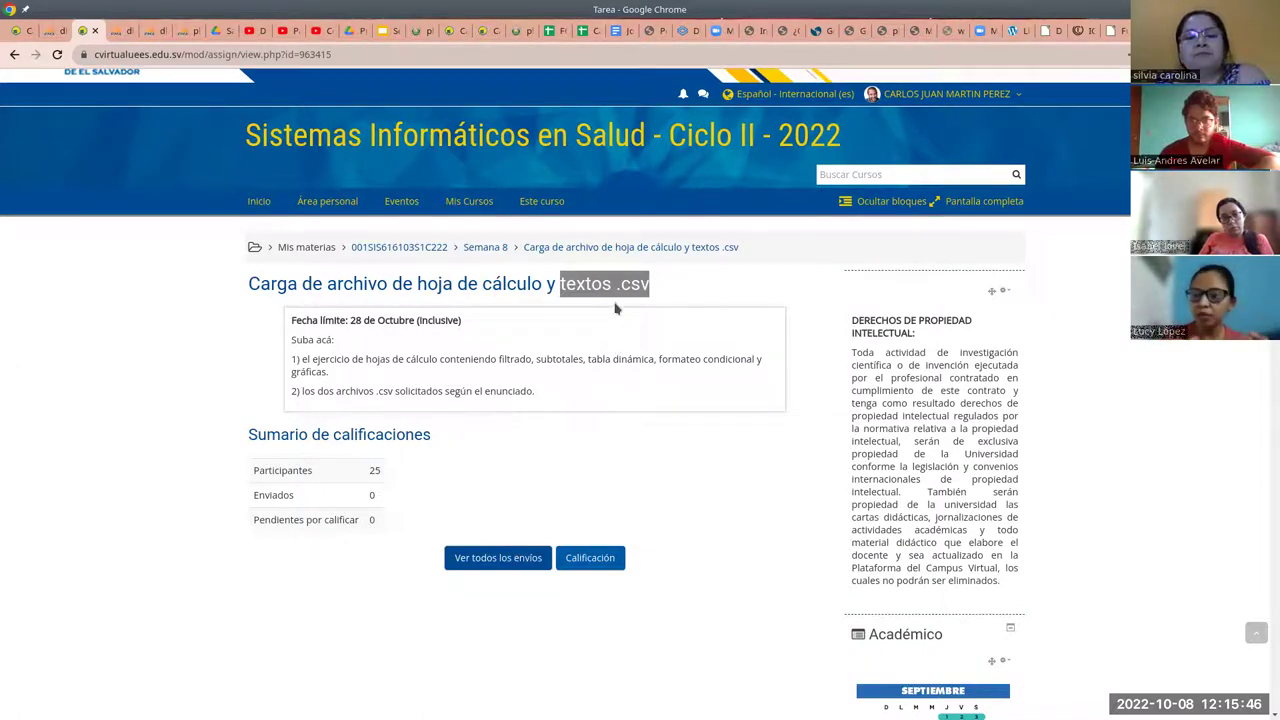
{"action": "key", "text": "alt+Tab"}
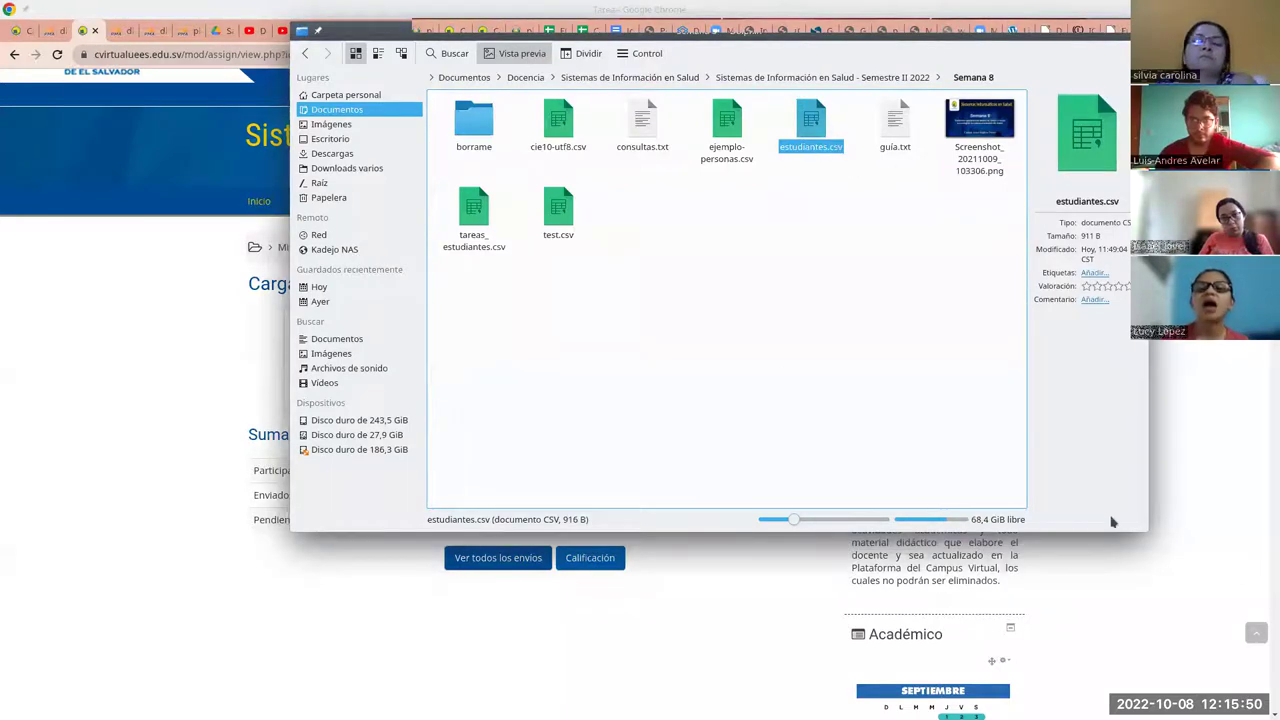
{"action": "left_click", "coordinate": [714, 580]}
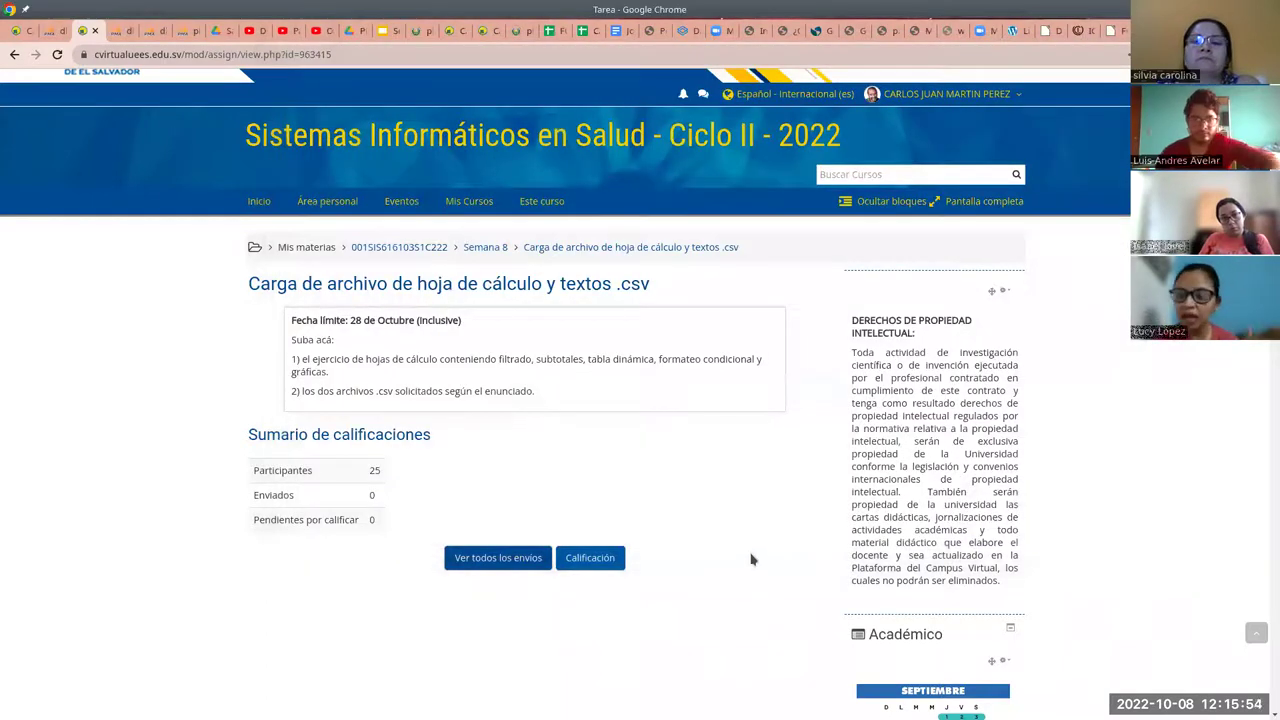